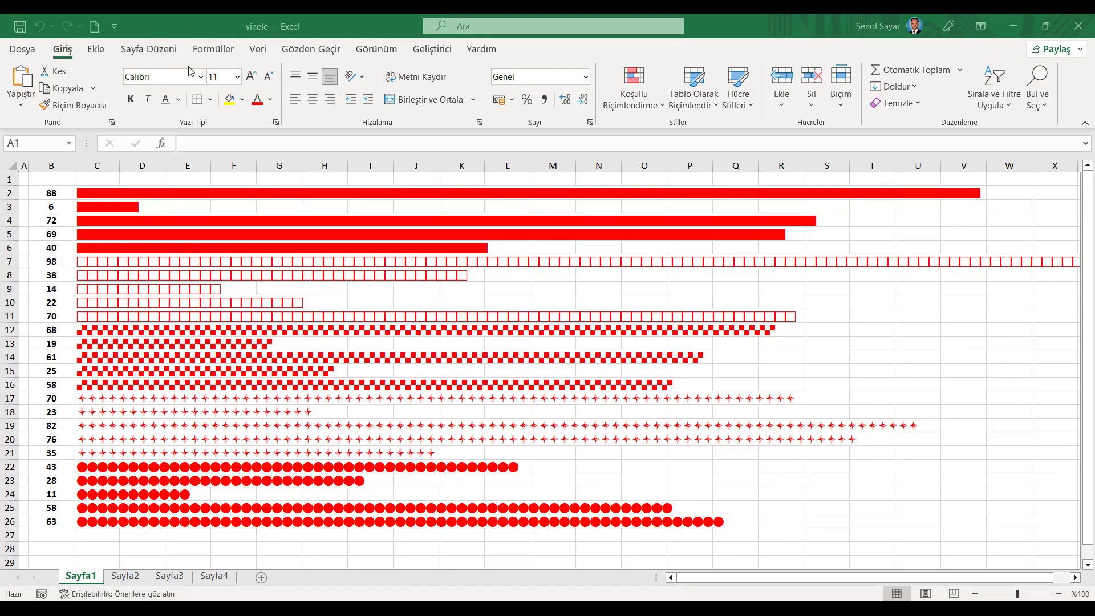
- Recalculate Sayfa1 about twenty times to regenerate its random numbers and red bars, then go to Sayfa2
left_click(216, 50)
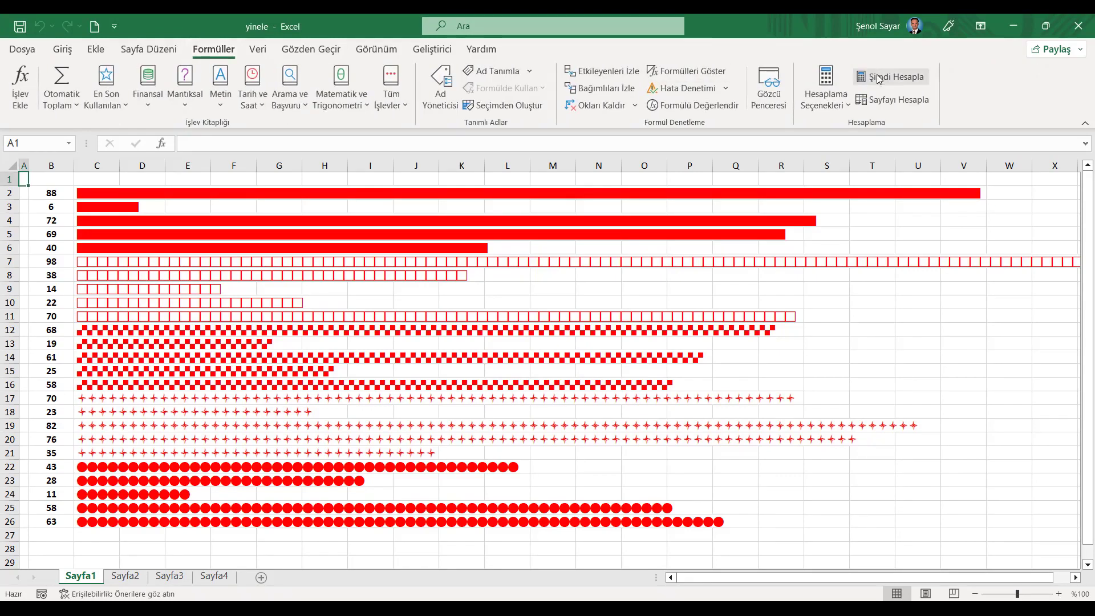
left_click(895, 76)
left_click(895, 77)
left_click(895, 77)
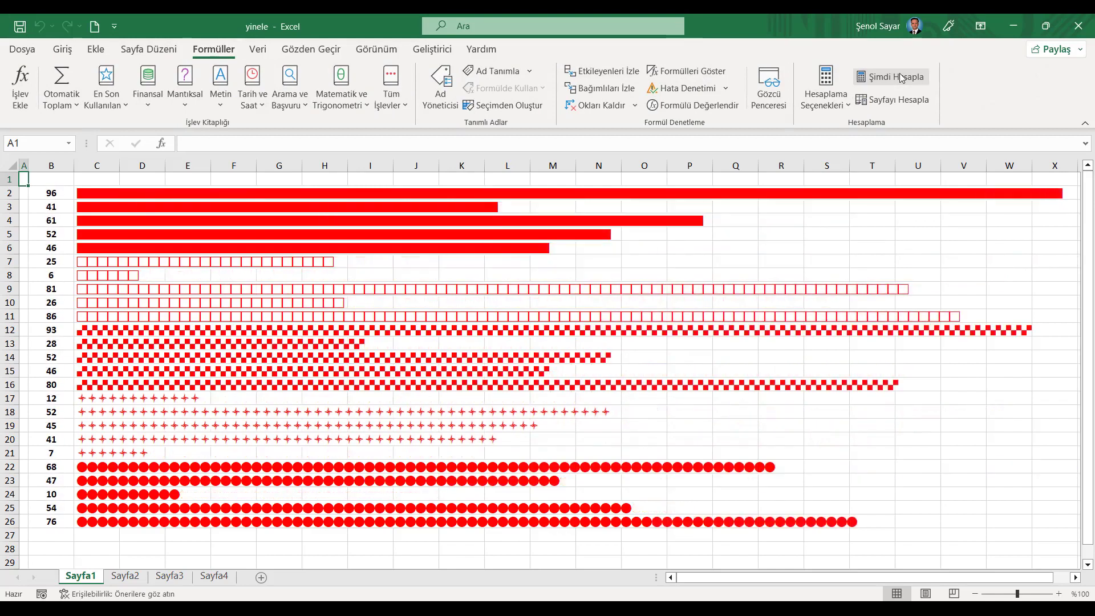
left_click(896, 76)
left_click(896, 77)
left_click(896, 77)
left_click(896, 76)
left_click(901, 77)
left_click(900, 77)
left_click(900, 78)
left_click(901, 78)
left_click(901, 78)
left_click(901, 78)
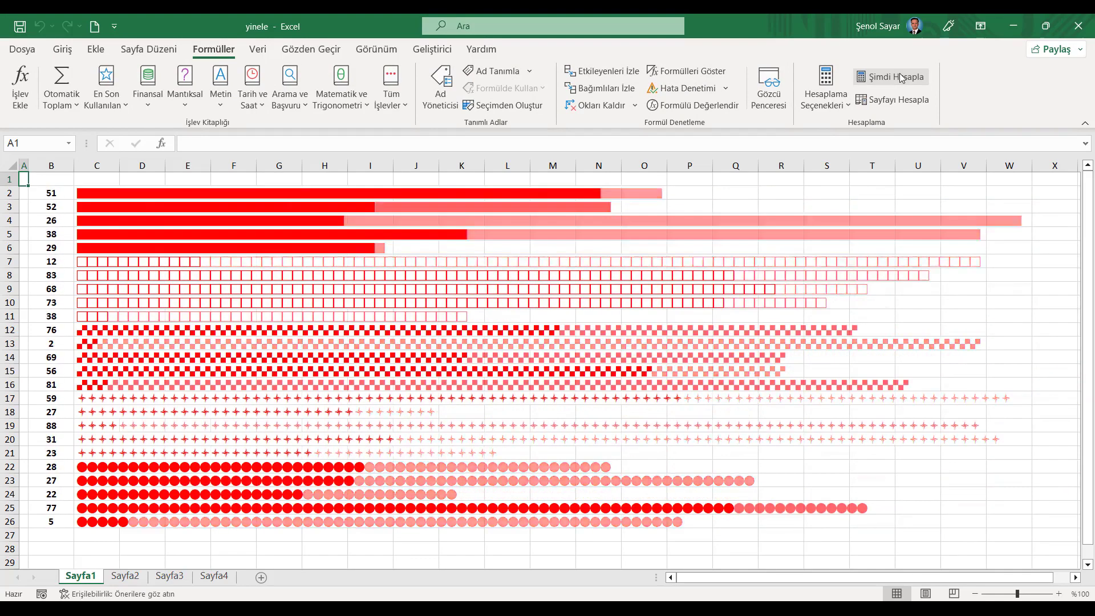
left_click(900, 77)
left_click(900, 78)
left_click(901, 77)
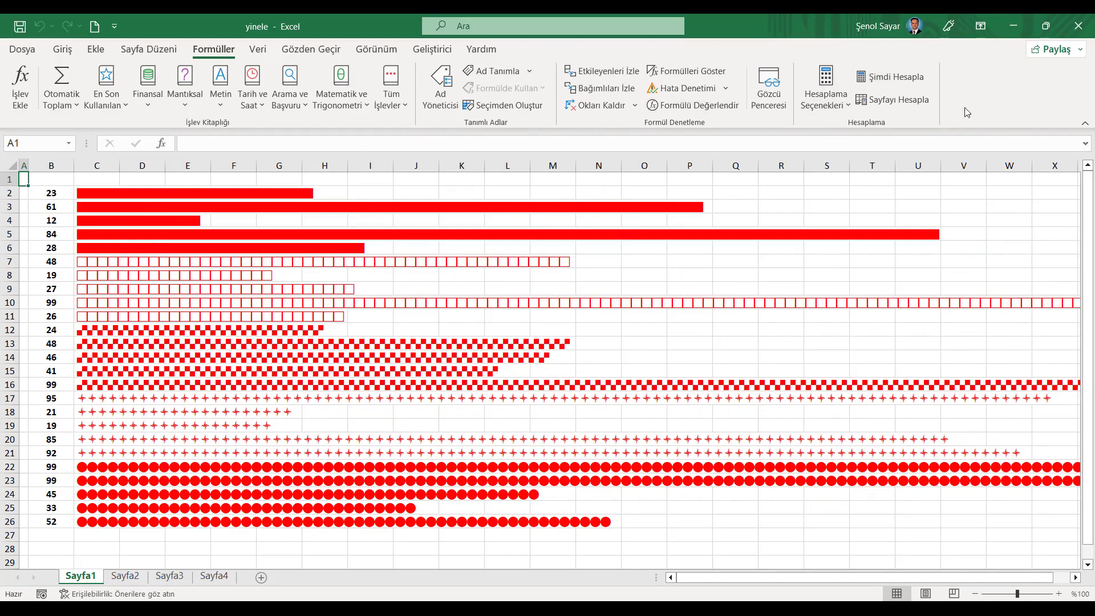
left_click(900, 78)
left_click(900, 78)
left_click(901, 81)
left_click(901, 80)
left_click(899, 79)
left_click(899, 79)
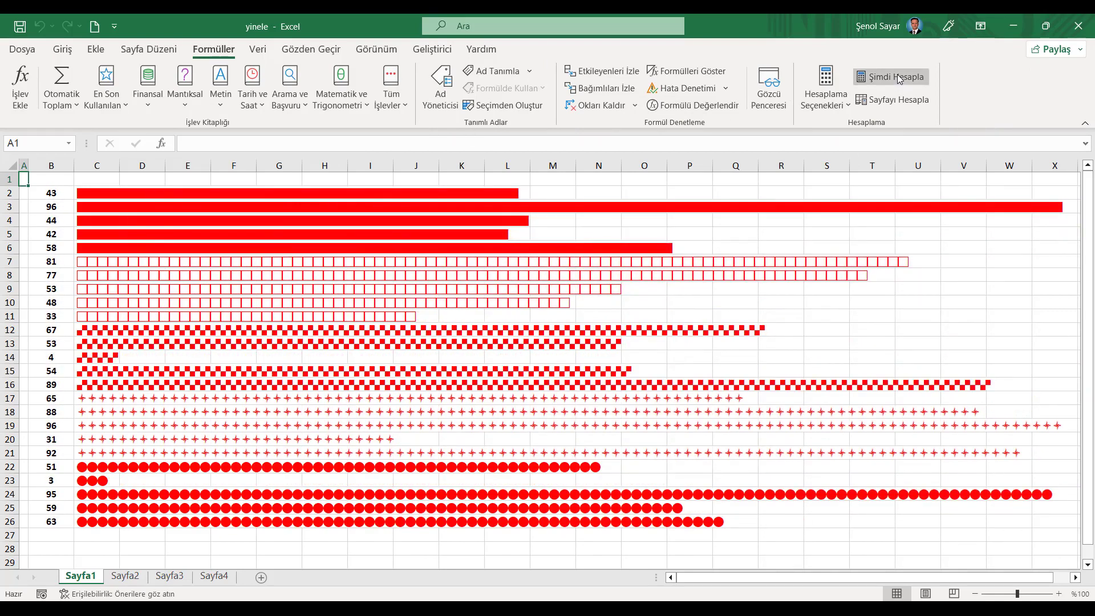
left_click(139, 578)
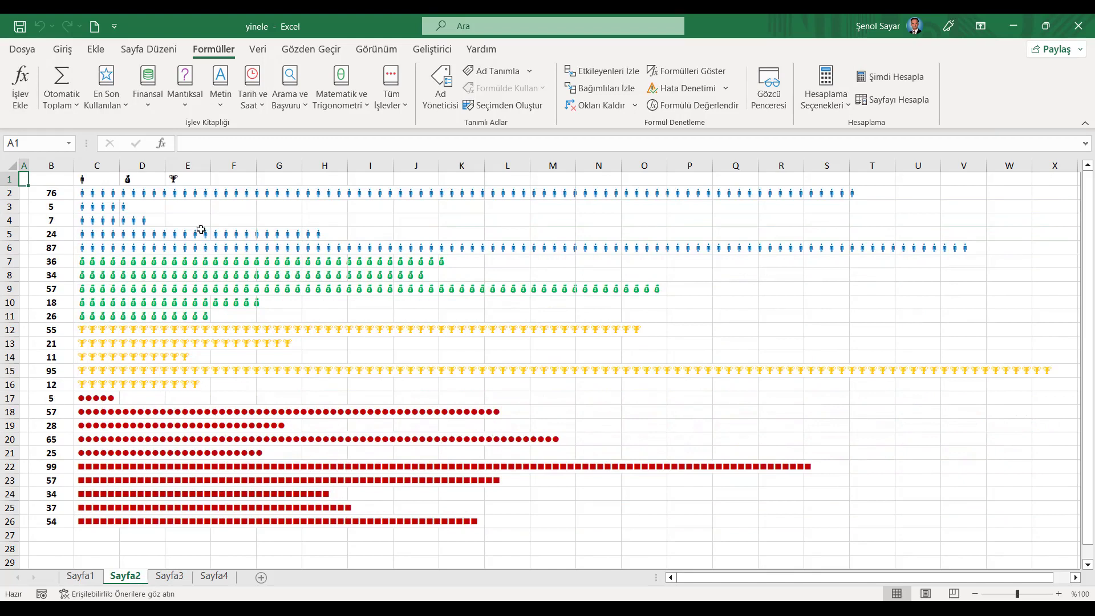
- Recalculate Sayfa2 repeatedly to regenerate its rows of person, money-bag, trophy and shape symbols
left_click(894, 80)
left_click(893, 80)
left_click(893, 80)
left_click(893, 81)
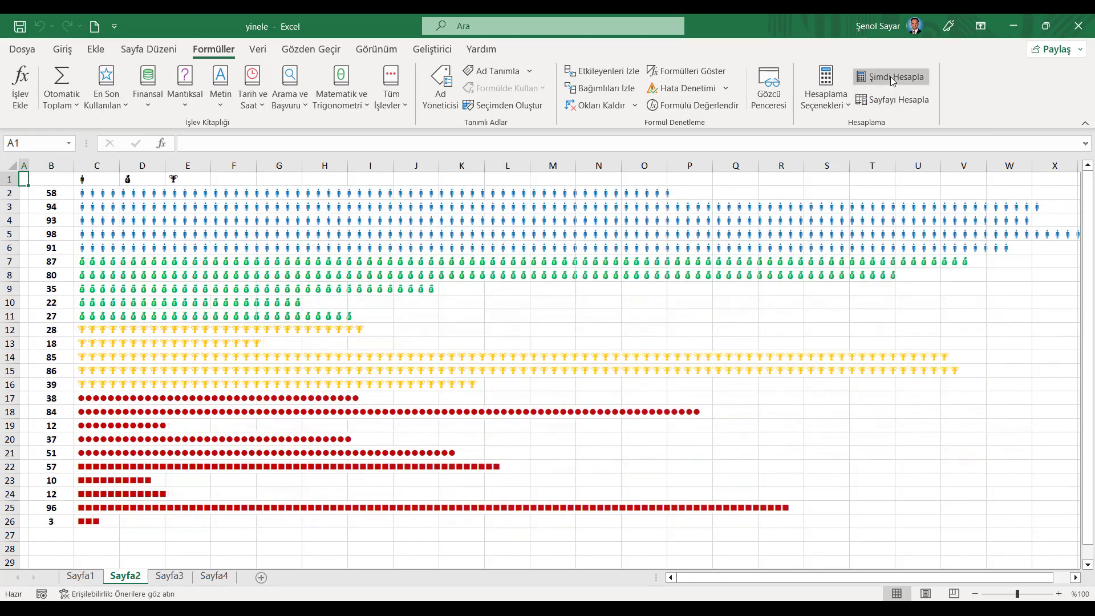
left_click(893, 80)
left_click(894, 81)
left_click(893, 81)
left_click(893, 80)
left_click(893, 81)
left_click(893, 81)
left_click(894, 80)
left_click(893, 80)
left_click(893, 81)
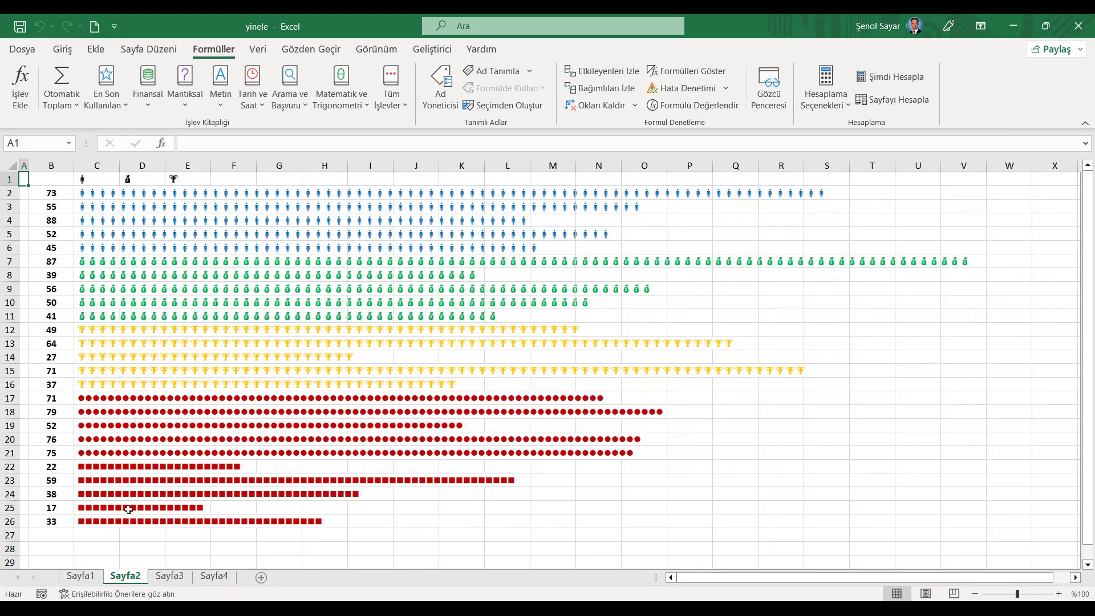
- On Sayfa3, recalculate repeatedly to regenerate the vertical charts
left_click(171, 575)
left_click(894, 80)
left_click(895, 80)
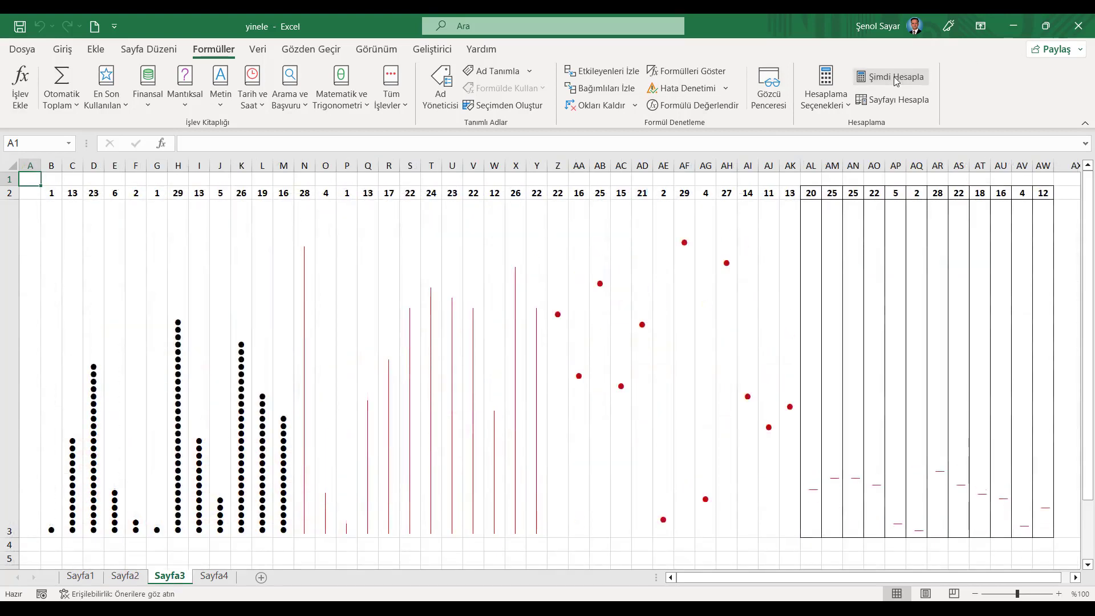
left_click(894, 81)
left_click(894, 80)
left_click(895, 80)
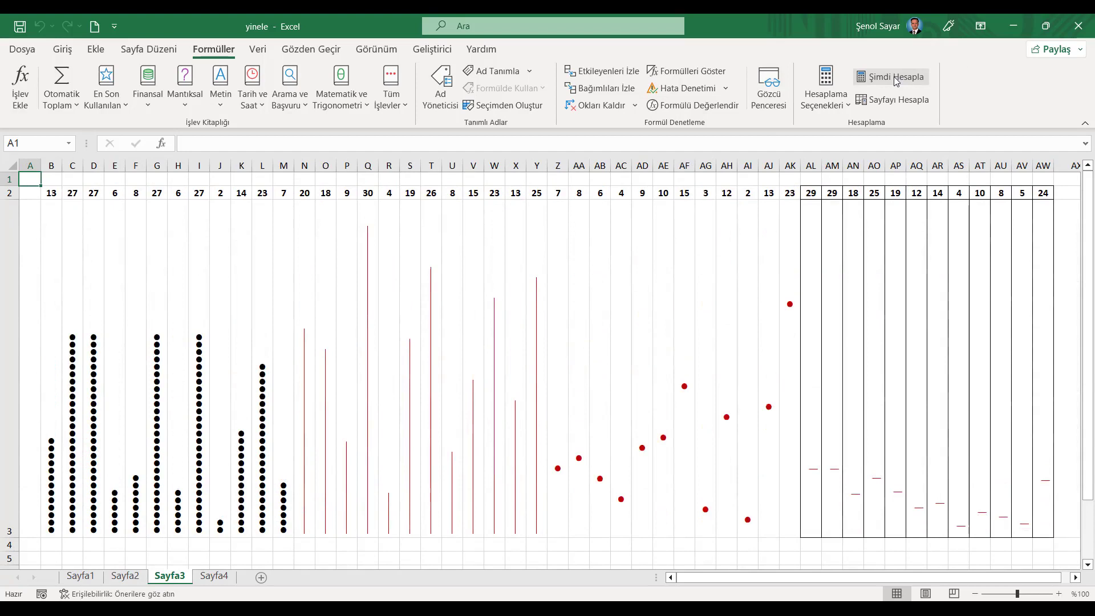
left_click(895, 80)
left_click(895, 80)
left_click(894, 80)
left_click(894, 80)
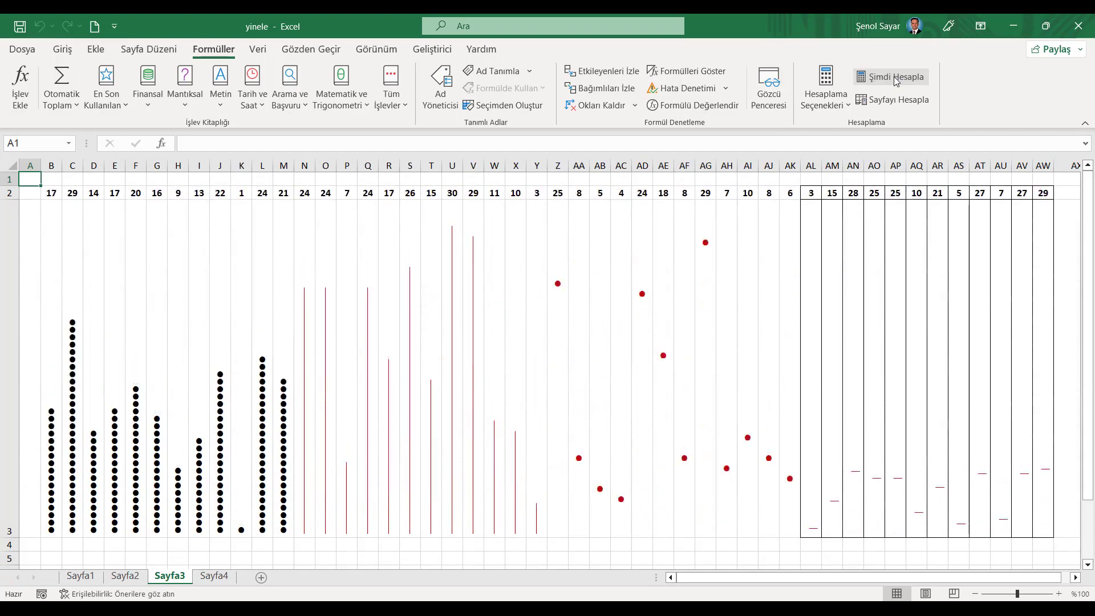
left_click(895, 80)
left_click(895, 80)
left_click(894, 80)
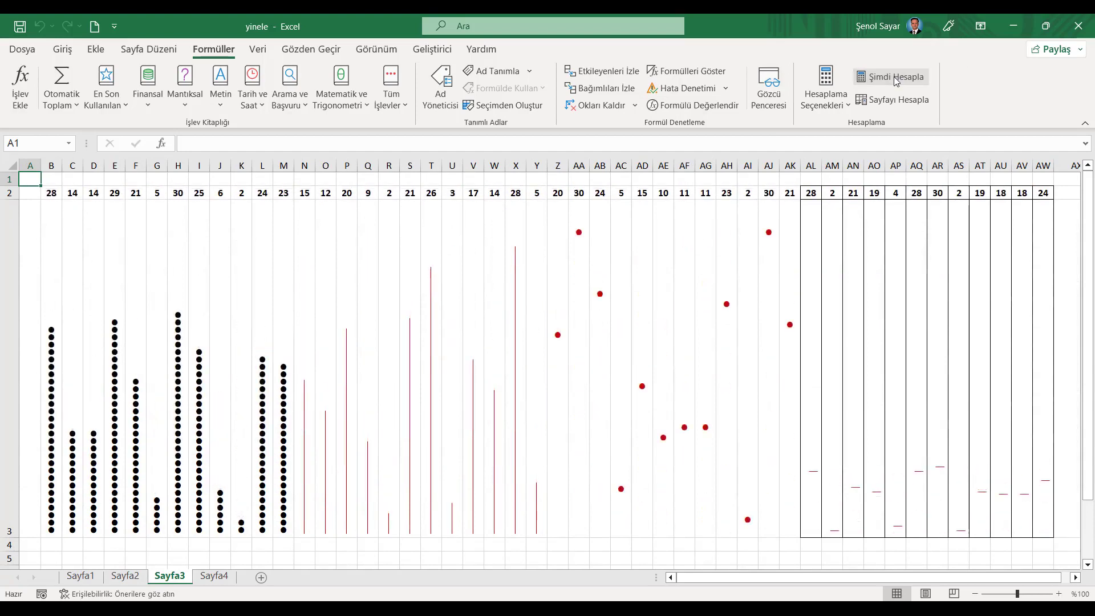
- On Sayfa4, recalculate repeatedly to regenerate the red dash-and-X strings
left_click(215, 577)
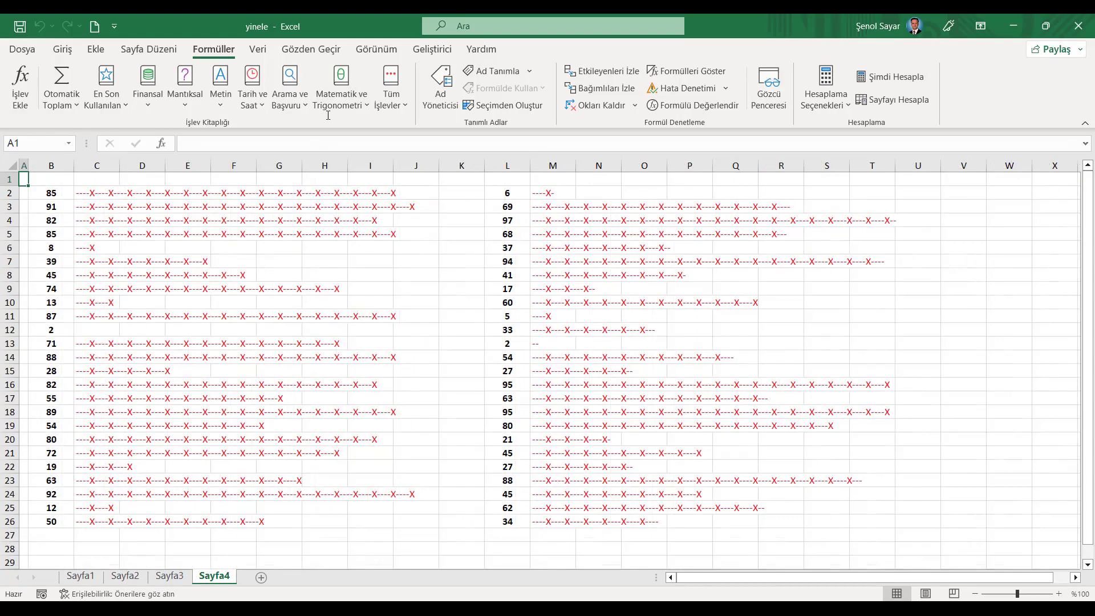
left_click(895, 80)
left_click(895, 80)
left_click(894, 80)
left_click(895, 80)
left_click(895, 80)
left_click(895, 80)
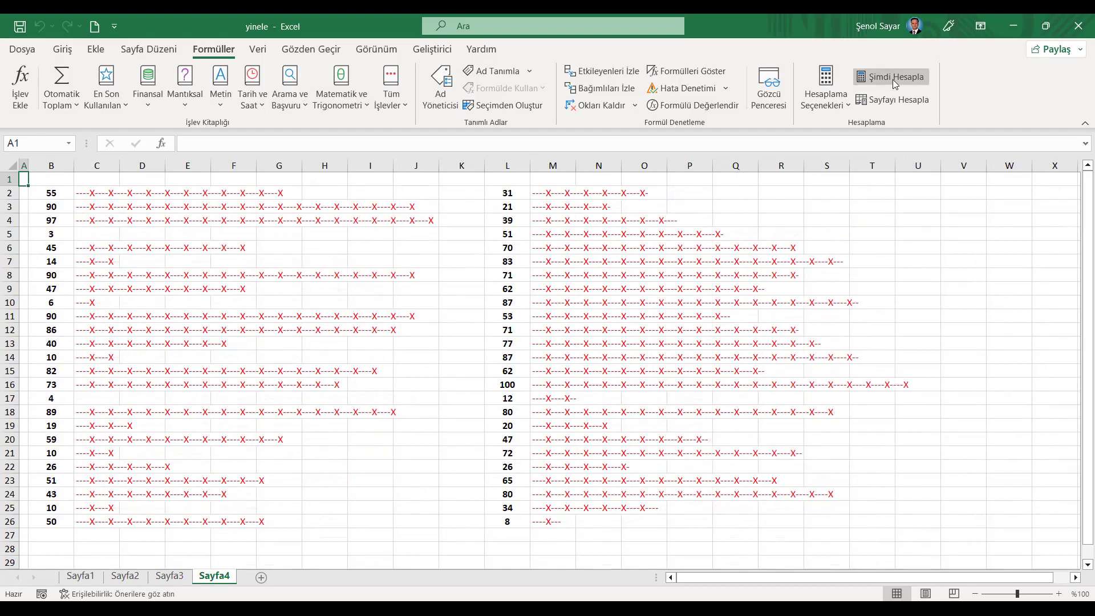
left_click(894, 79)
left_click(895, 80)
left_click(895, 79)
left_click(895, 80)
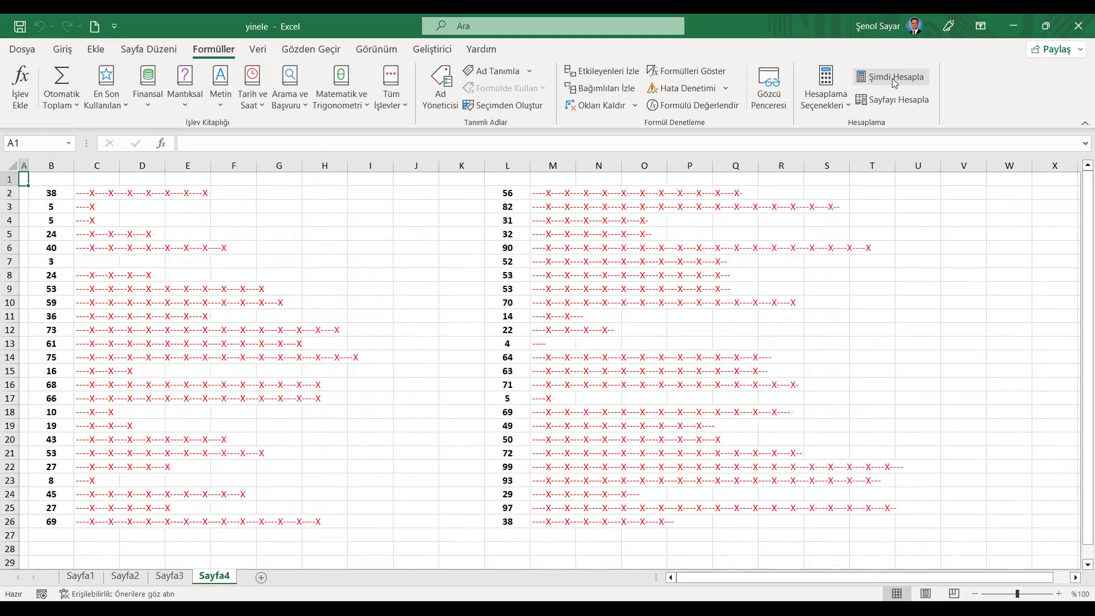
left_click(894, 80)
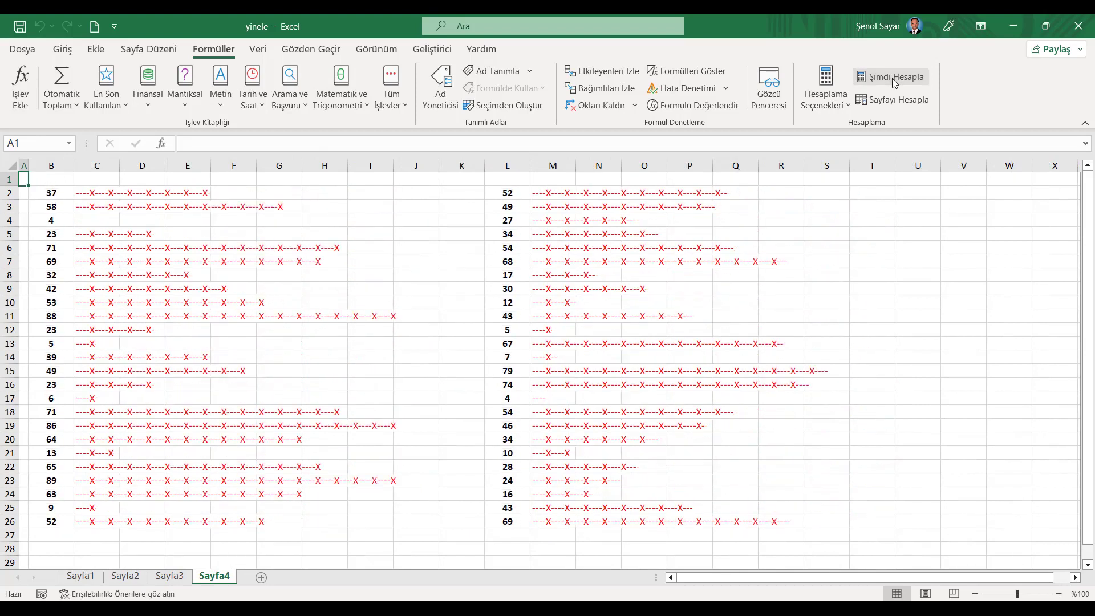
- Copy Sayfa4's columns A:B and paste them as values only into a new sheet, Sayfa5
left_click_drag(22, 165, 51, 165)
left_click(63, 49)
left_click(51, 90)
left_click(262, 577)
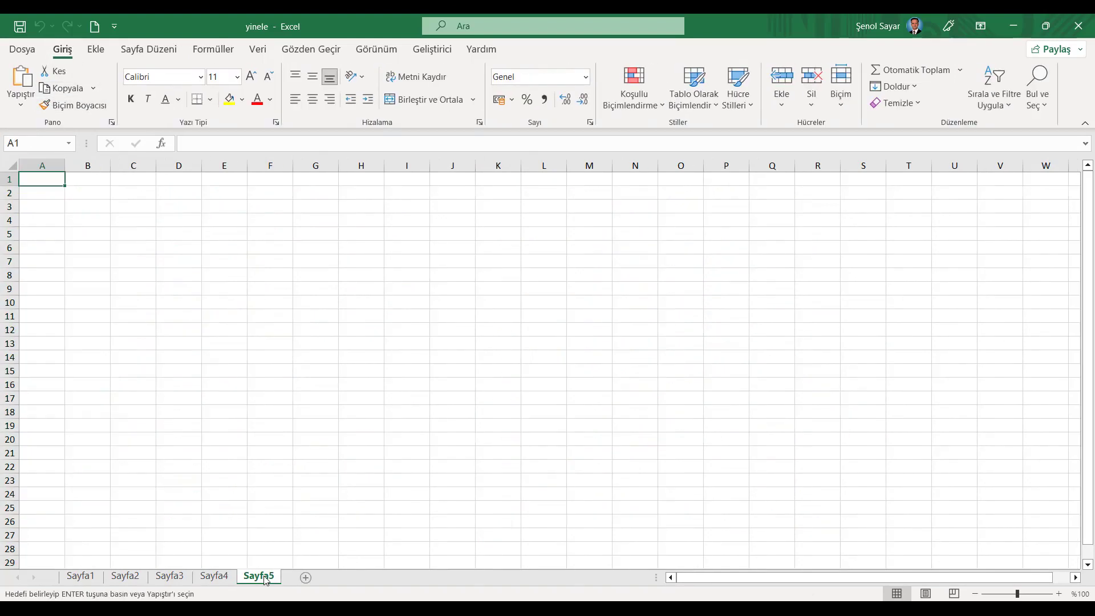
right_click(47, 182)
left_click(93, 303)
left_click(45, 274)
left_click(220, 421)
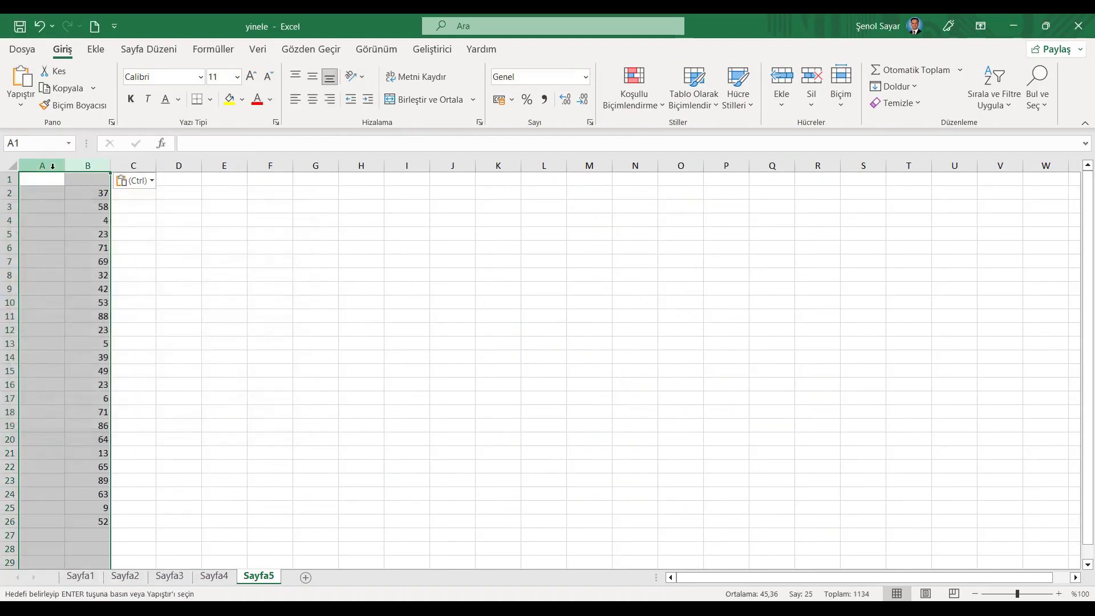
- Narrow column A and centre the numbers in column B vertically and horizontally
left_click(59, 169)
left_click_drag(60, 169, 33, 169)
left_click(56, 165)
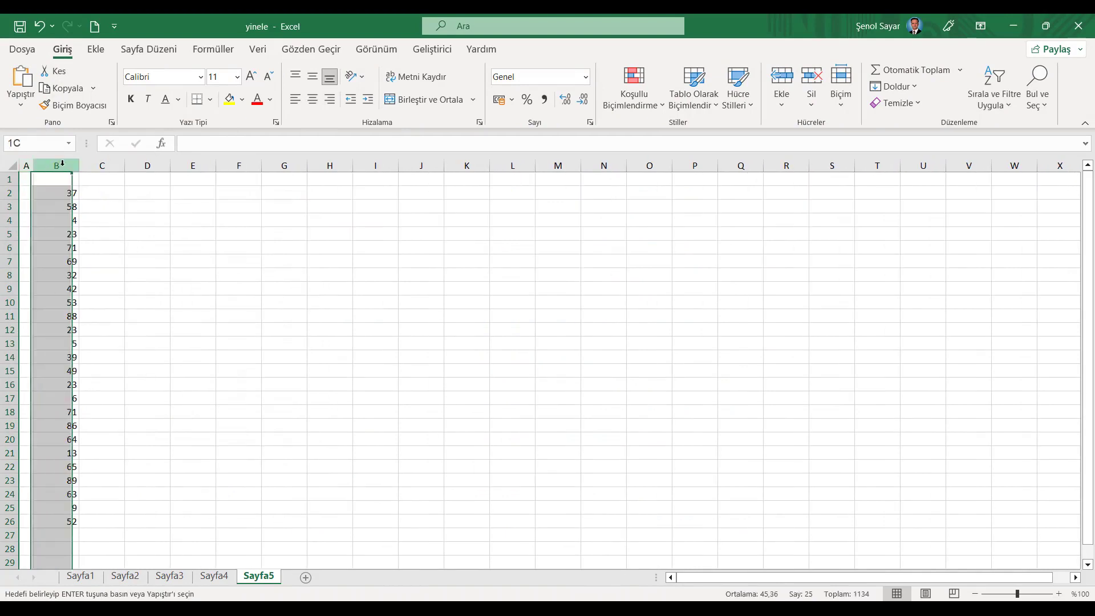
left_click(313, 77)
left_click(313, 99)
left_click(26, 180)
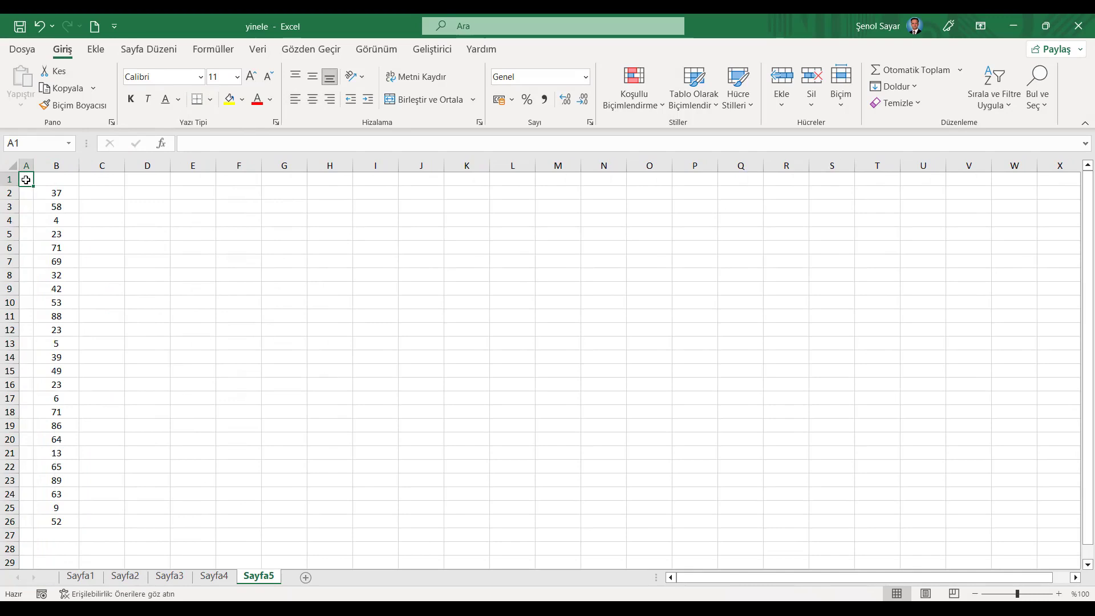
key("ctrl+z")
left_click(111, 195)
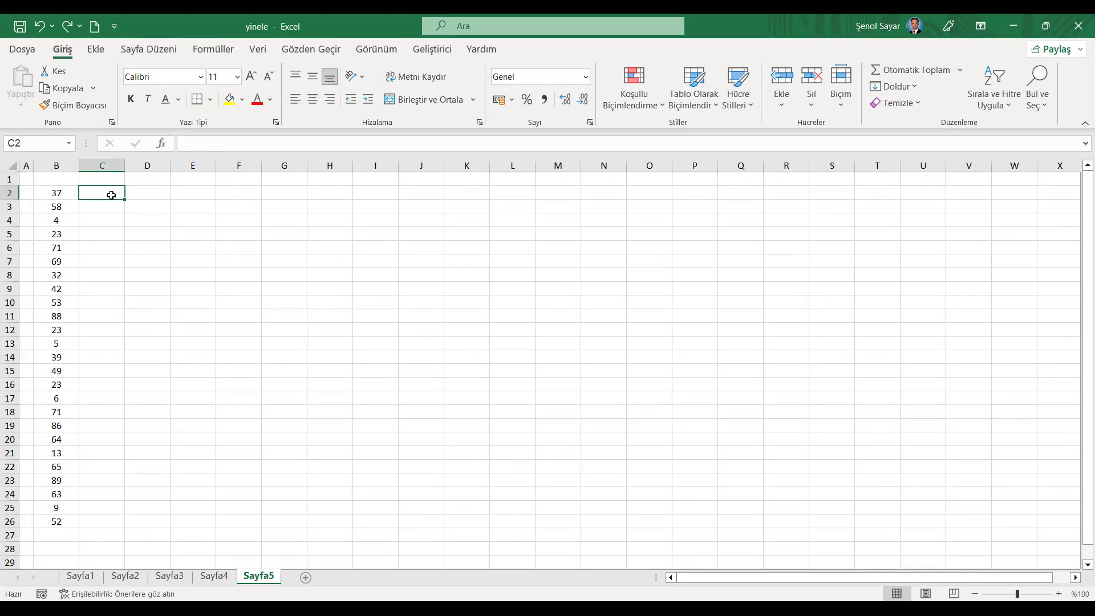
- Enter =YİNELE("g";B2) in C2 and fill it down to C26
type("=YİNELE(")
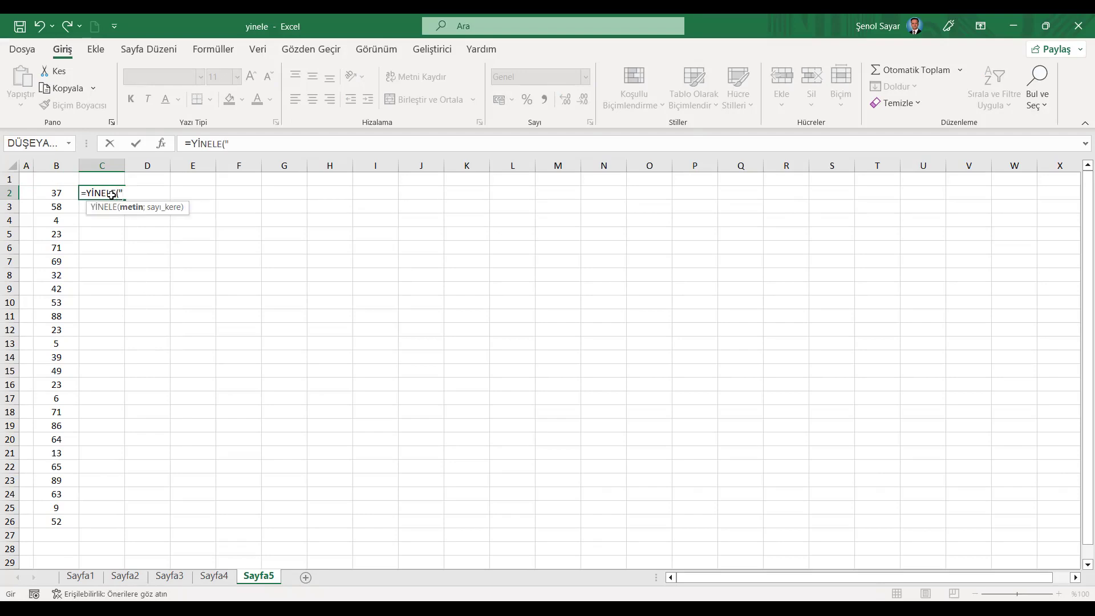
key("Caps_Lock")
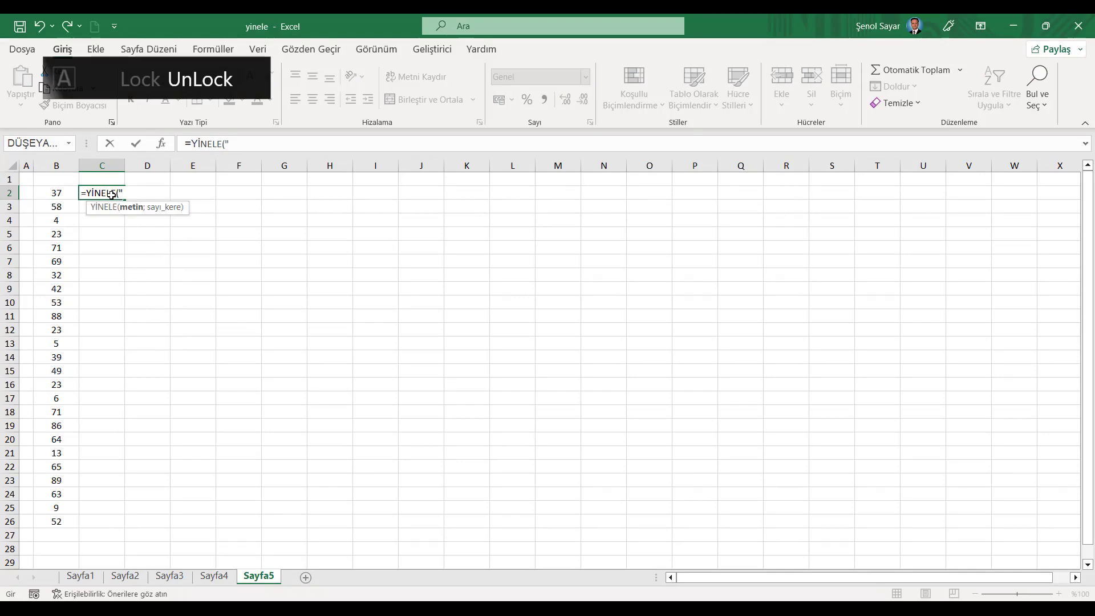
type("g\"")
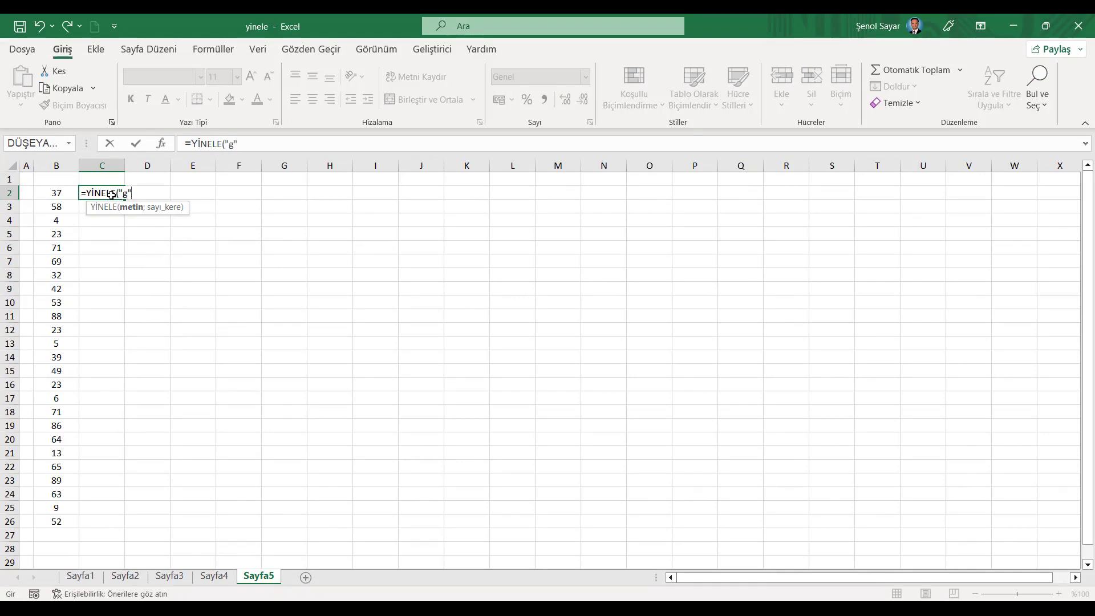
type(";")
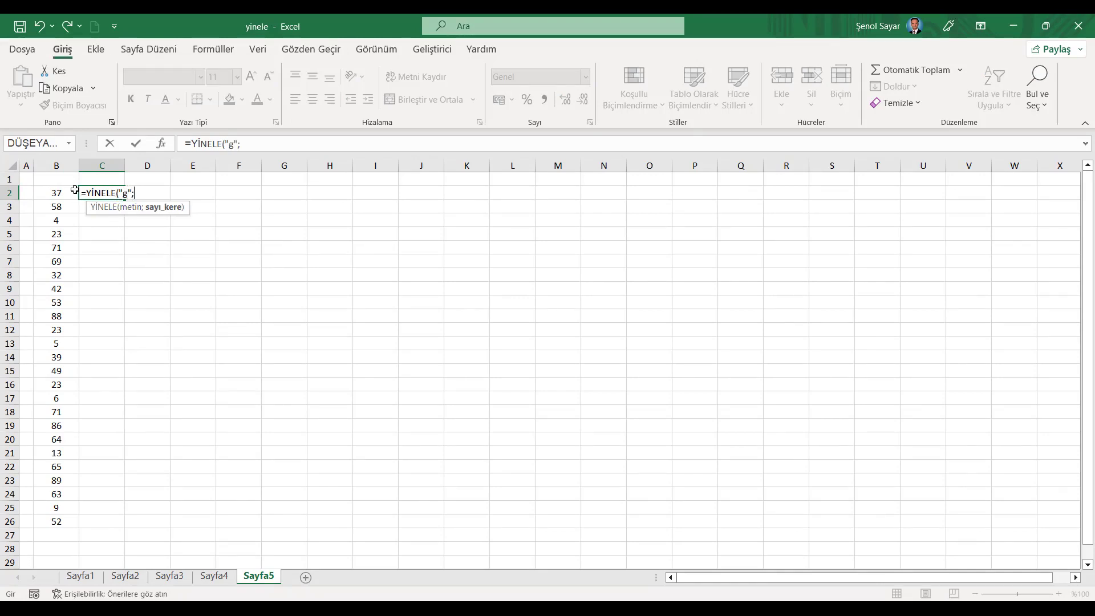
left_click(60, 195)
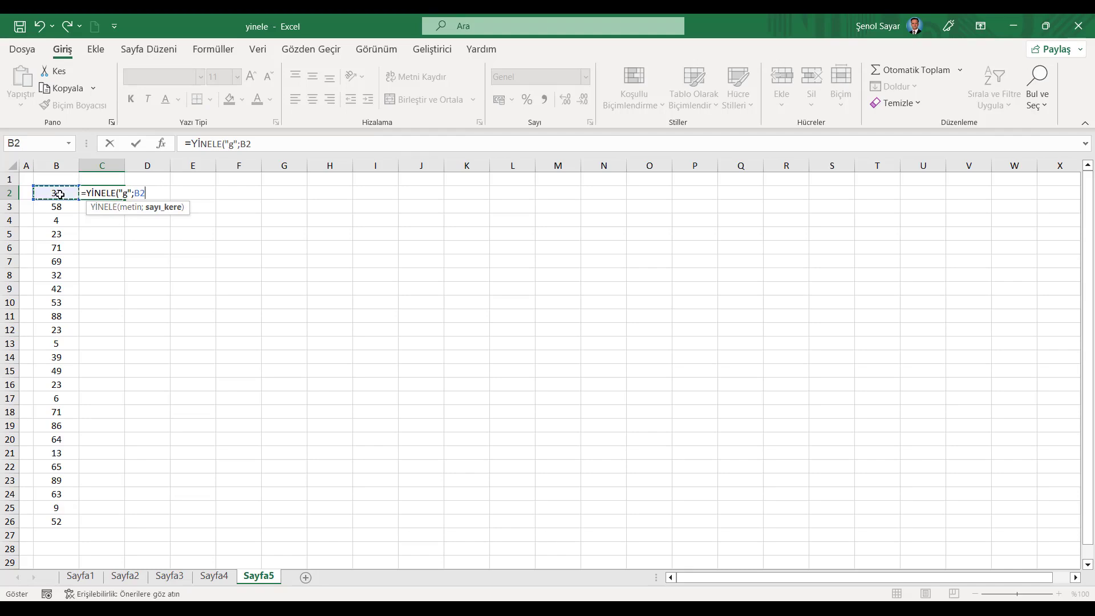
key("Return")
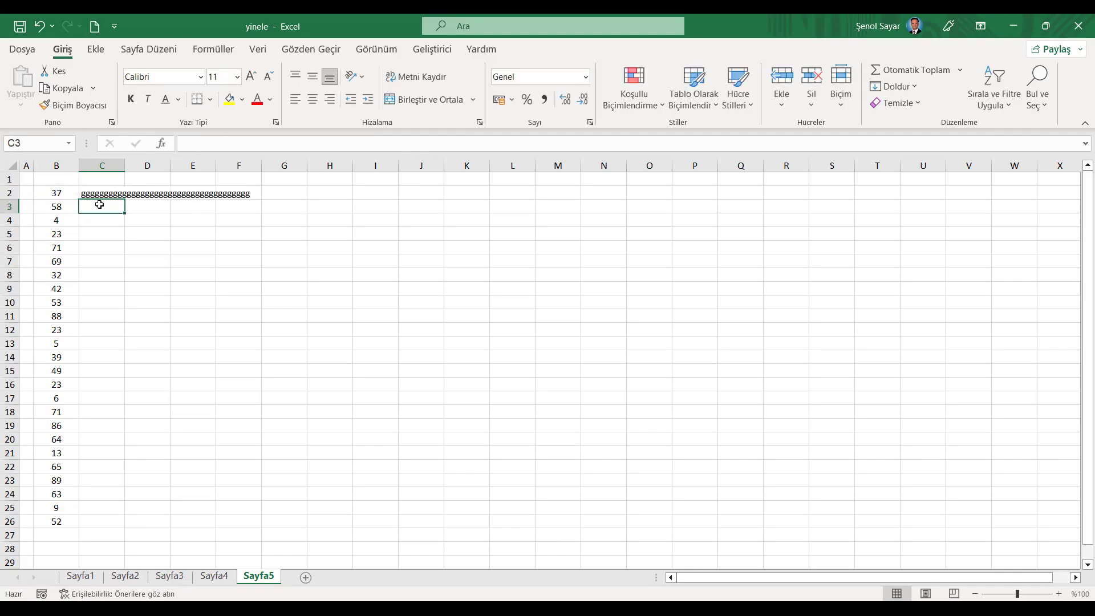
left_click(98, 194)
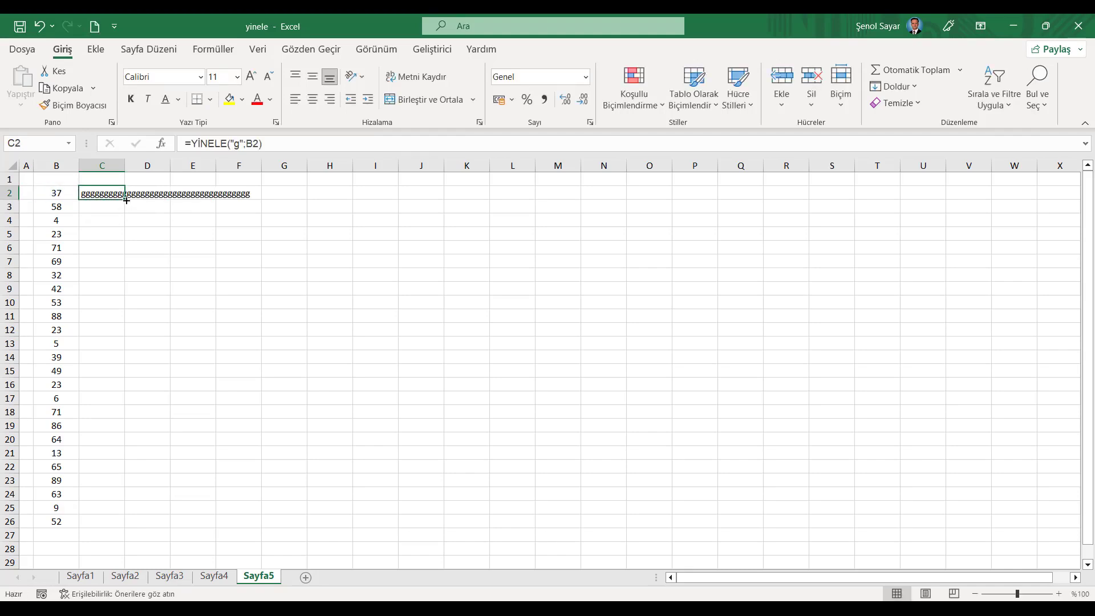
double_click(126, 200)
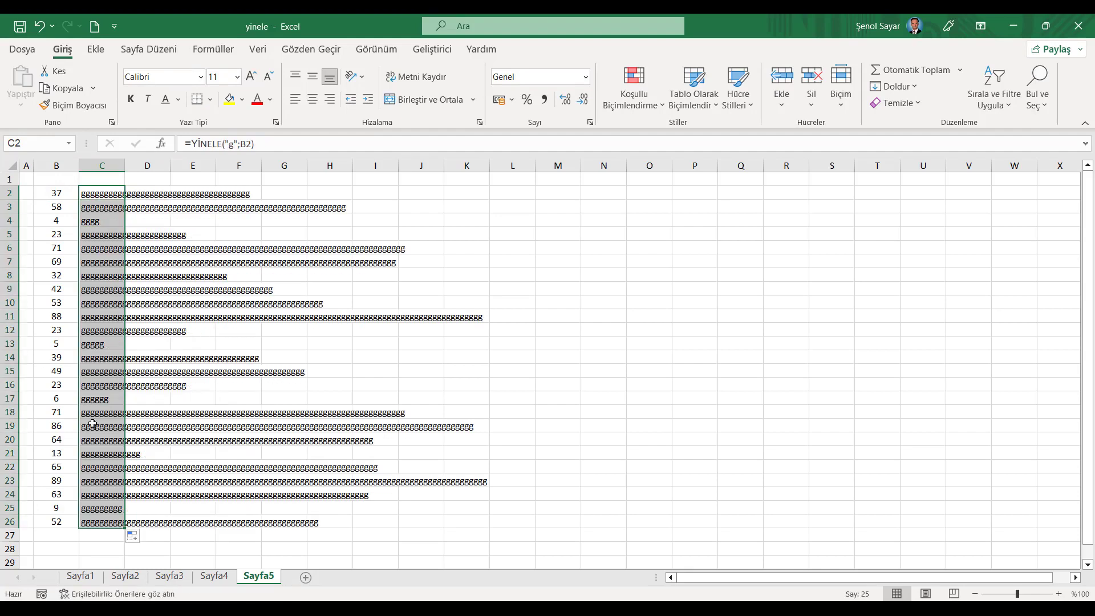
- Set C2:C26 to the Webdings font so the repeated g's appear as black bars
left_click(200, 77)
left_click_drag(329, 119, 335, 465)
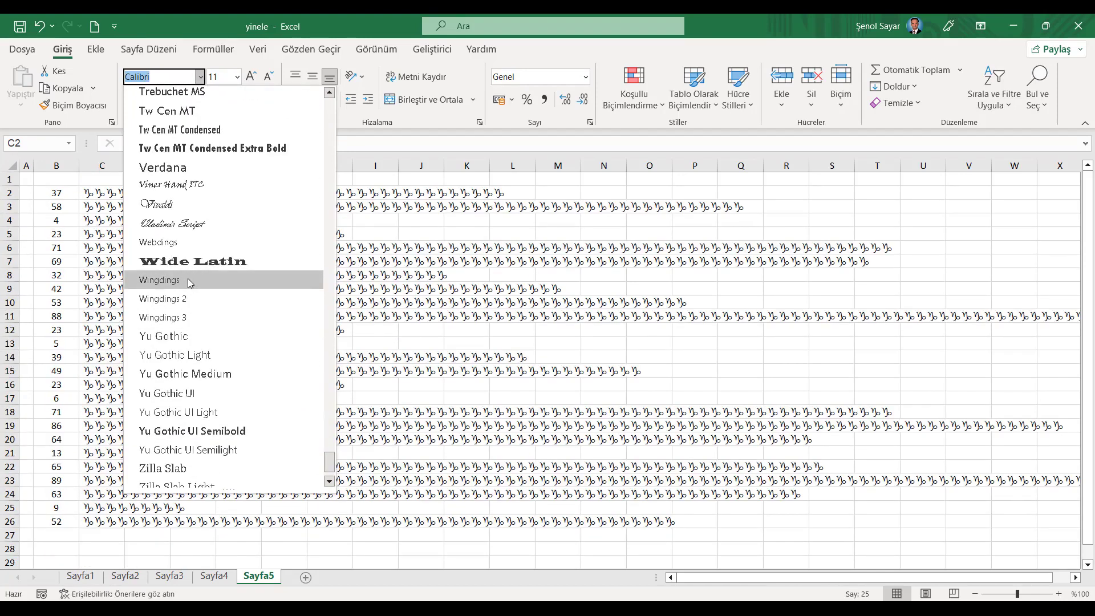
left_click(178, 244)
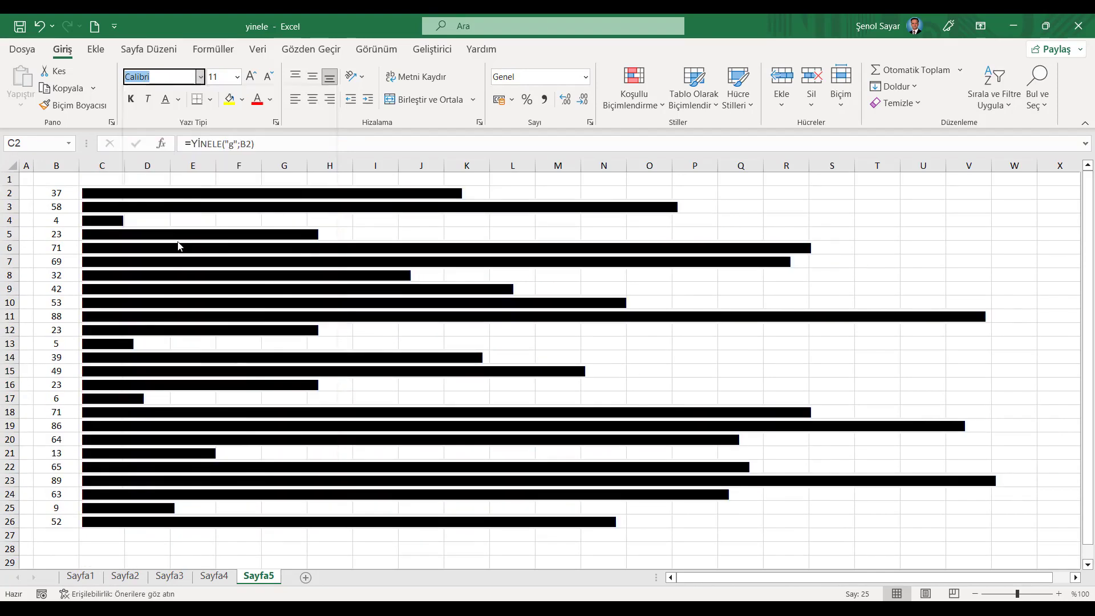
left_click(60, 198)
type("=")
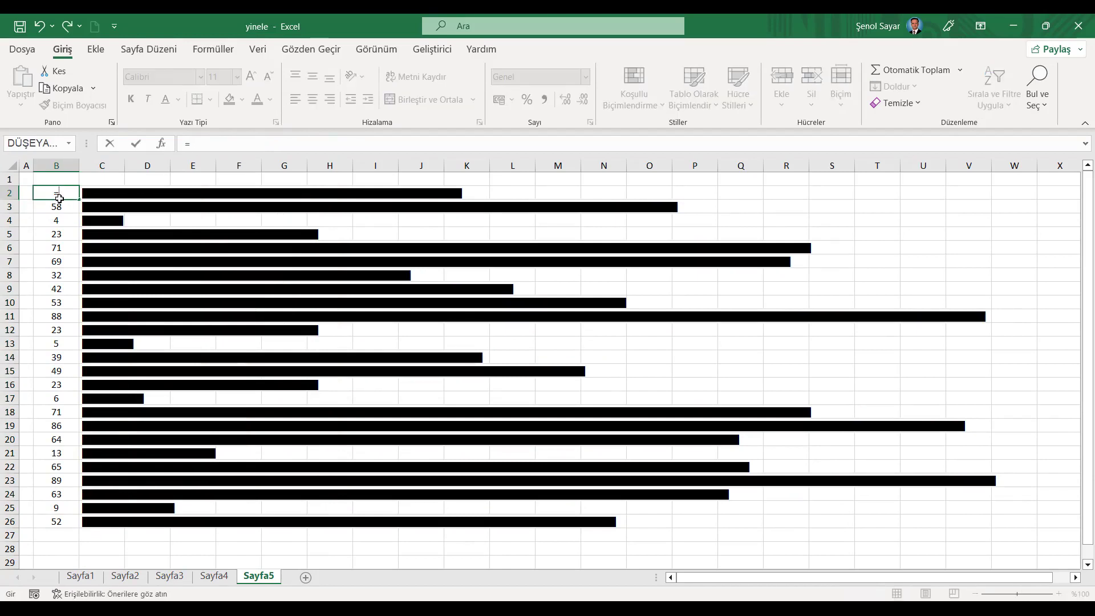
type("ras")
- Put =RASTGELEARADA(1;100) in B2 and fill it down to B26
key("Down")
key("Tab")
type("1;10")
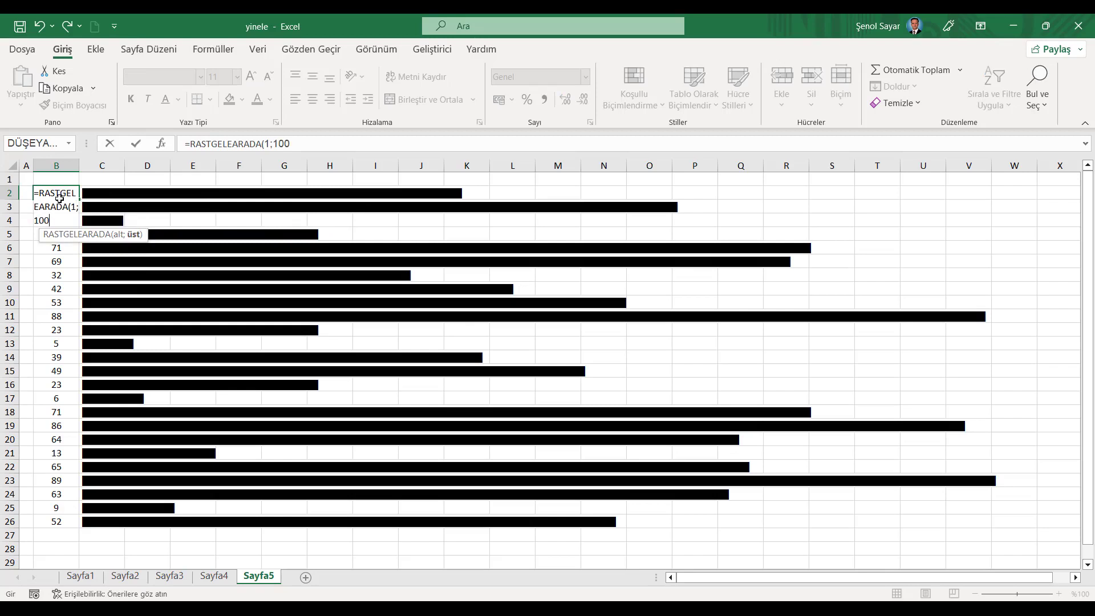
type(")")
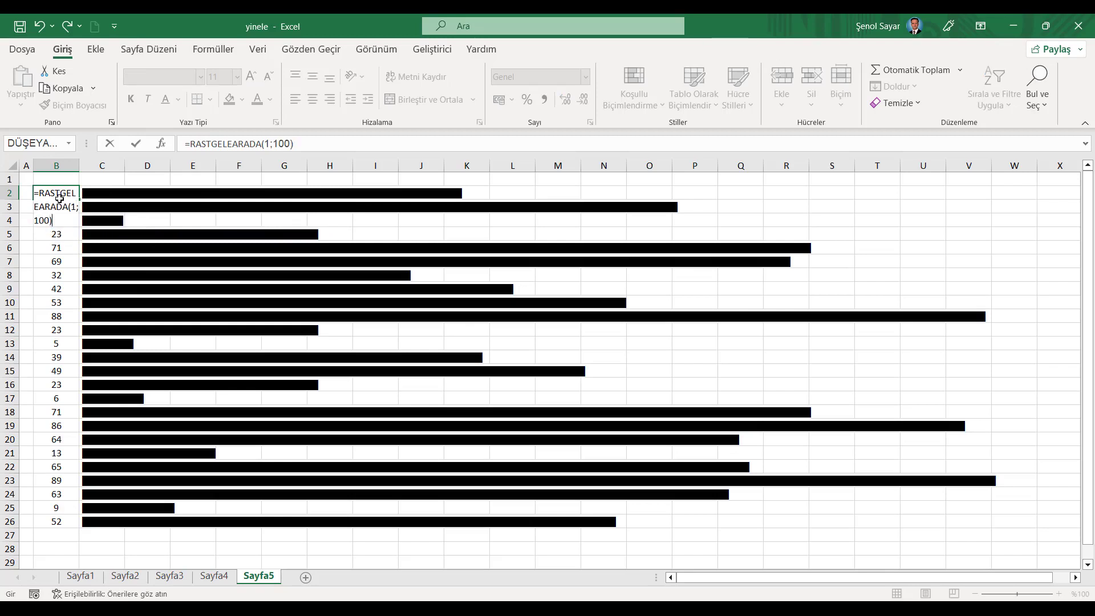
key("Return")
left_click(58, 188)
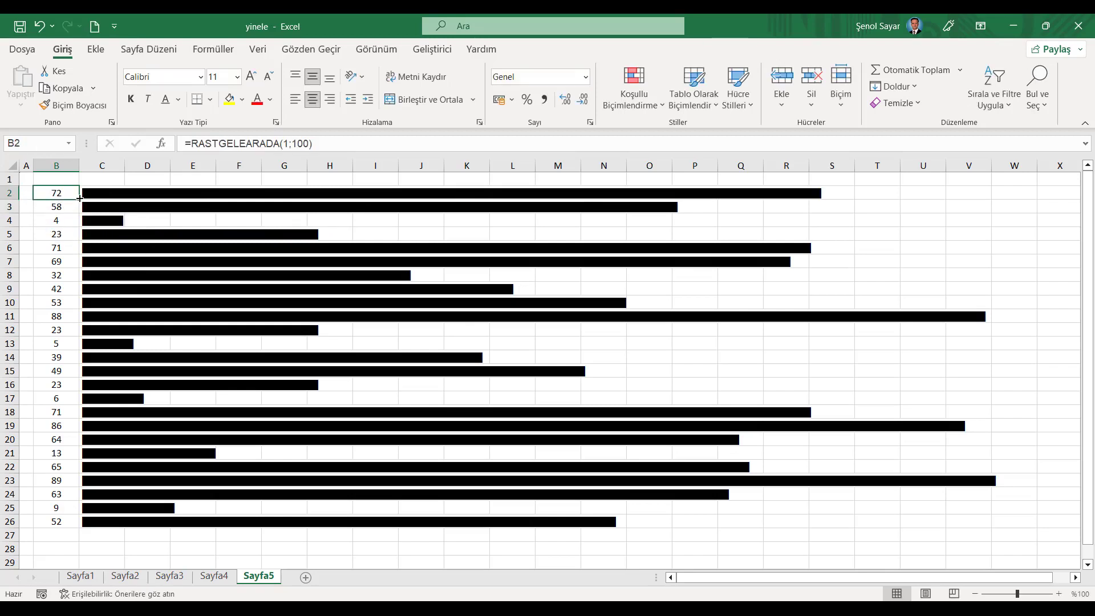
double_click(80, 198)
left_click(56, 195)
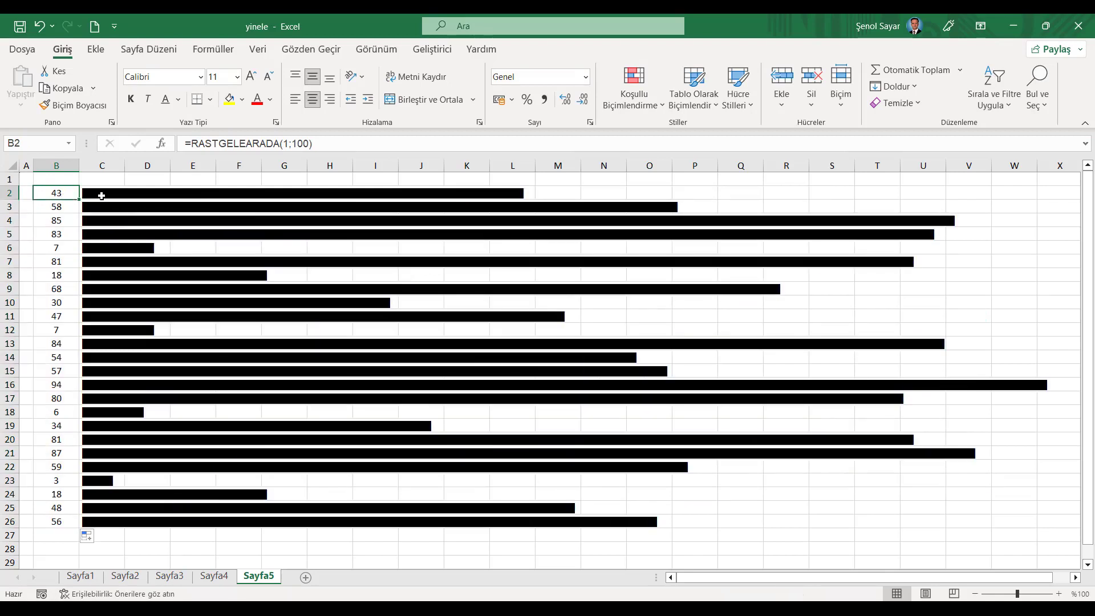
left_click_drag(102, 196, 102, 521)
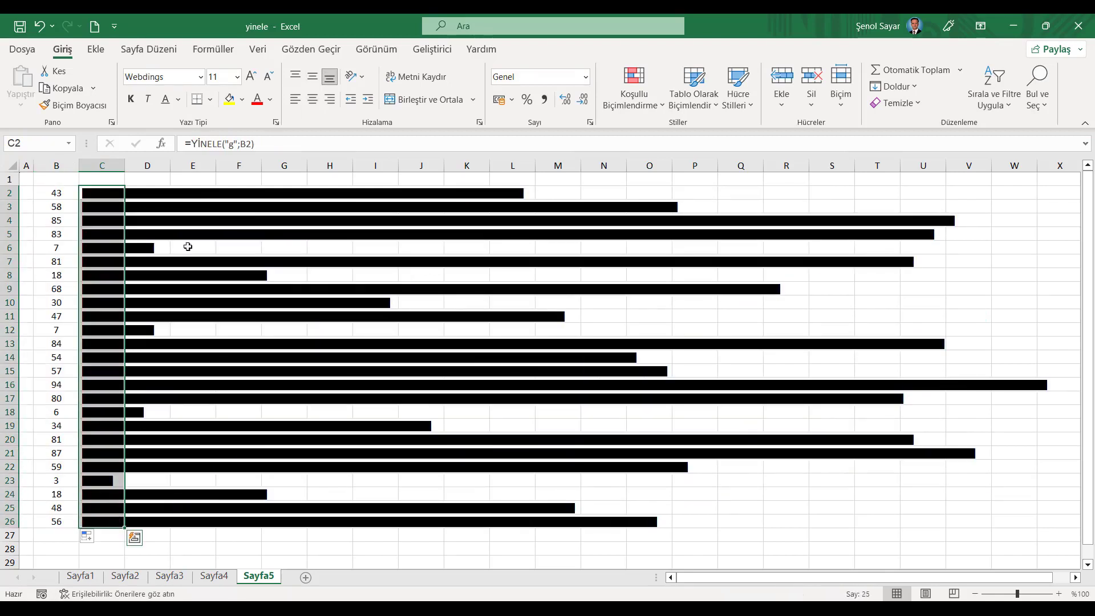
- Colour the C2:C26 bars red and change C2's formula to repeat an uppercase G
left_click(270, 101)
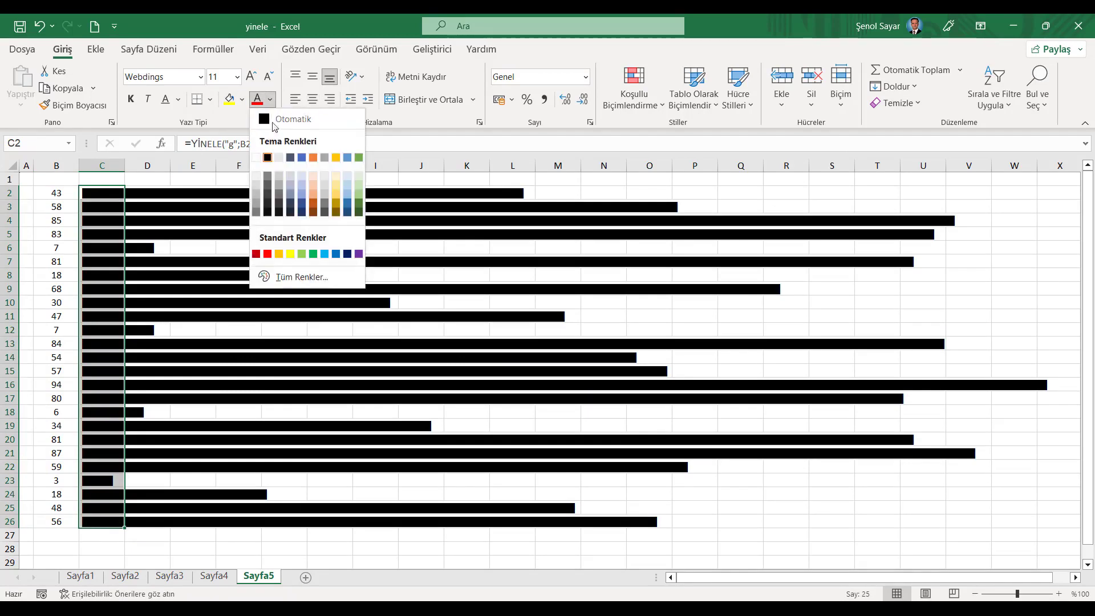
left_click(267, 253)
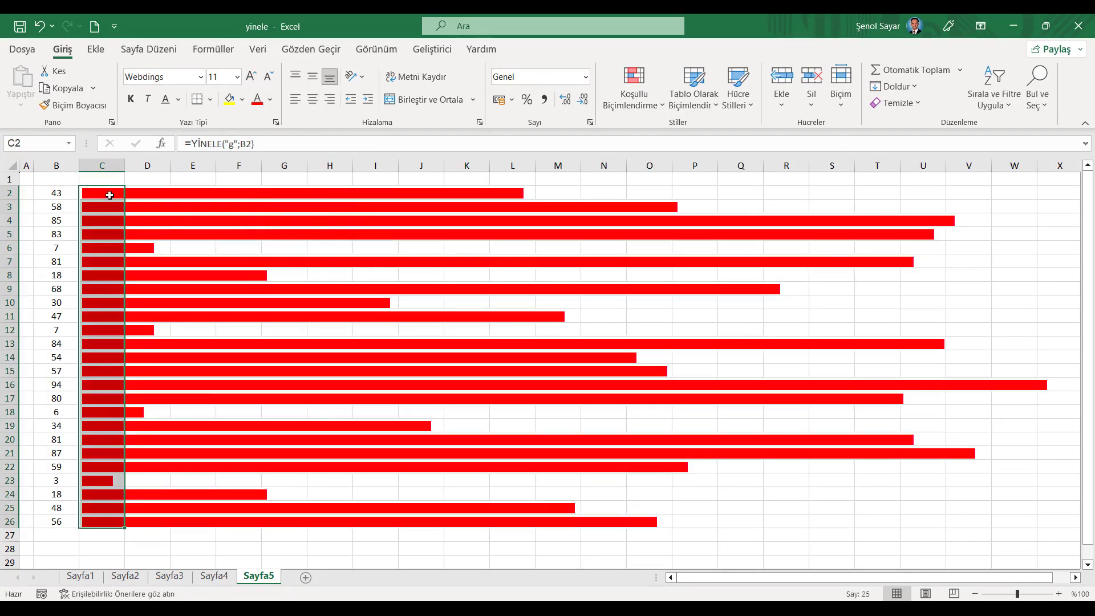
left_click(110, 195)
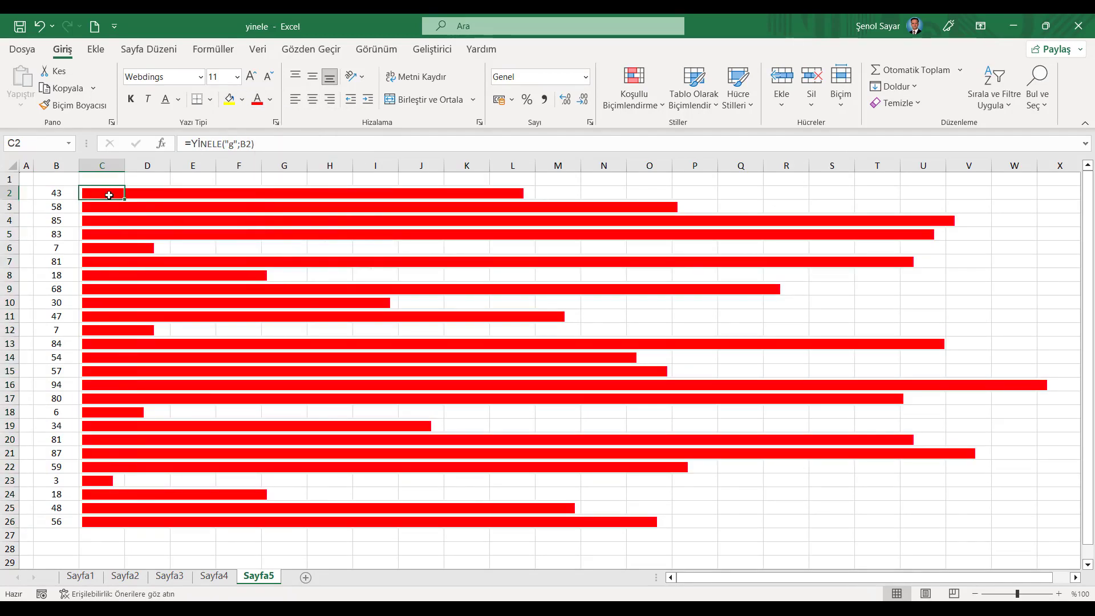
left_click(232, 144)
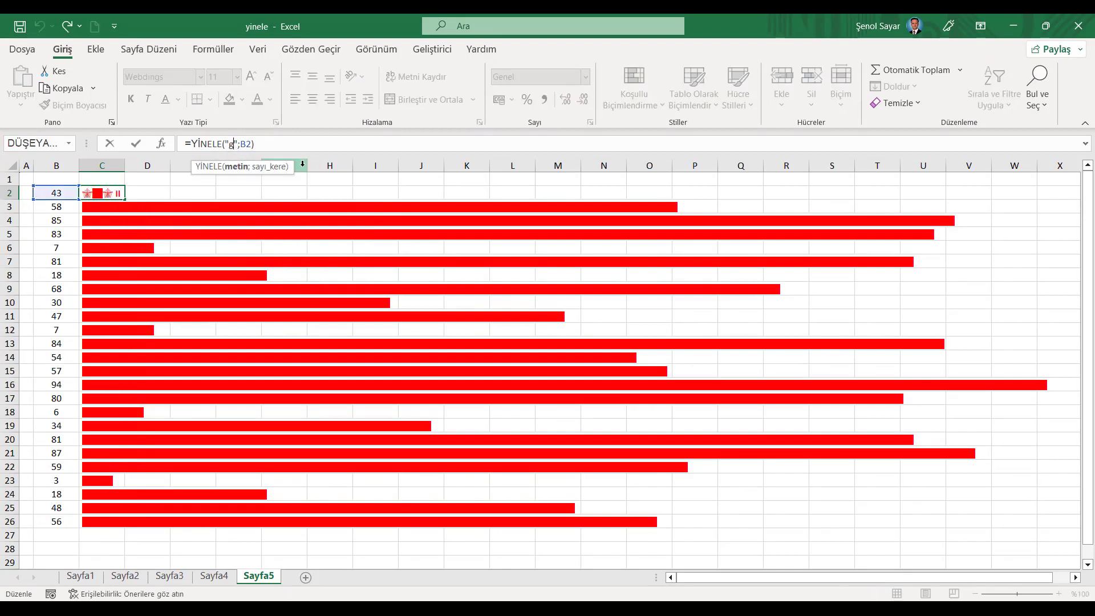
key("Caps_Lock")
key("Return")
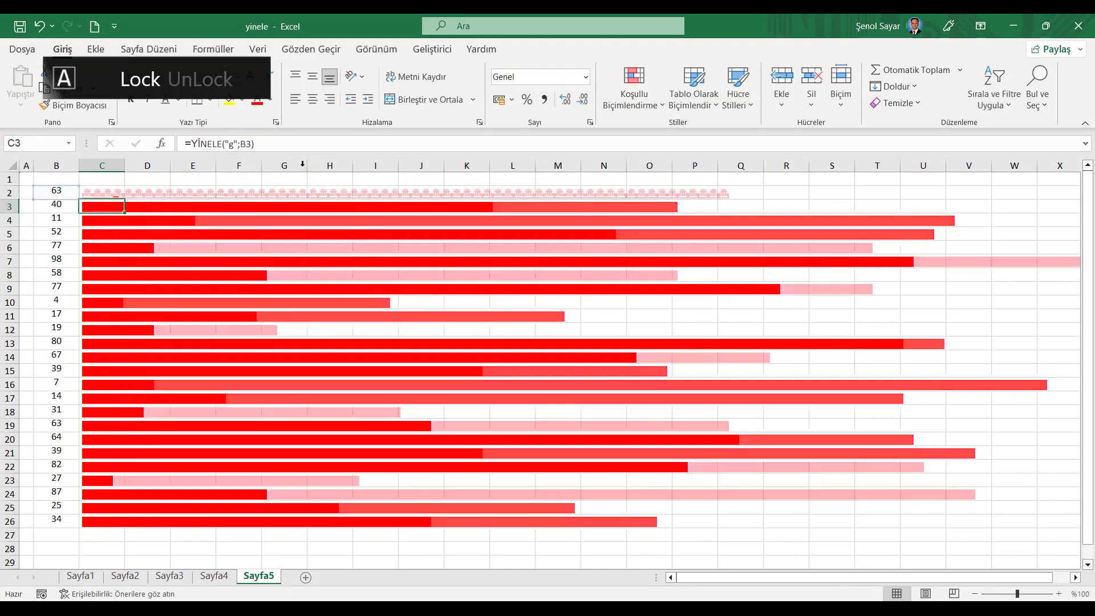
left_click(122, 195)
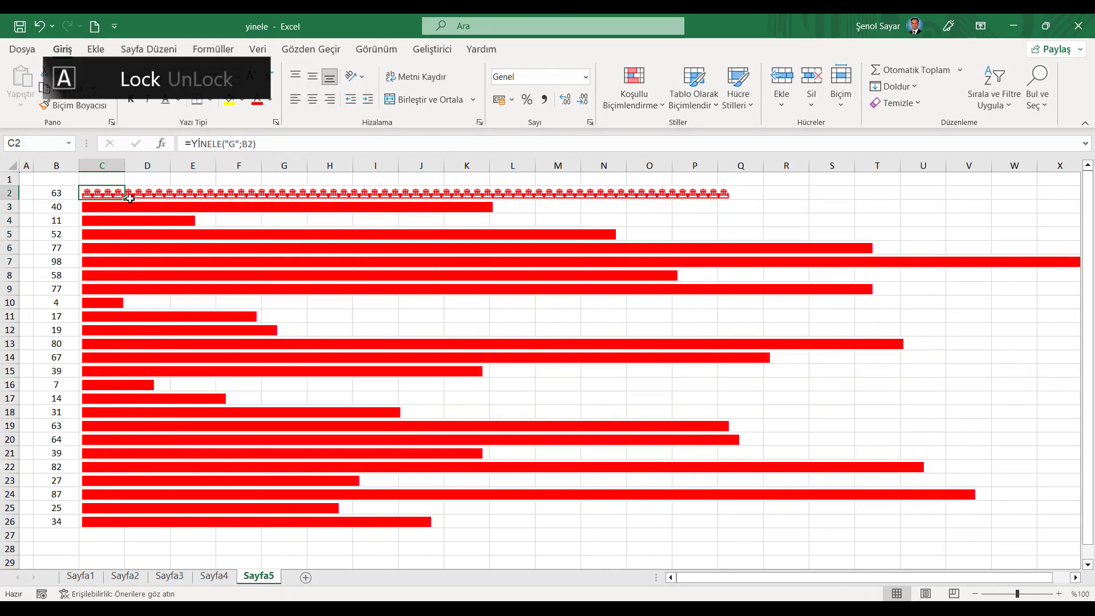
- Fill the uppercase-G formula down, then undo twice to restore lowercase g solid bars
left_click(129, 195)
left_click(112, 194)
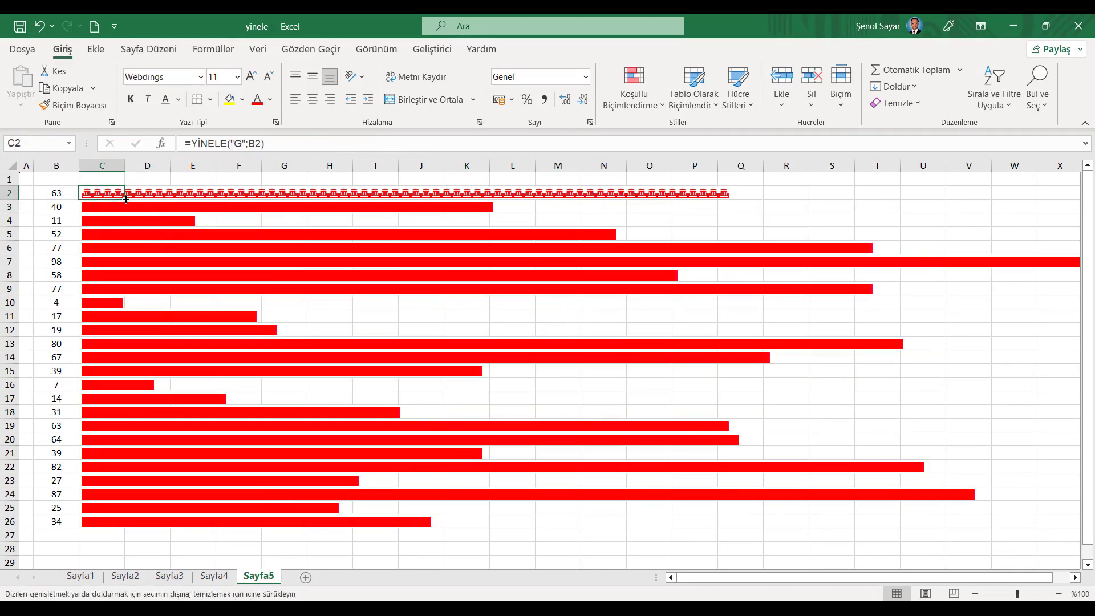
double_click(125, 199)
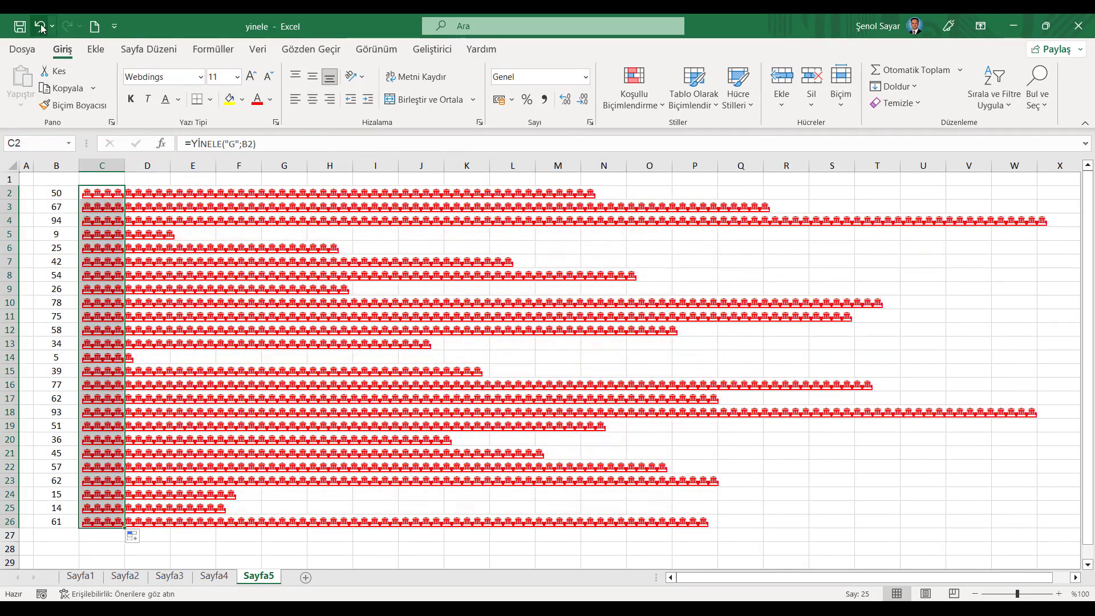
left_click(40, 26)
left_click(40, 26)
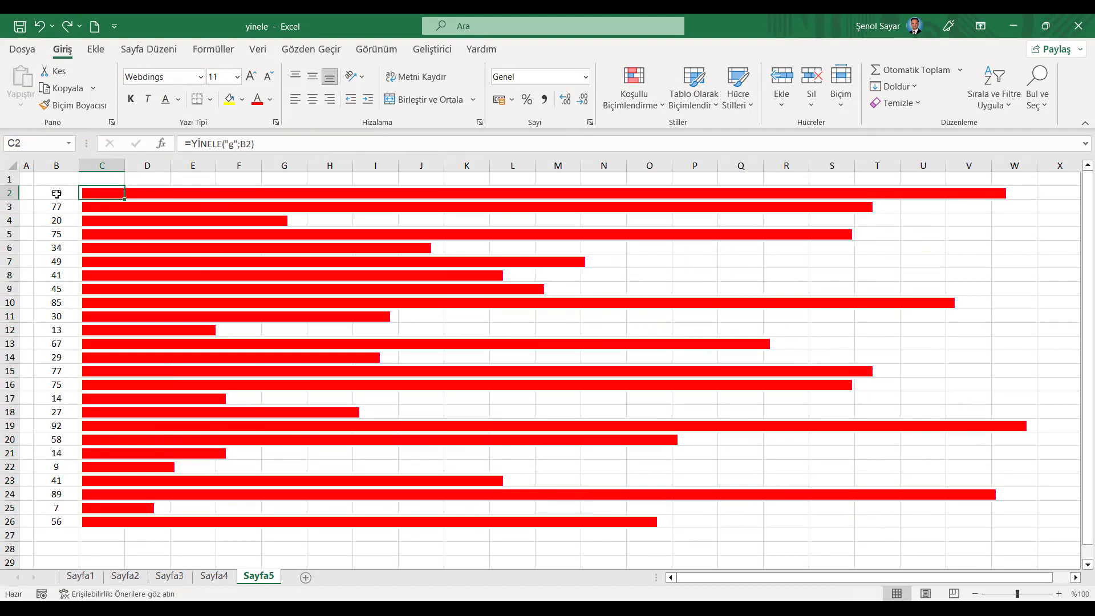
left_click_drag(57, 194, 58, 252)
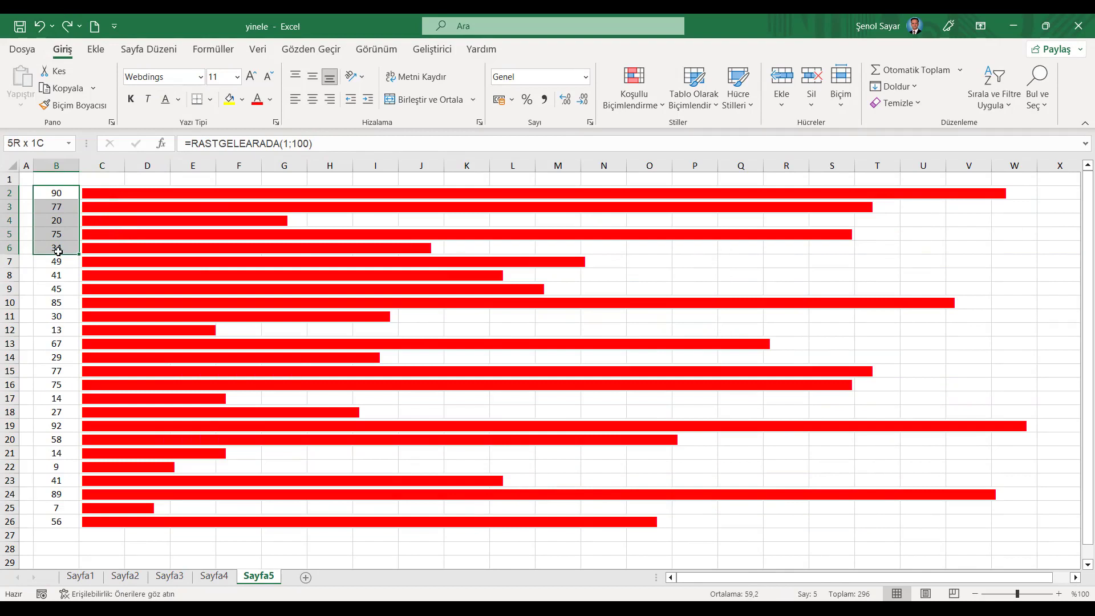
- Change C7 to =YİNELE("c";B7) and fill it down to C26 for hollow red boxes
left_click(107, 263)
left_click(235, 145)
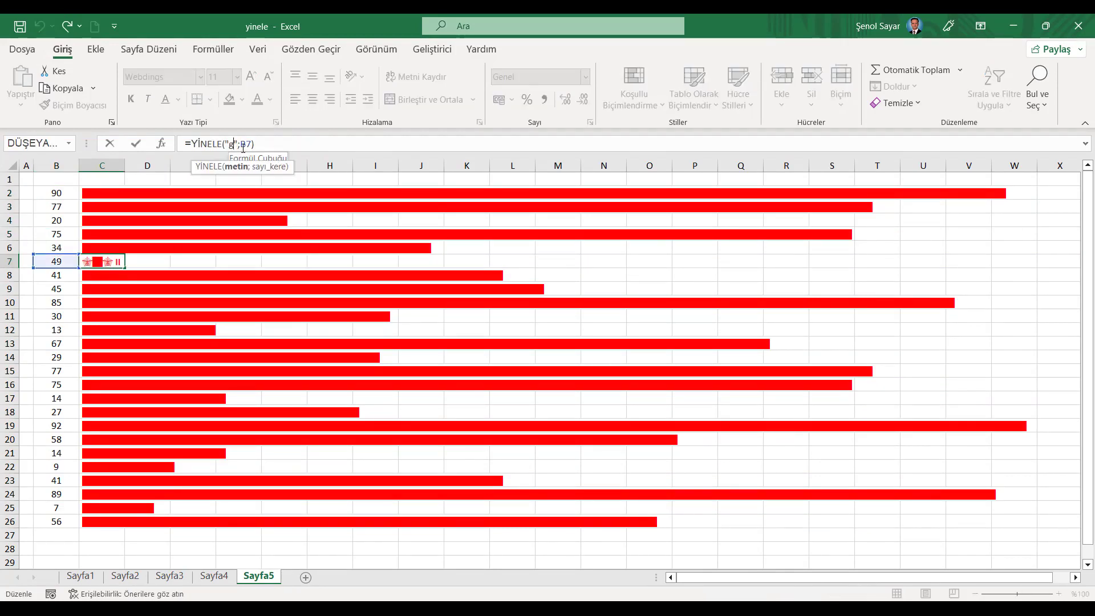
key("BackSpace")
type("c")
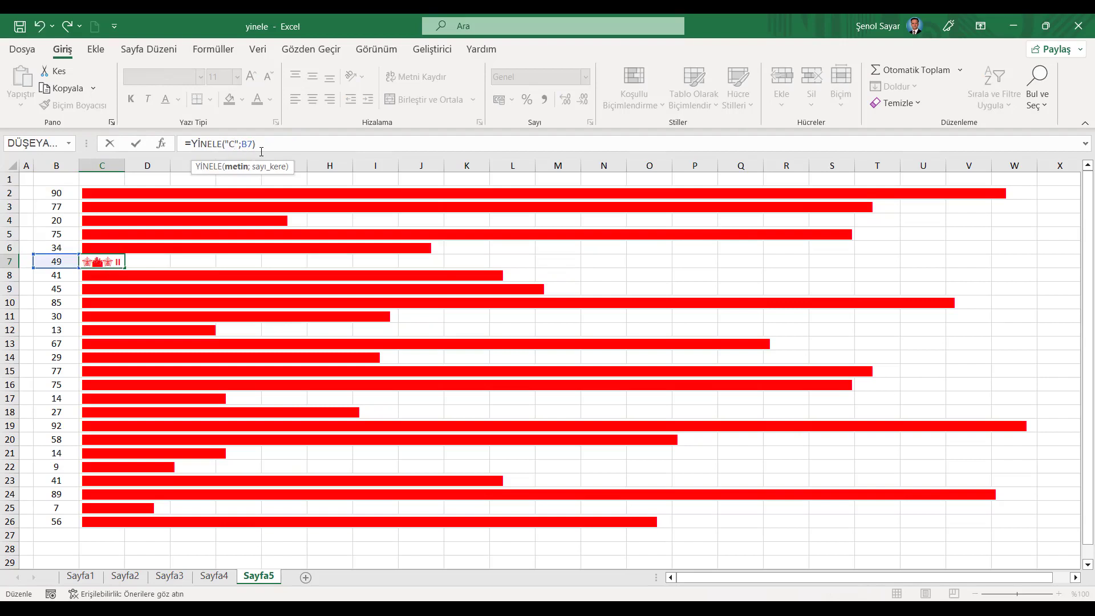
key("BackSpace")
key("Caps_Lock")
type("o")
key("Return")
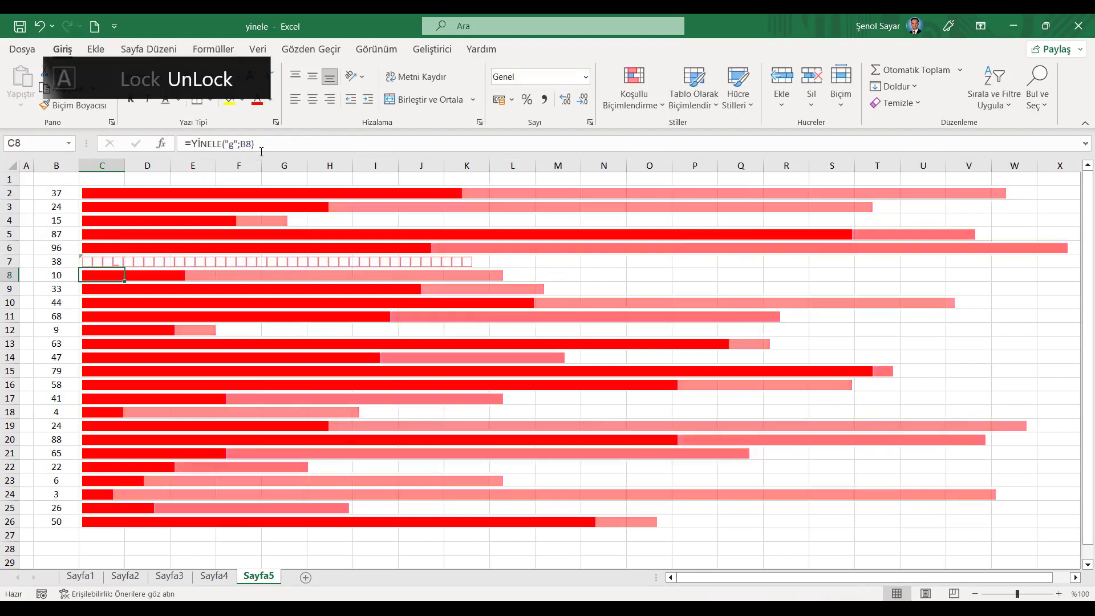
left_click(122, 262)
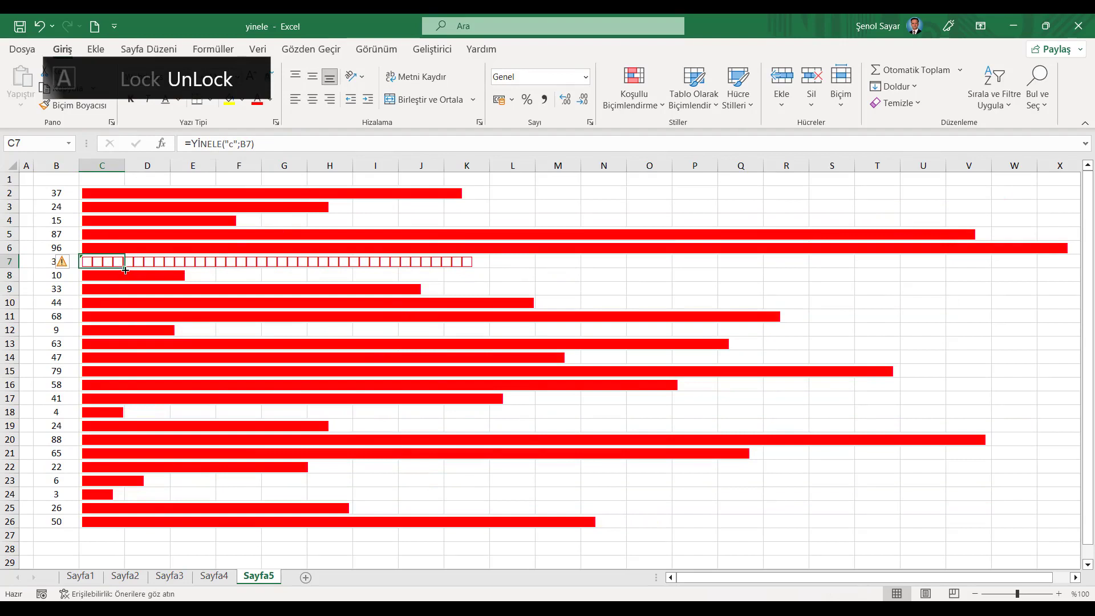
double_click(126, 270)
- Try an uppercase C in C7 filled down, then undo back to lowercase c
left_click(102, 264)
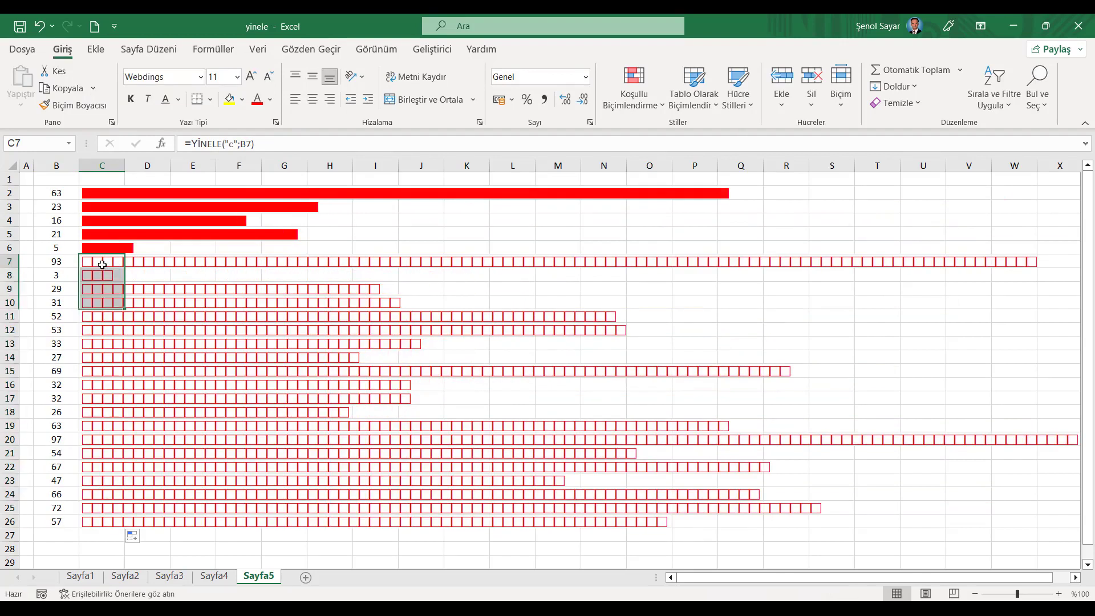
left_click(235, 146)
key("BackSpace")
key("Caps_Lock")
type("C")
key("Return")
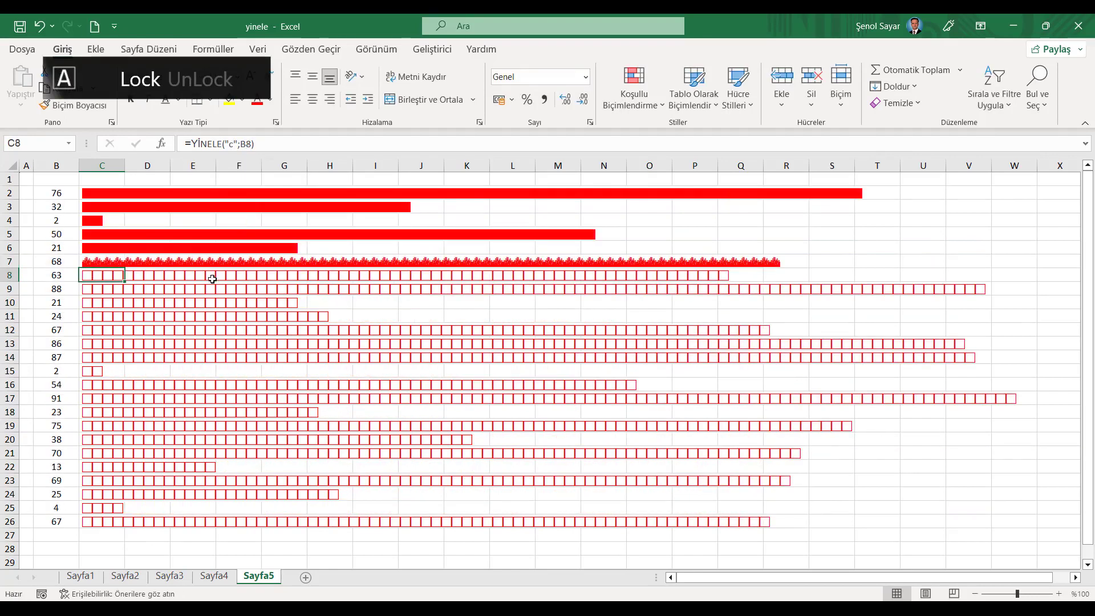
left_click(90, 259)
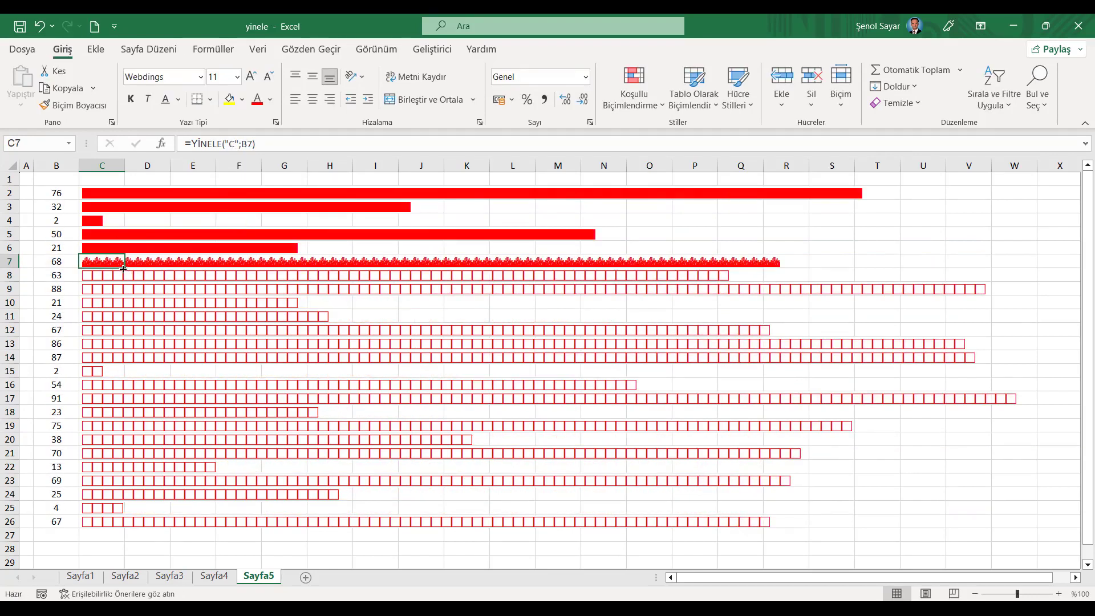
double_click(123, 268)
left_click(41, 28)
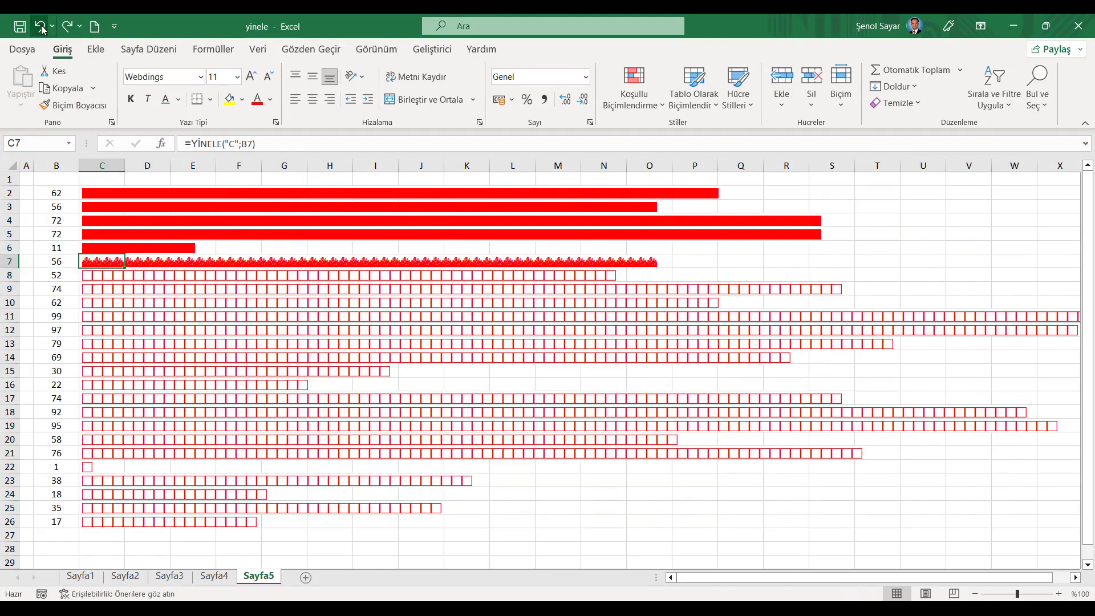
left_click(42, 28)
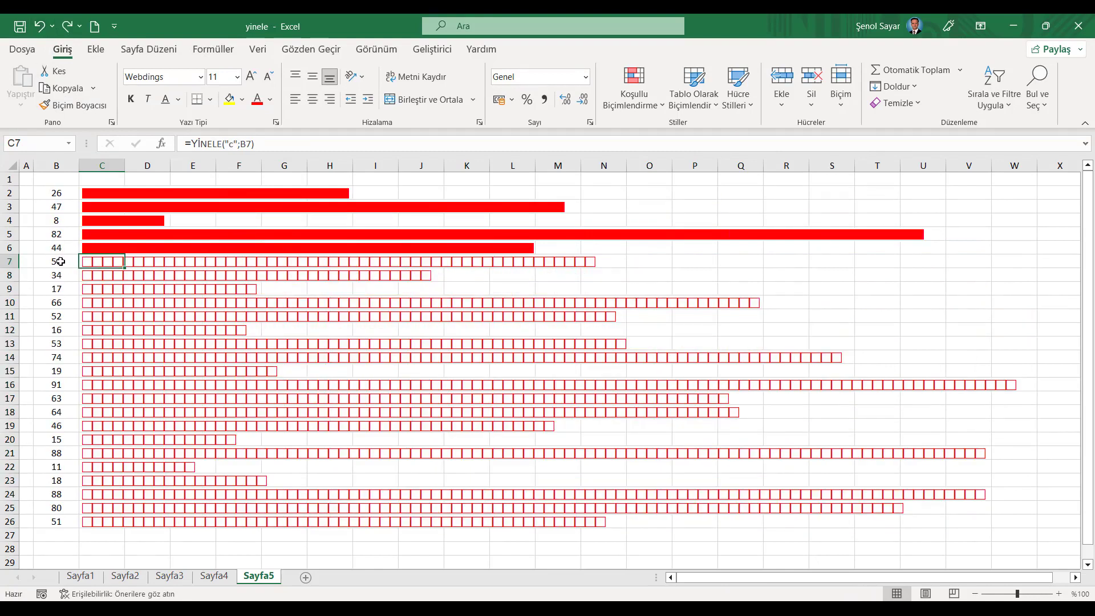
left_click_drag(60, 262, 62, 316)
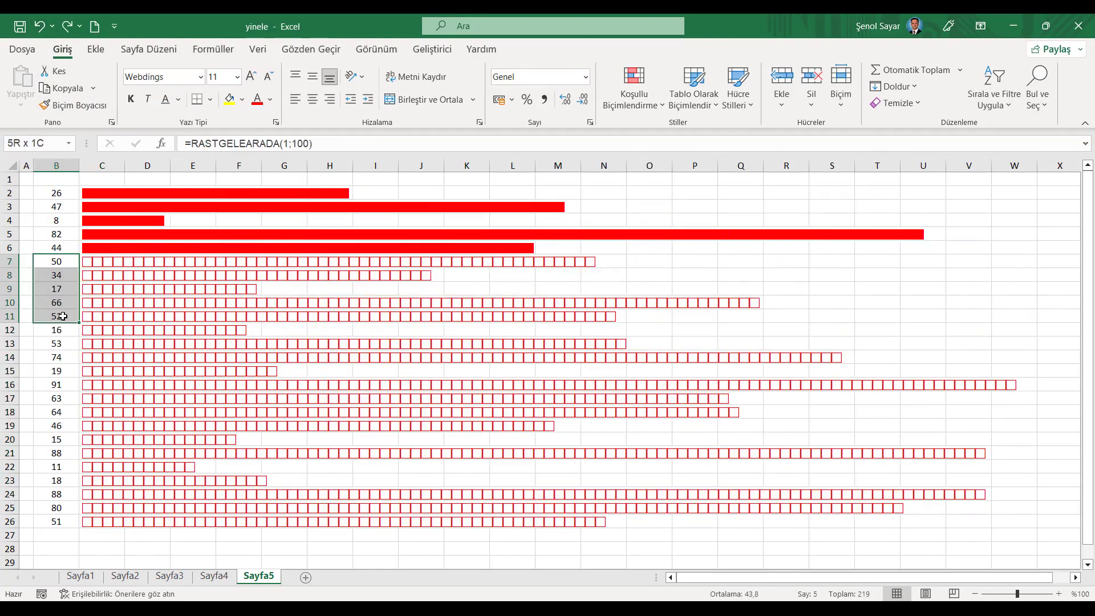
- Change C12 to =YİNELE(".";B12) and fill it down to C26 for checkered red bars
left_click_drag(63, 317, 63, 317)
left_click(73, 333)
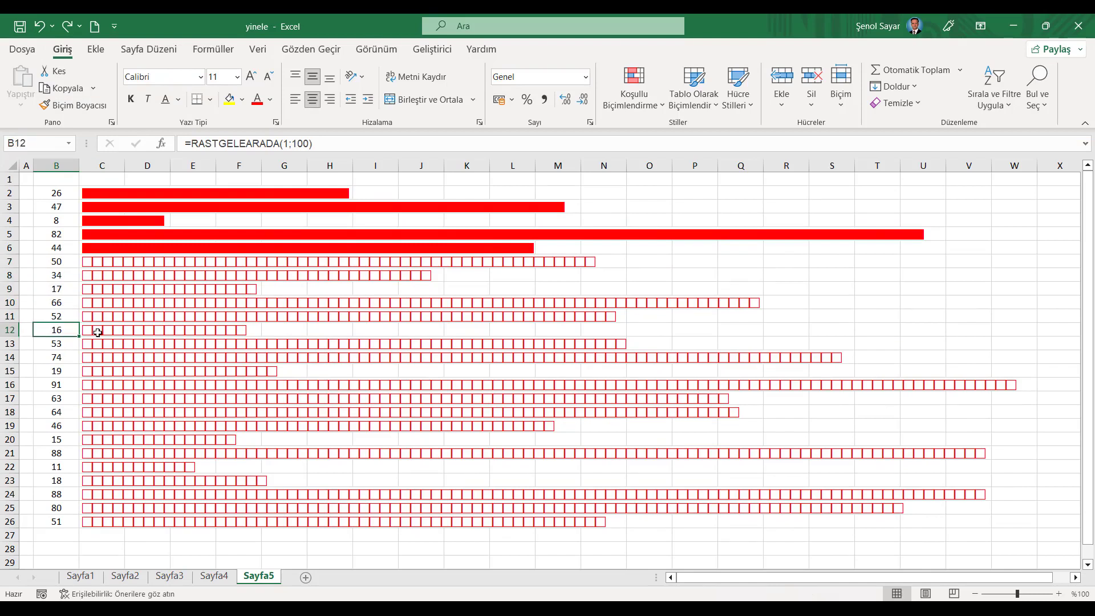
left_click(100, 331)
left_click(233, 144)
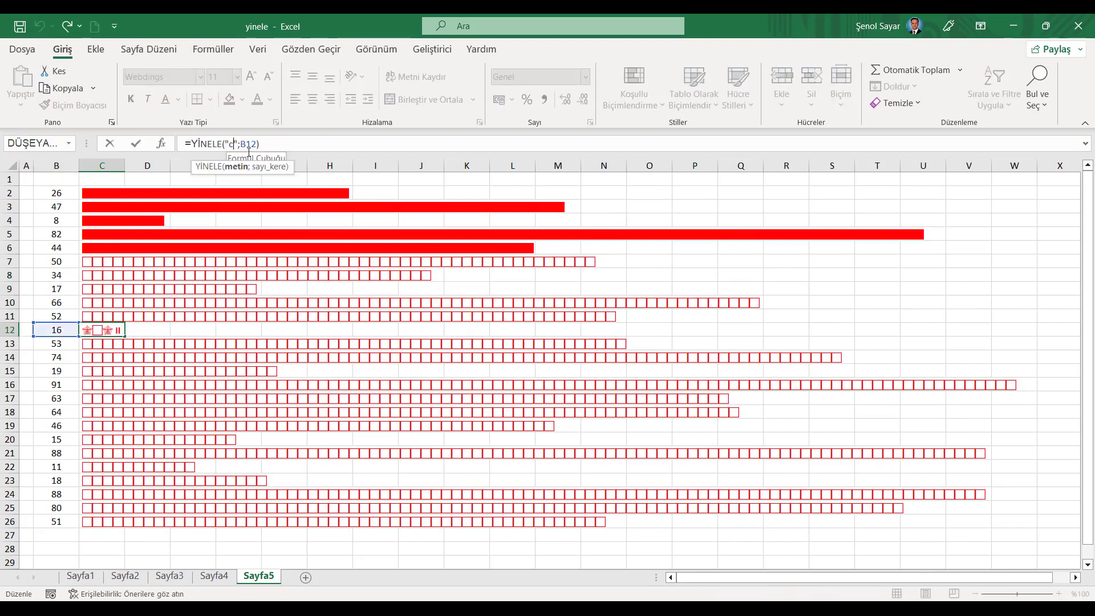
key("BackSpace")
type(".")
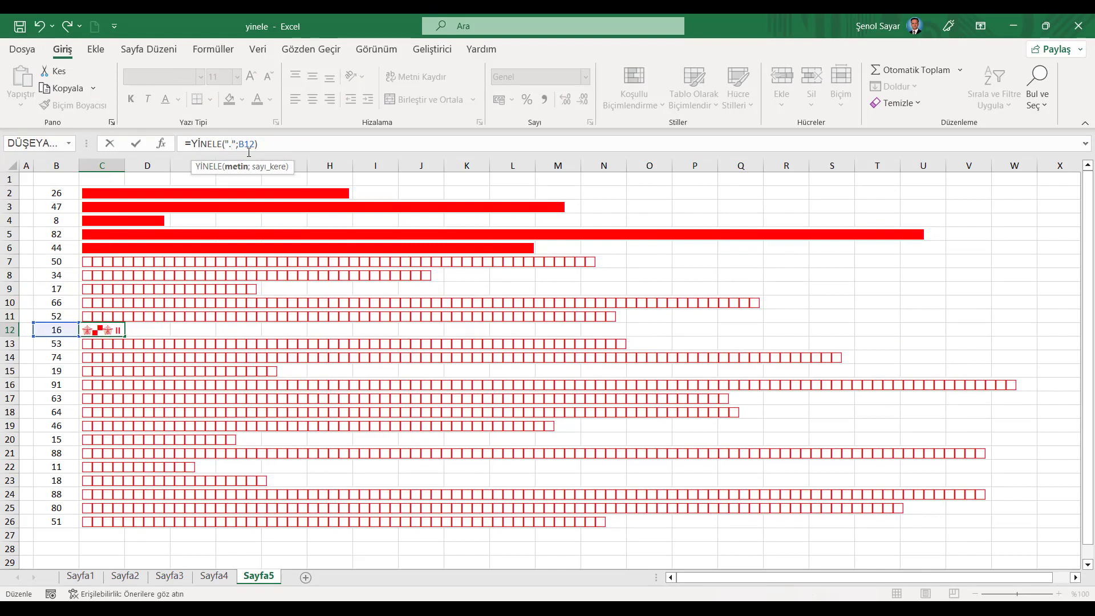
key("Return")
left_click(105, 331)
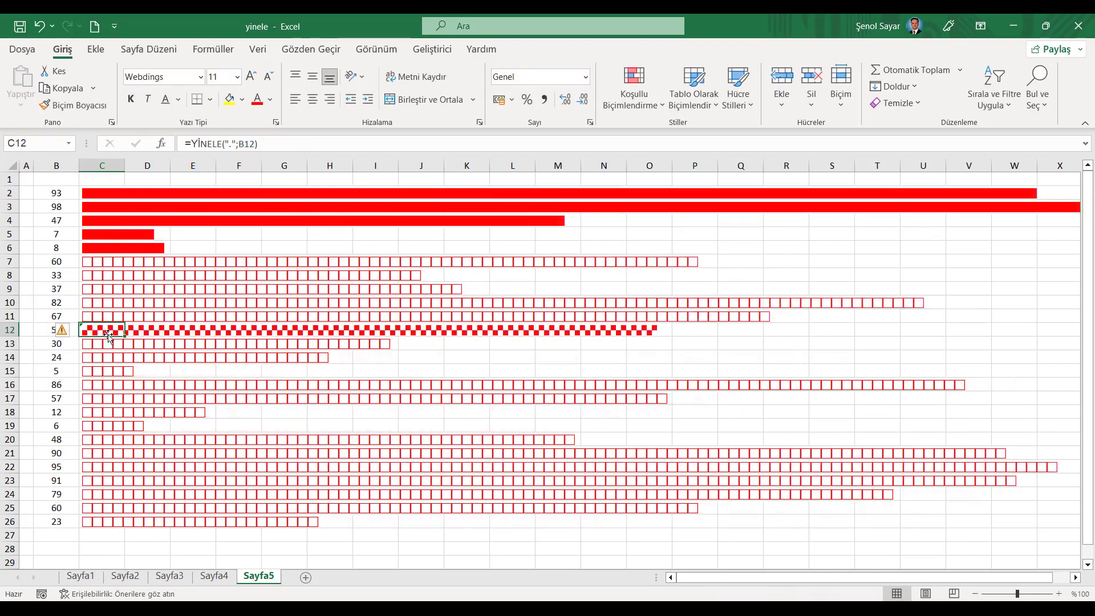
left_click_drag(126, 336, 126, 528)
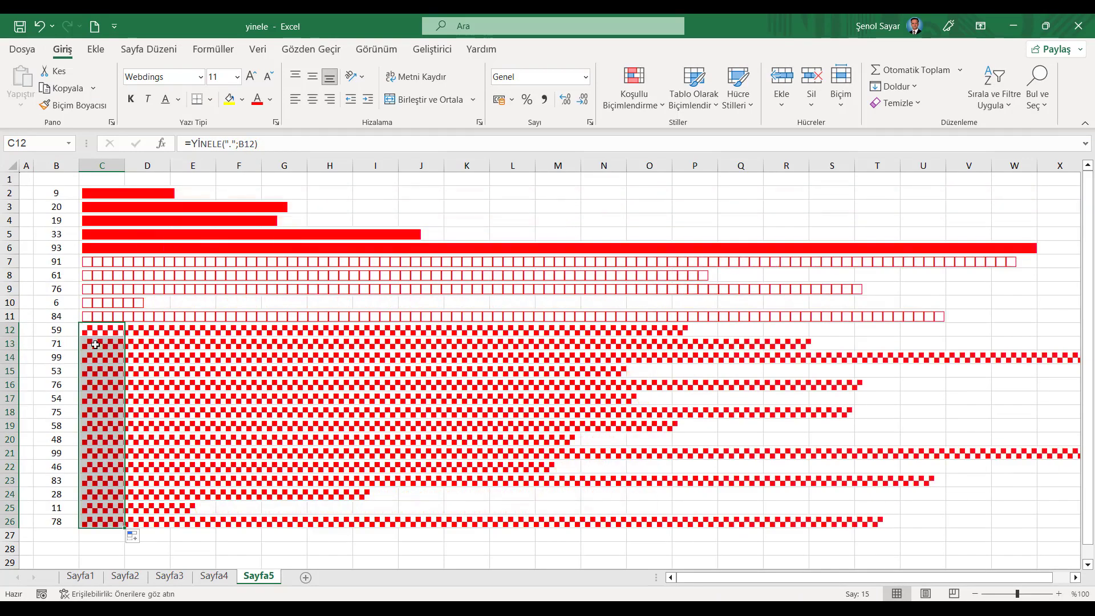
left_click_drag(57, 331, 62, 383)
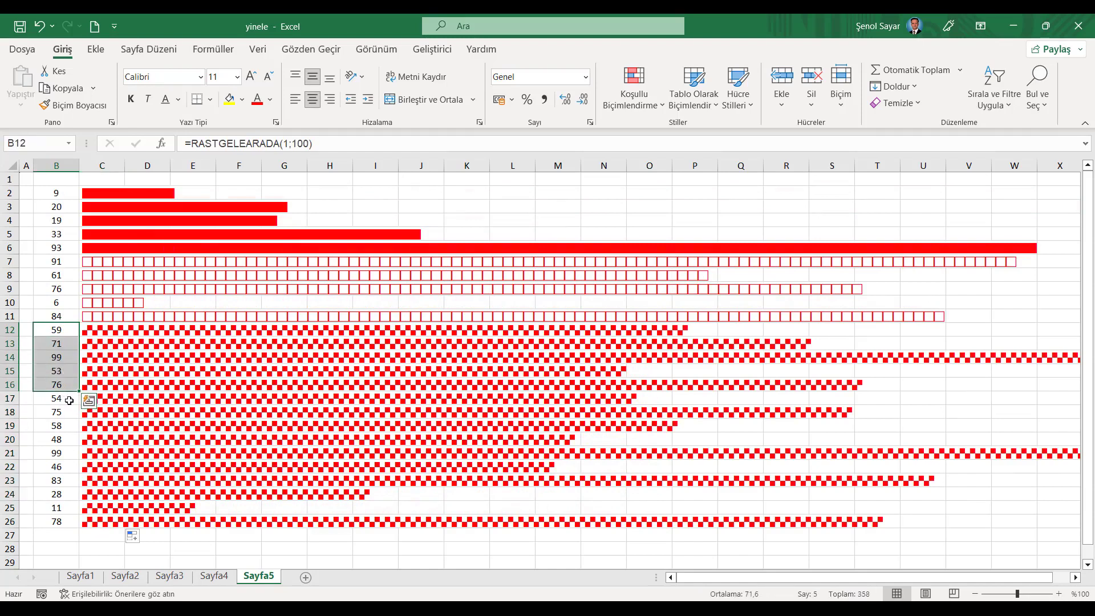
- Change C17's repeated character to L and copy the formula down to row 26
left_click(69, 401)
left_click(102, 399)
key("F9")
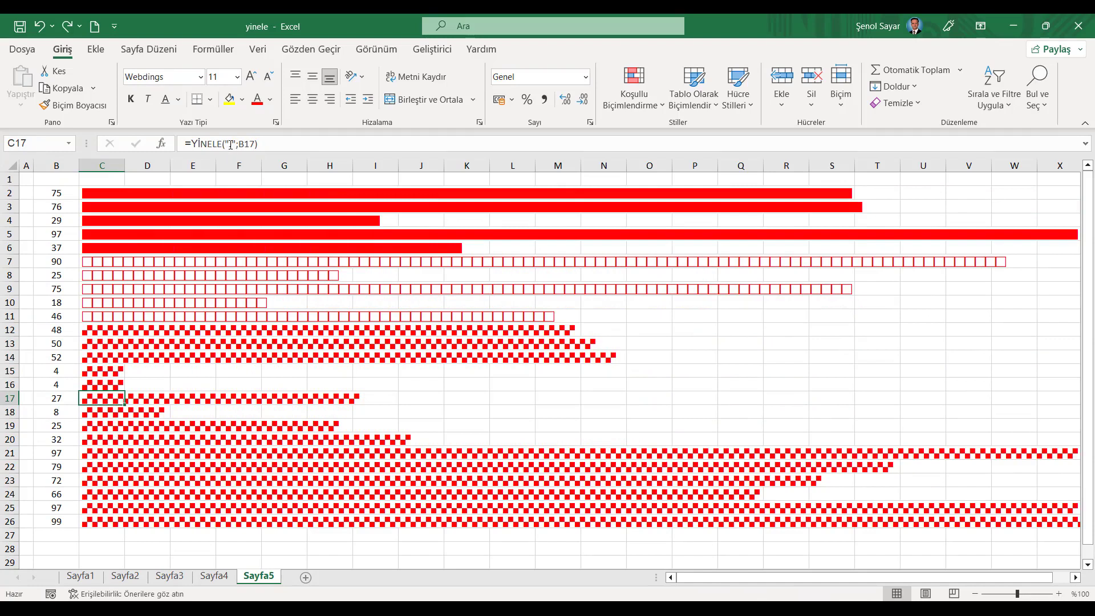
left_click(233, 143)
key("BackSpace")
type("L")
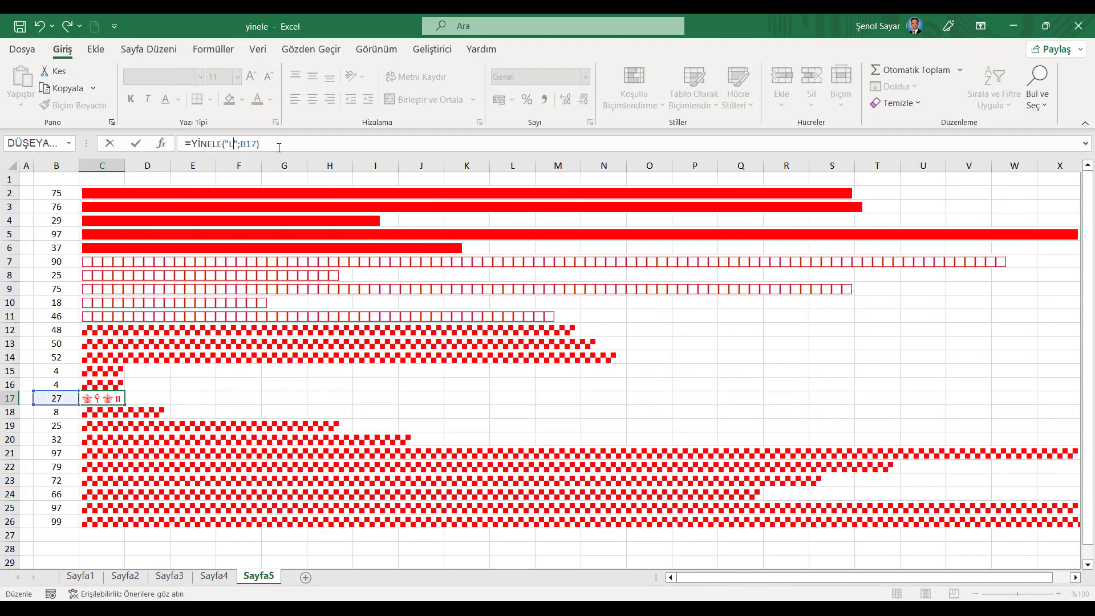
key("Return")
left_click(120, 401)
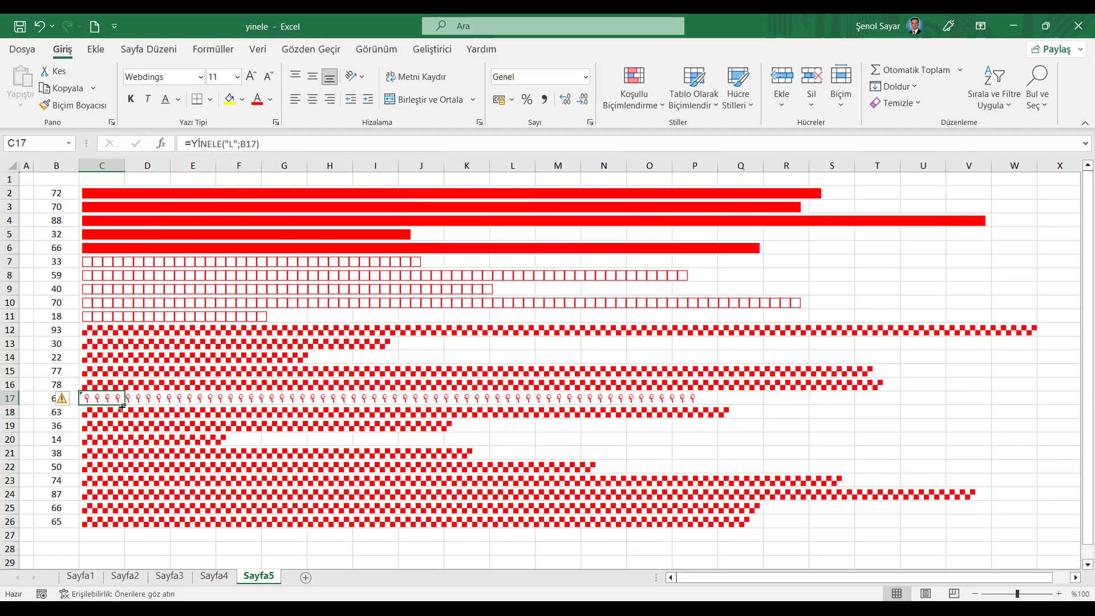
double_click(123, 407)
- Switch C17's character to lowercase j and fill the cross-symbol formula down to C26
left_click(102, 398)
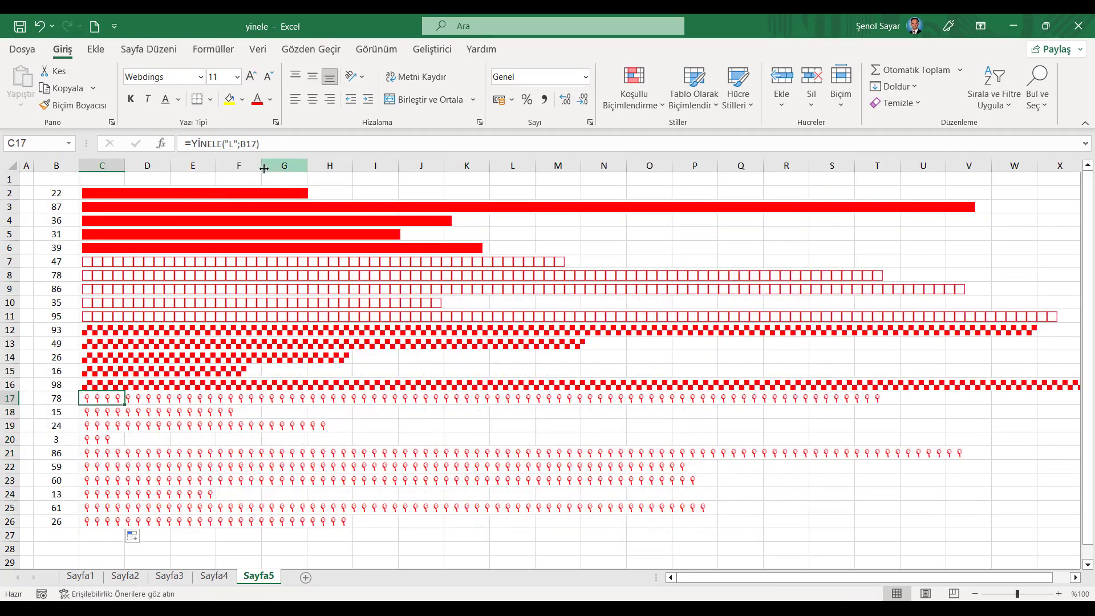
left_click(240, 147)
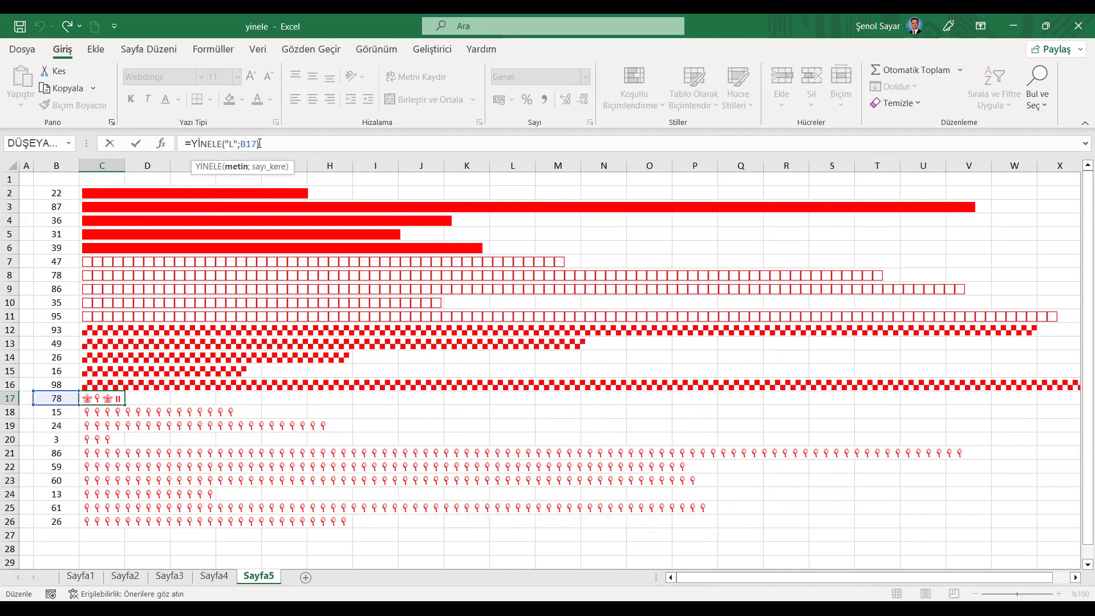
key("BackSpace")
key("Caps_Lock")
type("j")
key("Return")
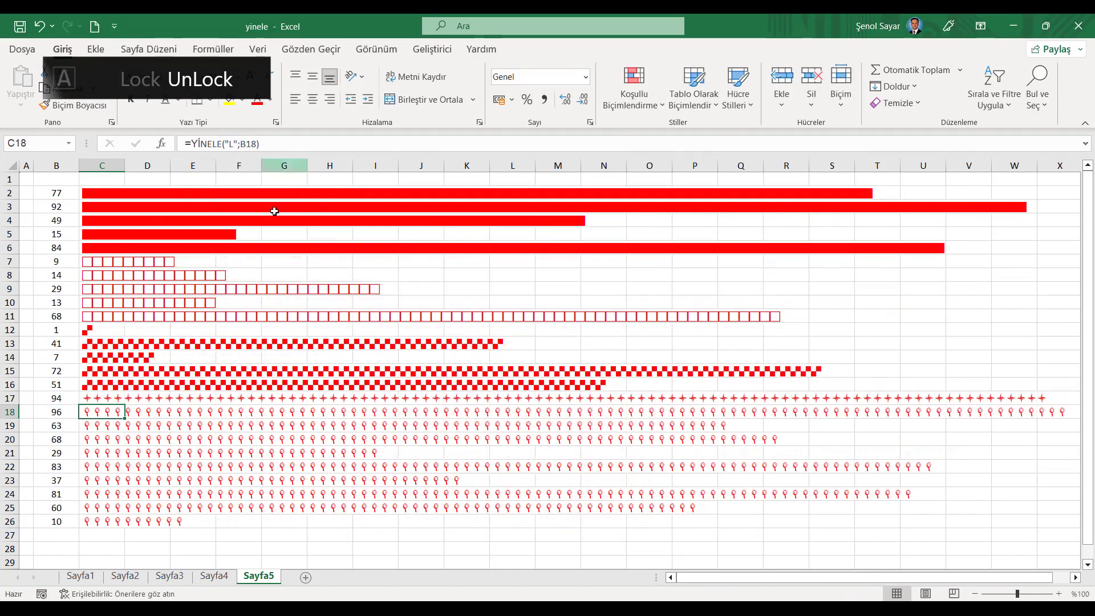
left_click(97, 397)
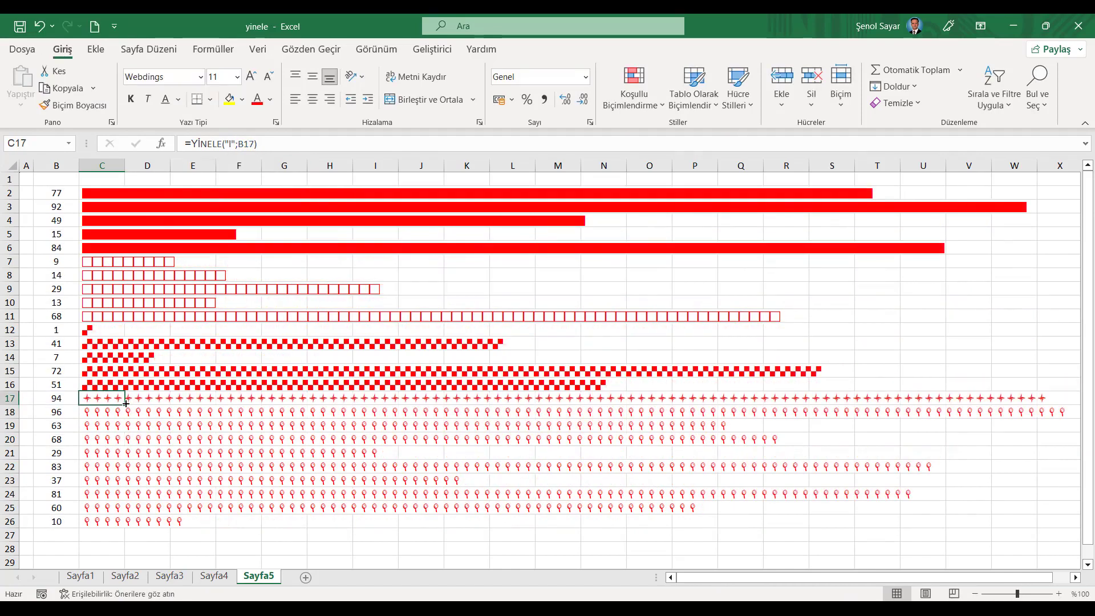
left_click_drag(125, 403, 125, 524)
left_click_drag(57, 398, 59, 460)
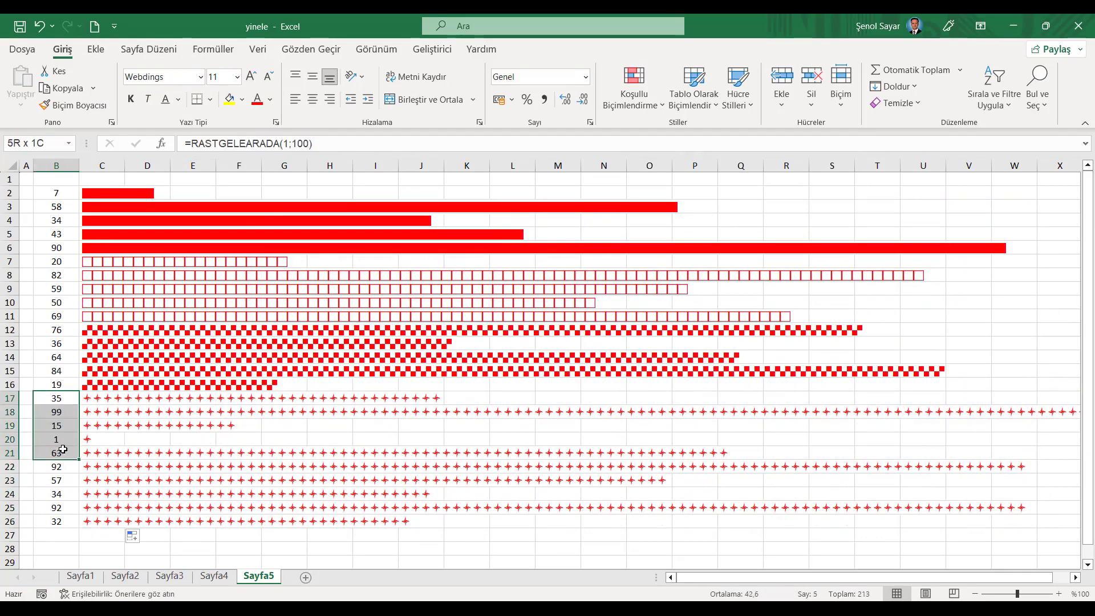
- Set C22 to =YİNELE("n";B22) and fill it down to C26 for solid dots
left_click(105, 468)
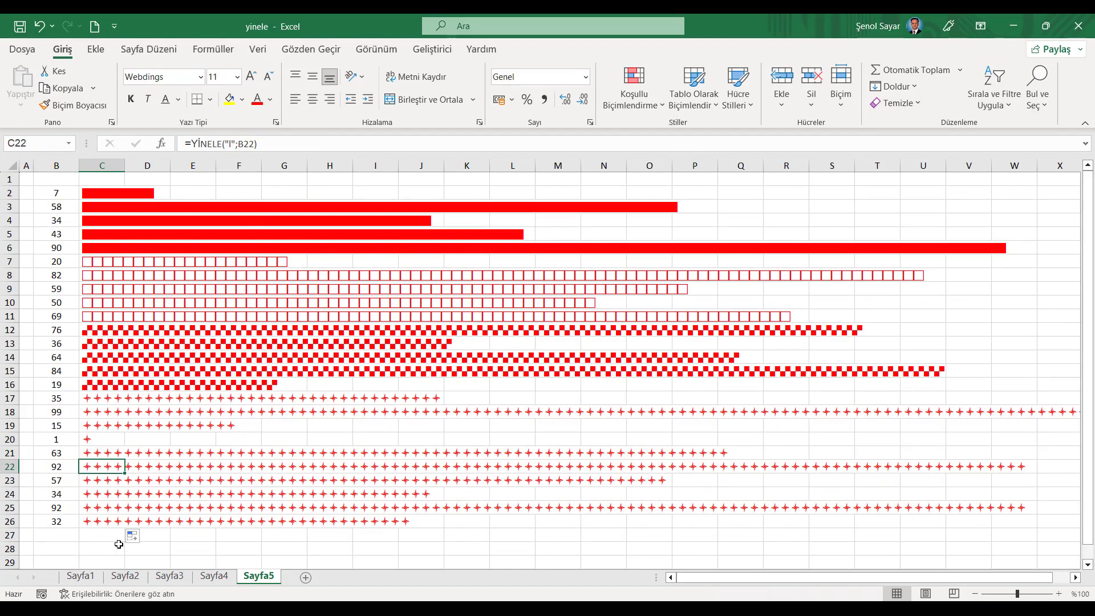
left_click(234, 144)
key("BackSpace")
type("n")
key("Return")
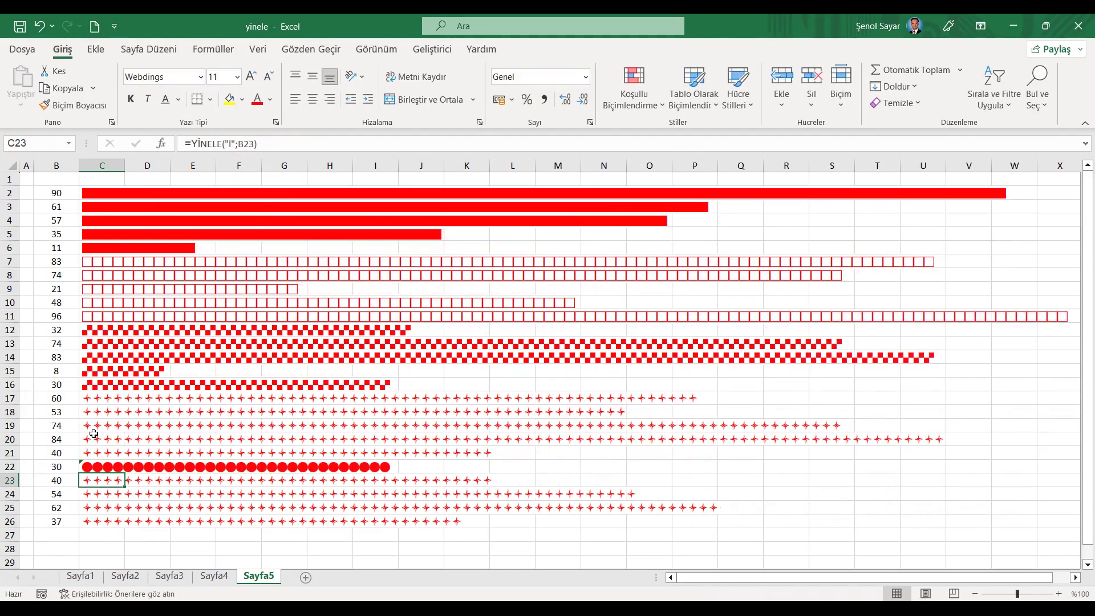
left_click(99, 465)
left_click_drag(125, 474, 114, 522)
- Try uppercase N in C22, then undo twice to restore the solid dot circles
left_click(239, 145)
key("BackSpace")
key("Caps_Lock")
type("N")
key("Return")
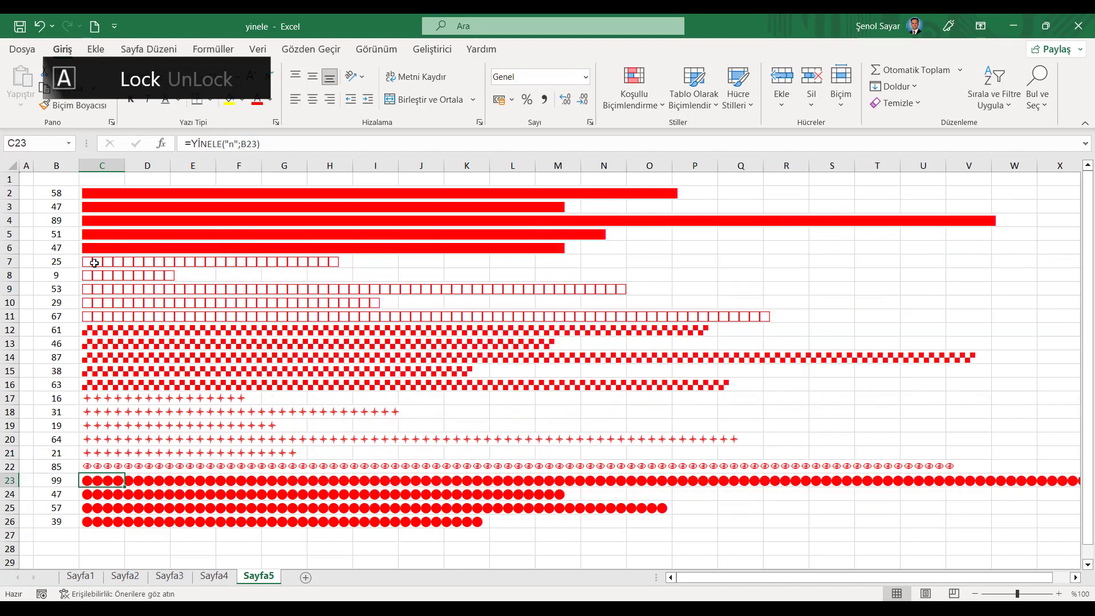
key("Up")
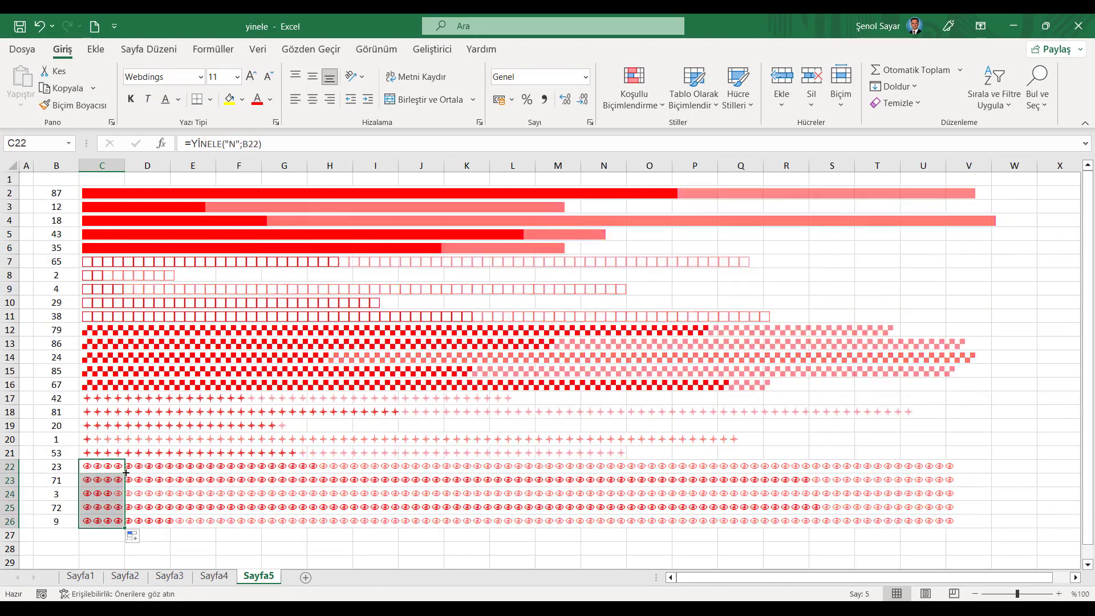
left_click(41, 26)
left_click(40, 27)
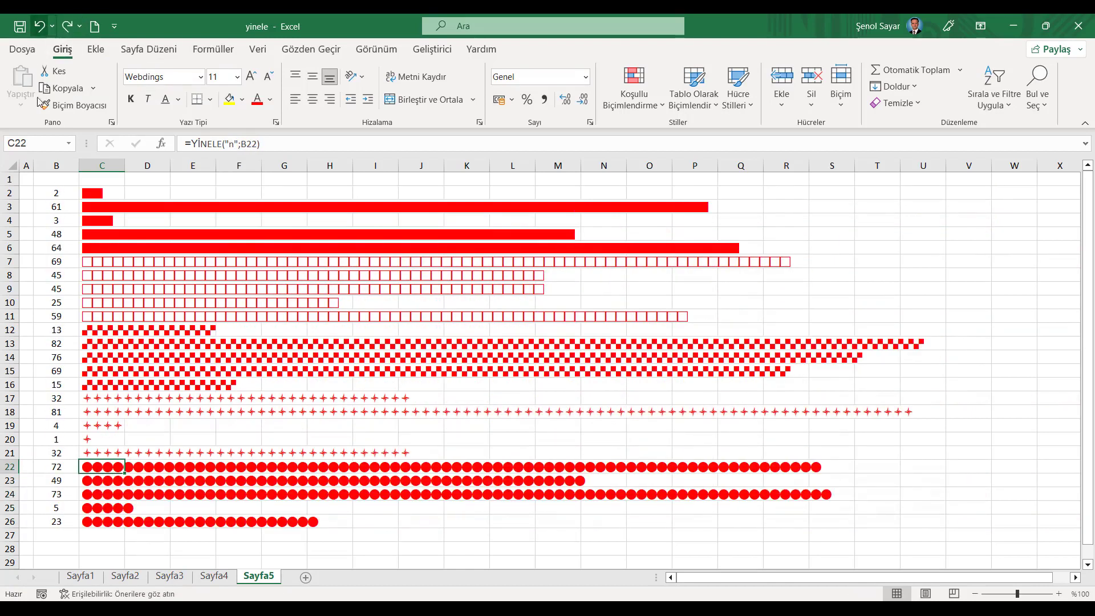
left_click(26, 180)
left_click(213, 49)
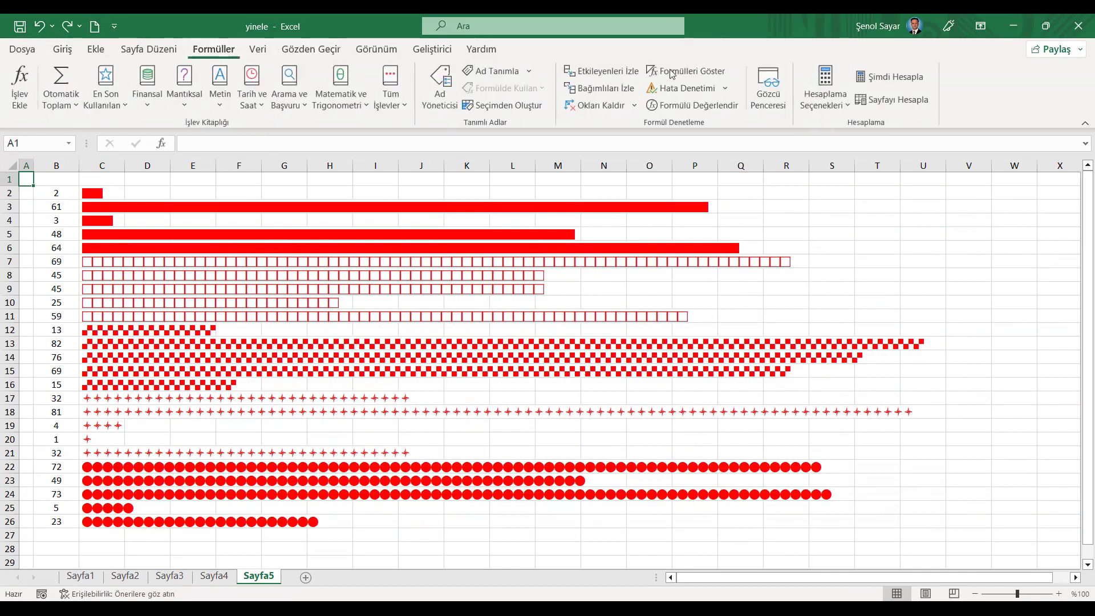
- Recalculate the sheet six times with Şimdi Hesapla to refresh the random numbers
left_click(893, 78)
left_click(894, 77)
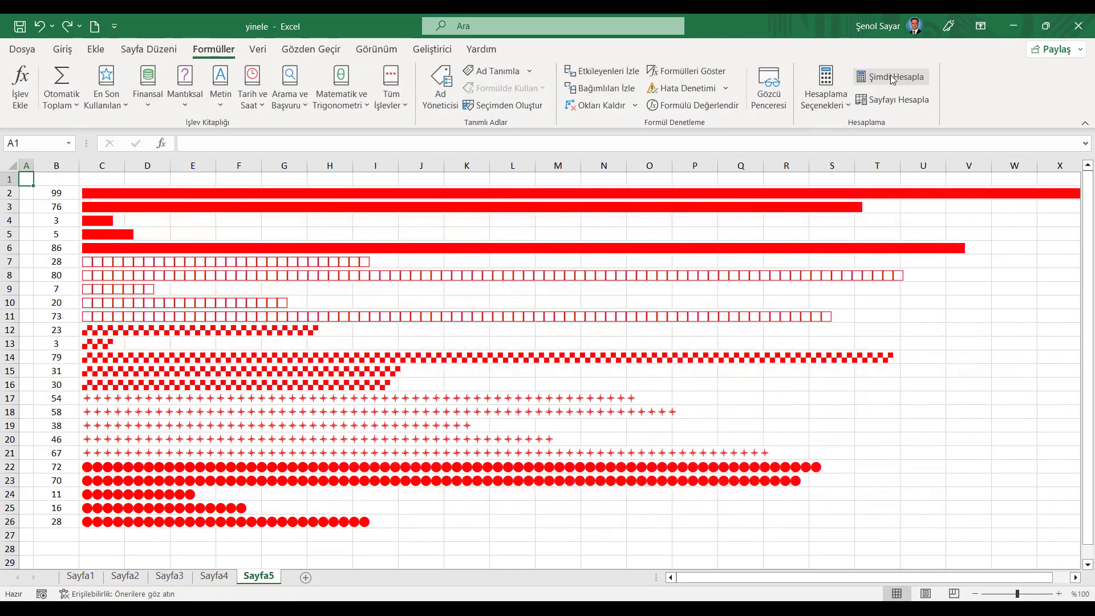
left_click(894, 78)
left_click(894, 77)
left_click(893, 78)
left_click(893, 78)
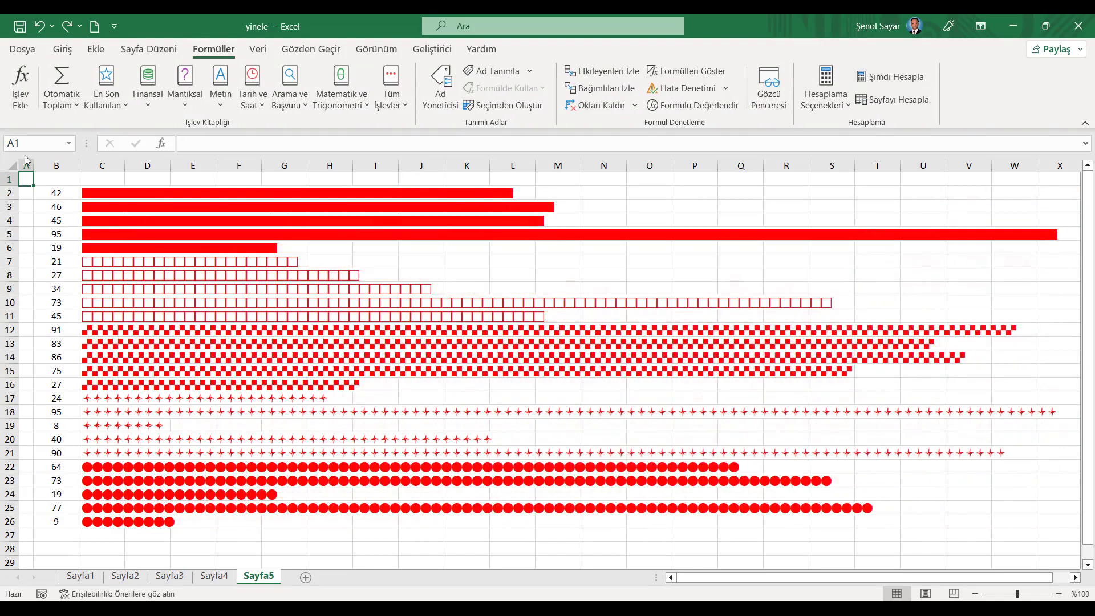
- Copy columns A and B to the clipboard
left_click_drag(23, 165, 56, 165)
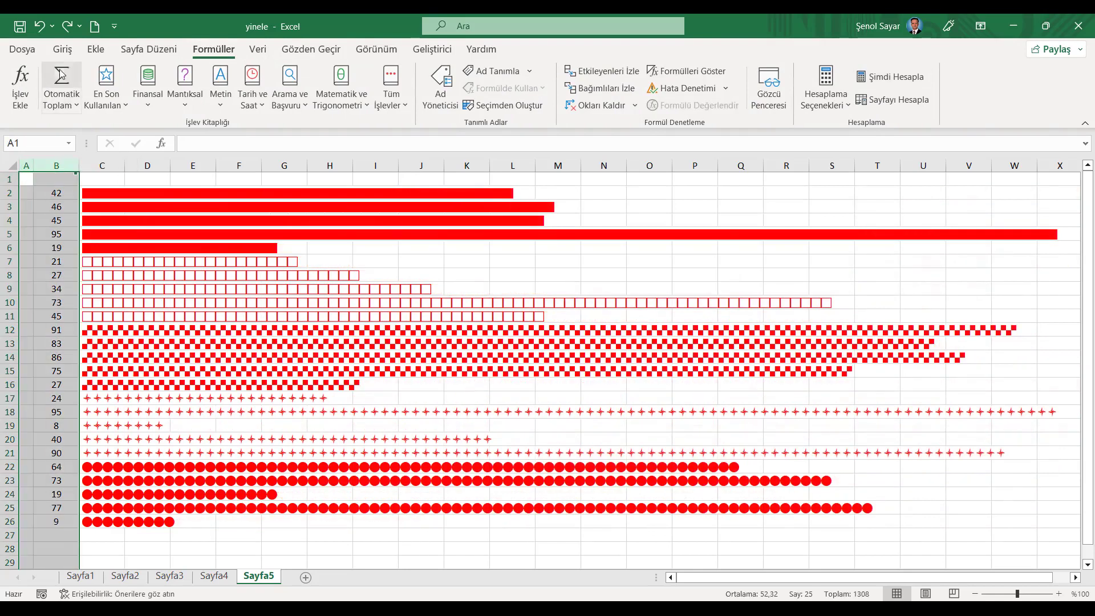
left_click(62, 49)
left_click(59, 89)
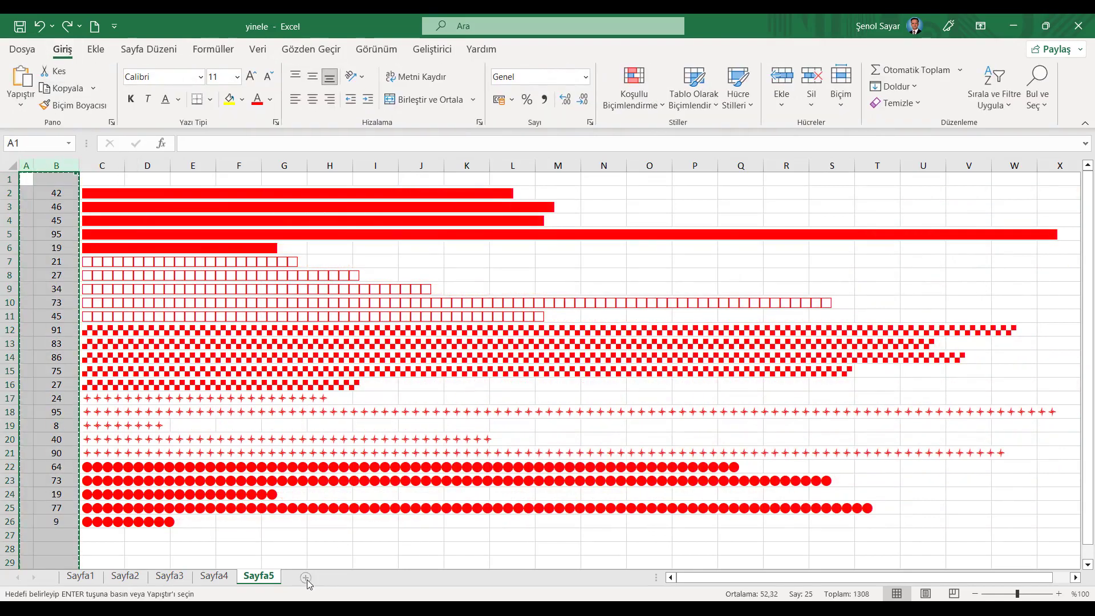
- Add a new sheet and paste the copied columns into A1 as values only
left_click(306, 577)
right_click(30, 181)
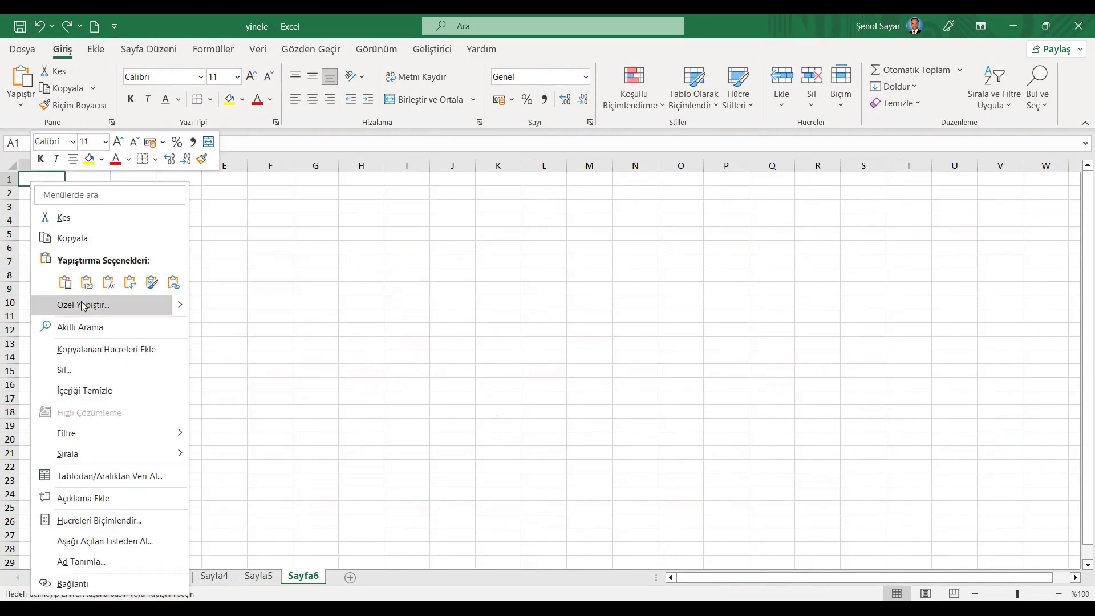
left_click(83, 302)
left_click(38, 273)
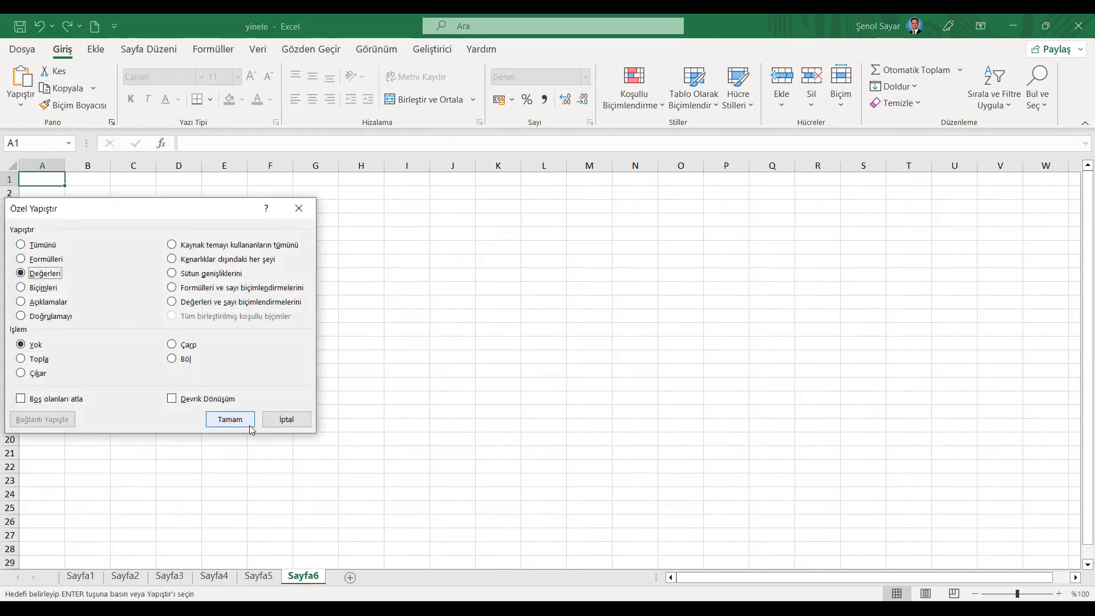
left_click(230, 419)
- Center column B's numbers vertically and horizontally, and narrow column A
left_click(104, 168)
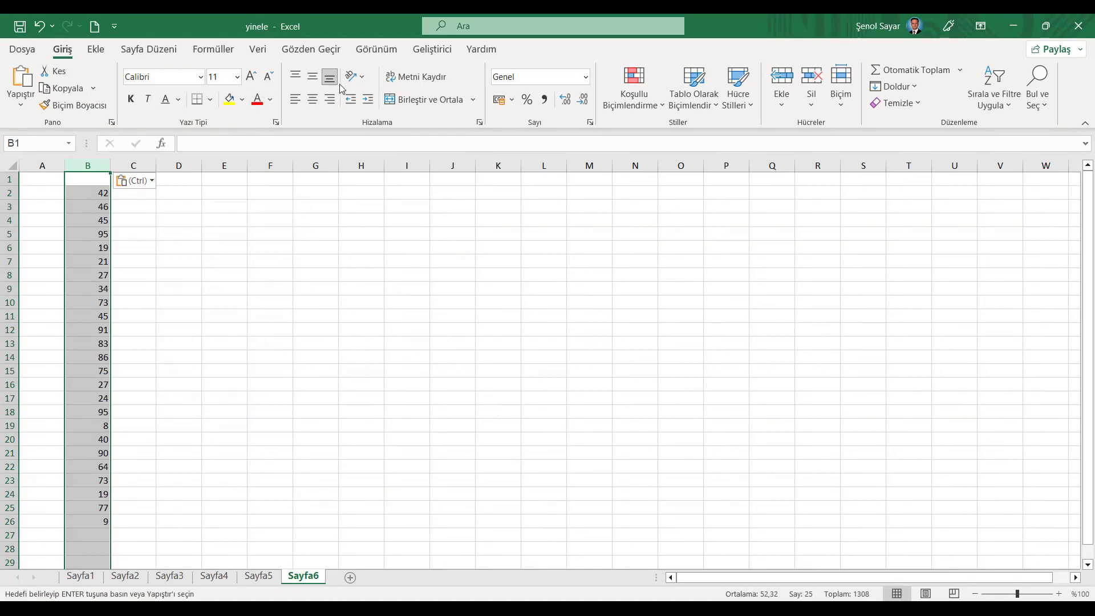
left_click(312, 76)
left_click(313, 99)
left_click(42, 165)
left_click_drag(65, 165, 32, 171)
left_click(68, 193)
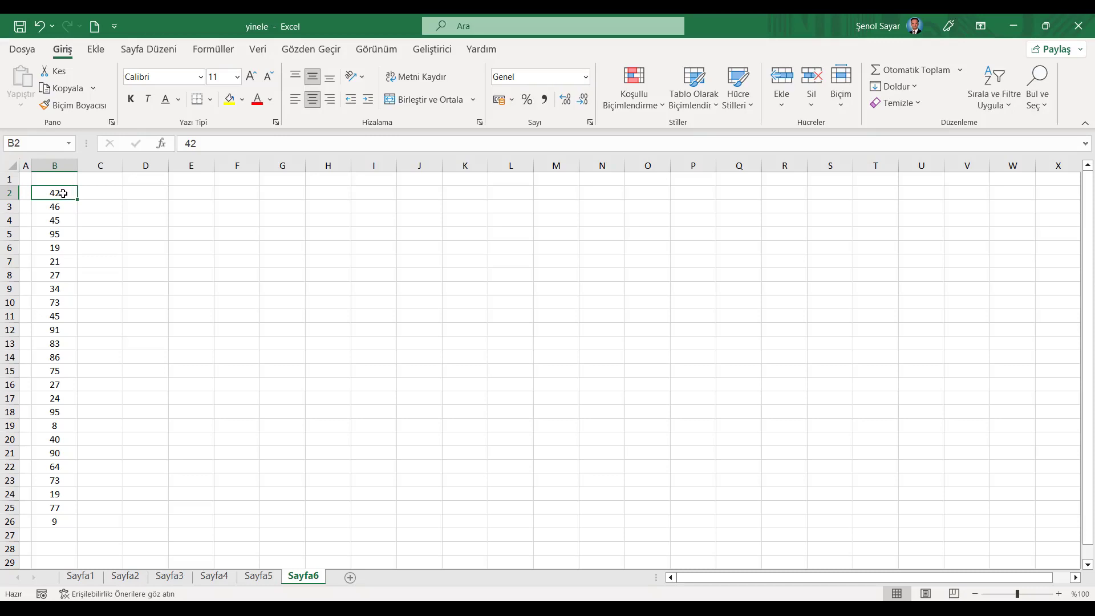
left_click(96, 49)
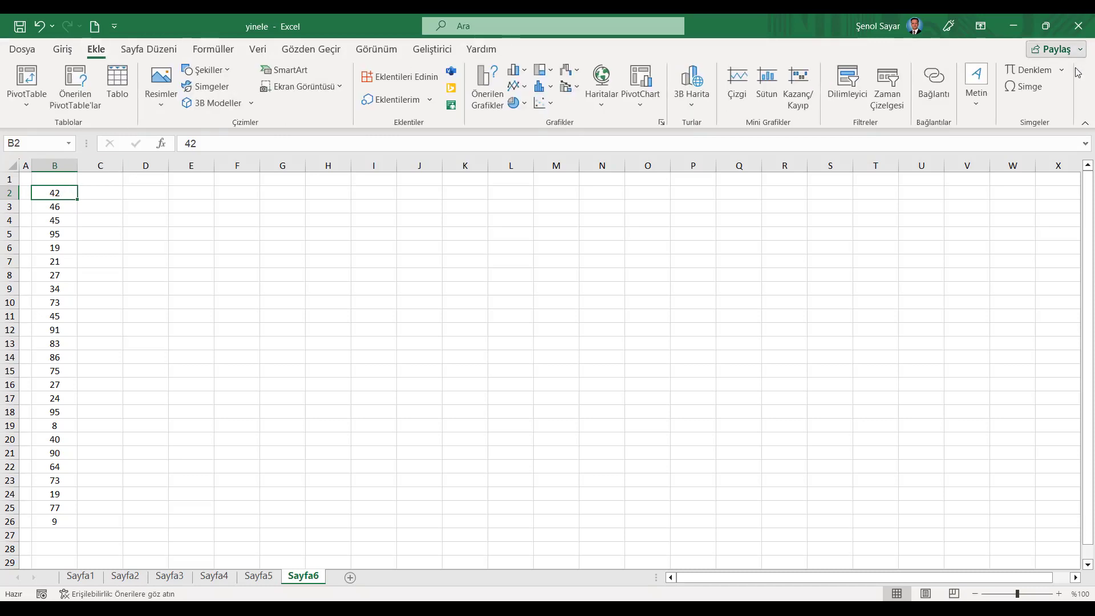
left_click(1029, 93)
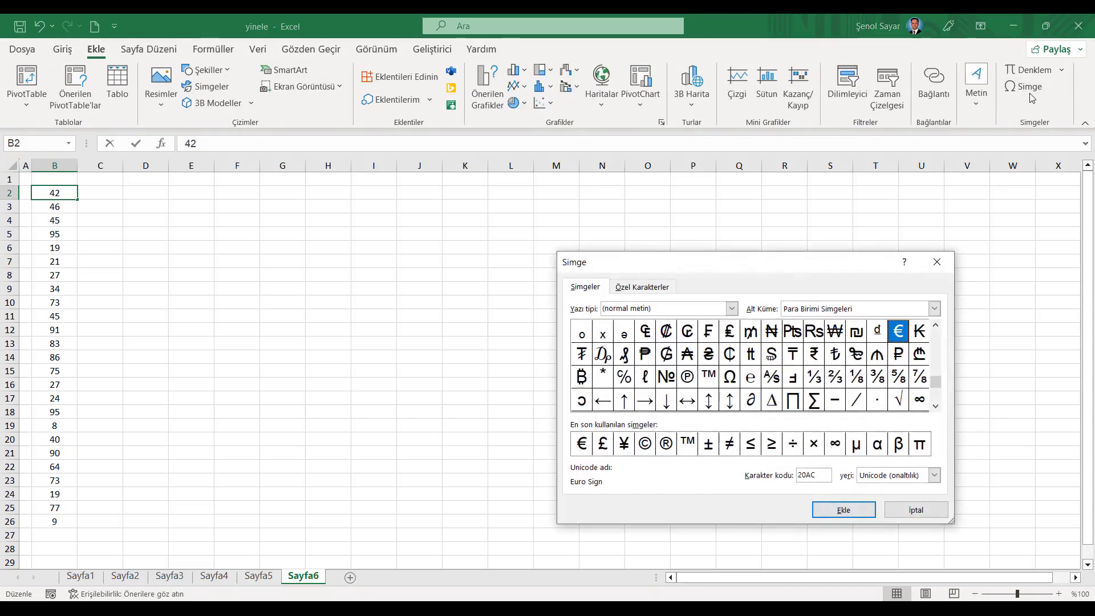
left_click(732, 309)
scroll(735, 336, "down", 5)
scroll(735, 337, "down", 5)
scroll(736, 334, "down", 5)
scroll(739, 328, "down", 5)
scroll(736, 336, "up", 2)
scroll(735, 354, "up", 2)
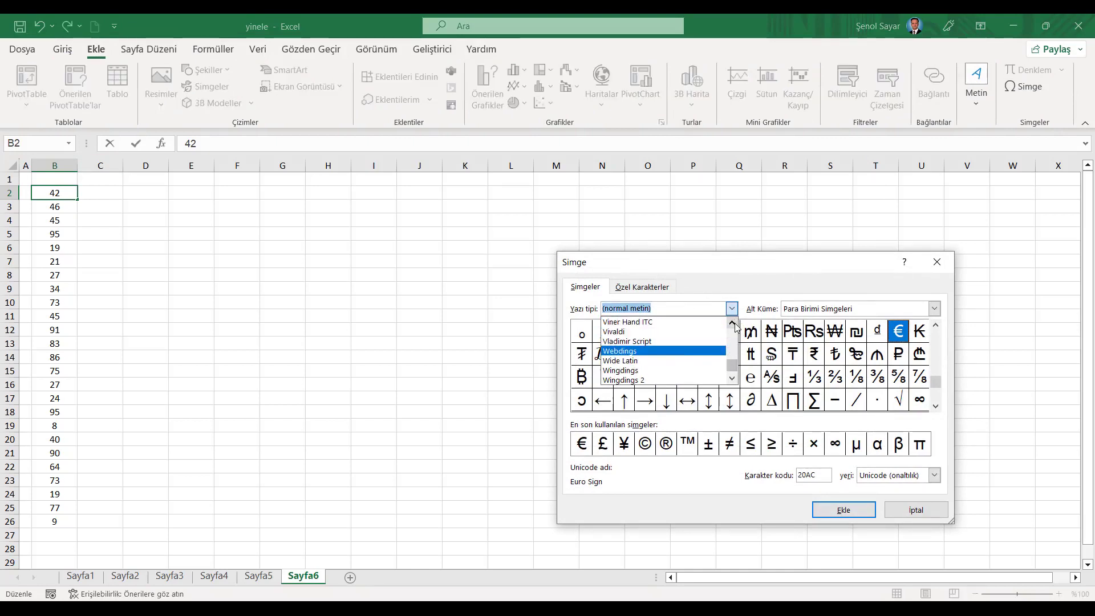
scroll(733, 371, "up", 1)
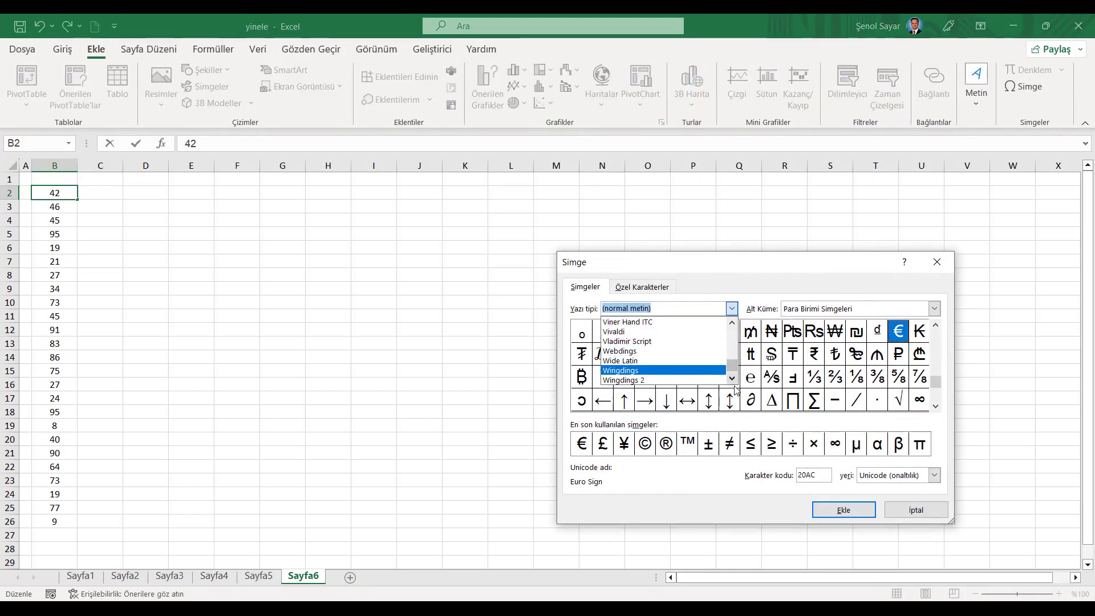
left_click(674, 351)
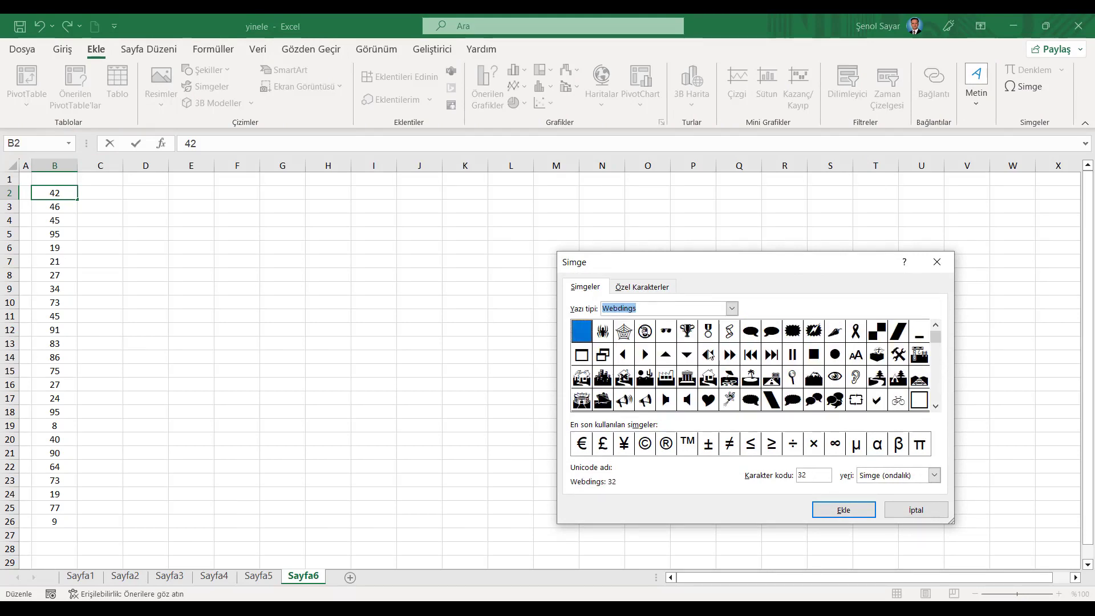
double_click(936, 406)
left_click(814, 400)
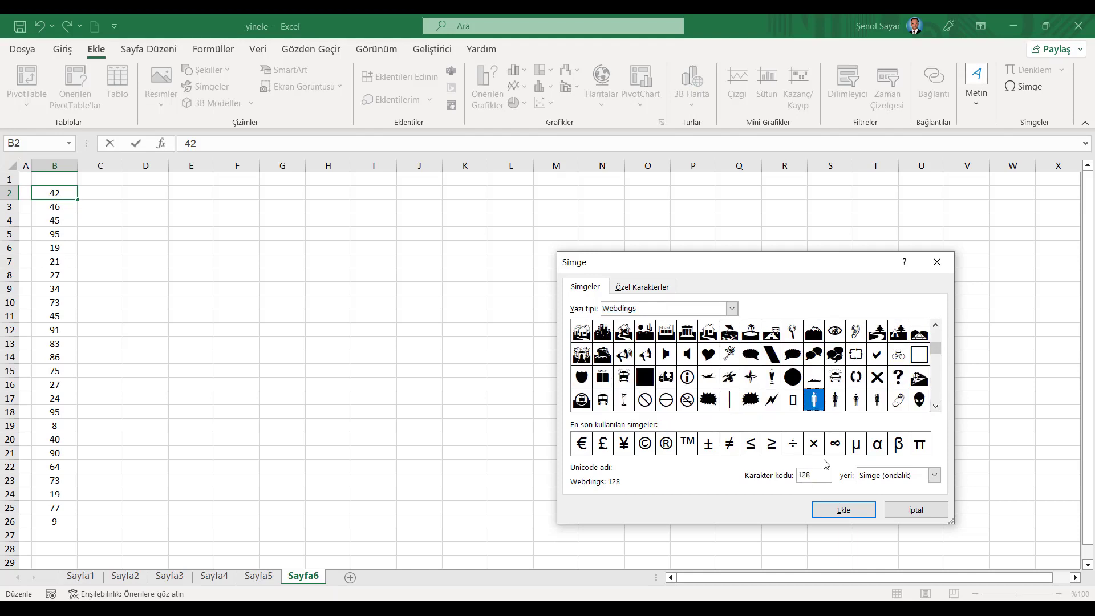
left_click(849, 511)
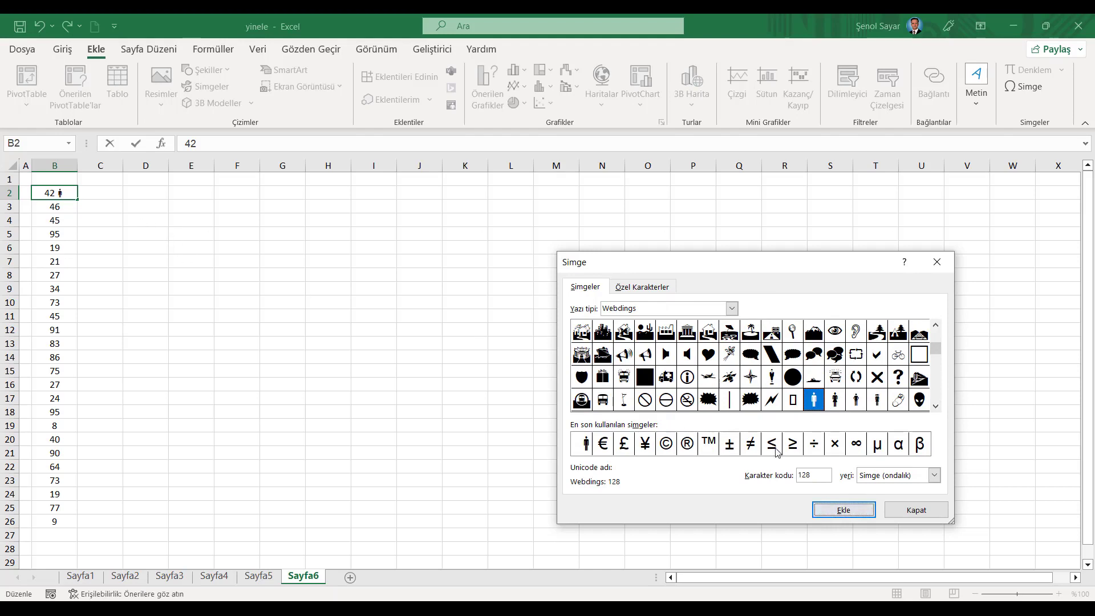
left_click(911, 510)
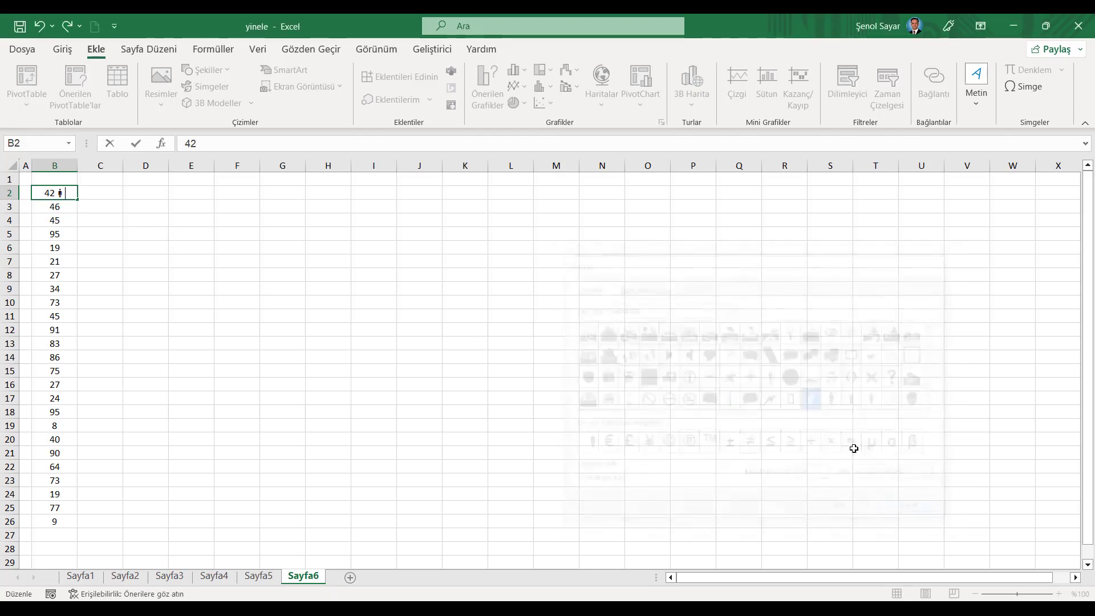
key("Escape")
left_click(102, 179)
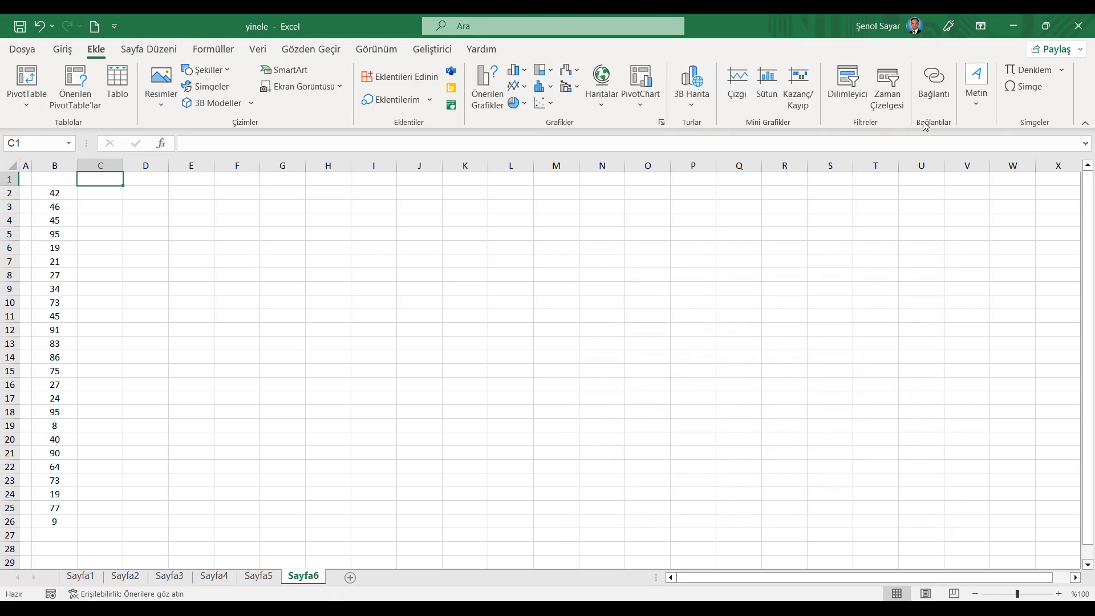
- Insert the Webdings standing person symbol into C1
left_click(1024, 86)
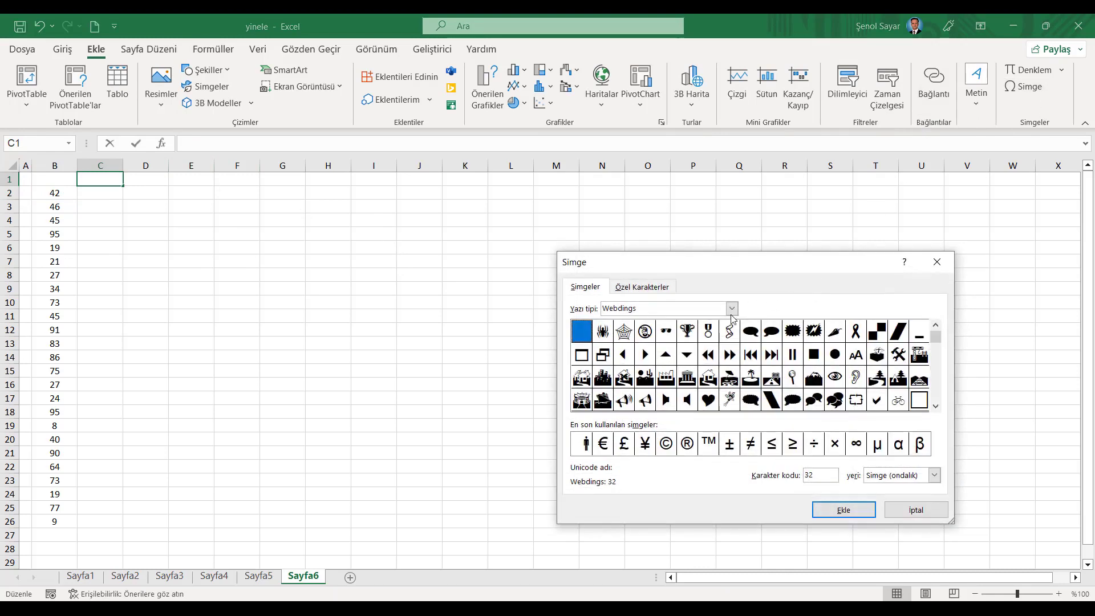
left_click(936, 407)
left_click(936, 407)
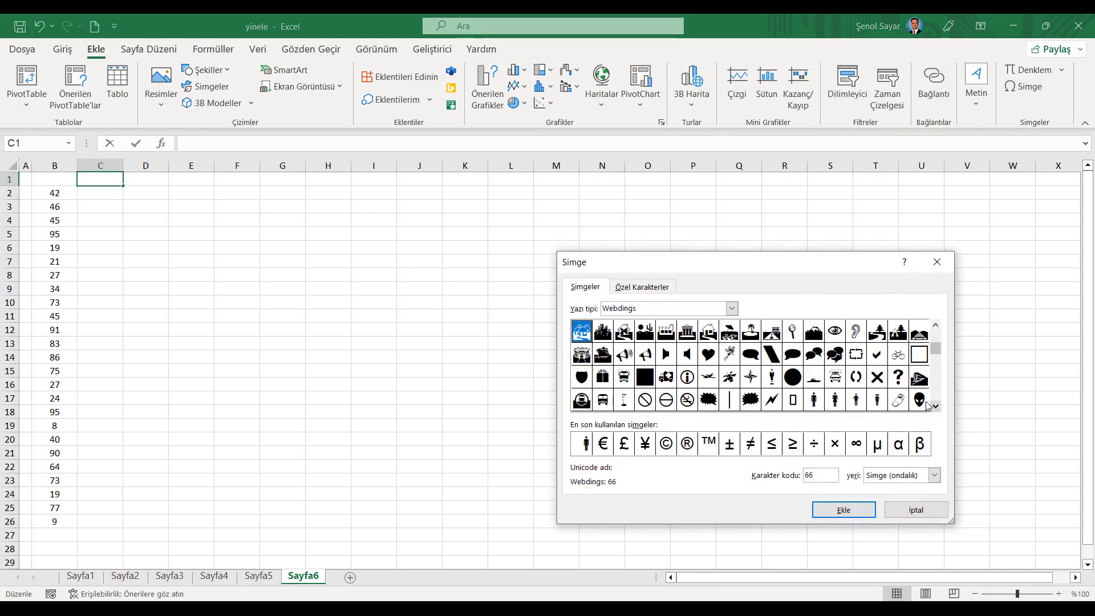
left_click(814, 400)
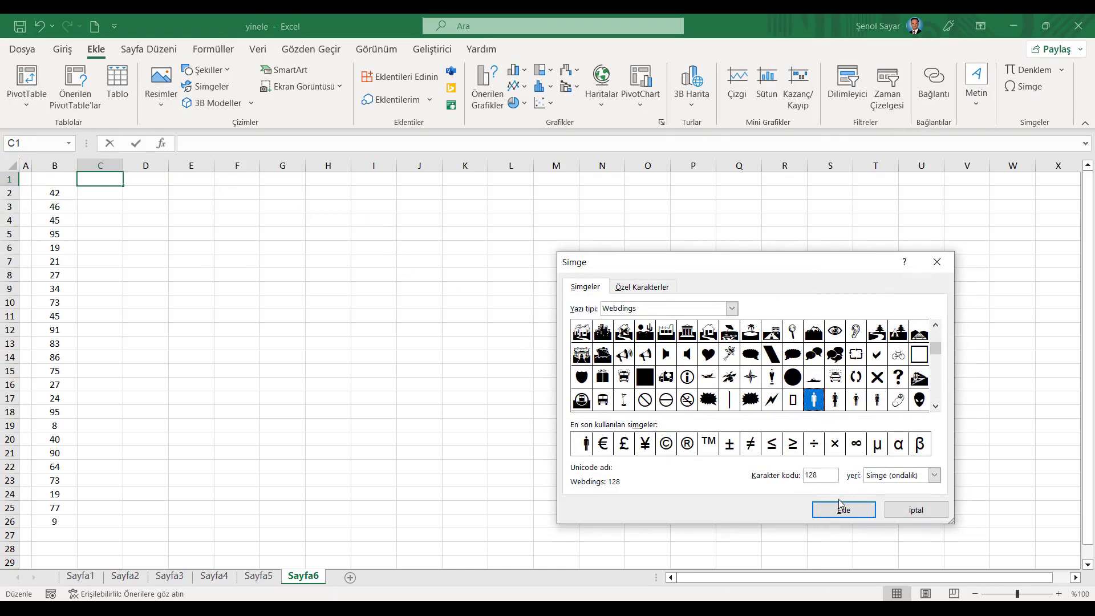
left_click(844, 510)
left_click(916, 510)
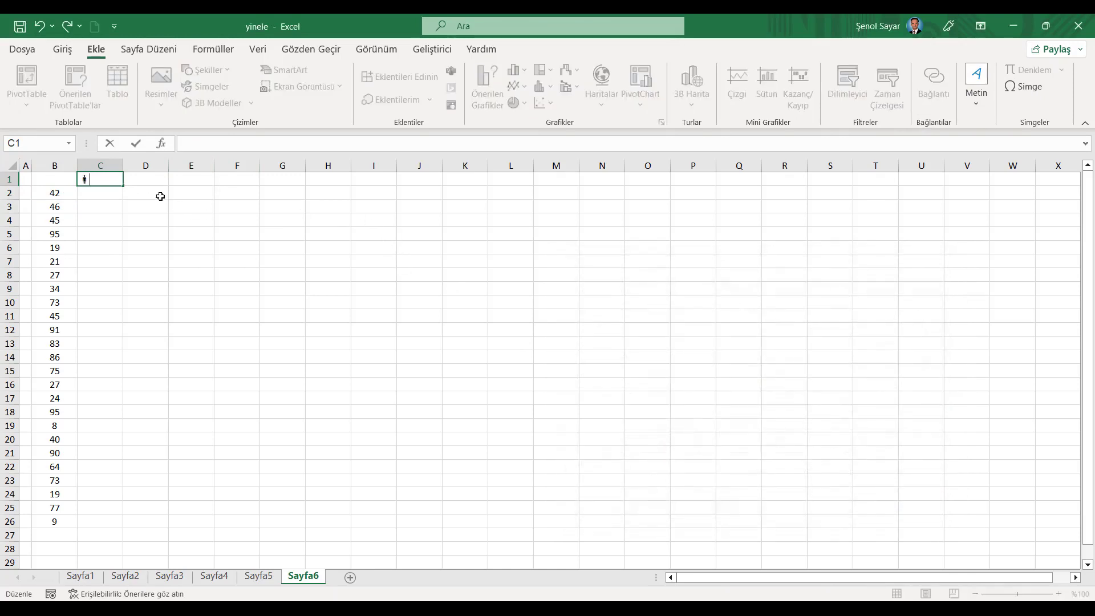
- Insert the Webdings money bag symbol (145) into D1
left_click(144, 180)
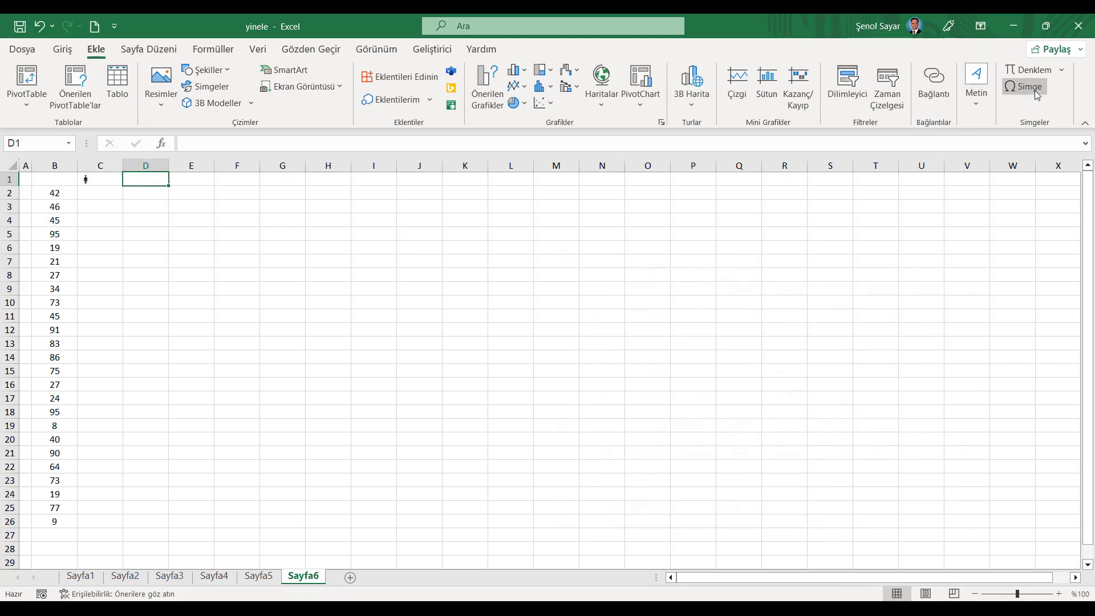
left_click(1035, 90)
left_click(937, 405)
left_click(936, 406)
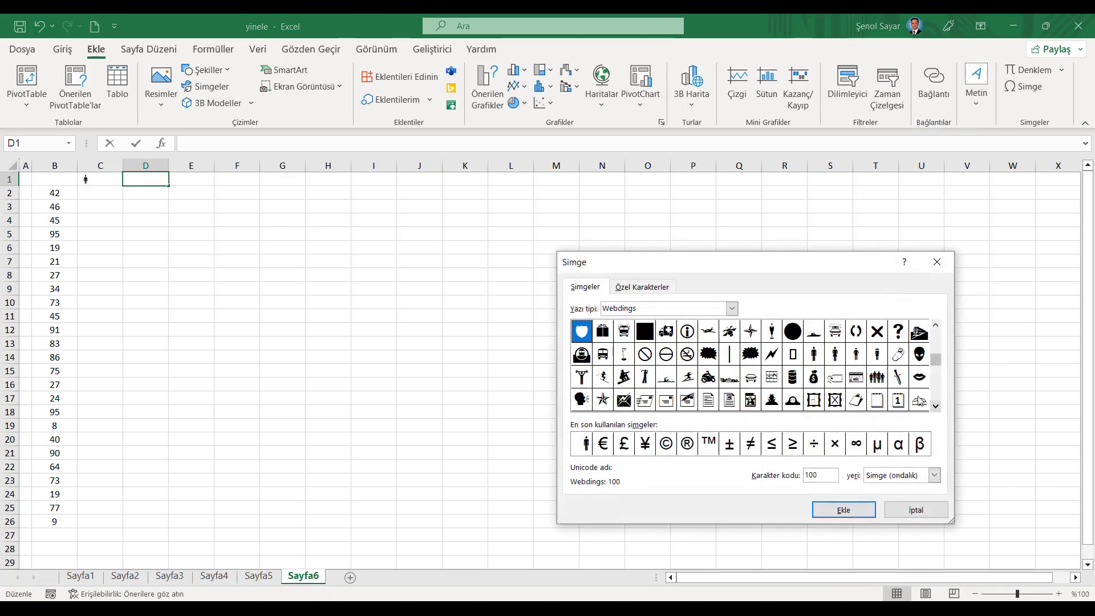
left_click(813, 382)
left_click(840, 513)
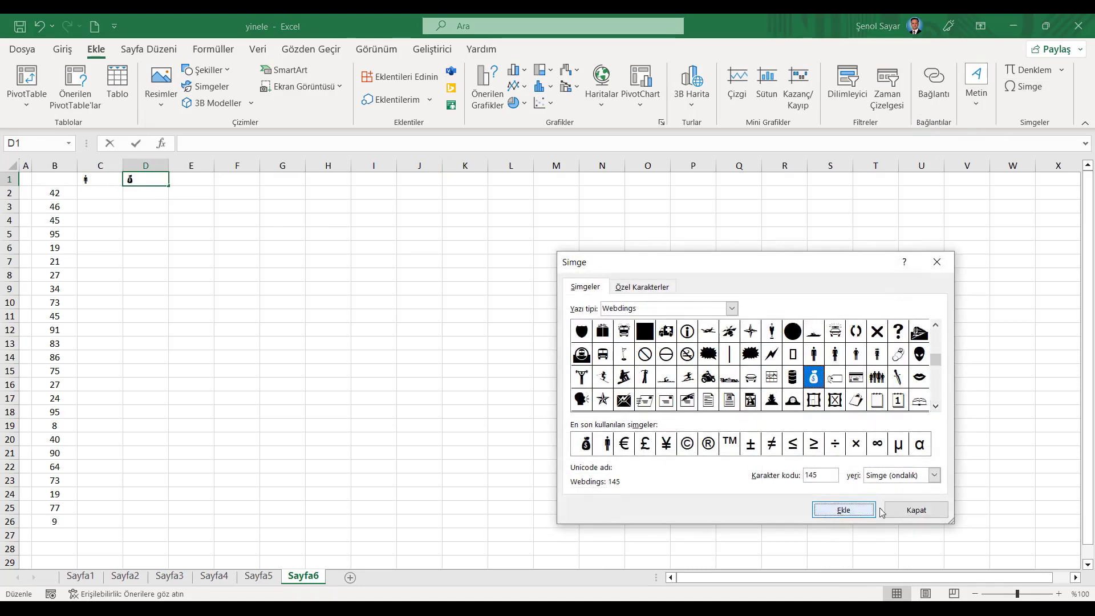
left_click(920, 511)
- Insert the Webdings trophy symbol (37) into E1
left_click(188, 178)
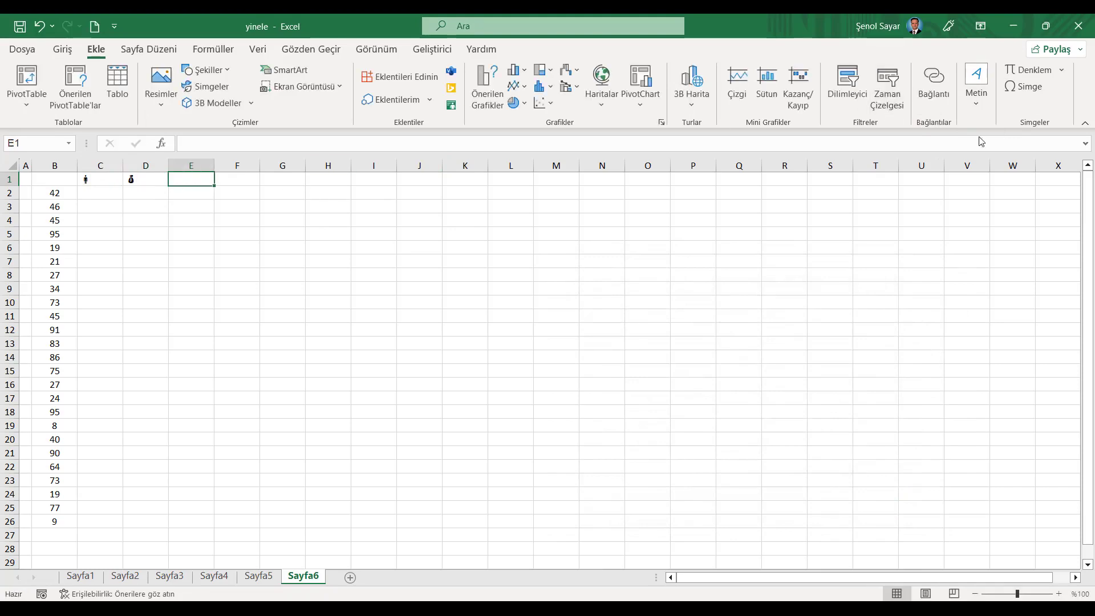
left_click(1037, 93)
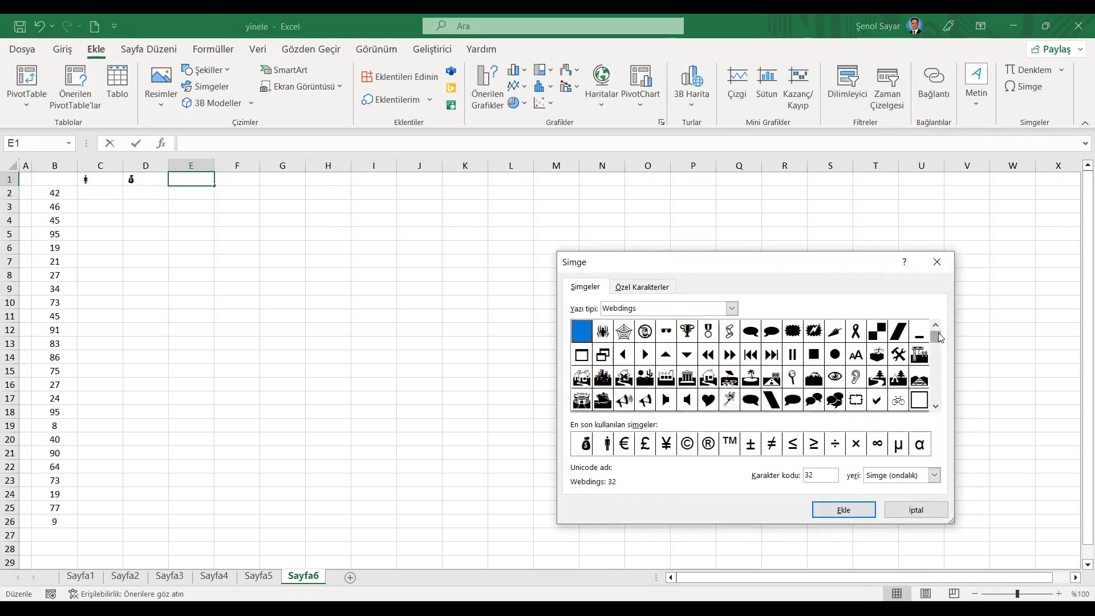
left_click(687, 331)
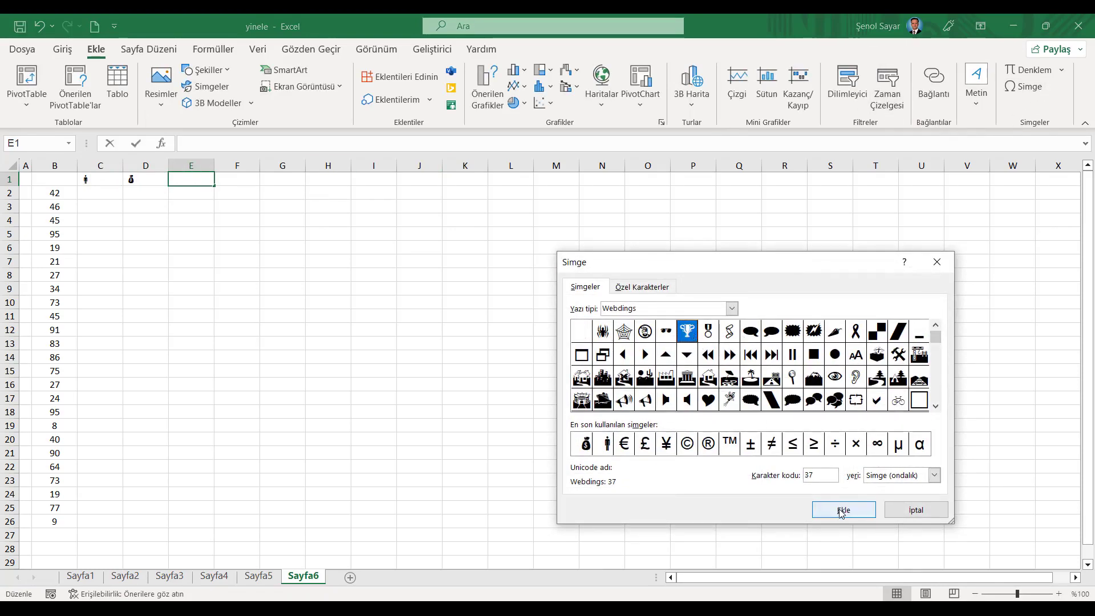
left_click(843, 511)
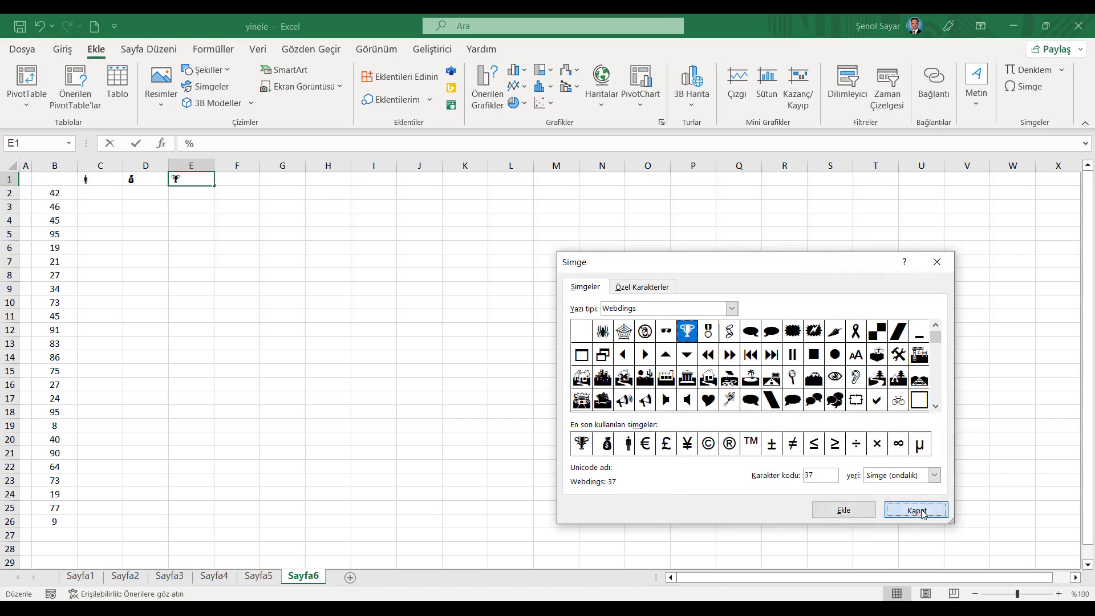
left_click(917, 510)
left_click(113, 191)
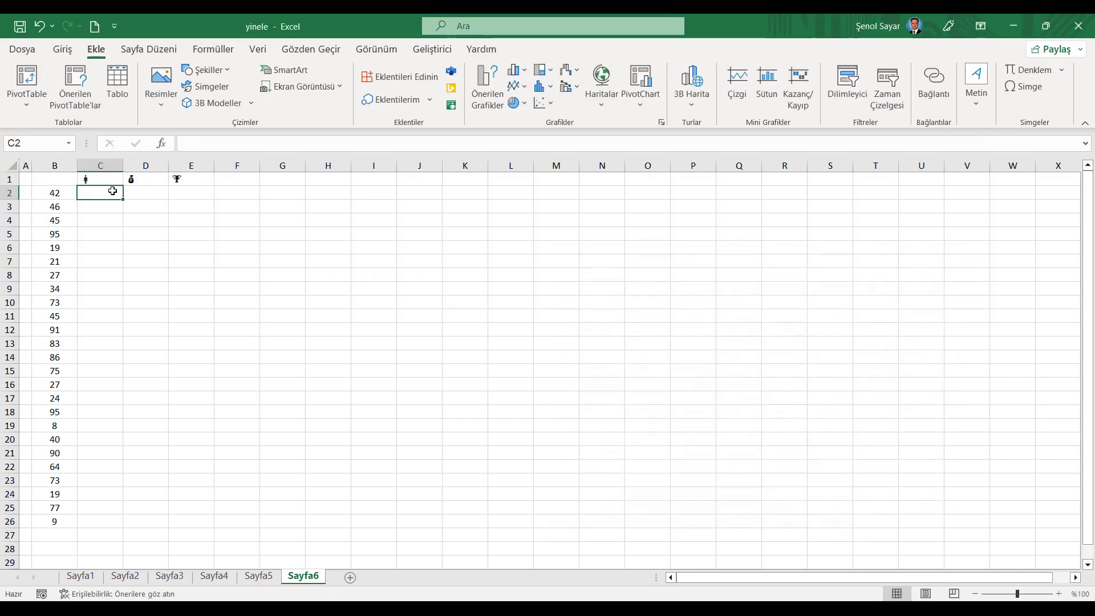
- Enter =YİNELE("S";B2) in C2, using B2 as the repeat count
type("=Yİ")
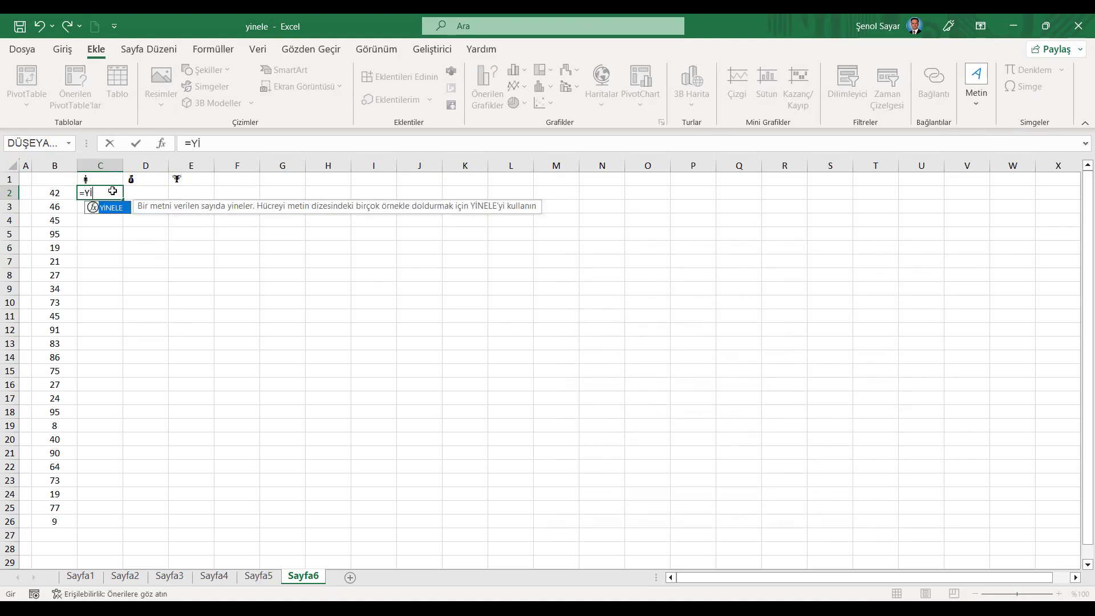
type("NELE(\"S")
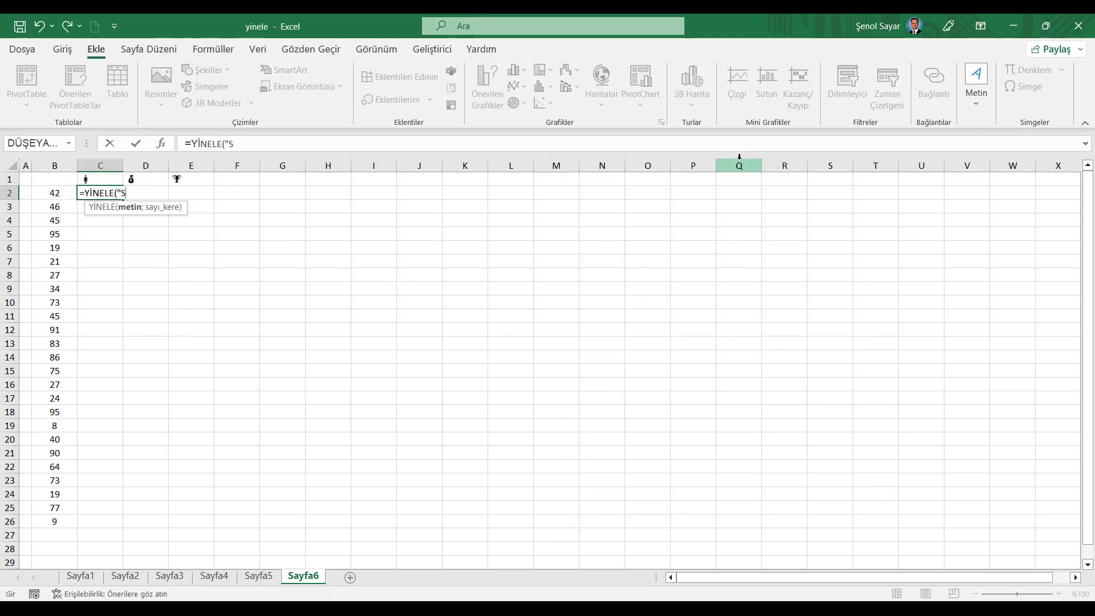
type(";")
left_click(63, 193)
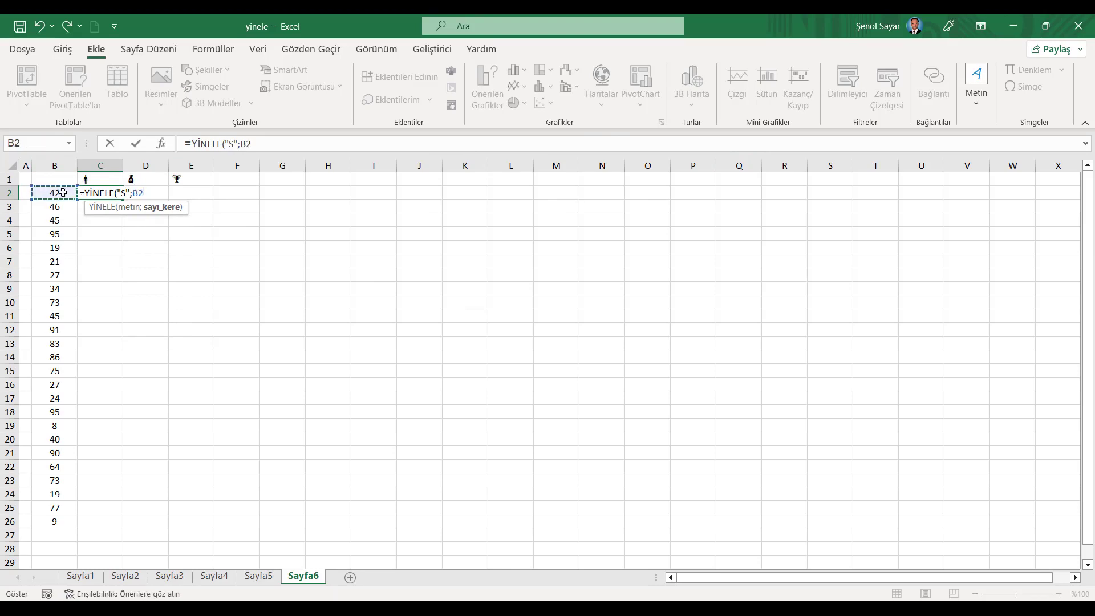
type(")")
key("Return")
- Replace the S in C2's formula with the person symbol character copied from C1
left_click(114, 178)
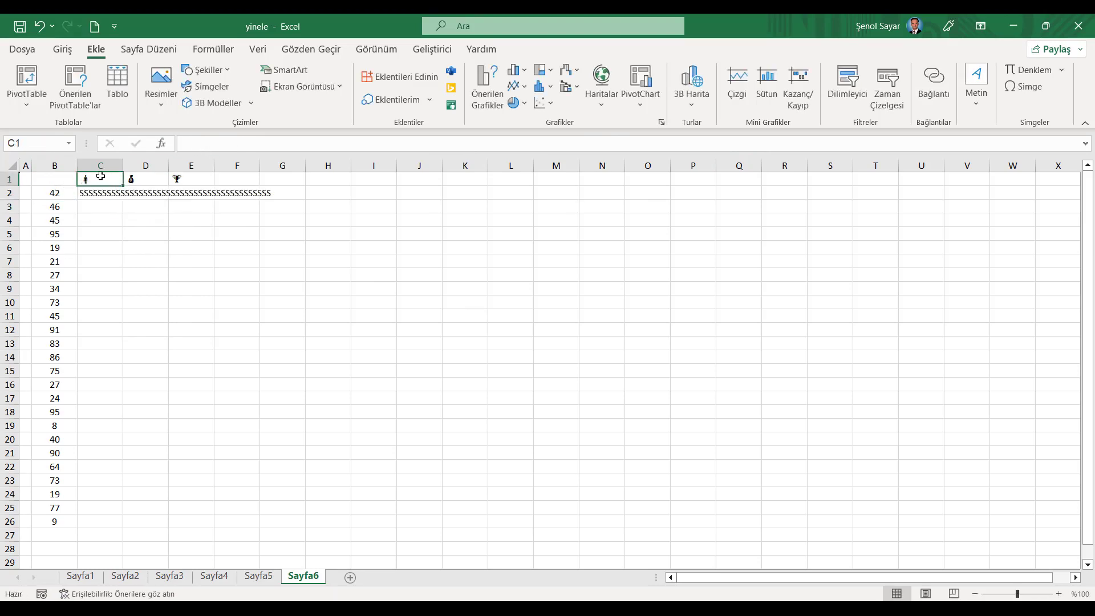
double_click(87, 180)
left_click_drag(87, 180, 80, 179)
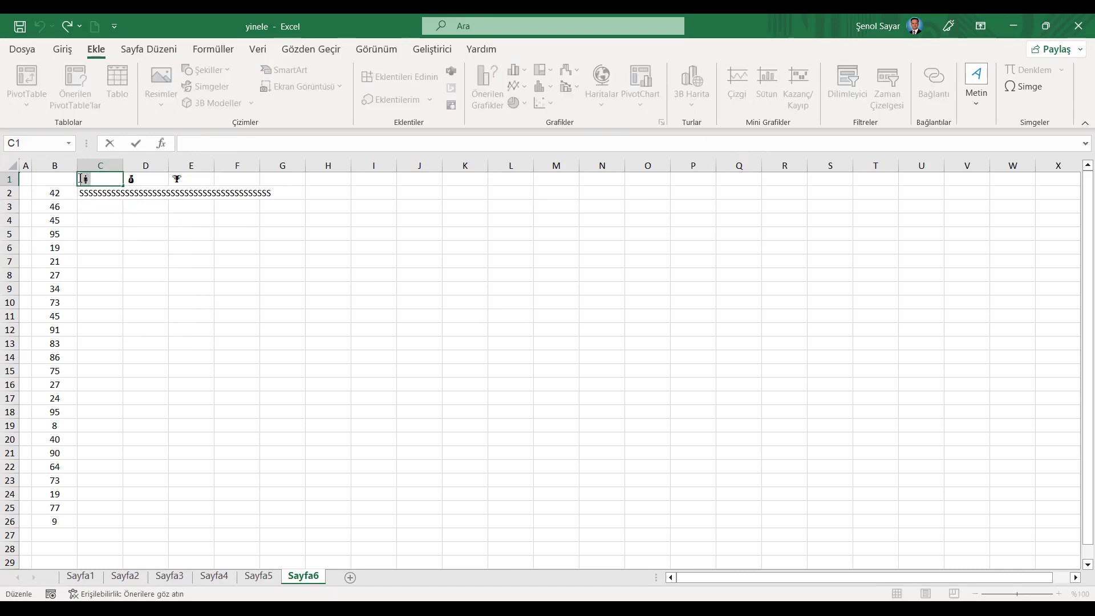
key("Return")
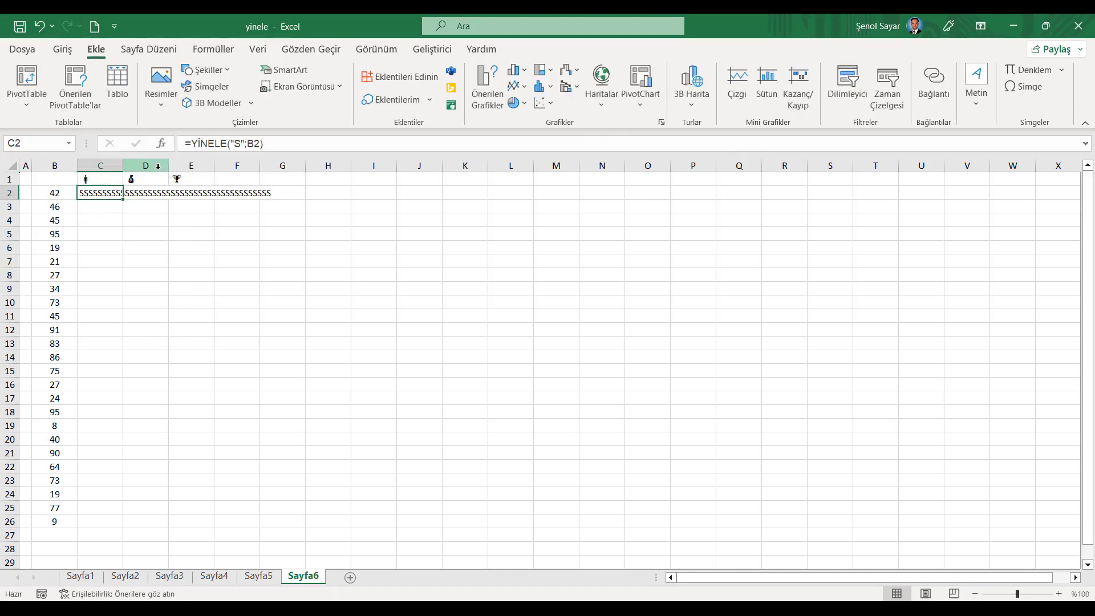
left_click(241, 144)
key("BackSpace")
key("Return")
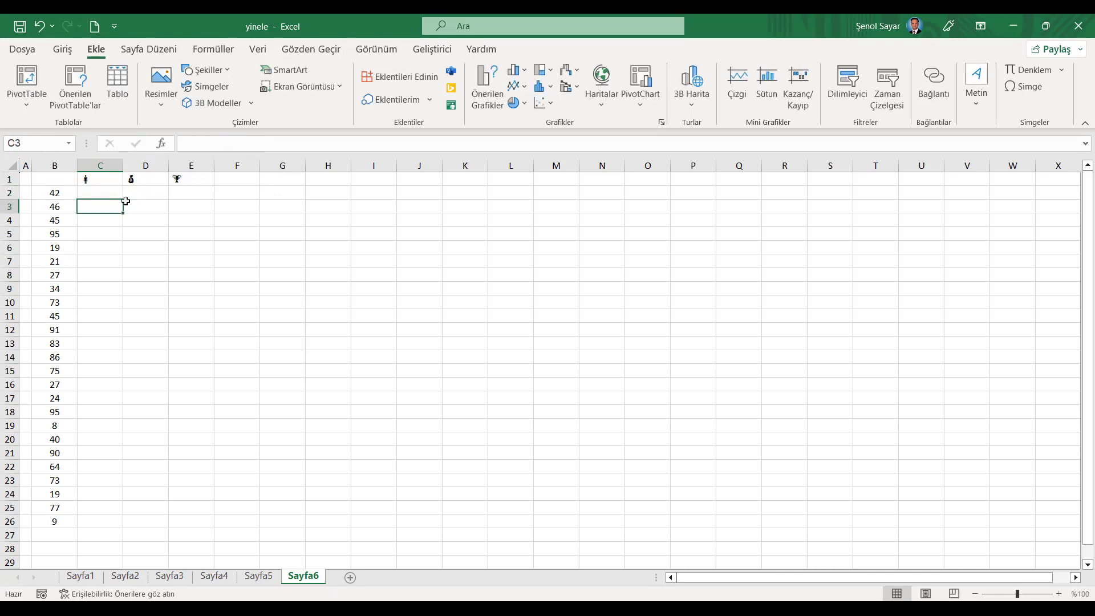
left_click(110, 192)
left_click(63, 49)
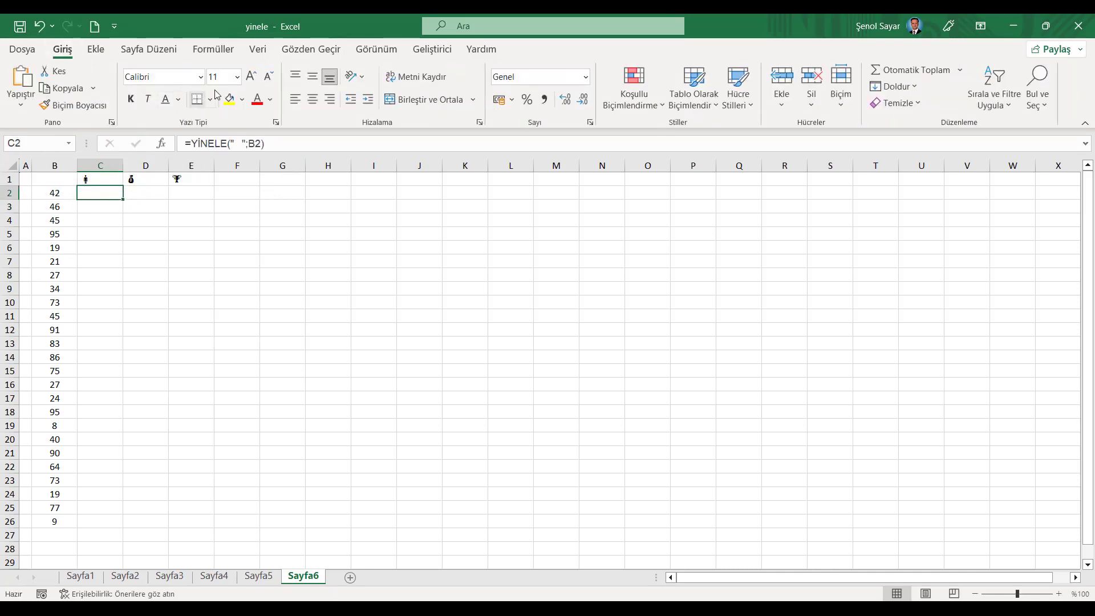
- Set C2's font to Webdings and fill its formula down to C26
left_click(200, 76)
mouse_move(330, 105)
left_mouse_down()
mouse_move(329, 382)
mouse_move(318, 441)
left_mouse_up()
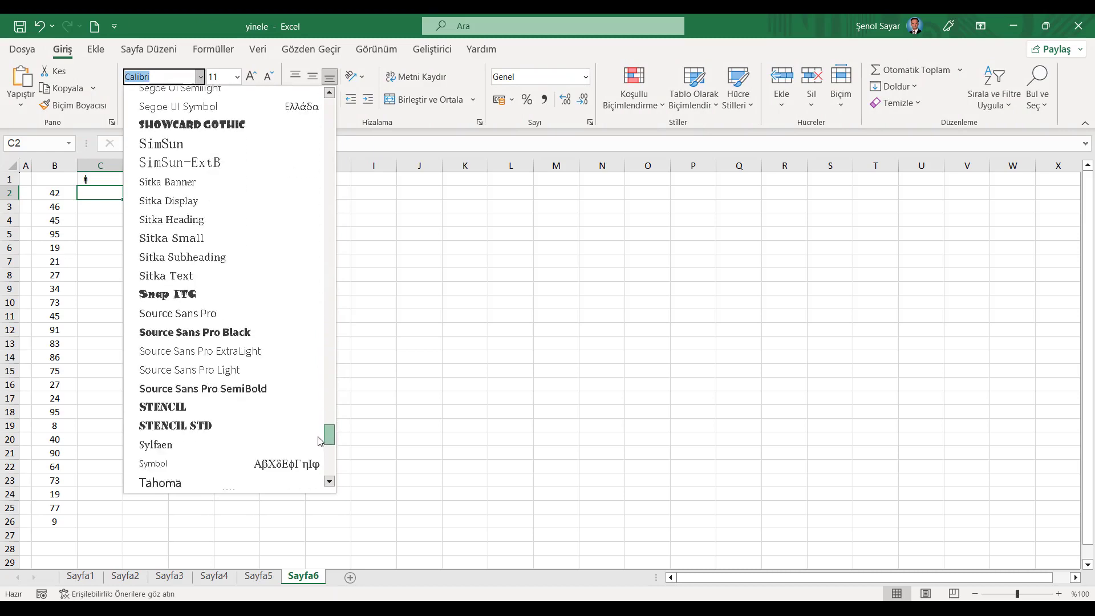
left_click_drag(319, 440, 318, 468)
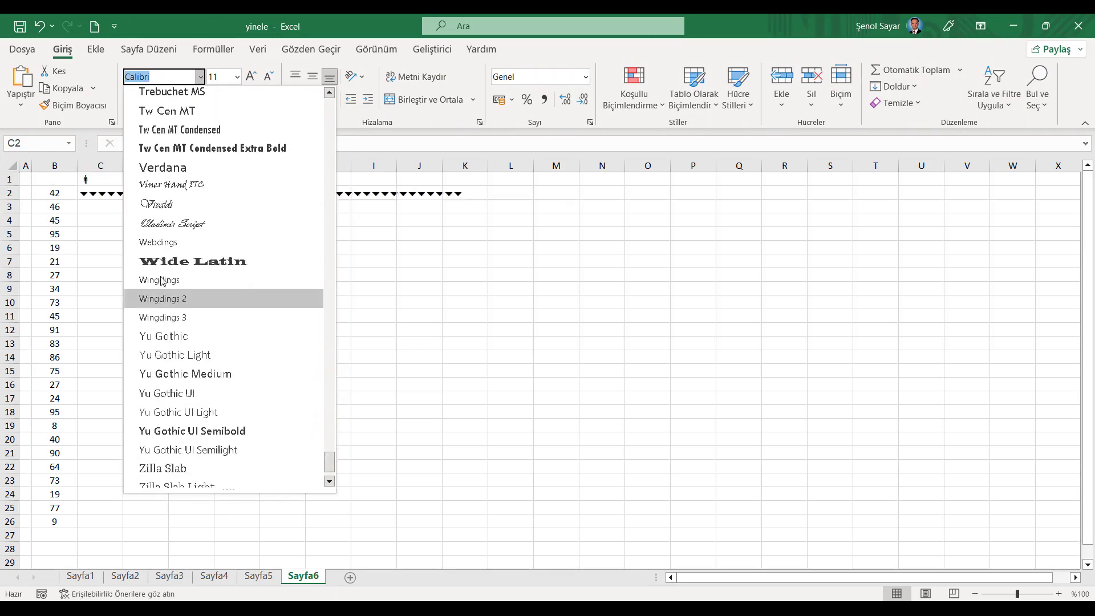
left_click(158, 242)
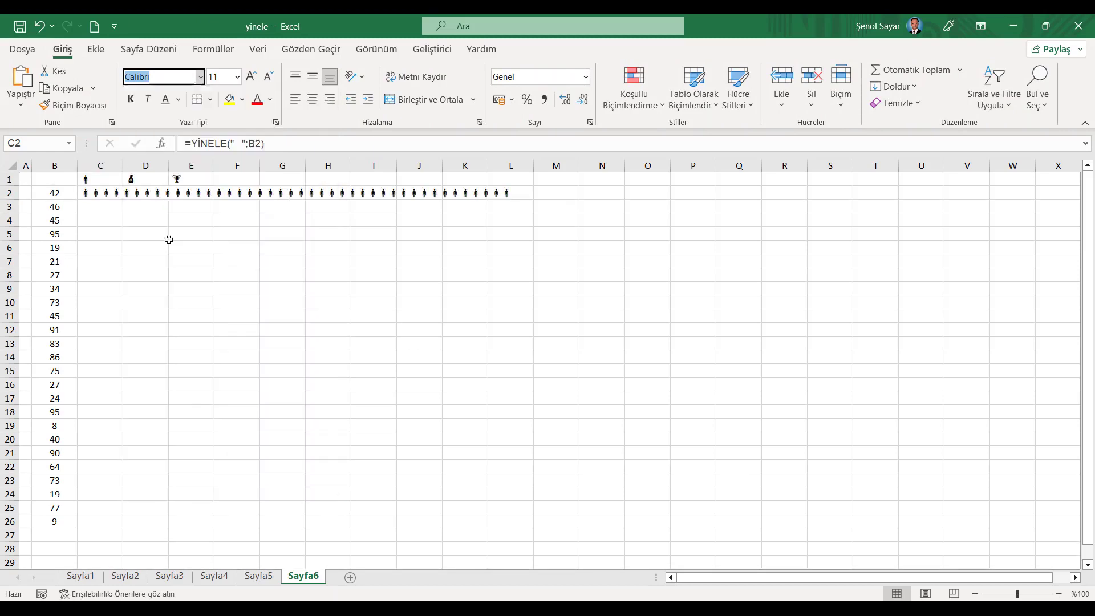
double_click(124, 199)
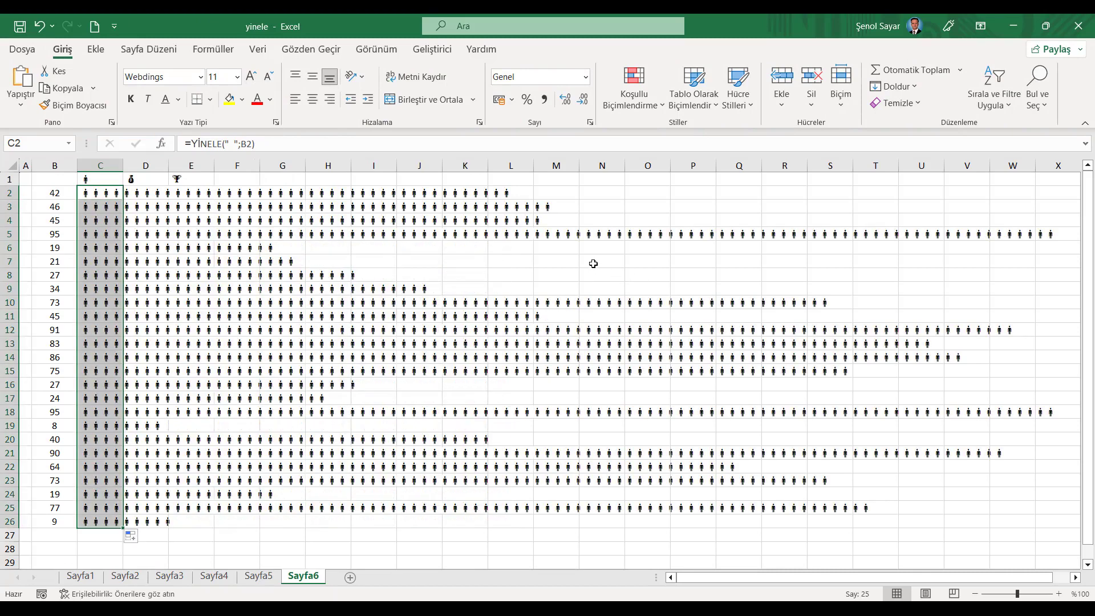
left_click(60, 191)
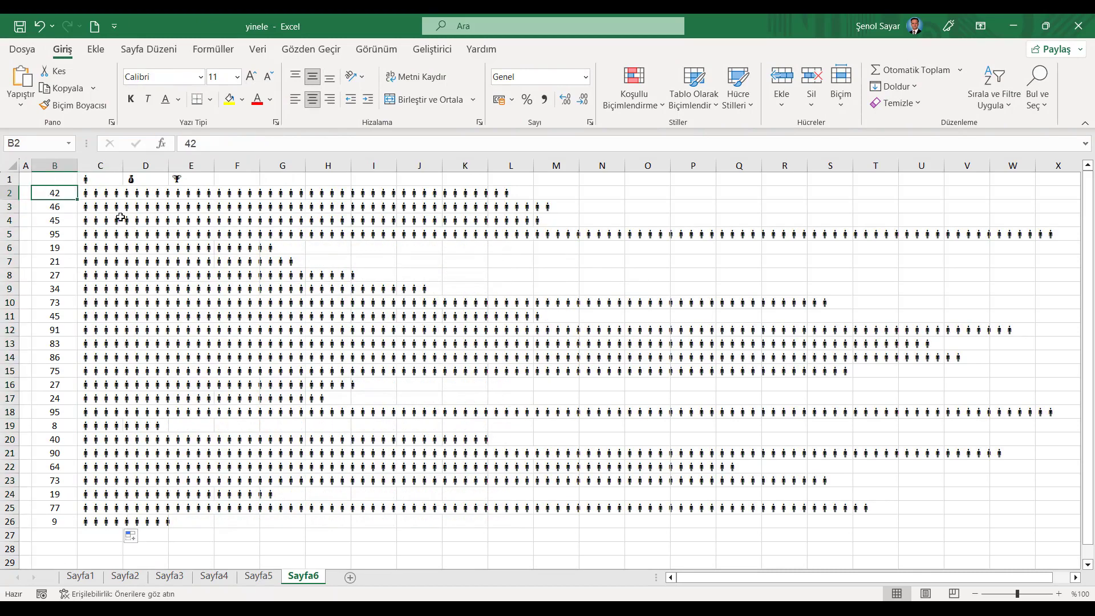
- Enter =RASTGELEARADA(1;100) in B2 and fill it down to B26
type("=RAS")
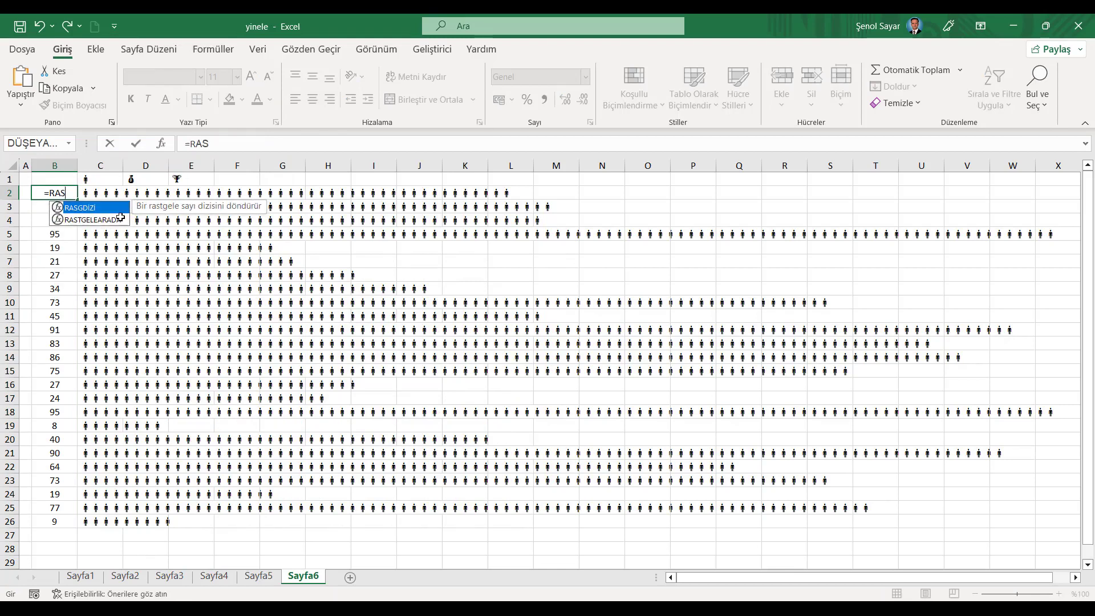
double_click(121, 219)
type("1")
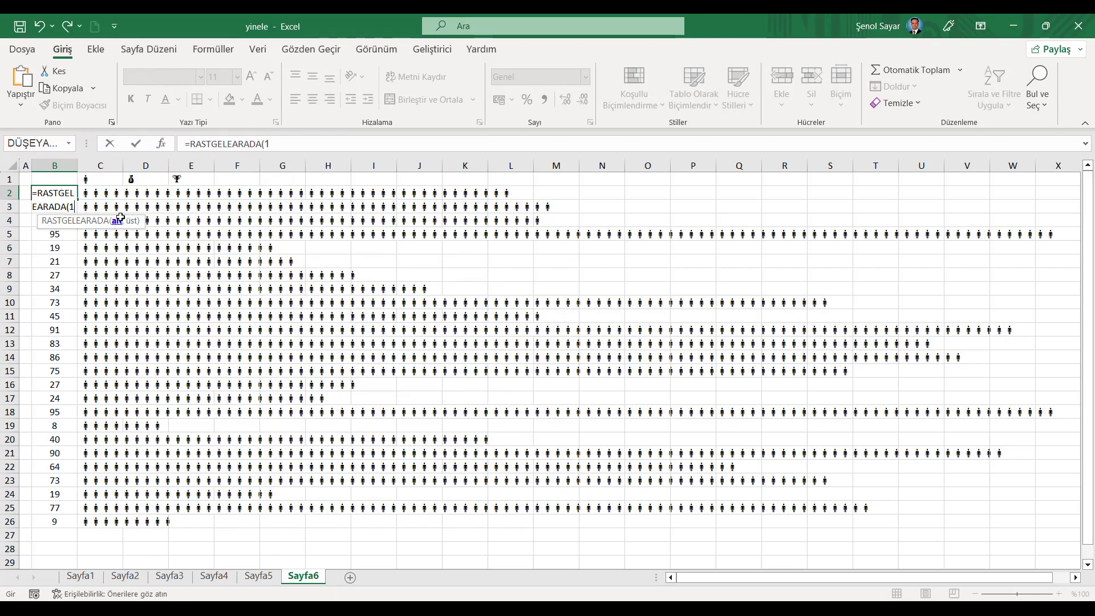
type(";100")
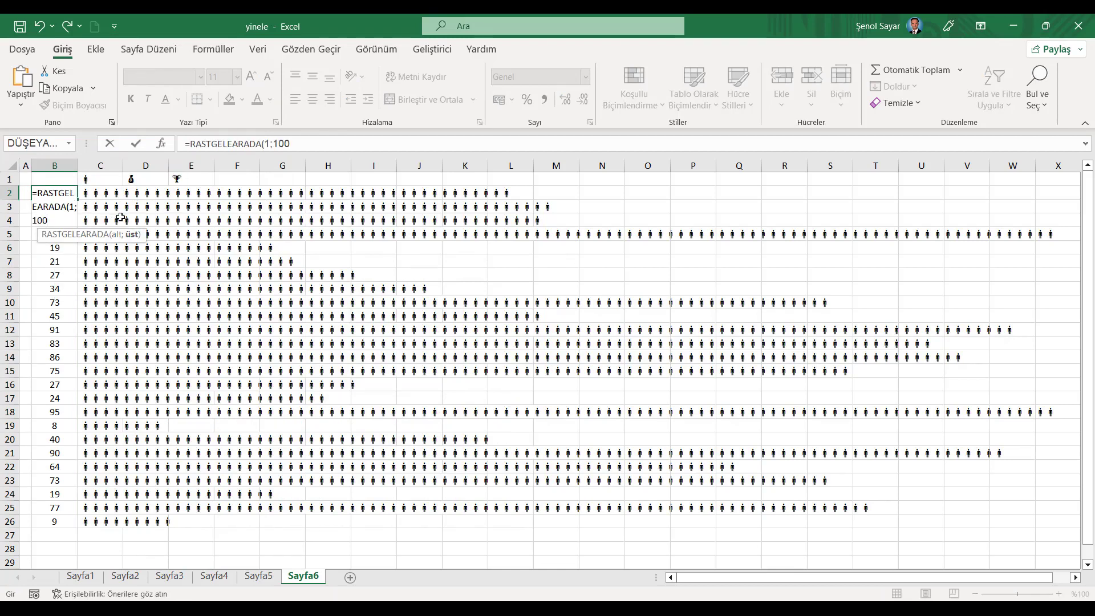
key("Return")
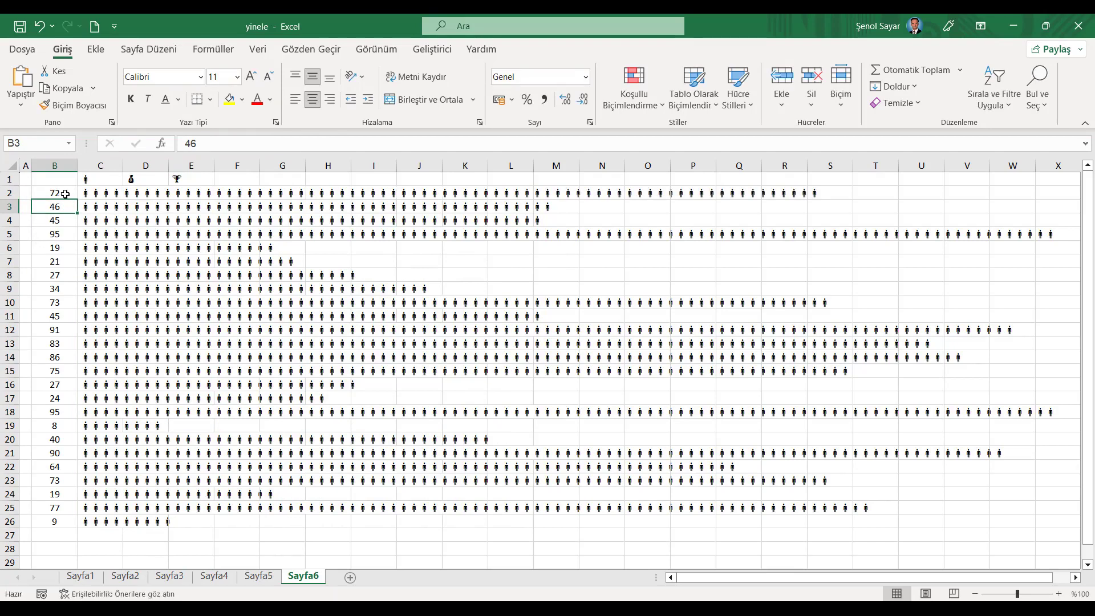
left_click(66, 194)
double_click(77, 199)
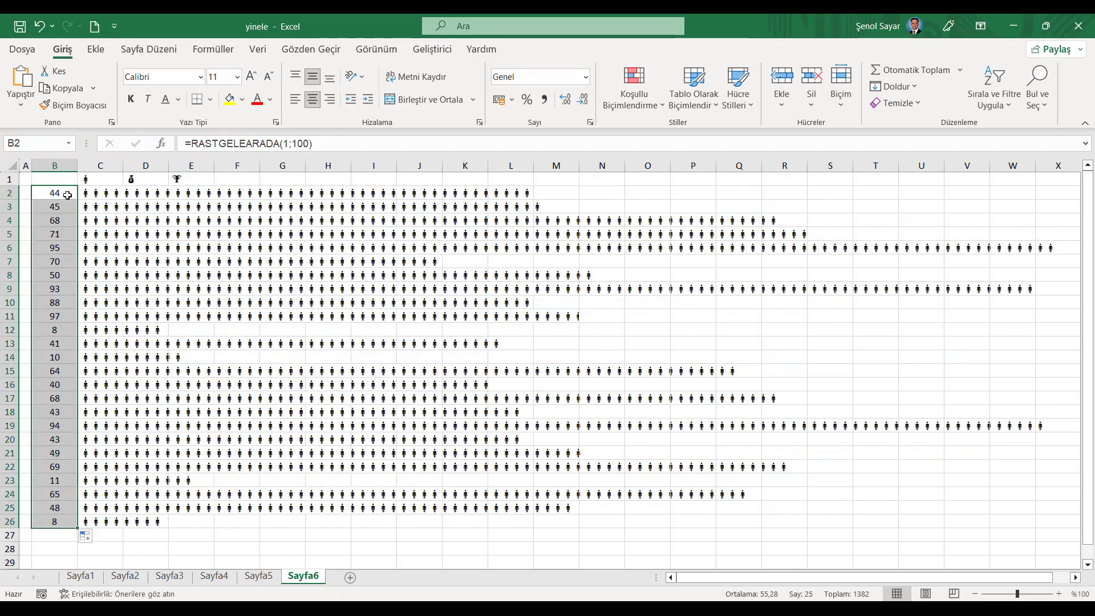
left_click_drag(59, 193, 63, 269)
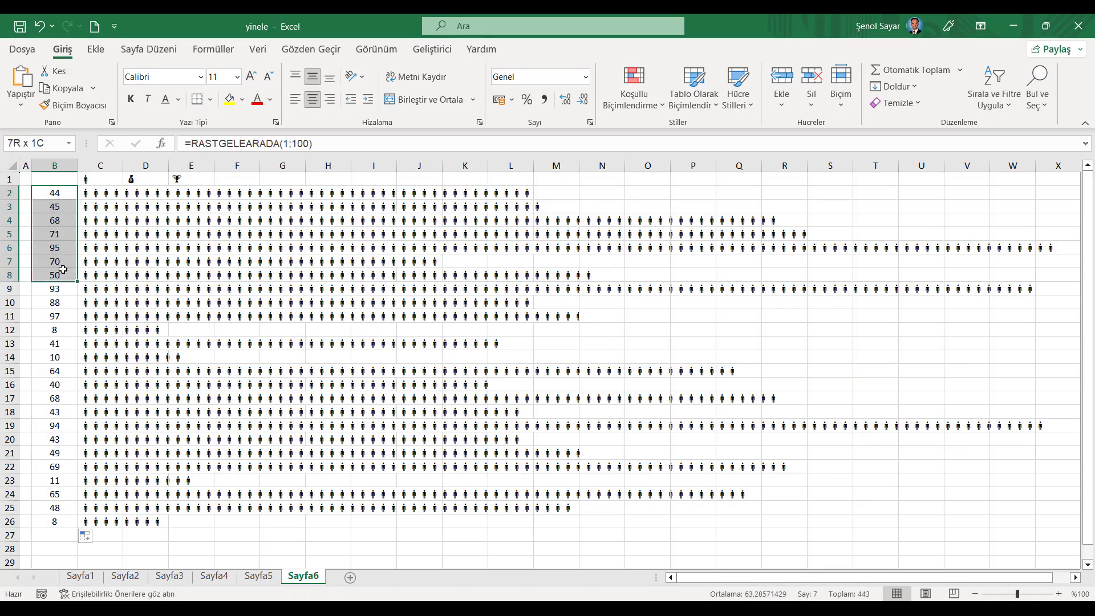
left_click(103, 289)
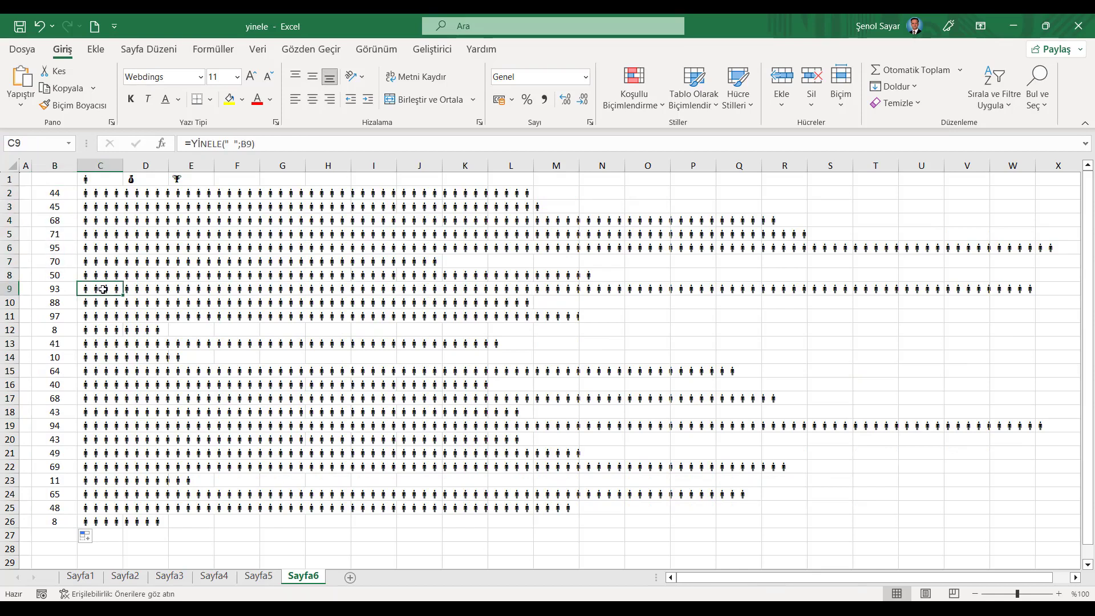
left_click(150, 176)
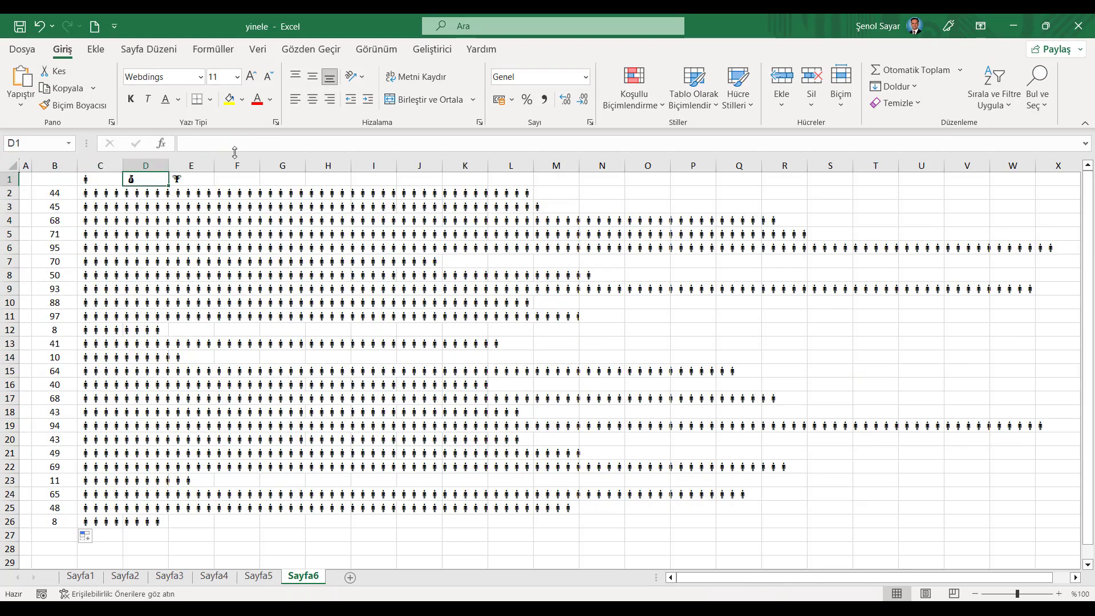
- Paste the money-bag character from D1 into C9's YİNELE formula so row 9 repeats money bags
double_click(150, 178)
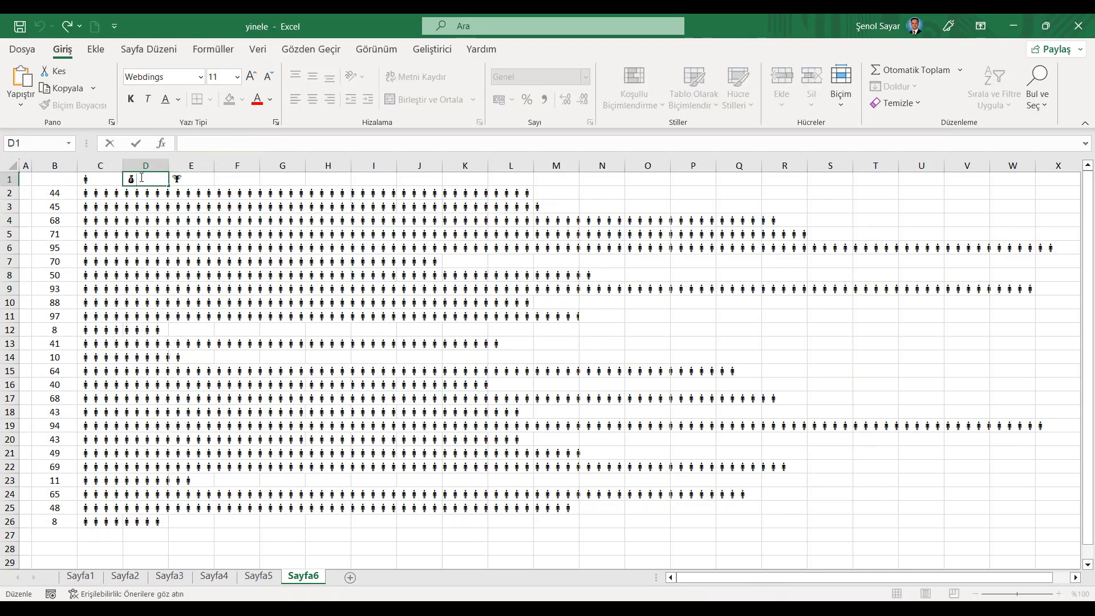
key("Return")
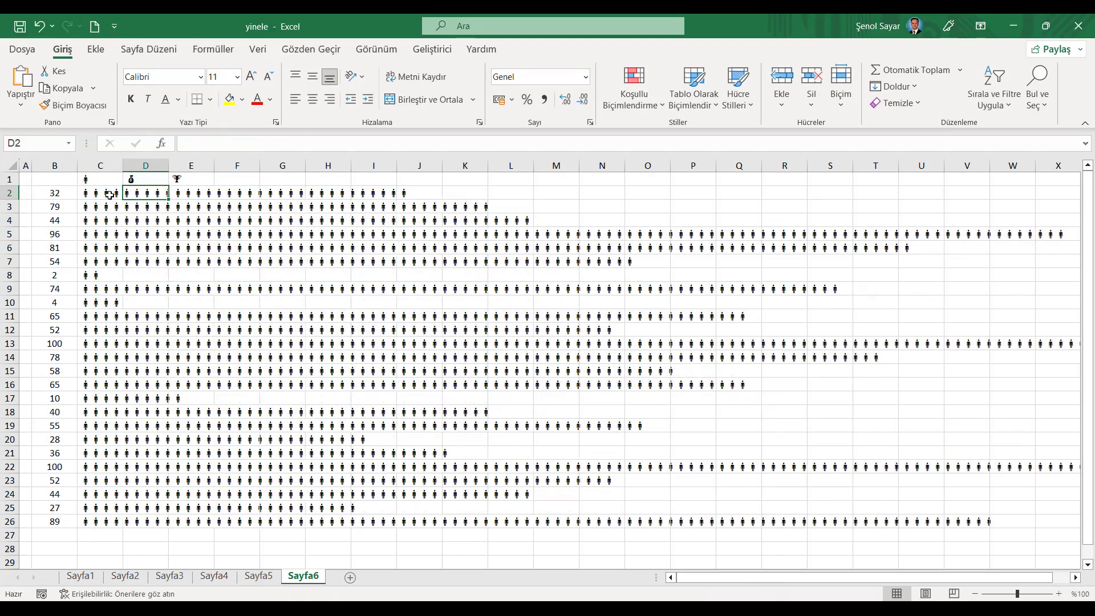
left_click(100, 287)
left_click(247, 143)
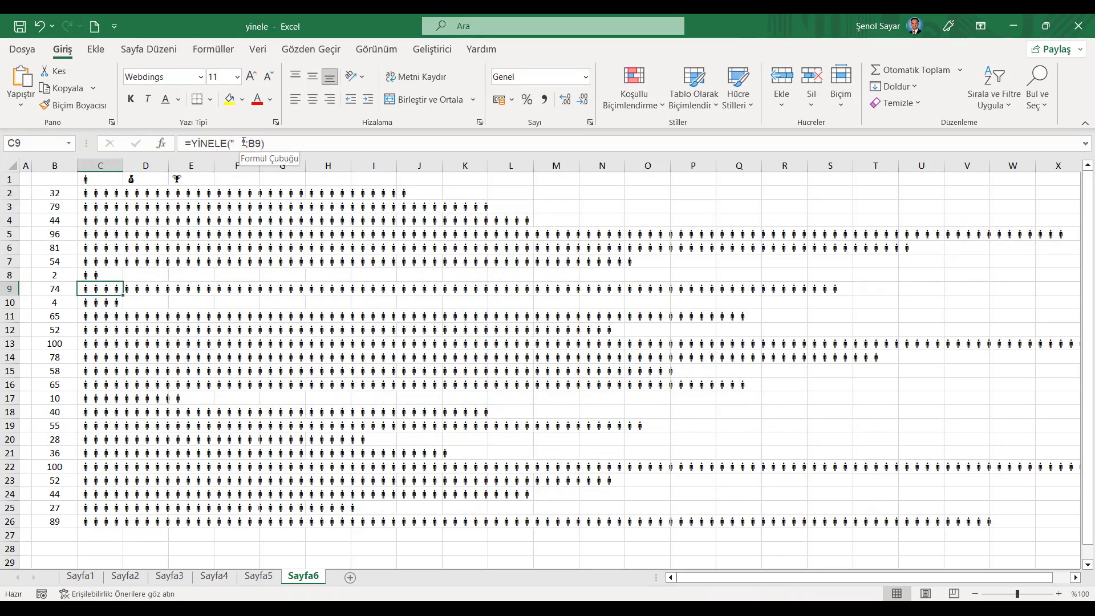
type(";")
key("ctrl+v")
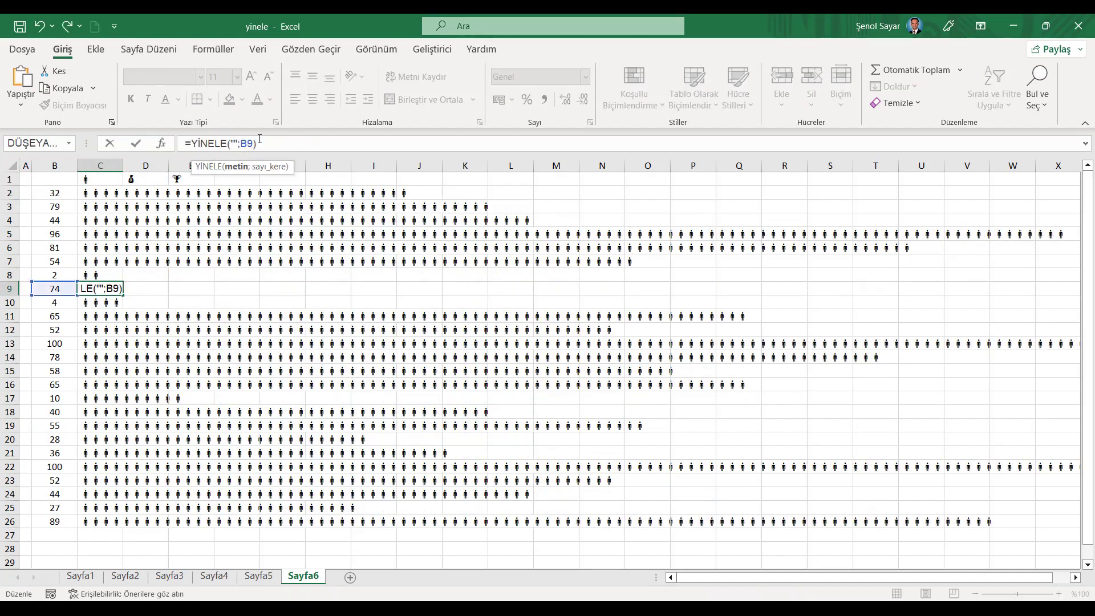
key("Return")
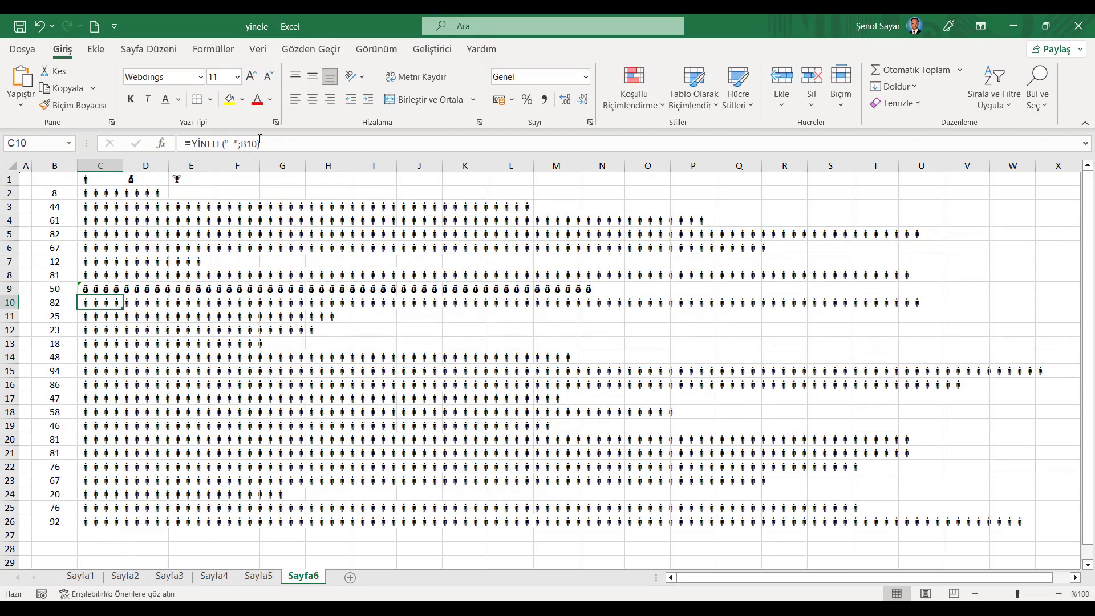
left_click(110, 287)
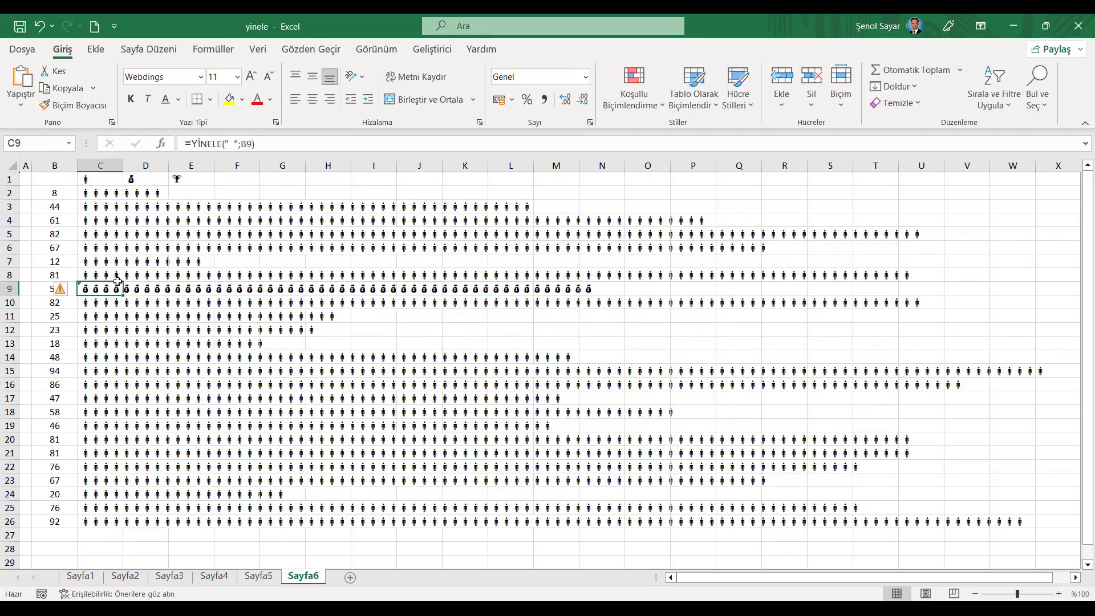
left_click_drag(100, 192, 107, 272)
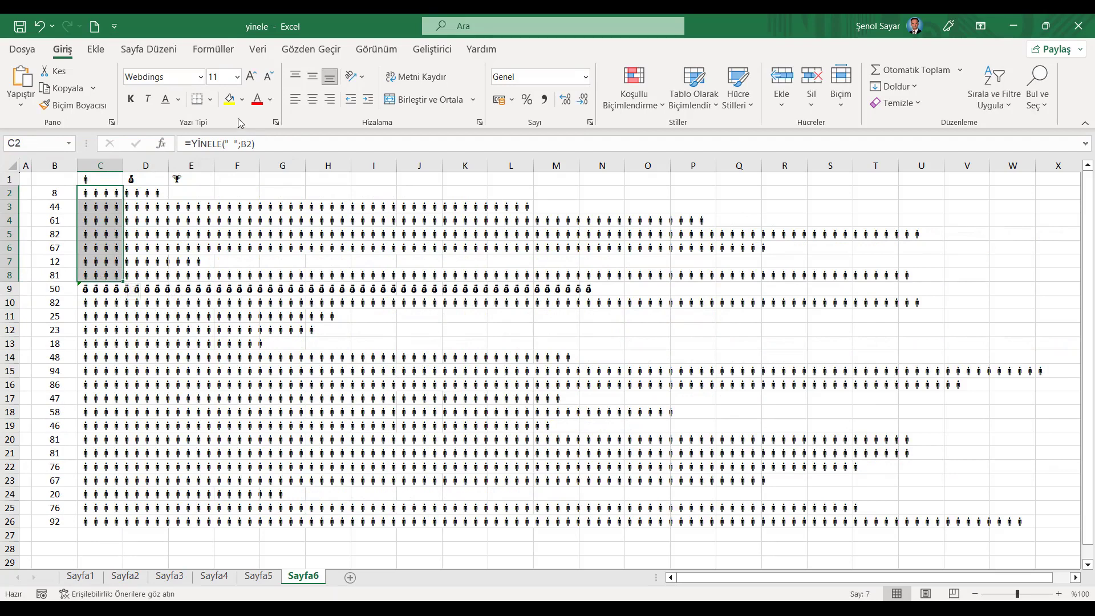
- Make the C2:C8 person bars blue, then C9's money bags green, filled down to C26
left_click(271, 99)
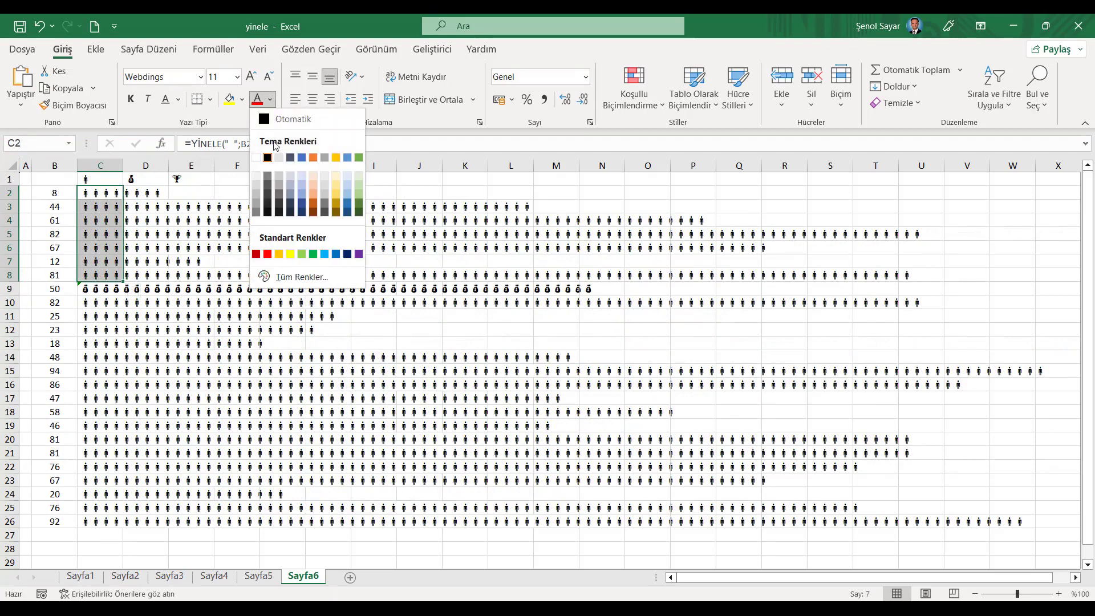
left_click(336, 255)
left_click(103, 288)
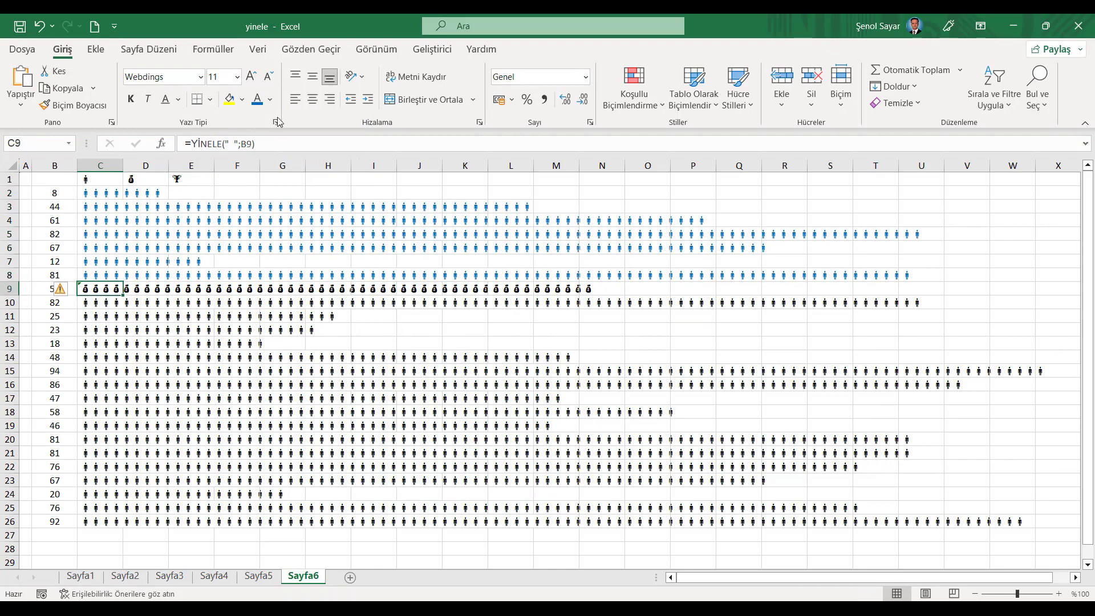
left_click(243, 99)
left_click(286, 234)
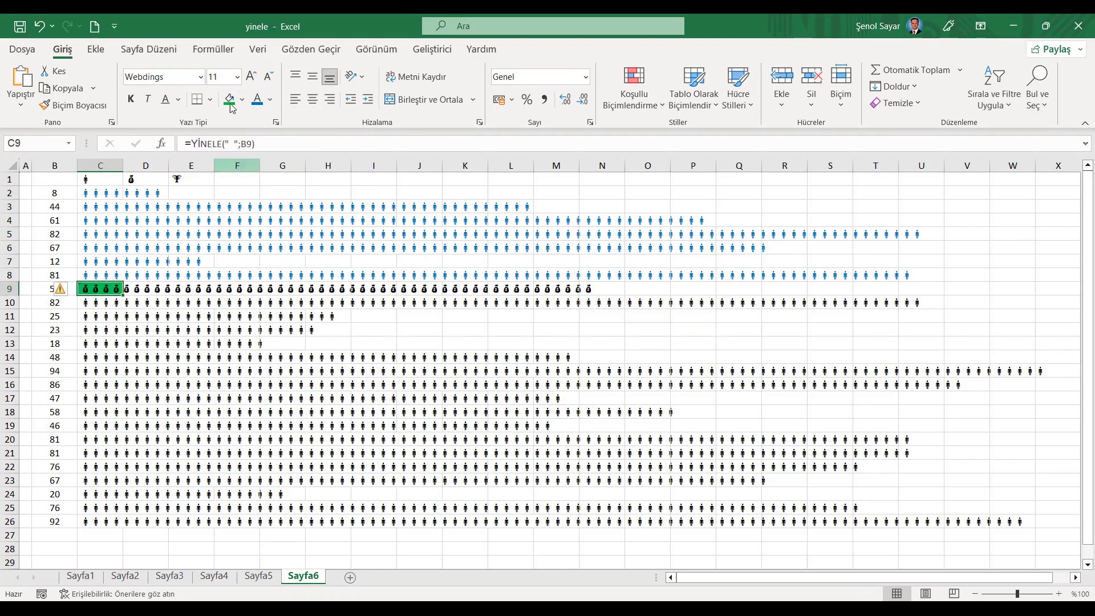
left_click(38, 26)
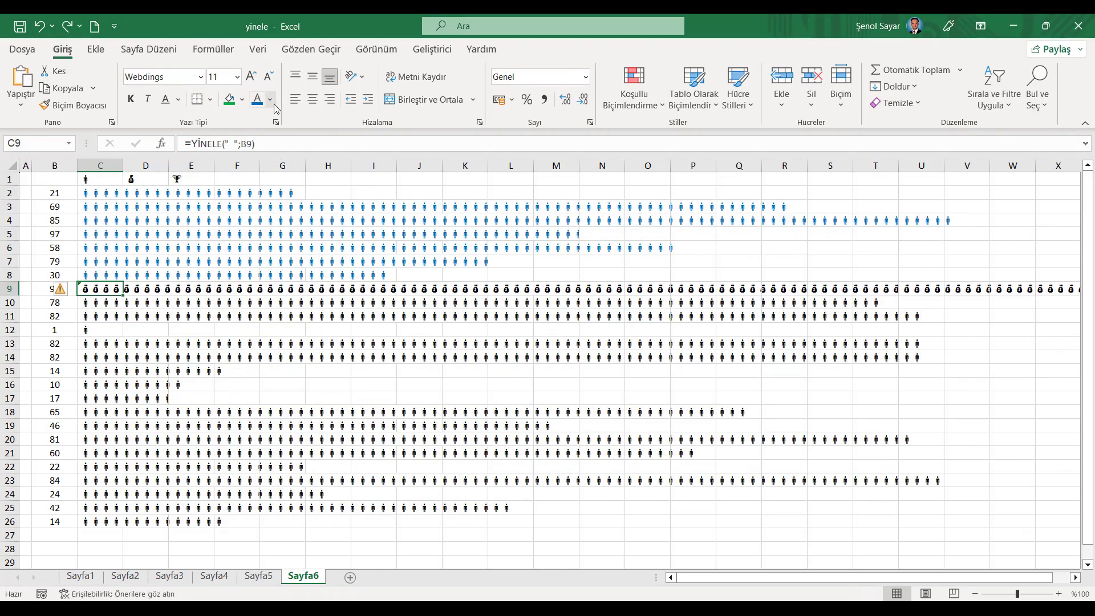
left_click(272, 101)
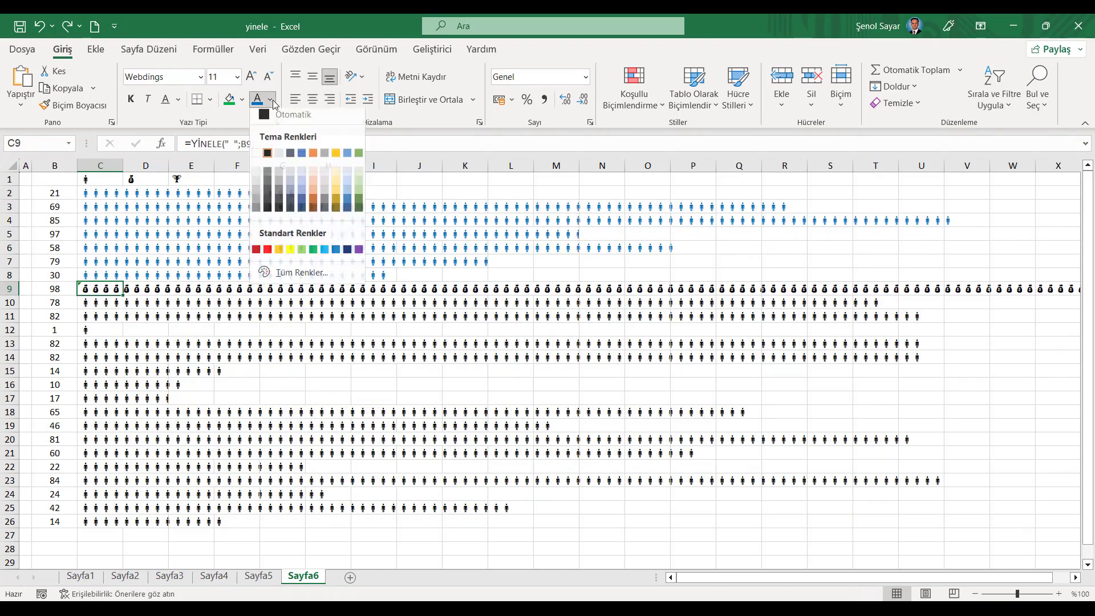
left_click(317, 251)
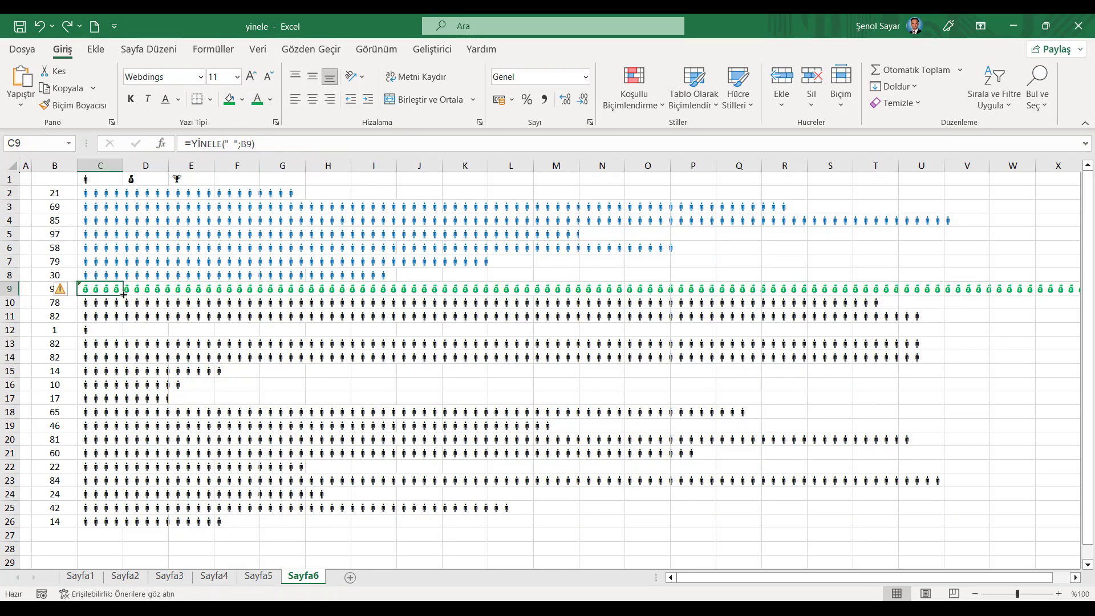
double_click(123, 295)
left_click(104, 399)
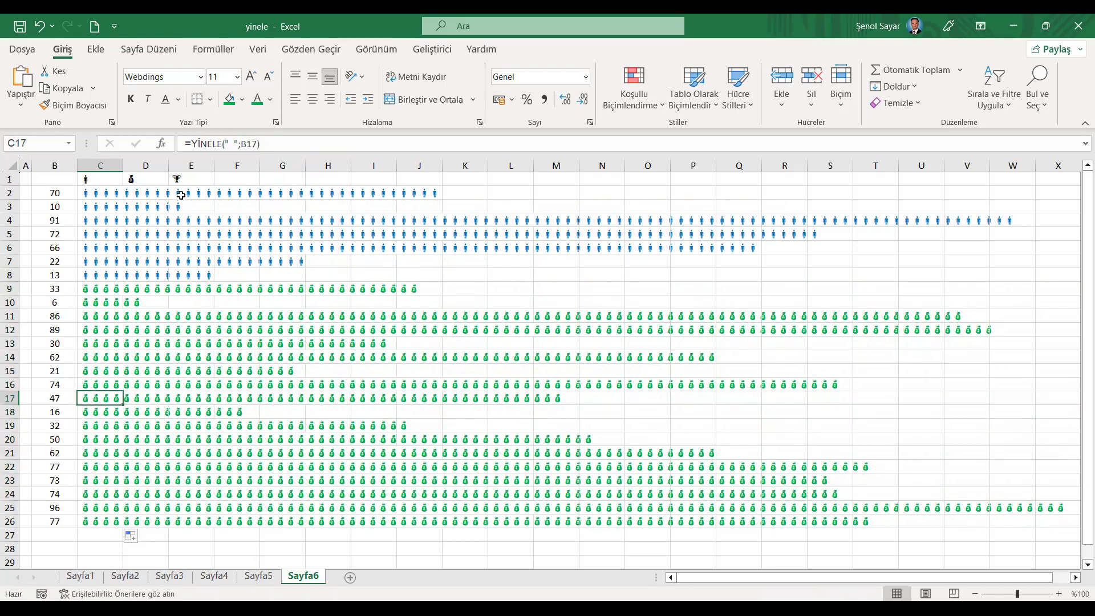
left_click(194, 173)
- Change C16's YİNELE formula to repeat the '%' symbol
left_click(196, 143)
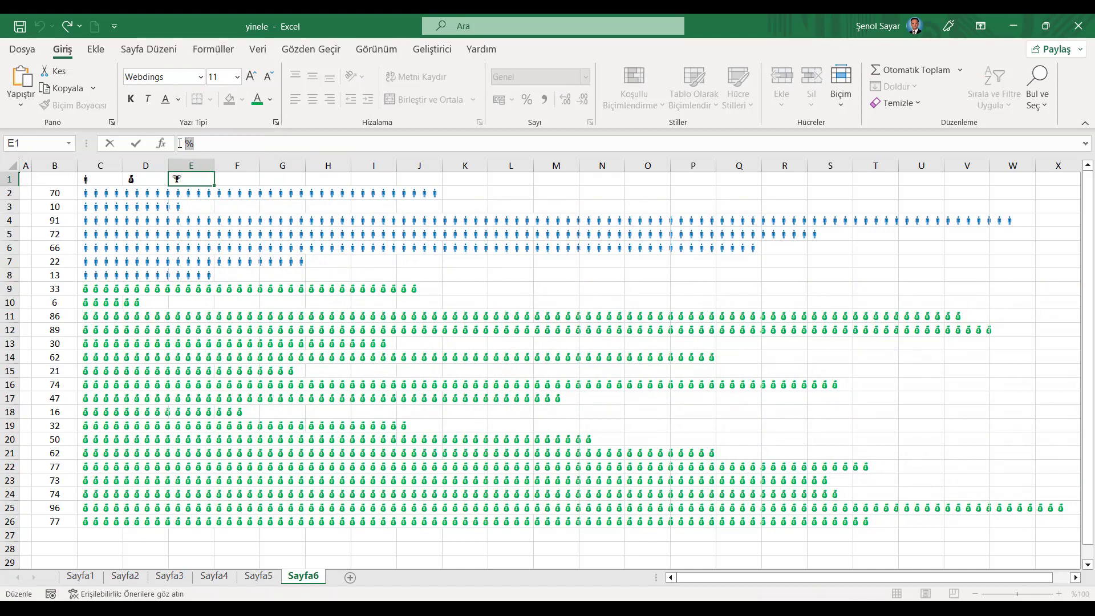
key("Return")
left_click(92, 389)
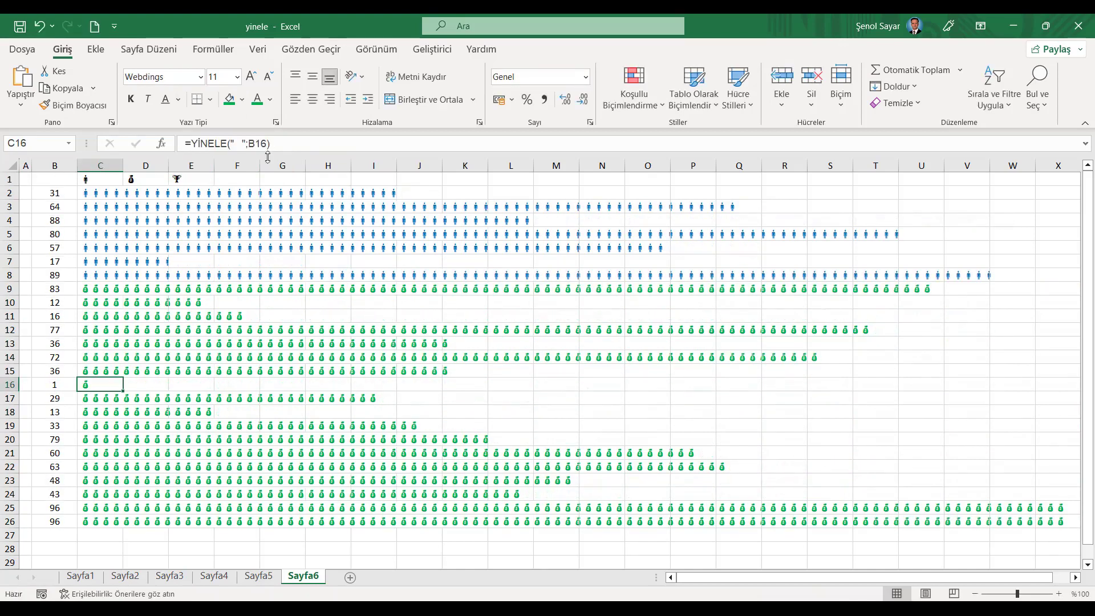
left_click(243, 143)
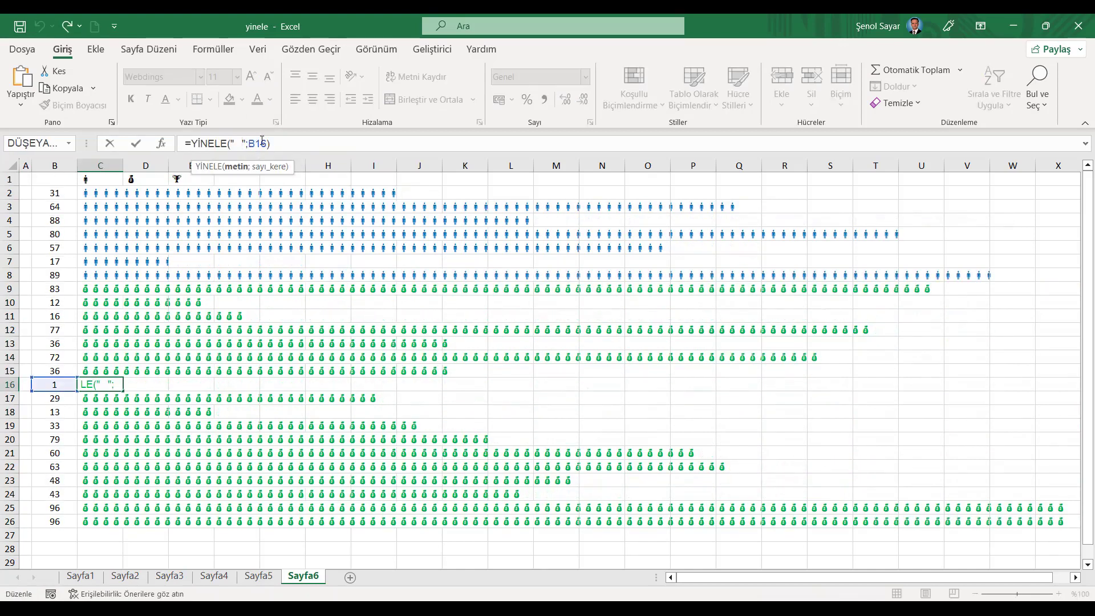
key("BackSpace")
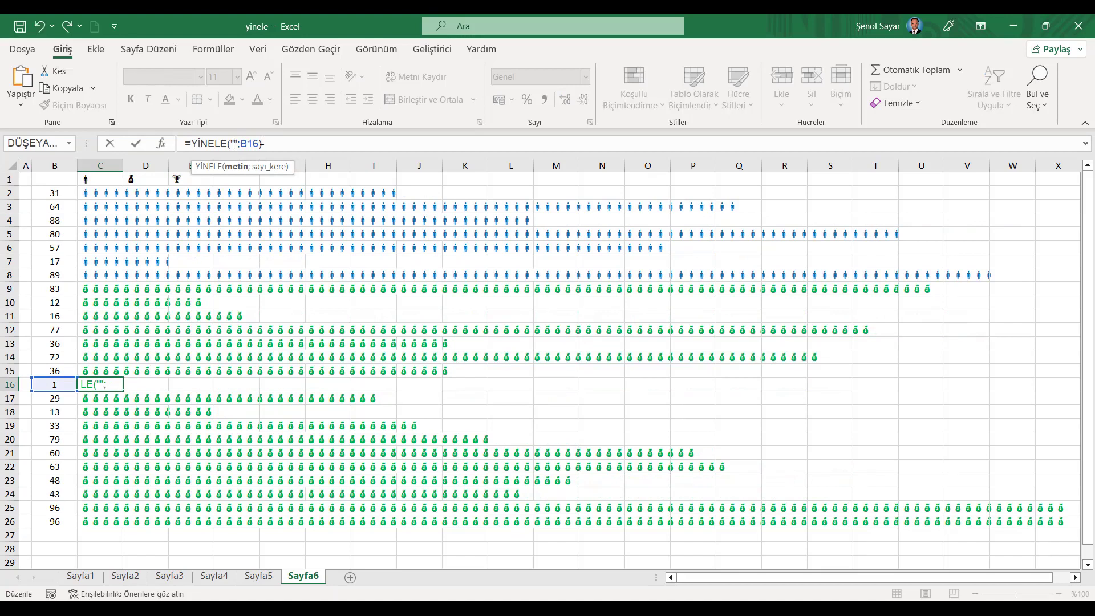
type("%")
- Colour C16's trophies gold and fill the formula down to C26
left_click(98, 382)
left_click(269, 99)
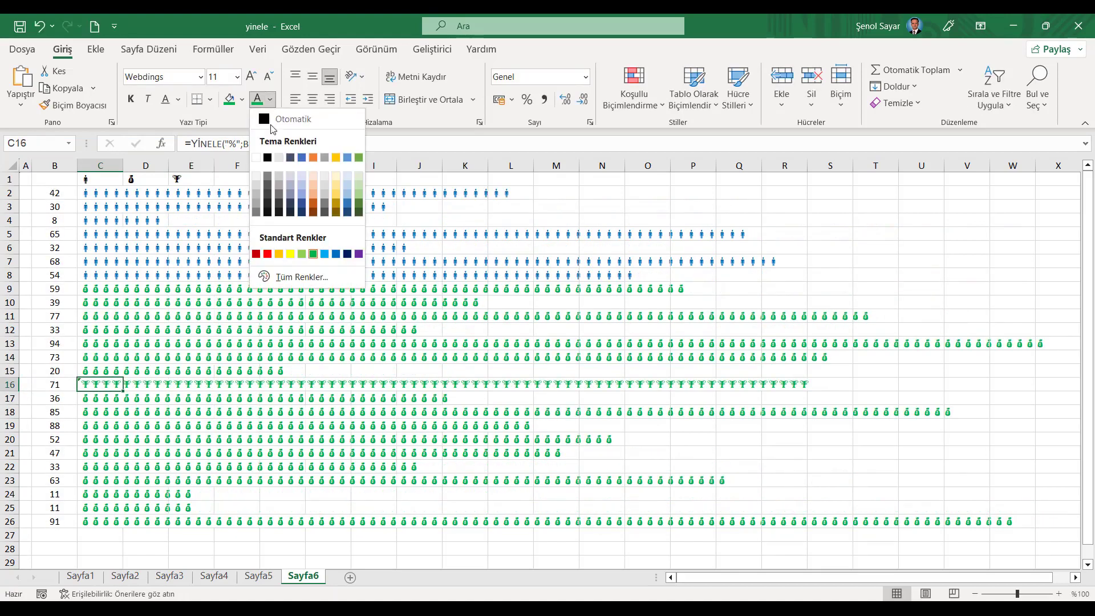
left_click(281, 251)
double_click(122, 389)
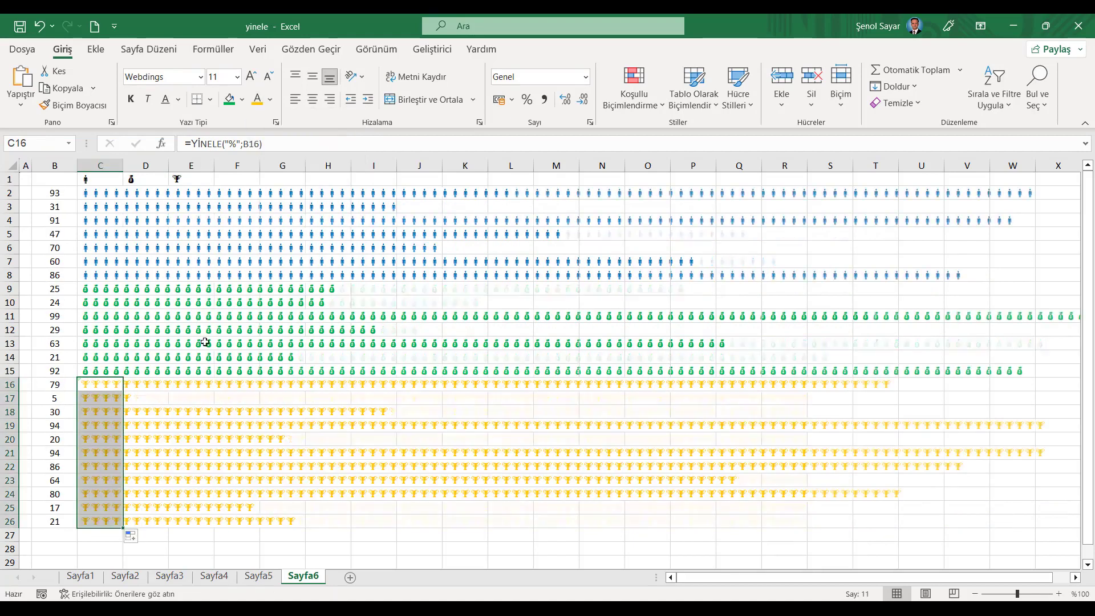
left_click(26, 180)
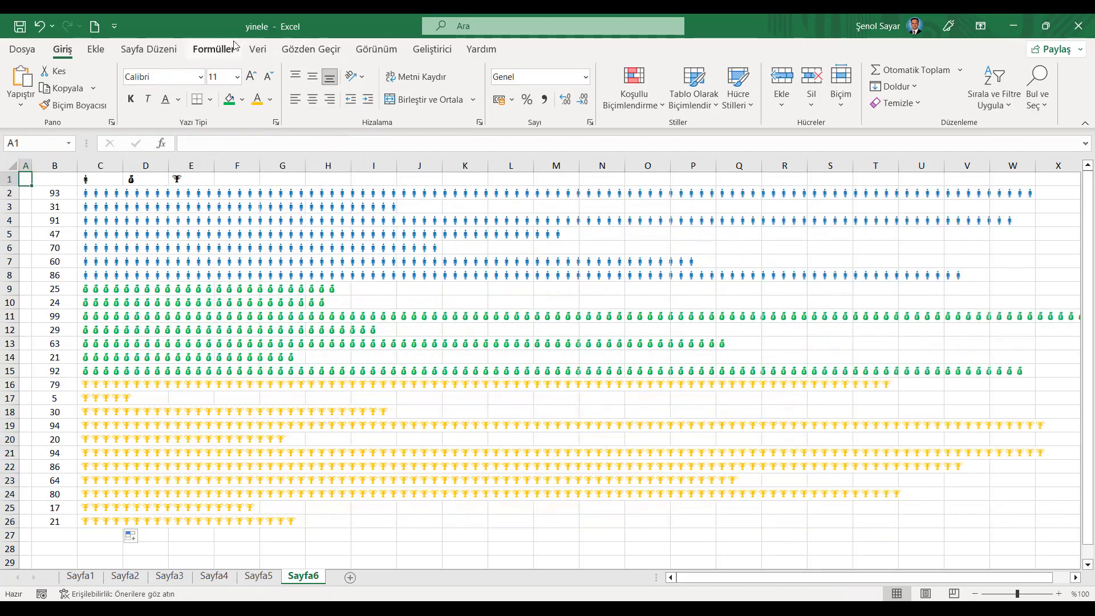
- Recalculate the sheet repeatedly with Şimdi Hesapla to regenerate column B's random numbers
left_click(214, 48)
left_click(904, 79)
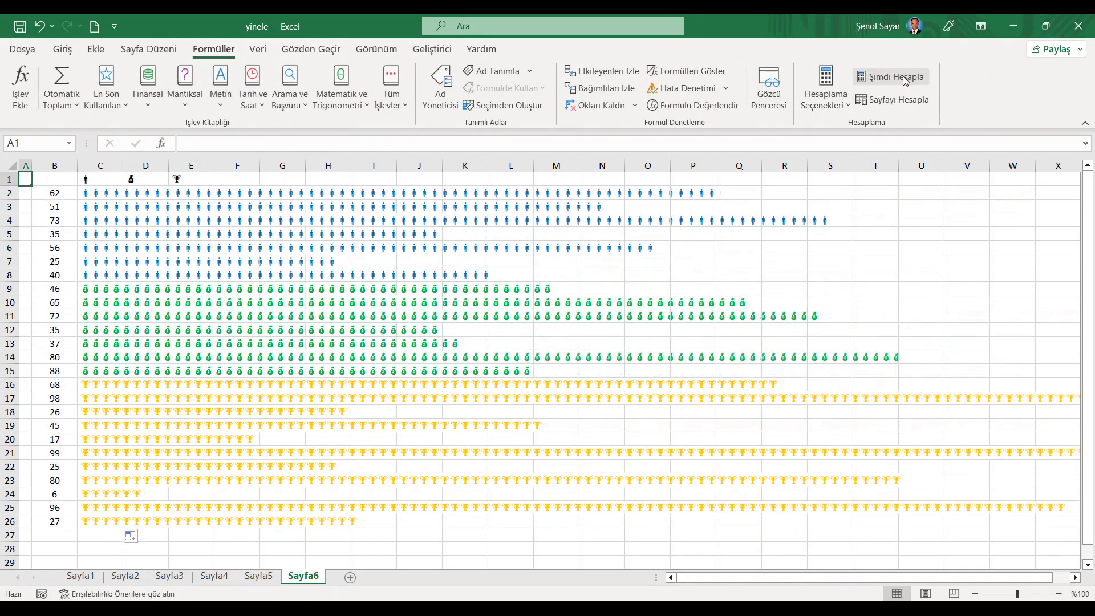
left_click(904, 78)
left_click(904, 79)
left_click(904, 79)
left_click(904, 79)
left_click(904, 79)
left_click(904, 78)
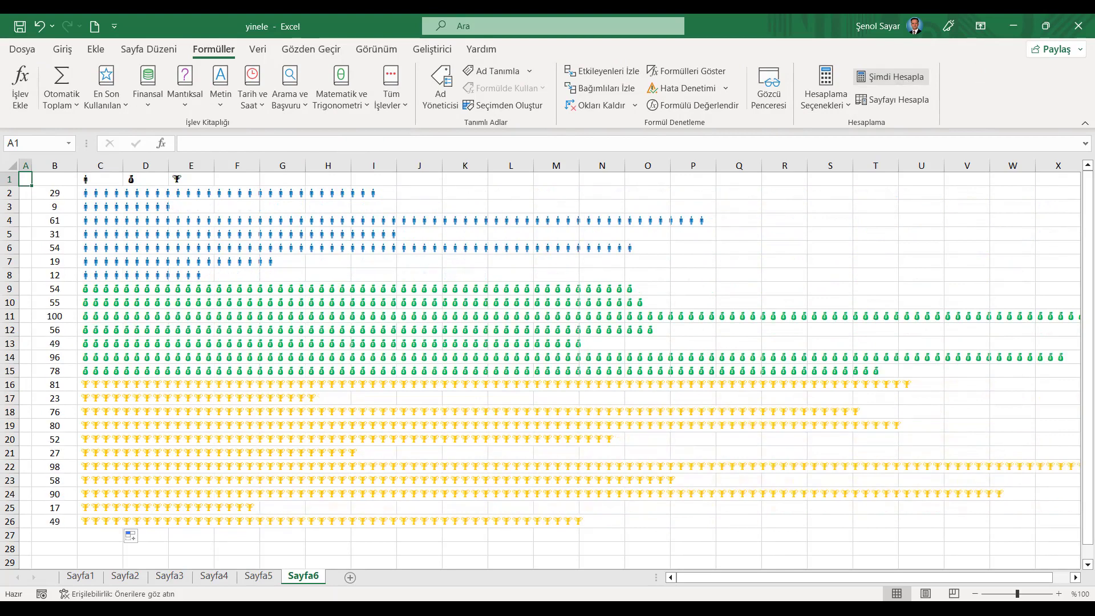
left_click_drag(25, 166, 55, 166)
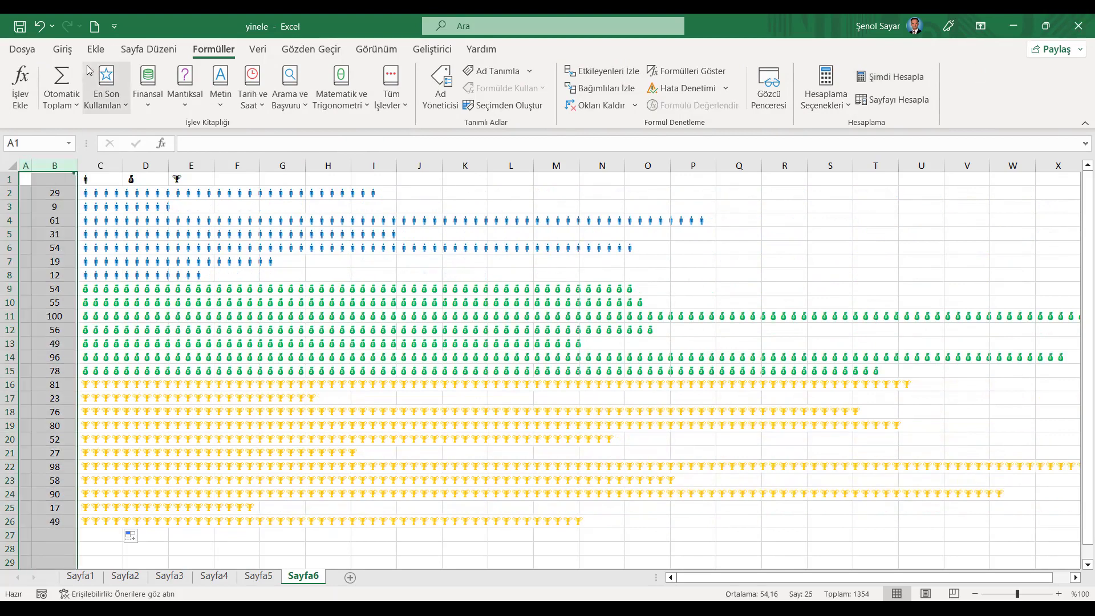
- Copy columns A:B and paste them as values only into A1 of a new sheet
left_click(62, 49)
left_click(59, 88)
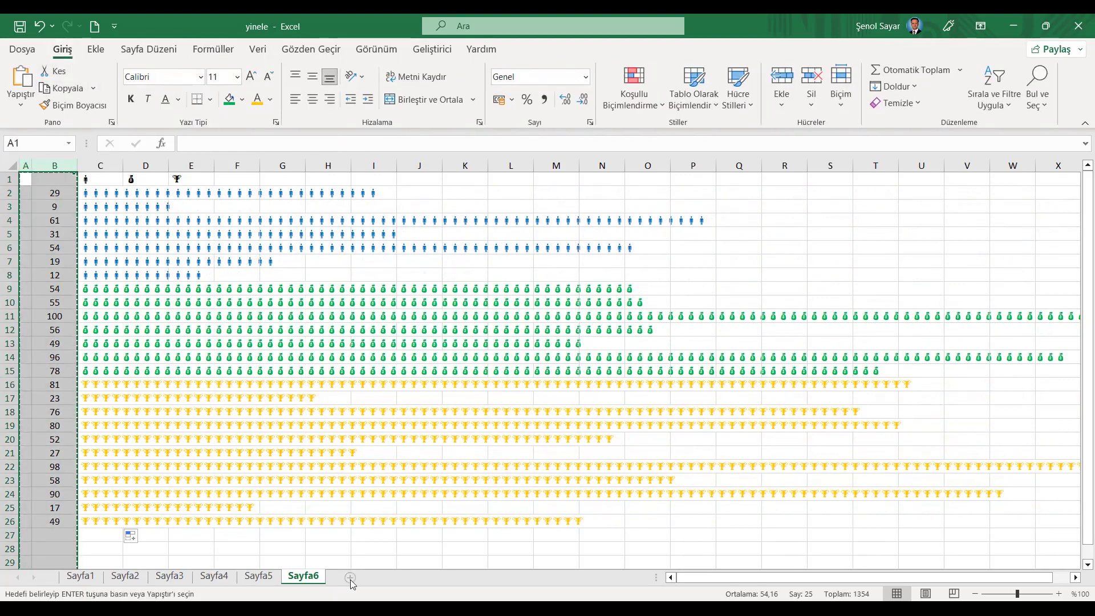
left_click(350, 578)
right_click(35, 188)
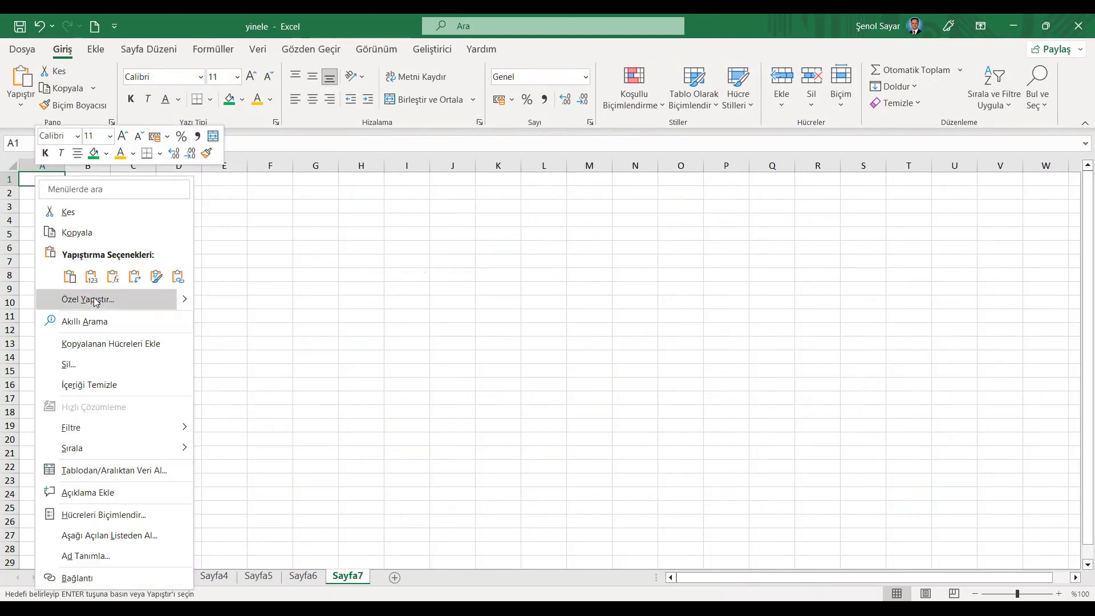
left_click(57, 299)
left_click(44, 269)
left_click(230, 415)
- Centre the numbers in column B and narrow column A to a thin strip
left_click(97, 166)
left_click(312, 100)
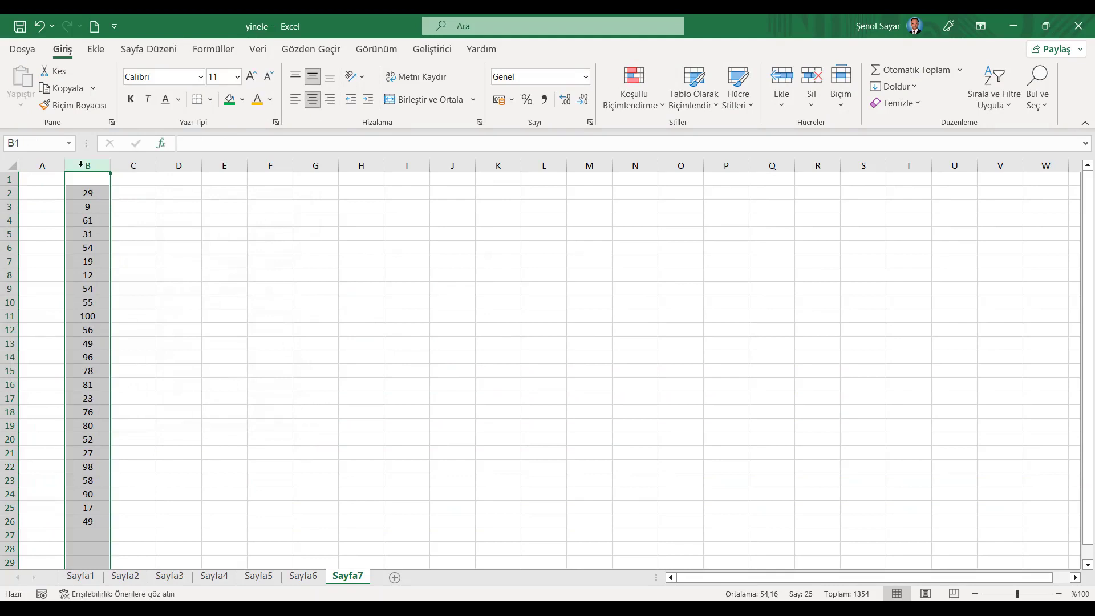
left_click(42, 166)
left_click_drag(65, 167, 33, 167)
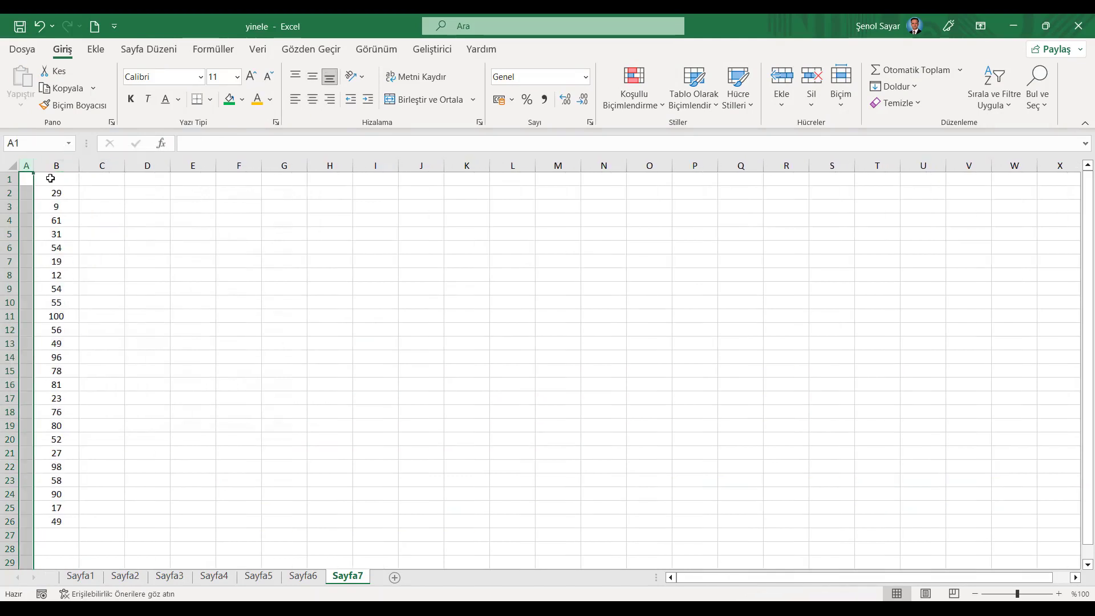
left_click(56, 193)
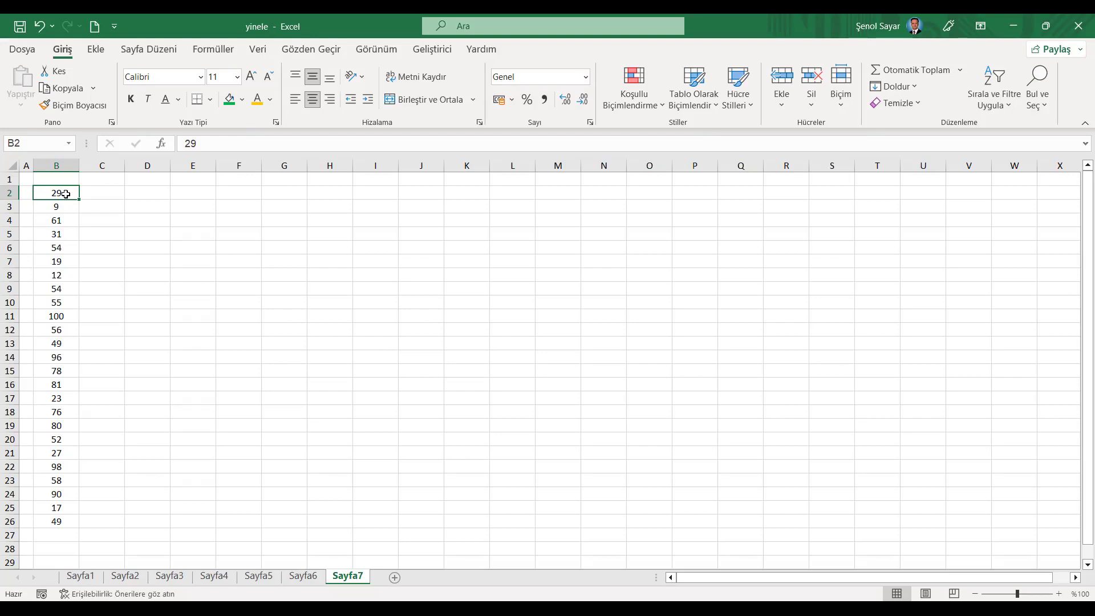
- Set Sayfa5's symbol cells C2:C26 to the Wingdings font, then return to Sayfa6
left_click(260, 576)
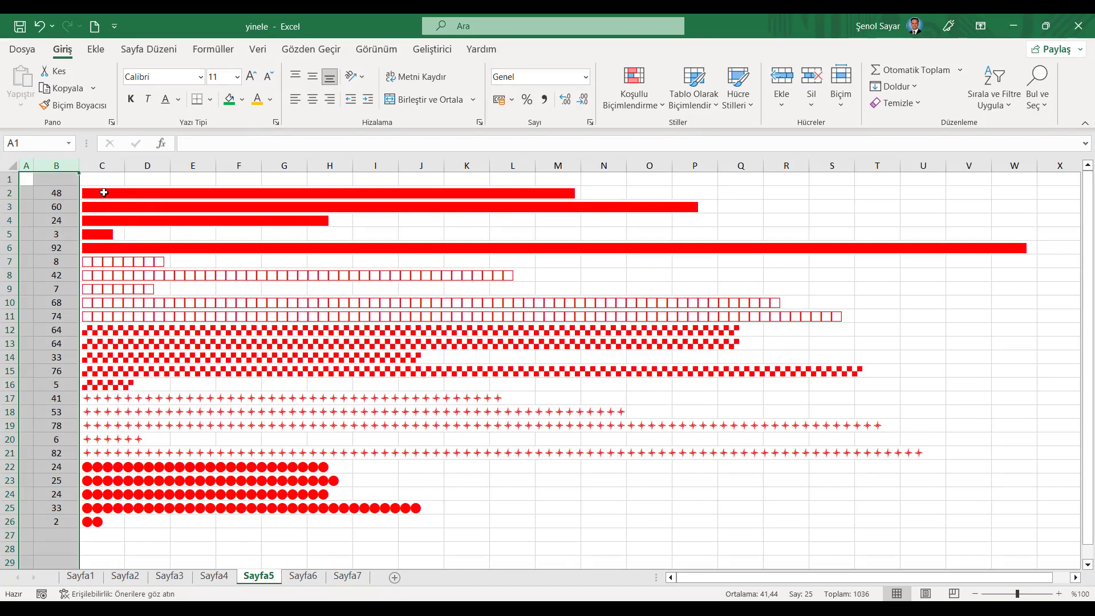
left_click_drag(105, 193, 102, 522)
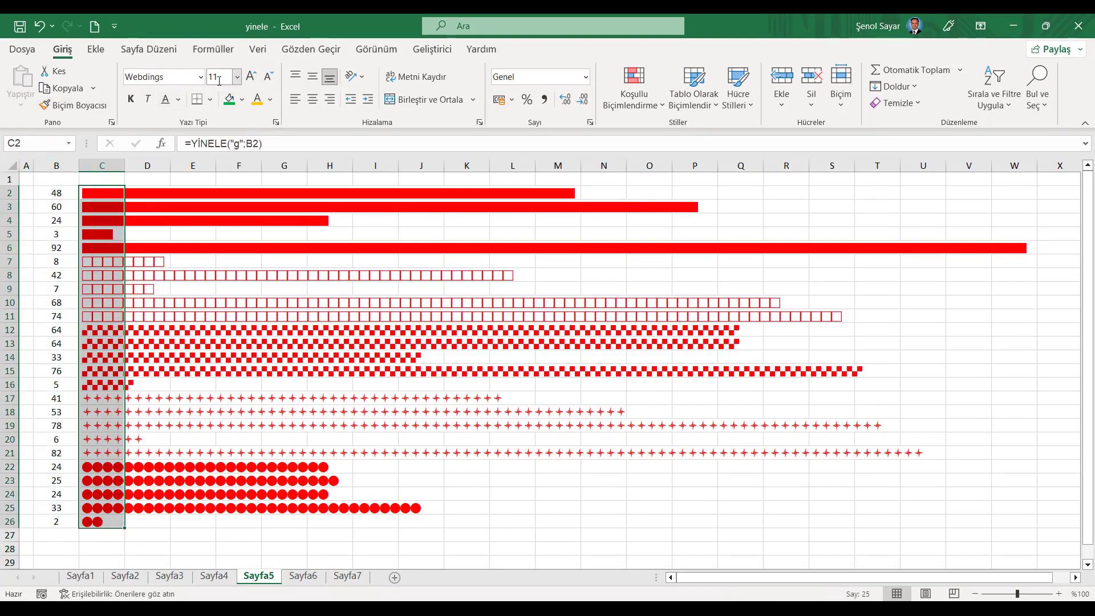
left_click(200, 77)
scroll(238, 392, "down", 1)
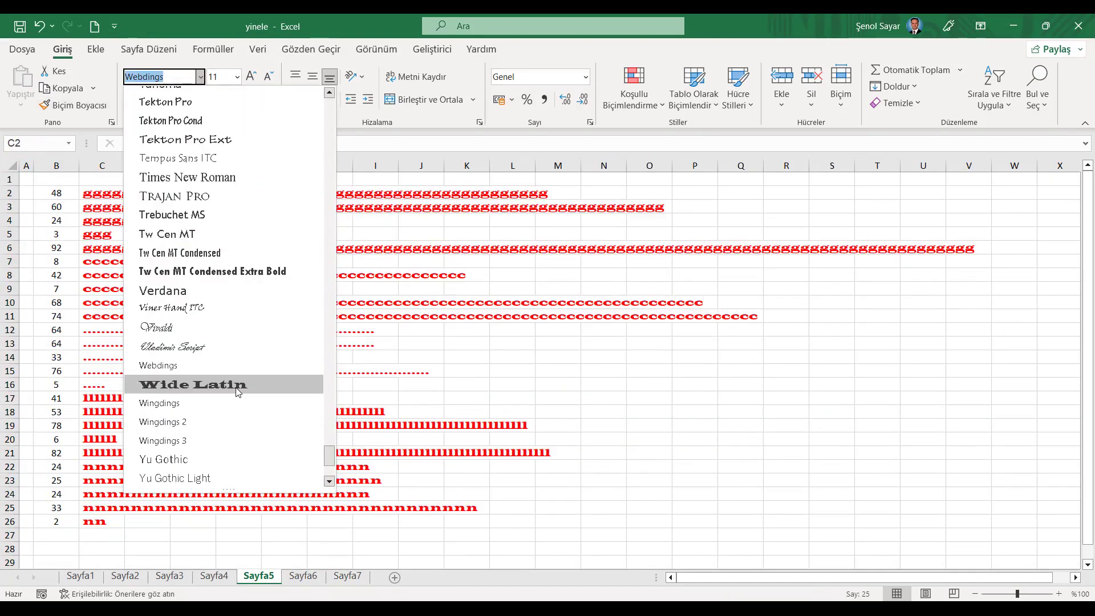
left_click(204, 404)
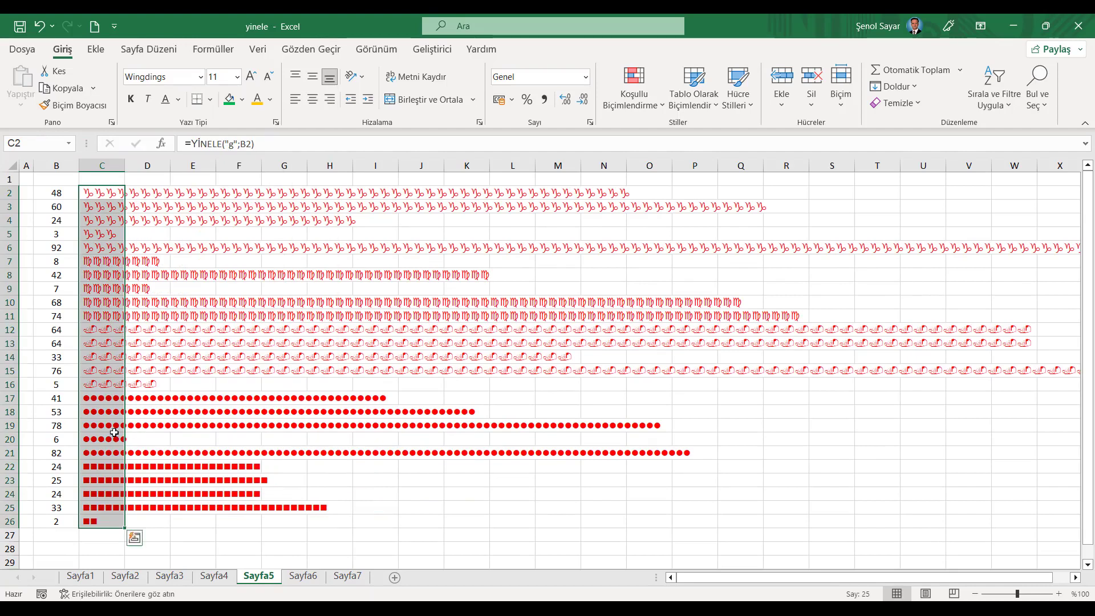
left_click(303, 576)
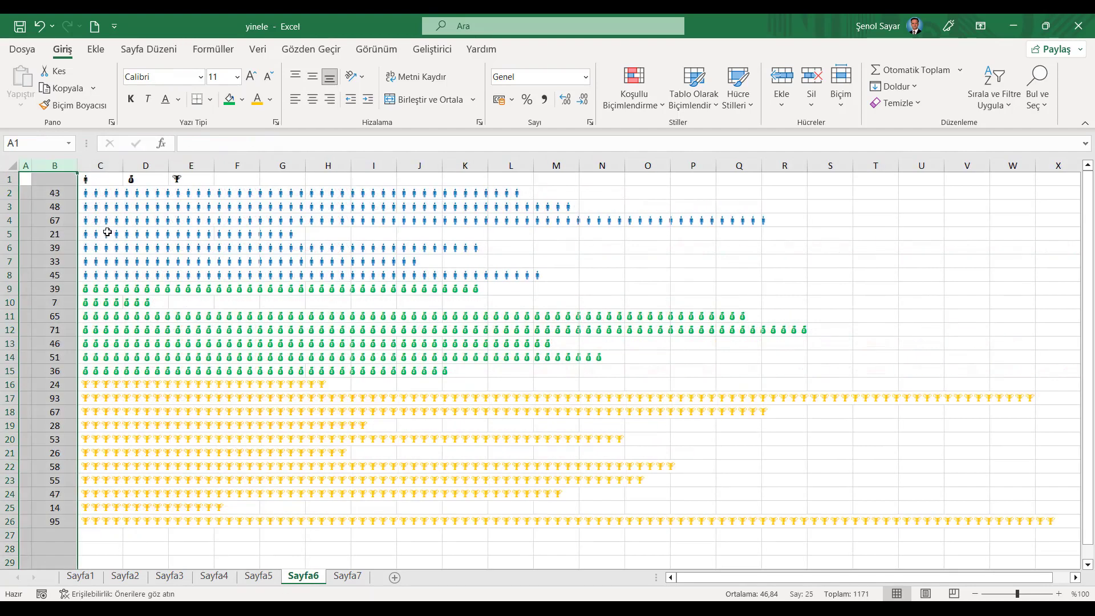
- Rewrite C2's formula as =YİNELE(C1;B2) so it repeats header C1's icon
left_click(100, 198)
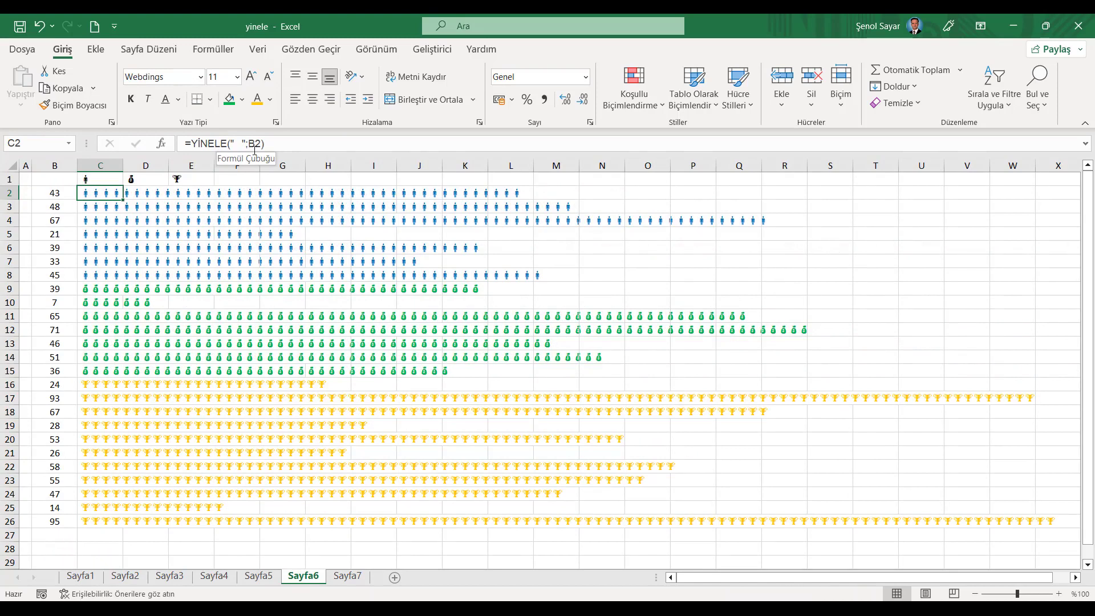
left_click_drag(247, 143, 230, 142)
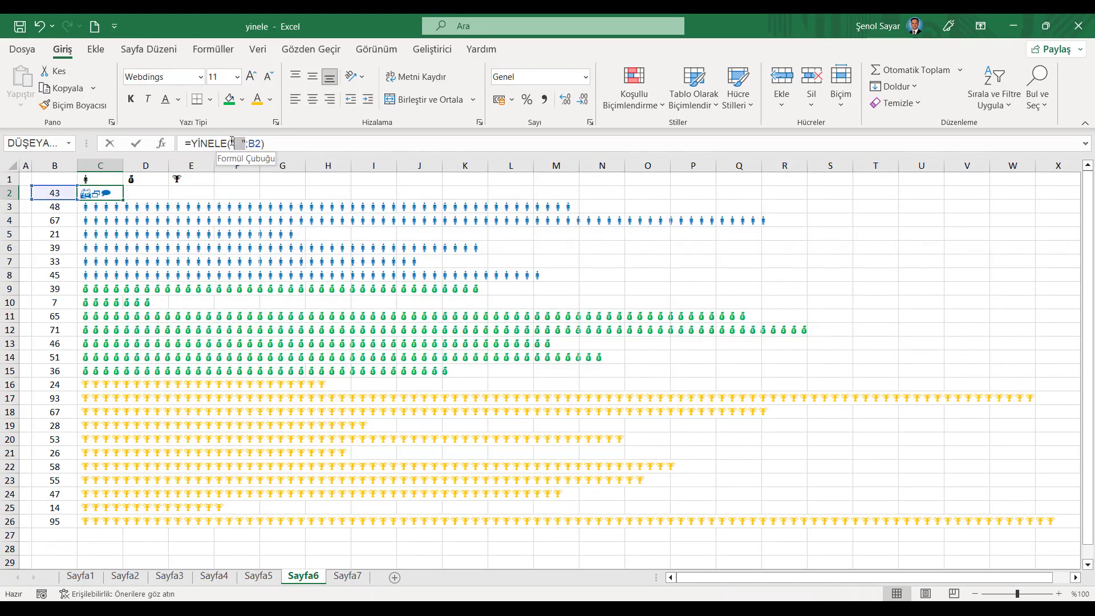
key("BackSpace")
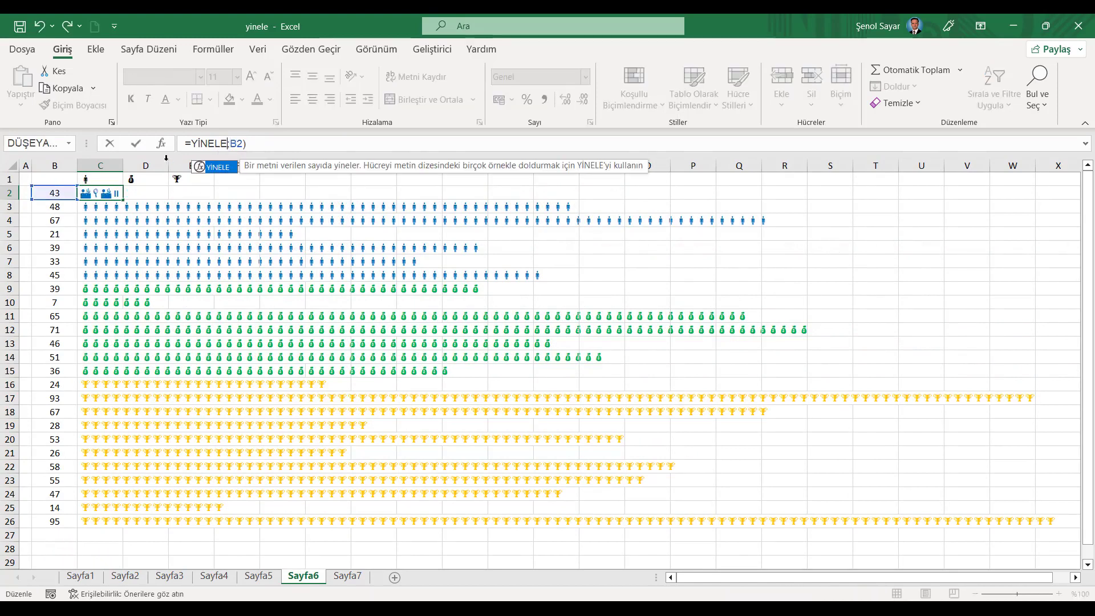
key("Return")
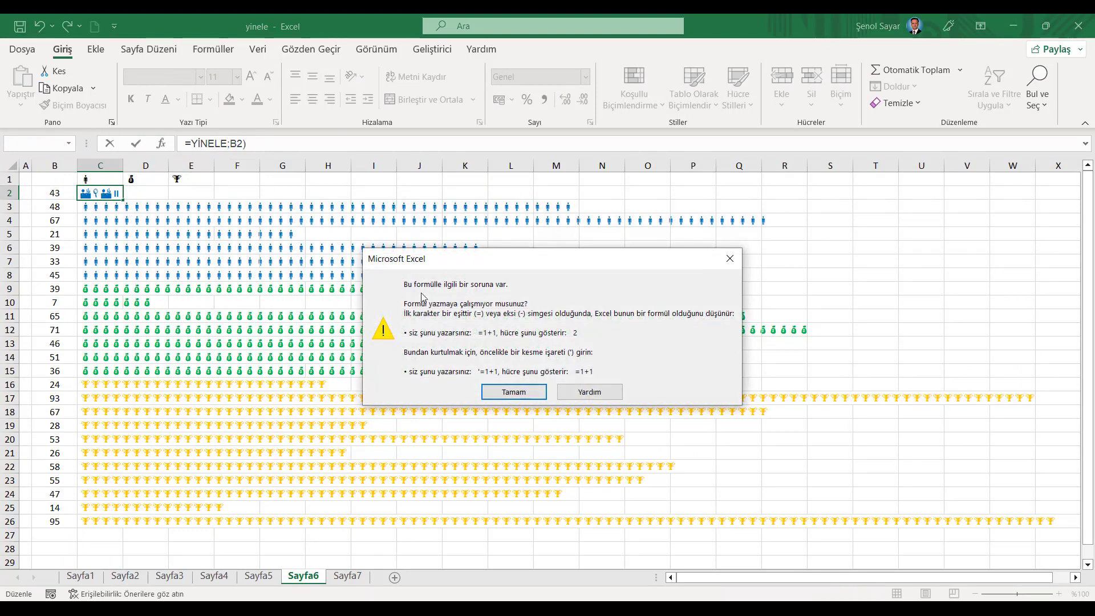
left_click(731, 259)
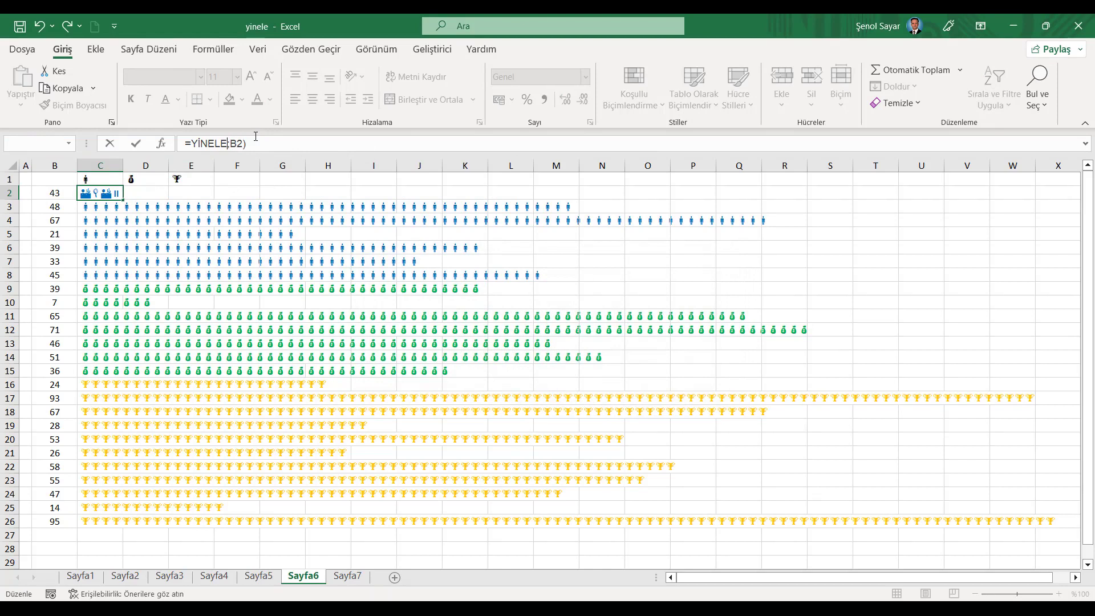
type("(")
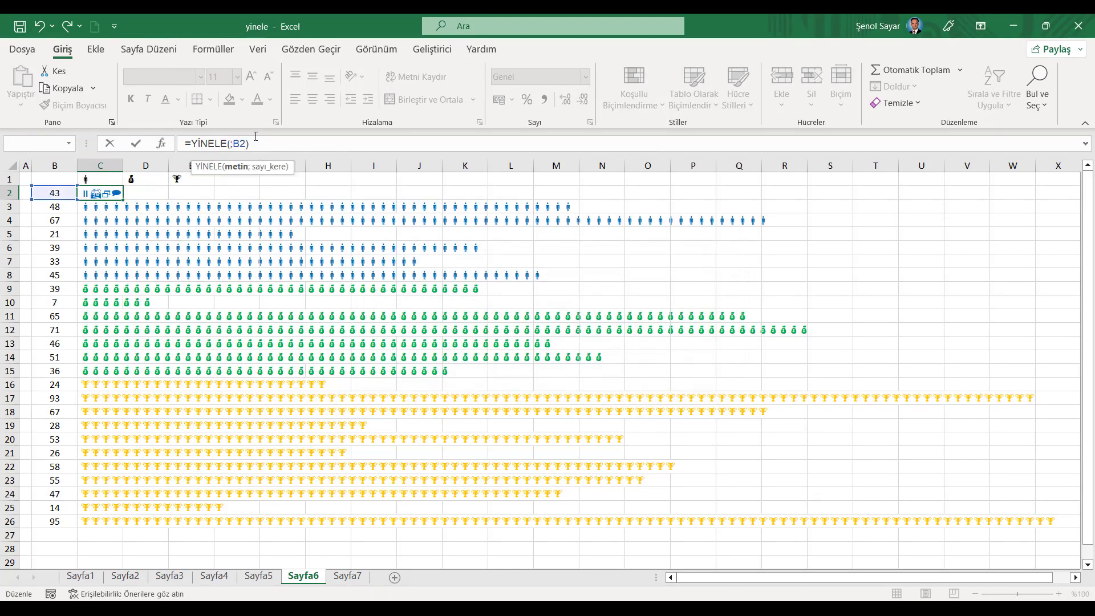
type("\" \";")
key("Return")
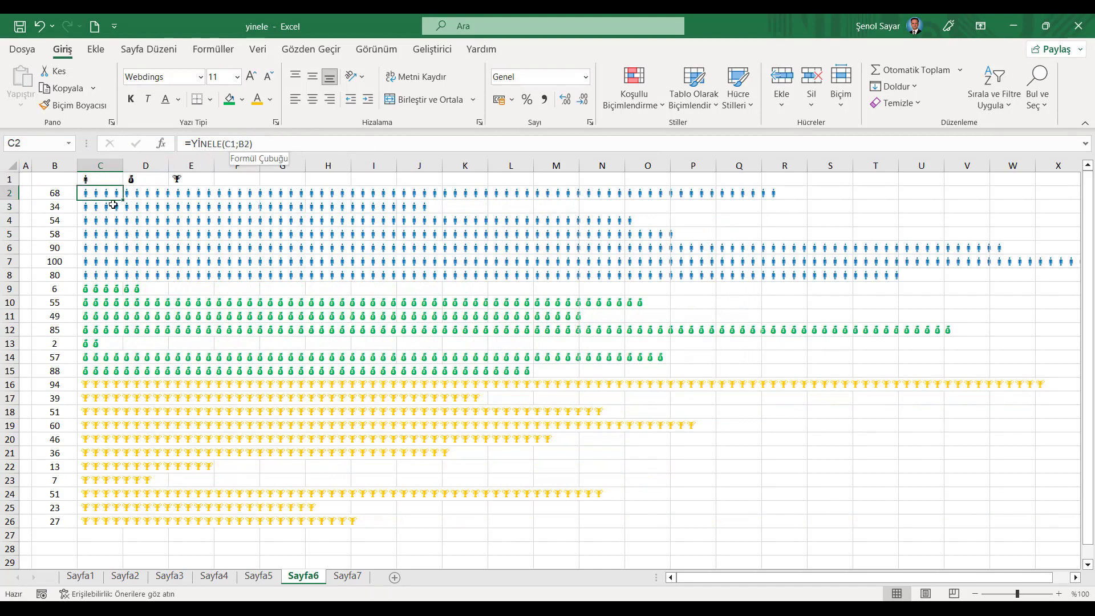
- Replace C9's quoted icon with a reference to header cell D1
left_click(100, 290)
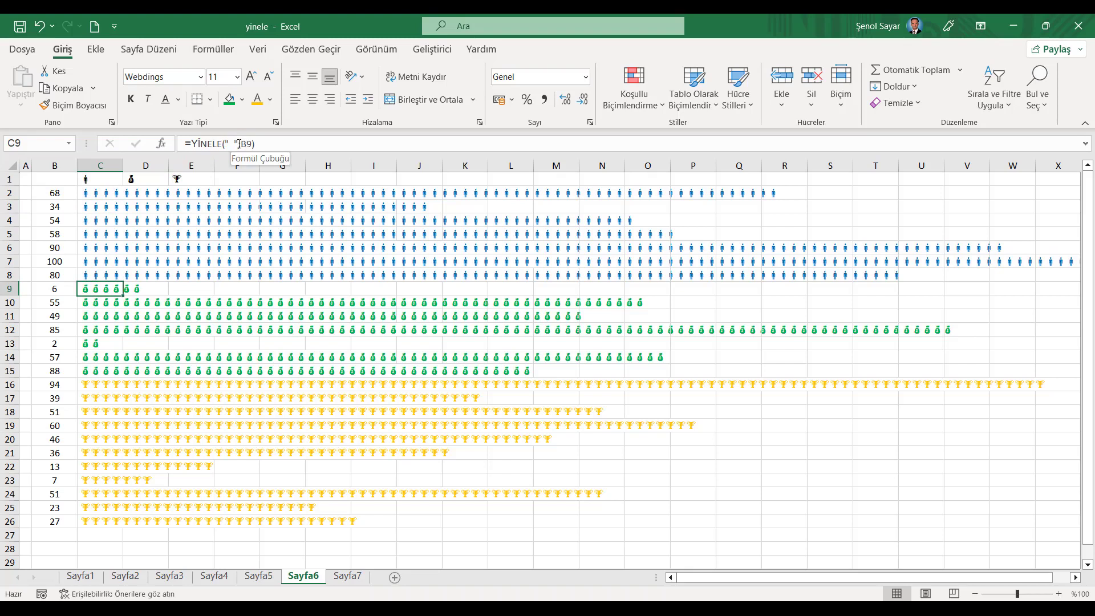
left_click(251, 144)
key("Left")
key("Left")
key("Left")
key("BackSpace")
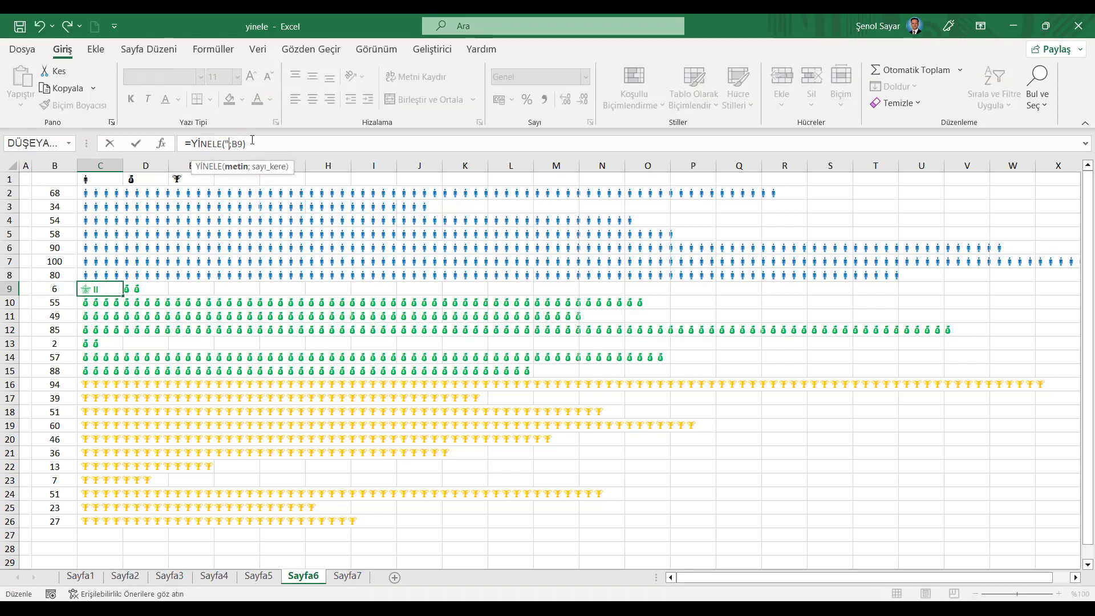
key("BackSpace")
left_click(151, 179)
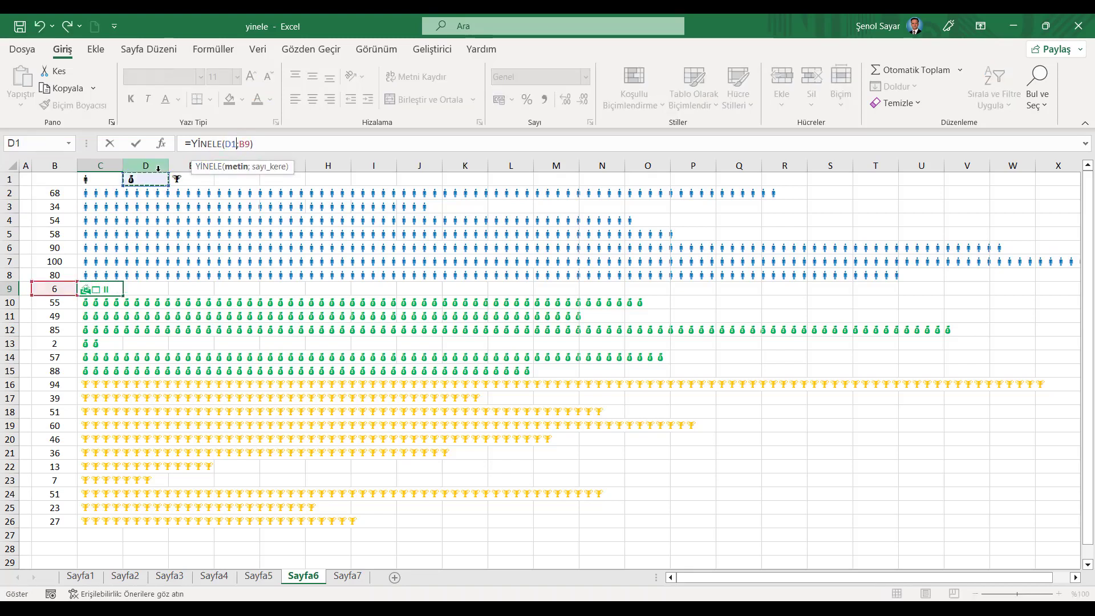
key("Return")
- Begin editing C16's formula, removing the closing quote after %
left_click(98, 384)
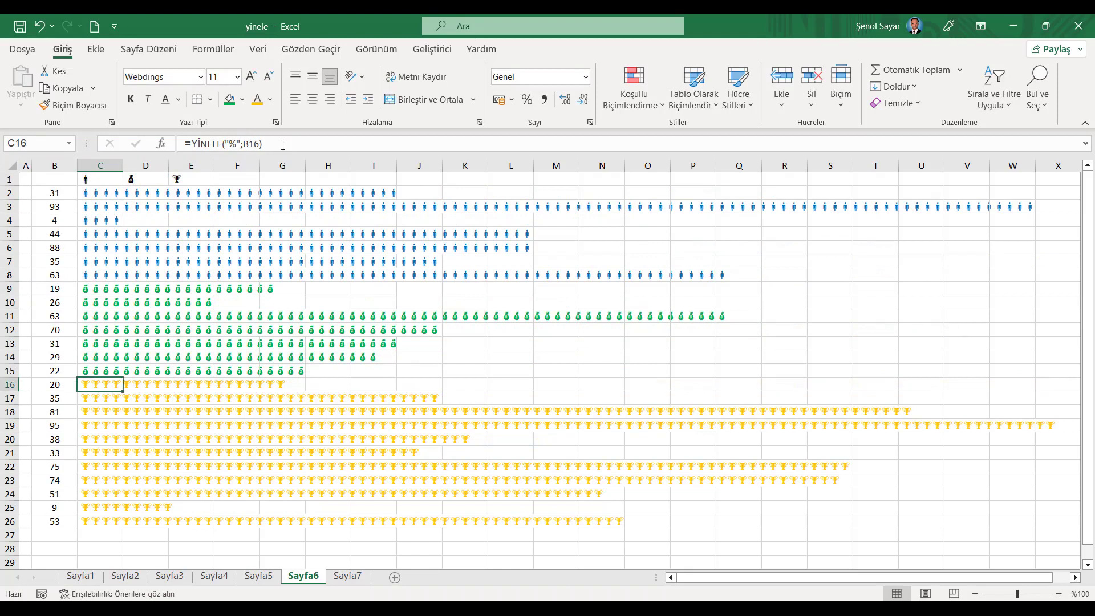
left_click(241, 144)
key("BackSpace")
key("BackSpace")
key("BackSpace")
- Make C16's formula reference header cell E1
left_click(177, 179)
key("Return")
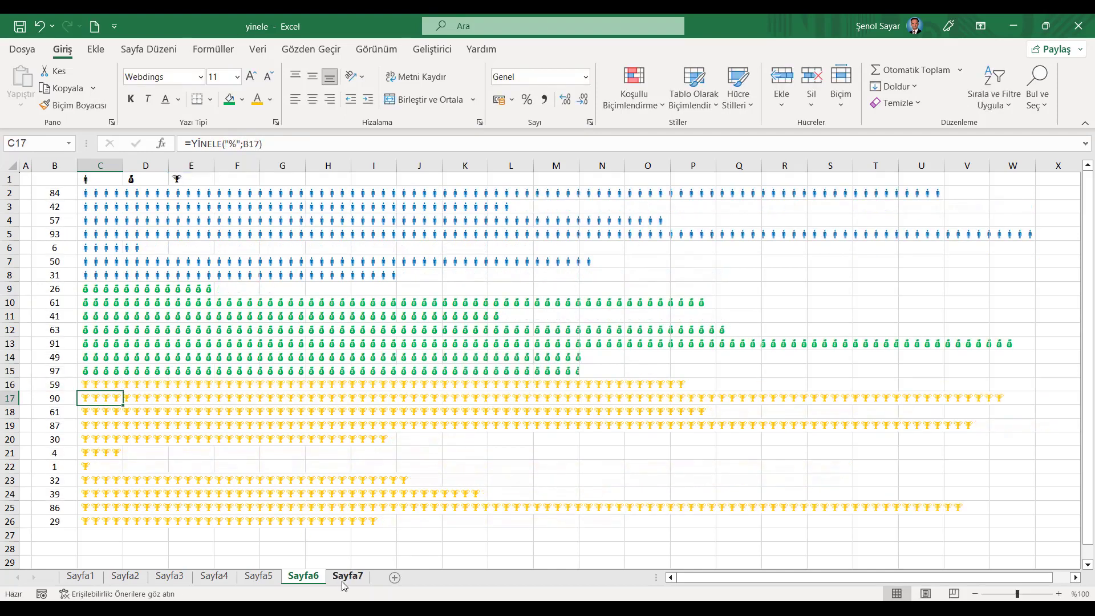
left_click(344, 585)
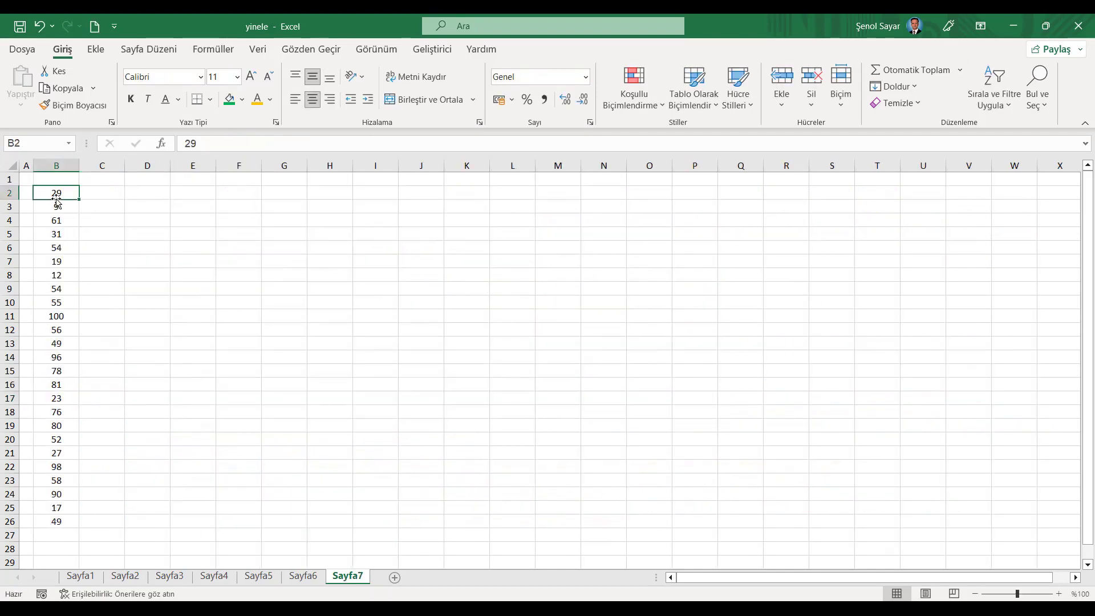
- Copy Sayfa7's B2:B26 and paste it at C2 as transposed values
left_click_drag(63, 194, 57, 522)
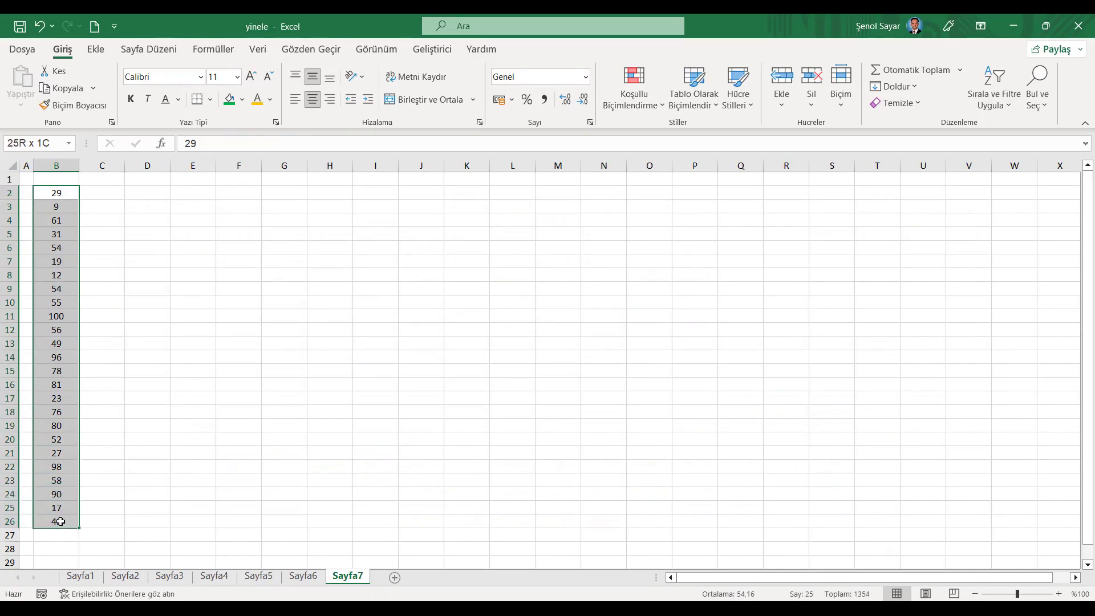
left_click(63, 88)
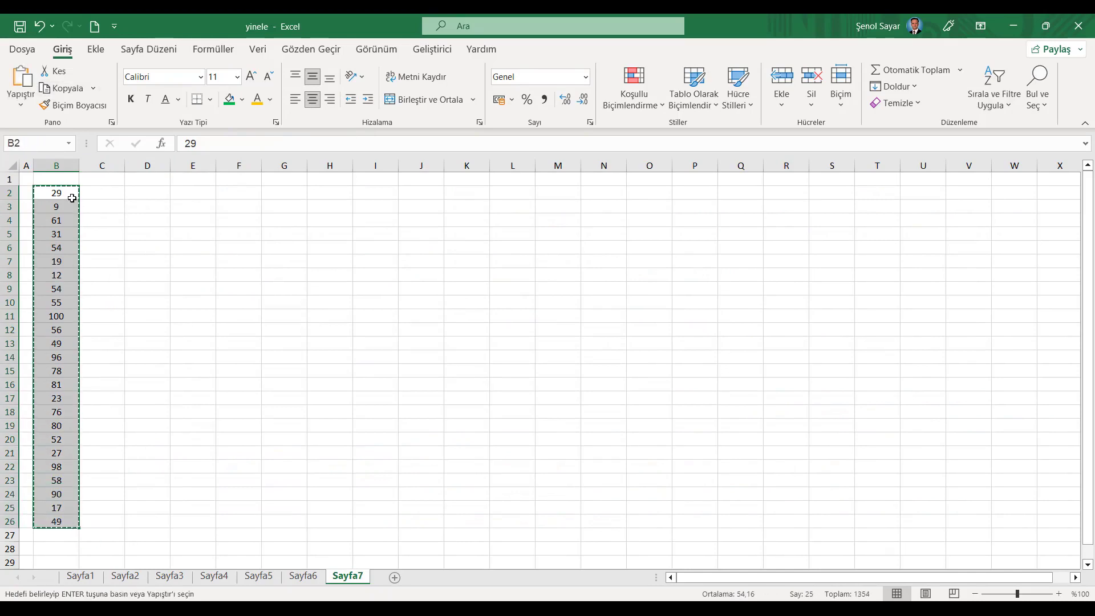
right_click(103, 194)
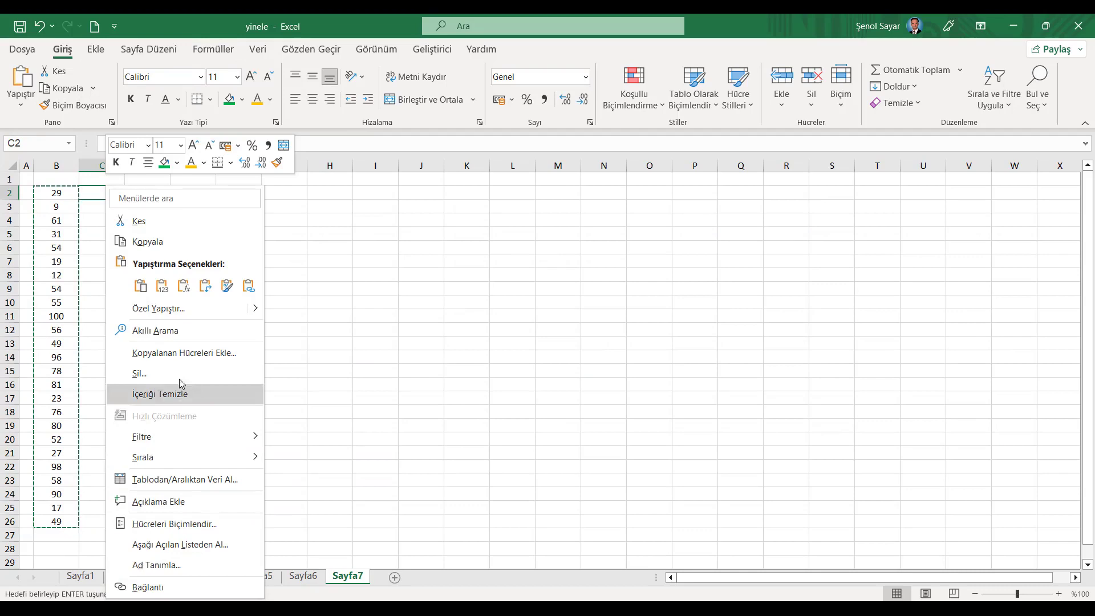
left_click(170, 308)
left_click(203, 408)
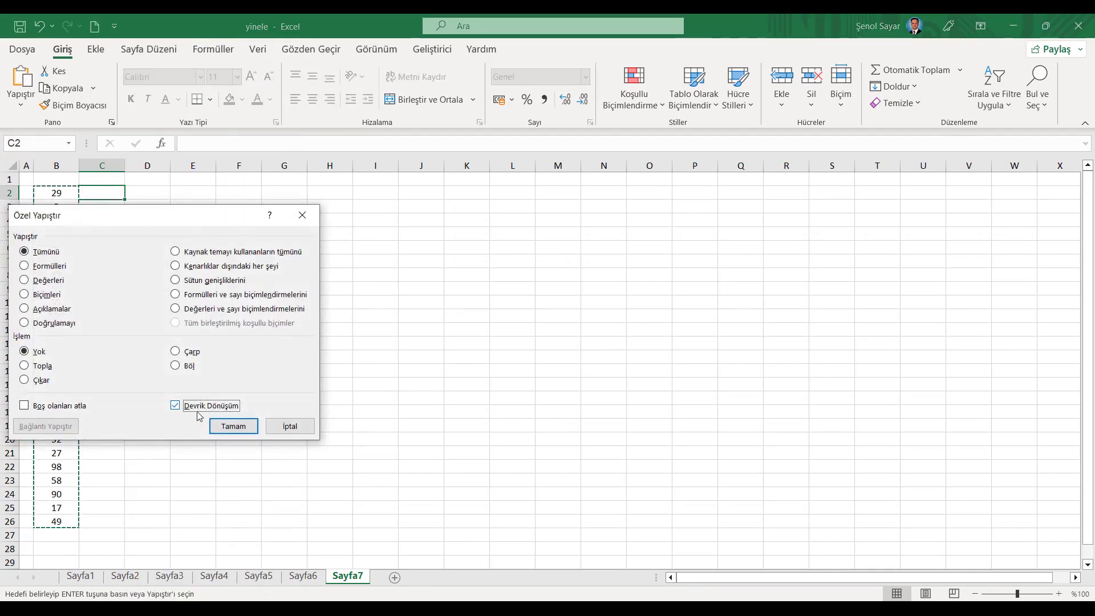
left_click(40, 282)
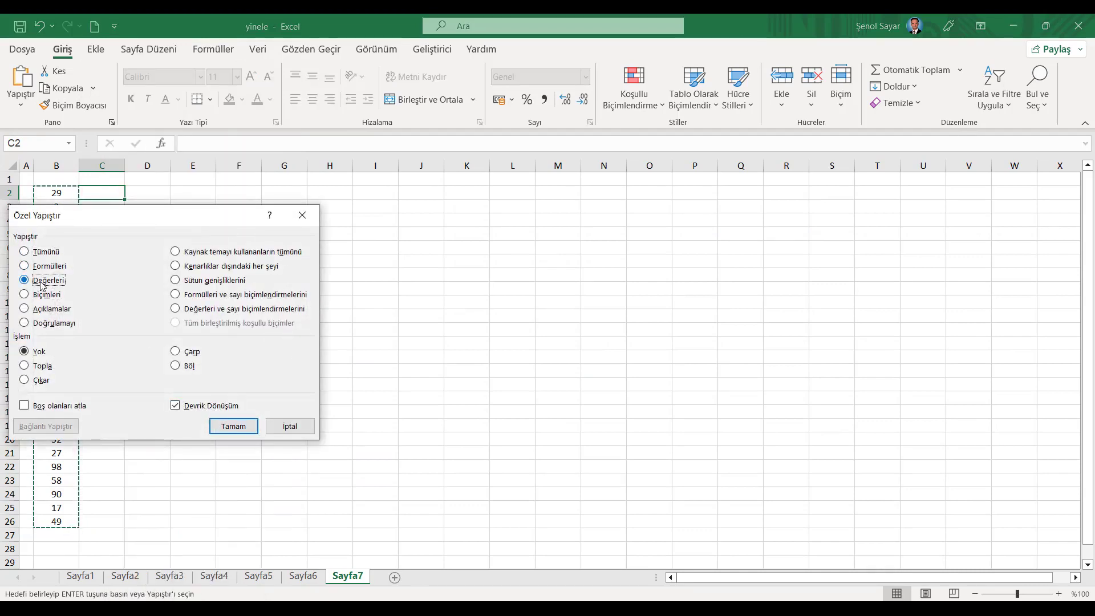
left_click(234, 427)
- Delete the original vertical column B
left_click(57, 166)
right_click(57, 166)
left_click(86, 334)
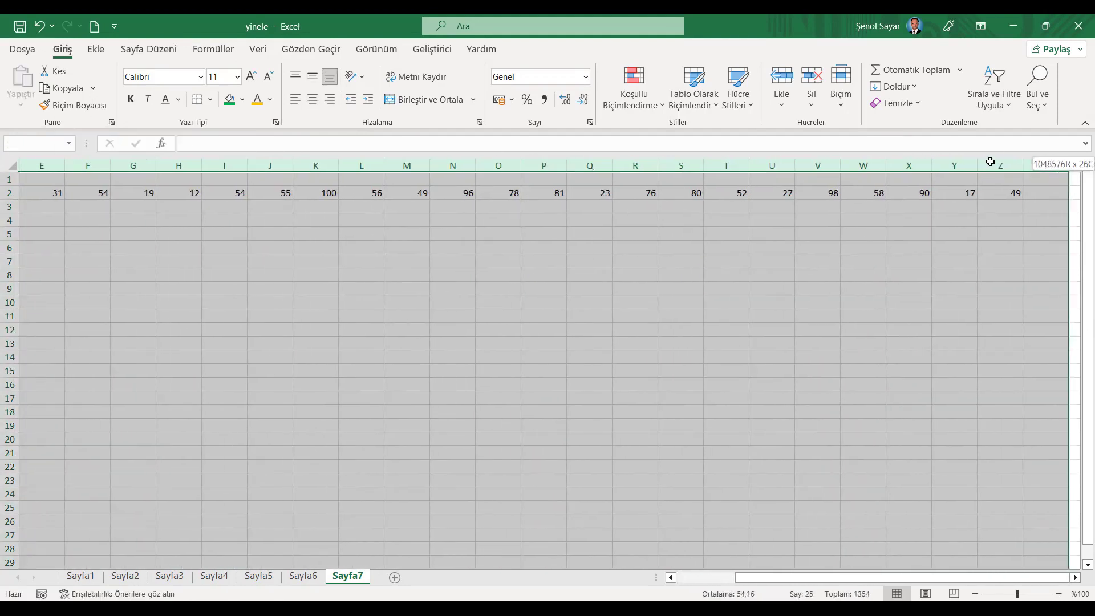
- Narrow columns B through Z
left_click_drag(66, 167, 981, 439)
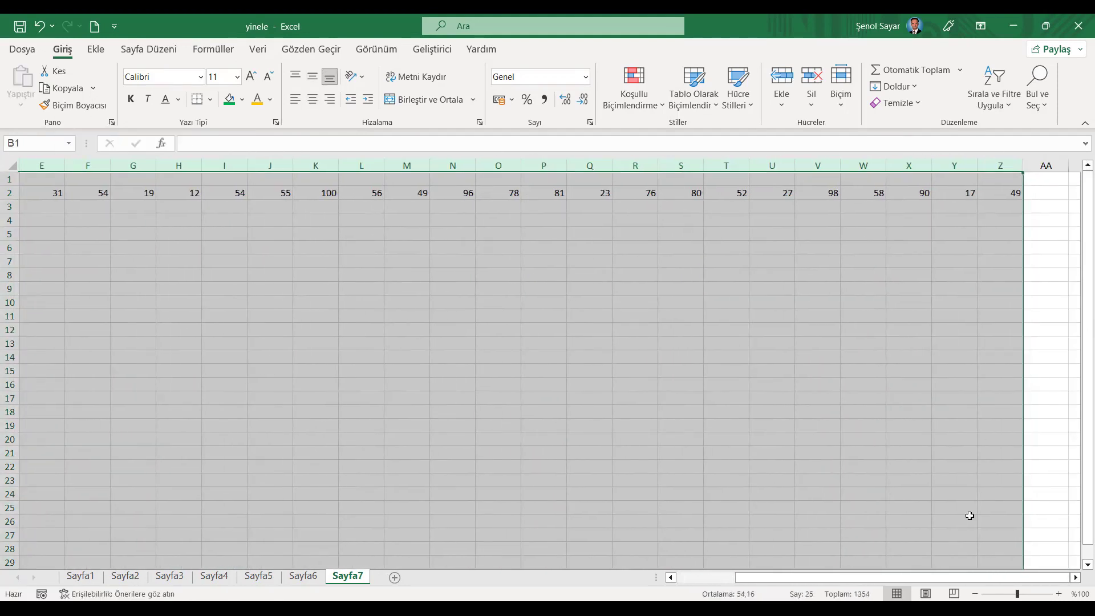
left_click_drag(918, 583, 859, 583)
left_click_drag(79, 166, 57, 166)
- Enter =YİNELE("l";B2) in B3 to repeat bars by B2's value
left_click(46, 193)
left_click(46, 211)
type("=")
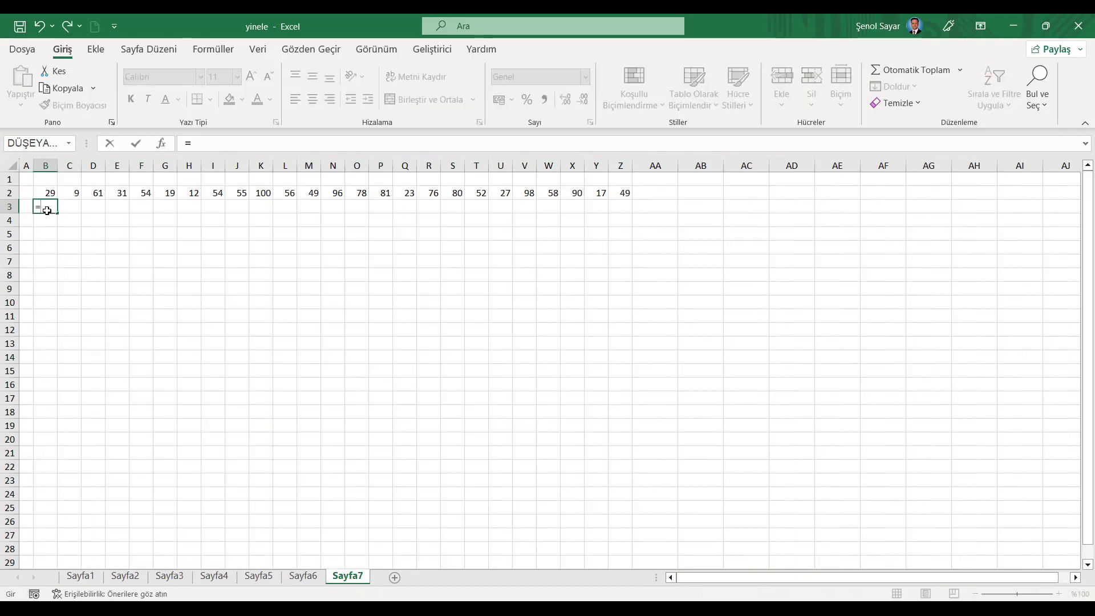
type("YİNE")
key("Tab")
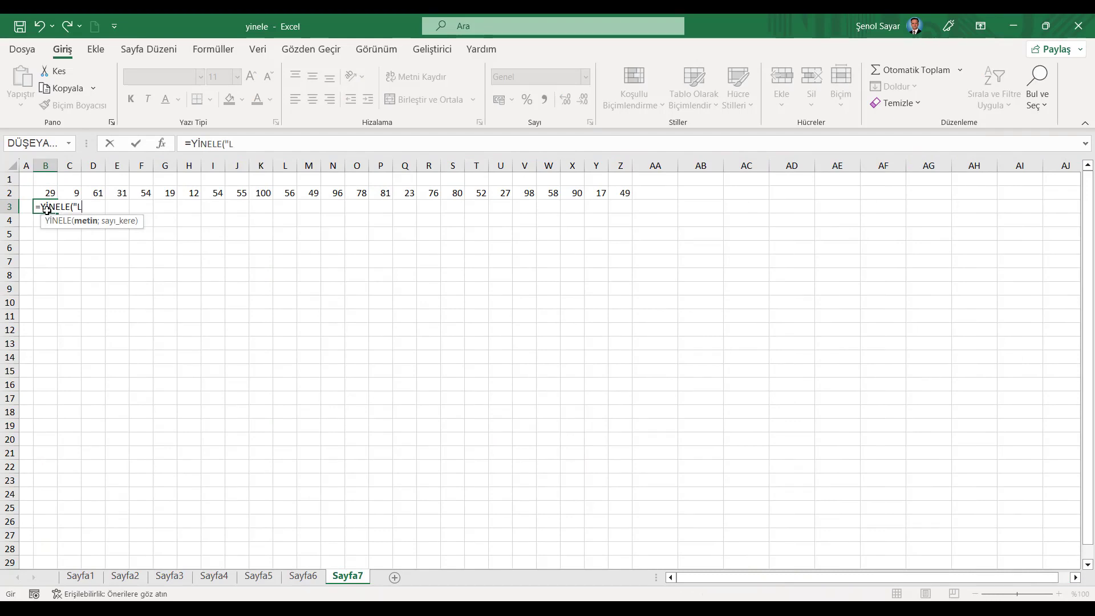
type("\"")
key("Caps_Lock")
type("l")
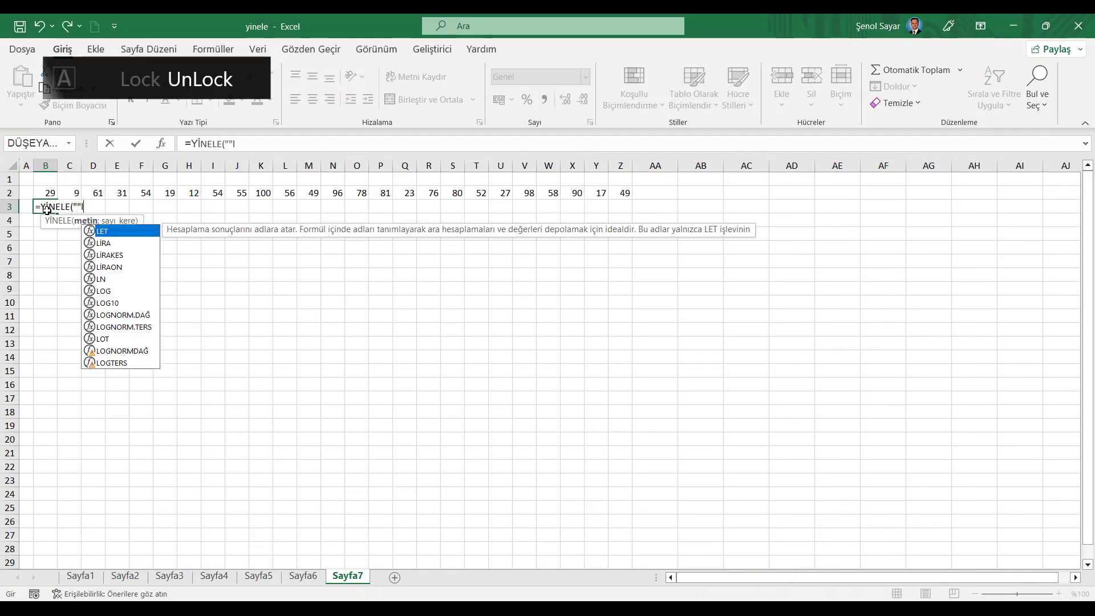
key("BackSpace")
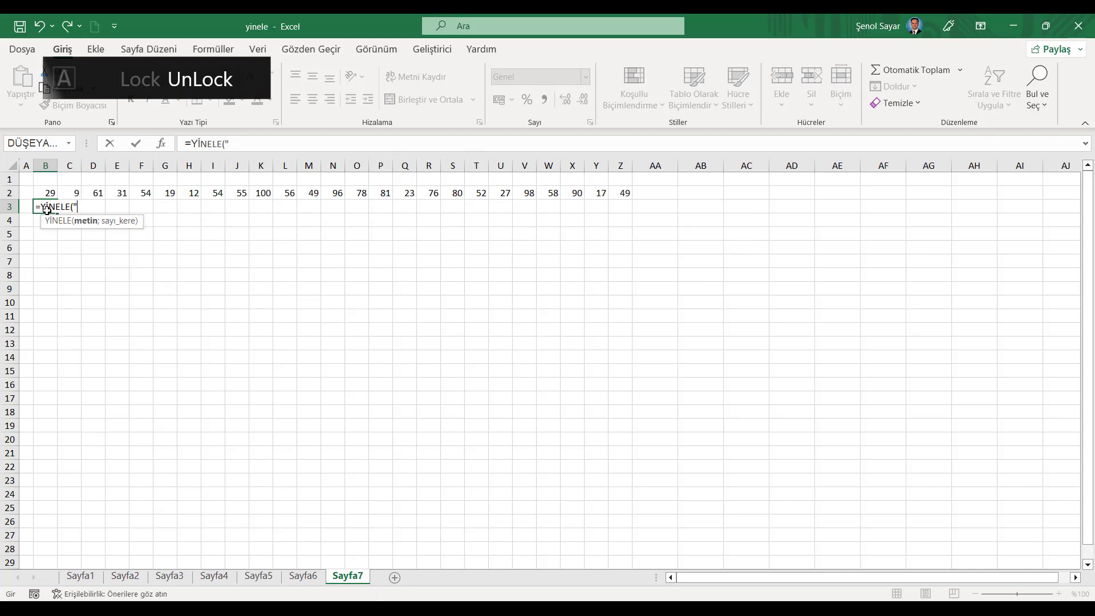
type("l\";")
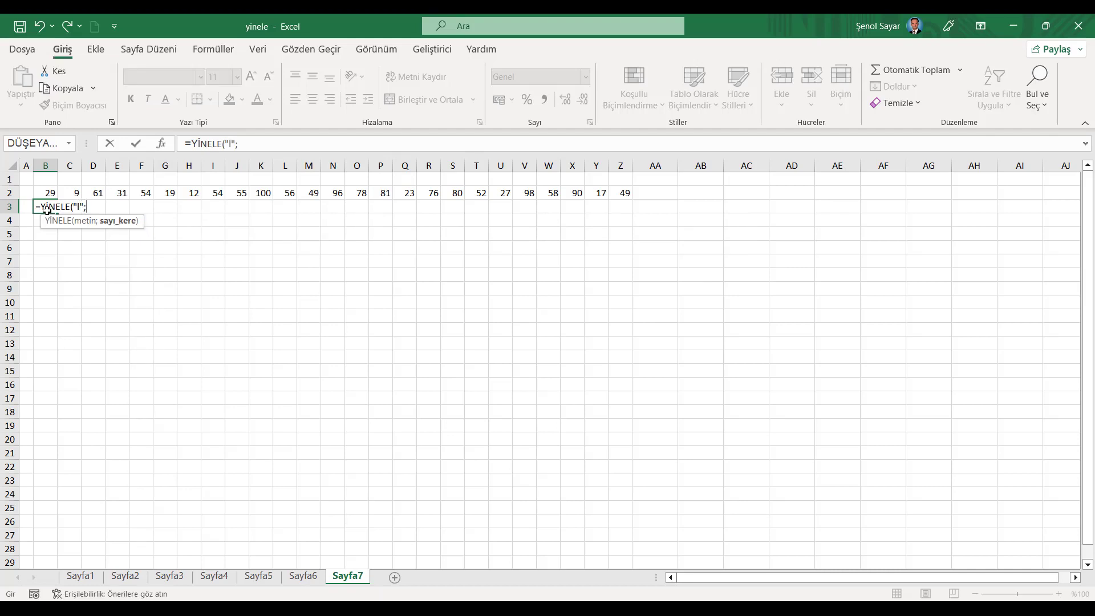
left_click(45, 193)
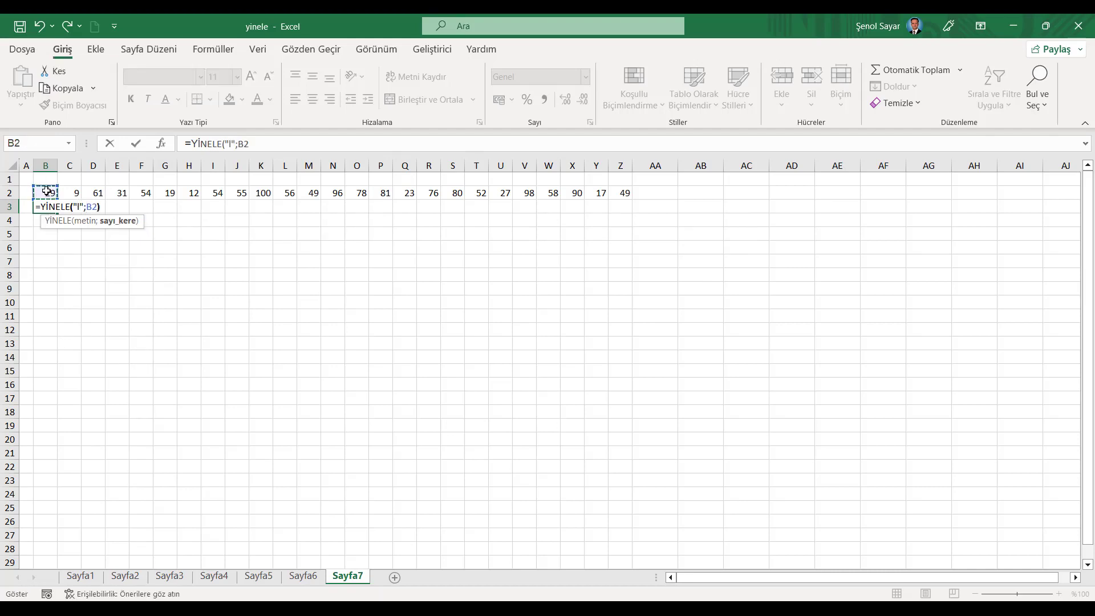
key("Return")
left_click(48, 204)
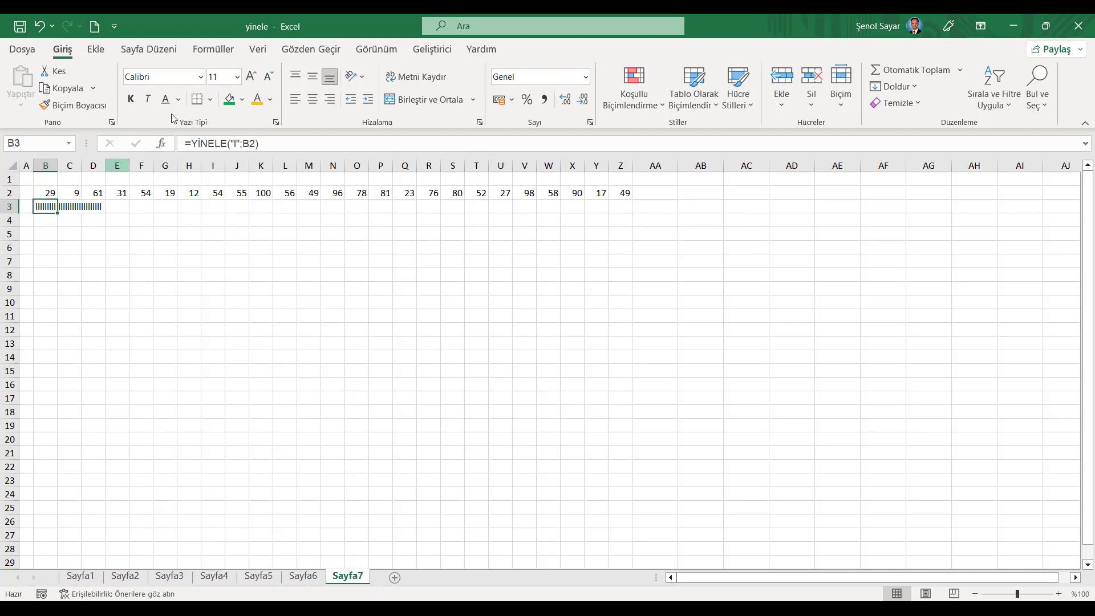
- Set B3's font to Wingdings and make row 3 much taller
left_click(201, 76)
left_click_drag(329, 110, 318, 467)
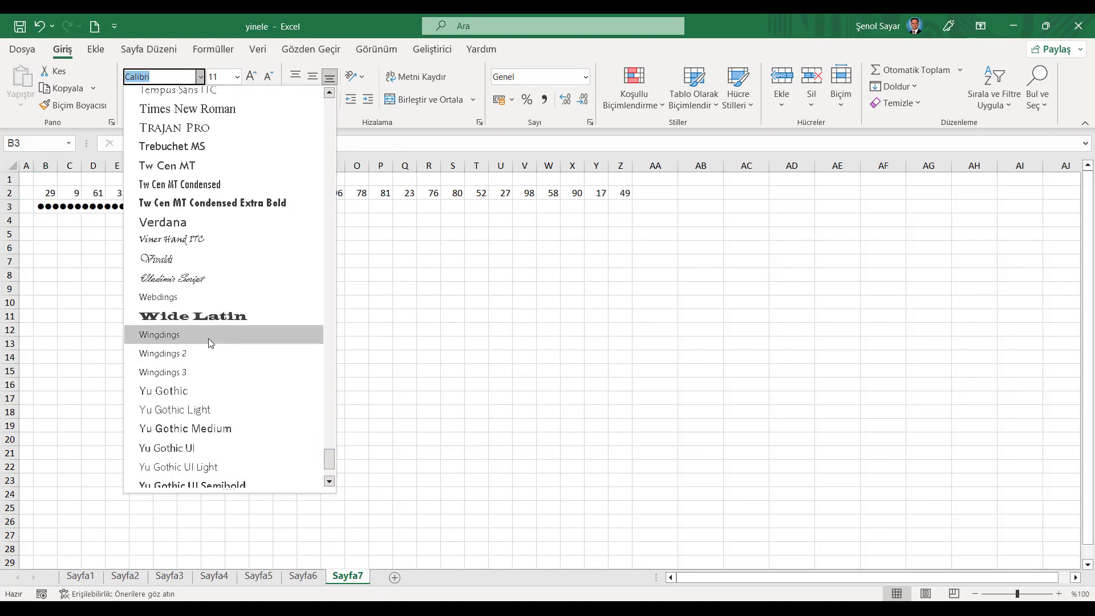
left_click(208, 338)
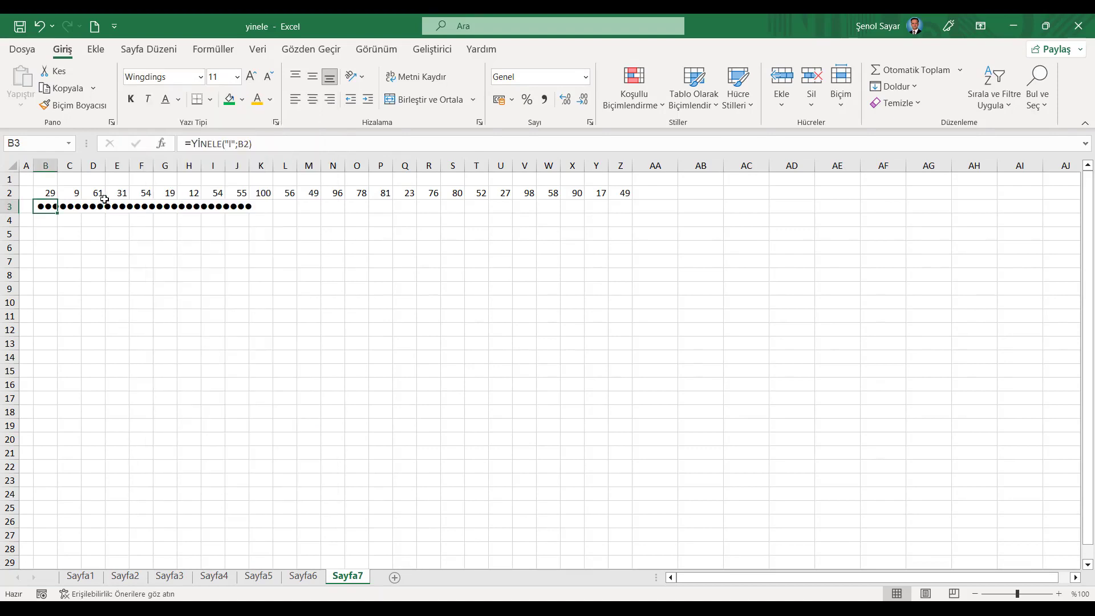
left_click(16, 207)
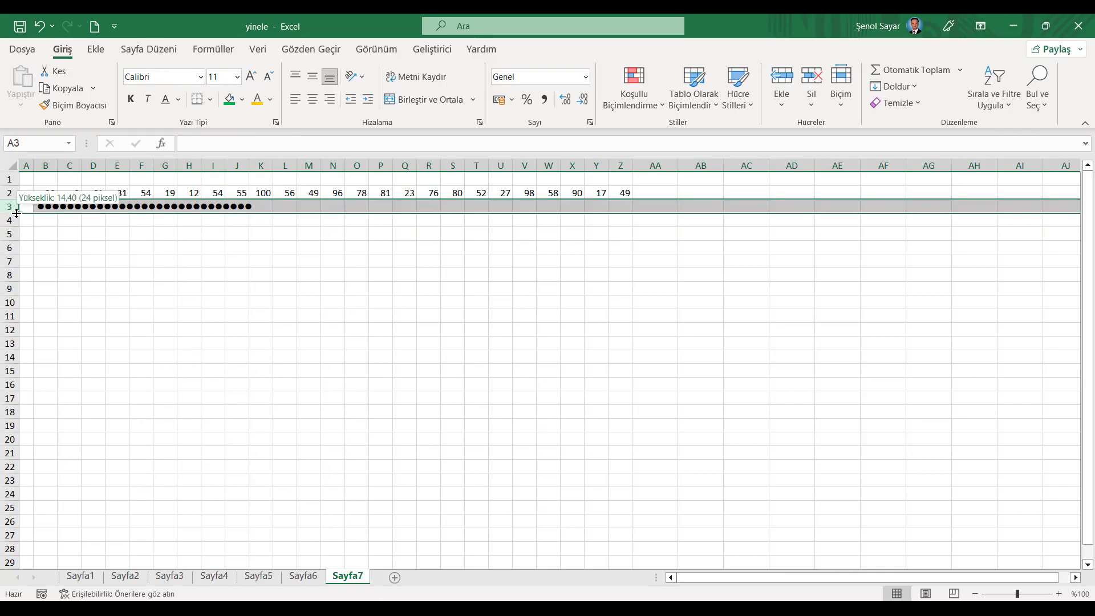
left_click_drag(16, 212, 34, 510)
- Rotate B3's text upward and copy the dot-bar formula across C3:Z3
left_click(80, 447)
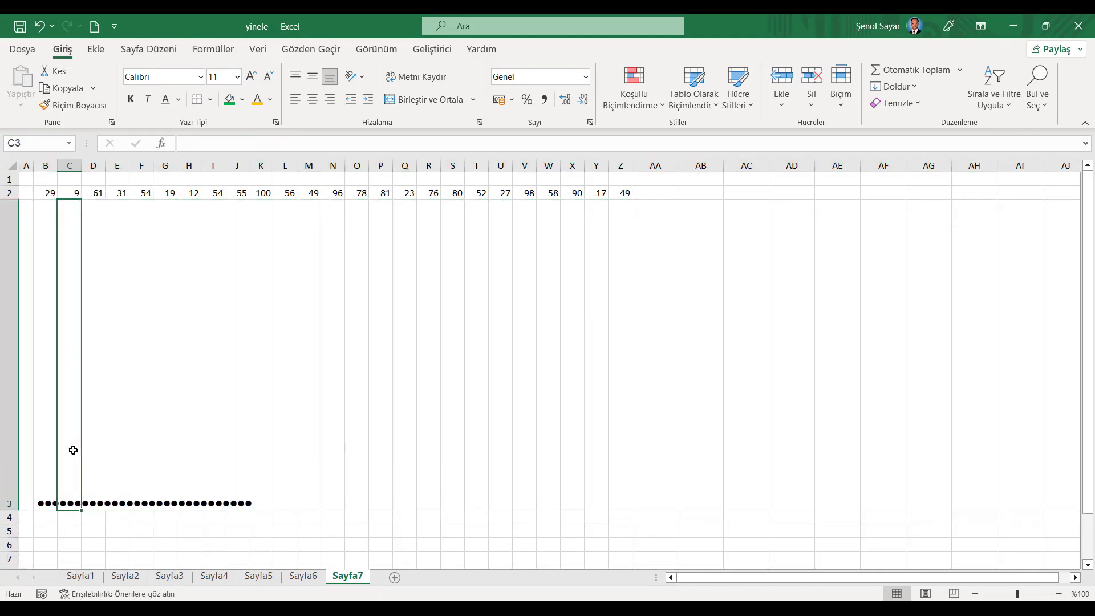
left_click(46, 474)
left_click(364, 78)
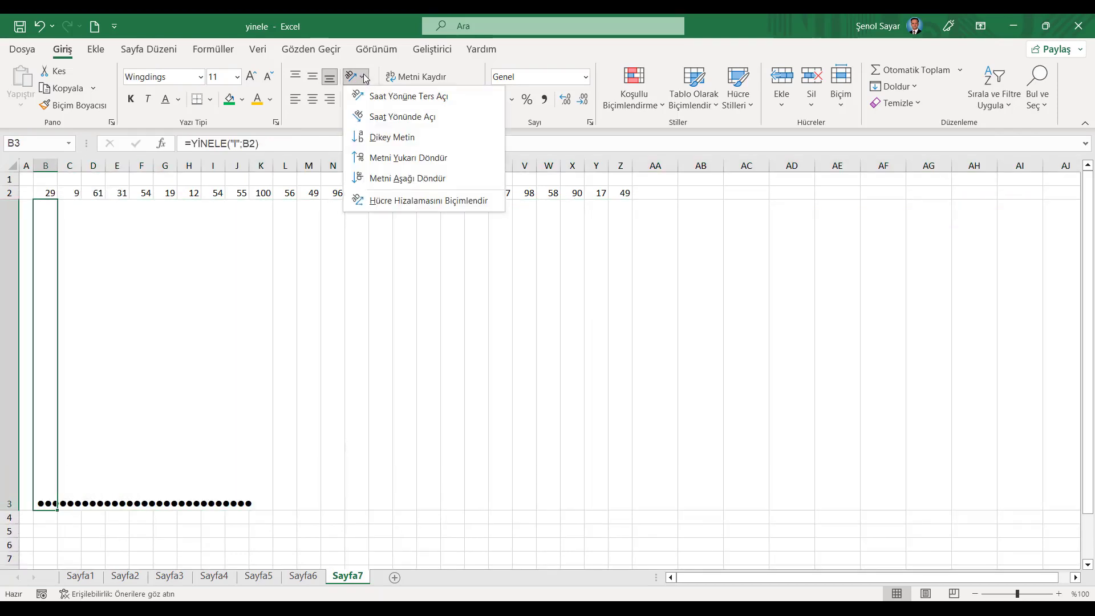
left_click(382, 163)
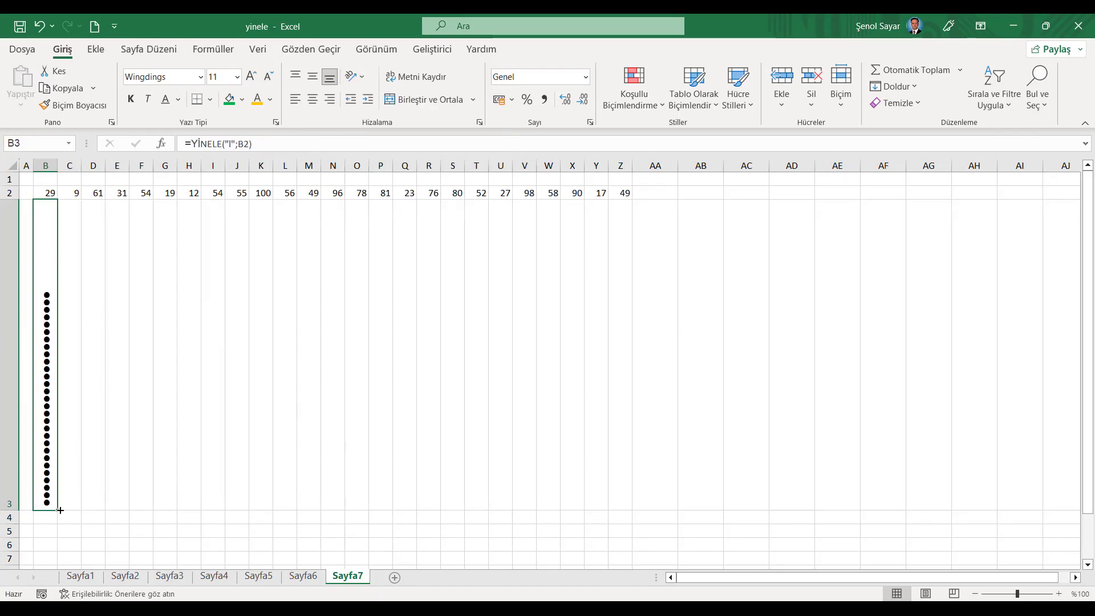
left_click_drag(60, 510, 633, 511)
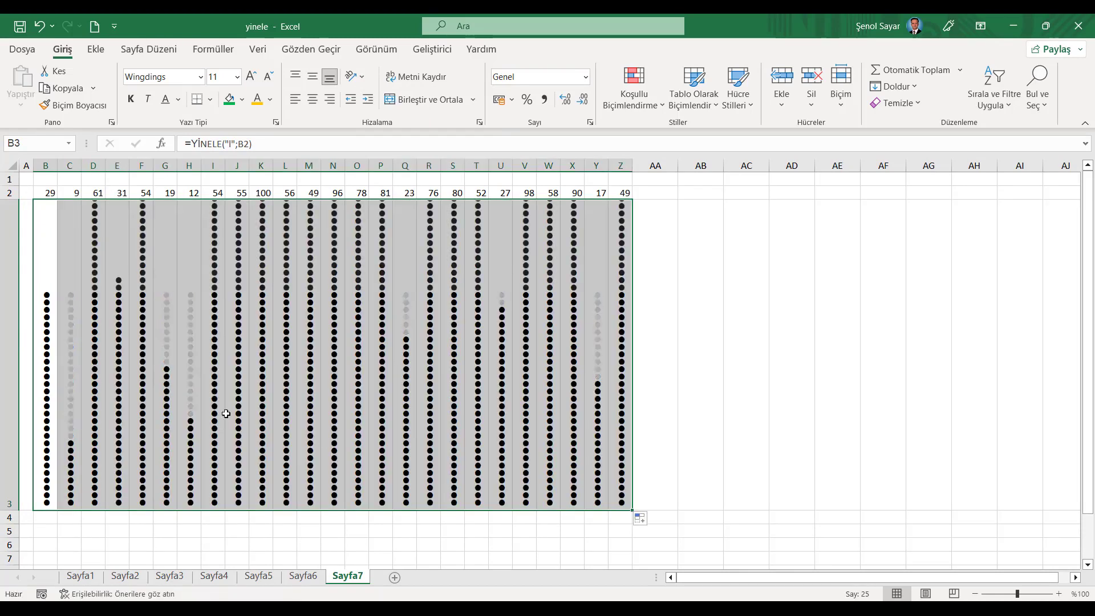
- Make row 3 taller and colour the B3:K3 dot bars purple
left_click(10, 450)
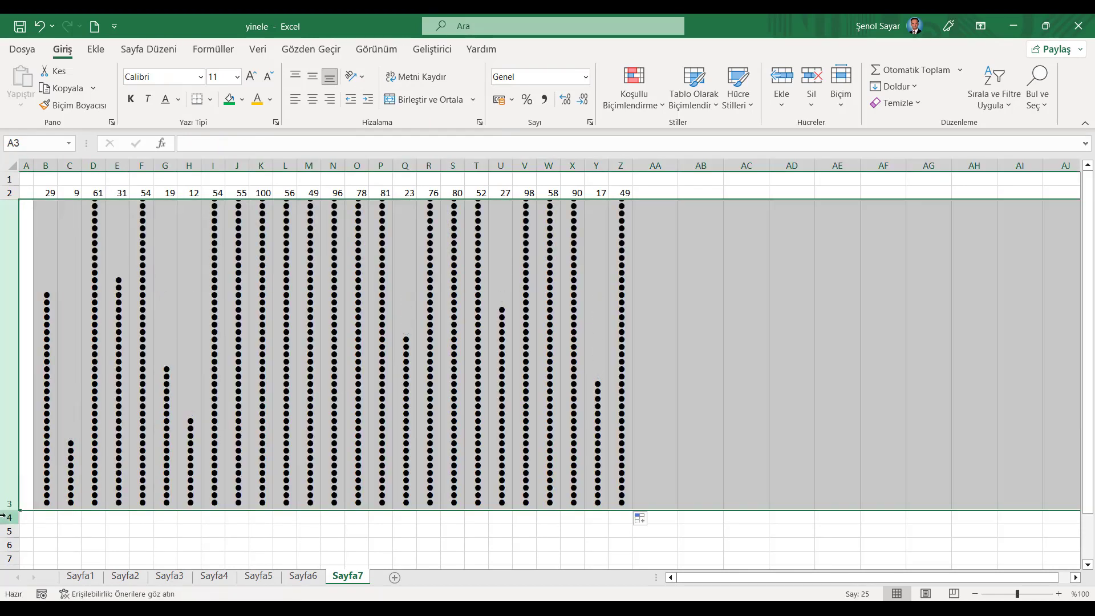
left_click_drag(7, 512, 11, 551)
left_click(50, 448)
left_click_drag(51, 448, 264, 407)
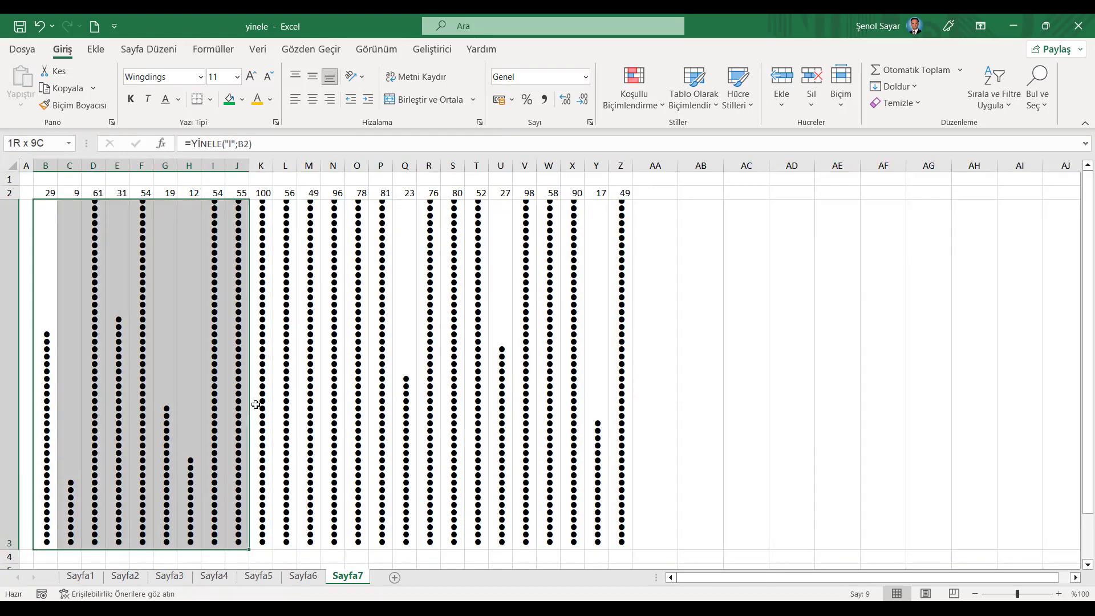
left_click(271, 100)
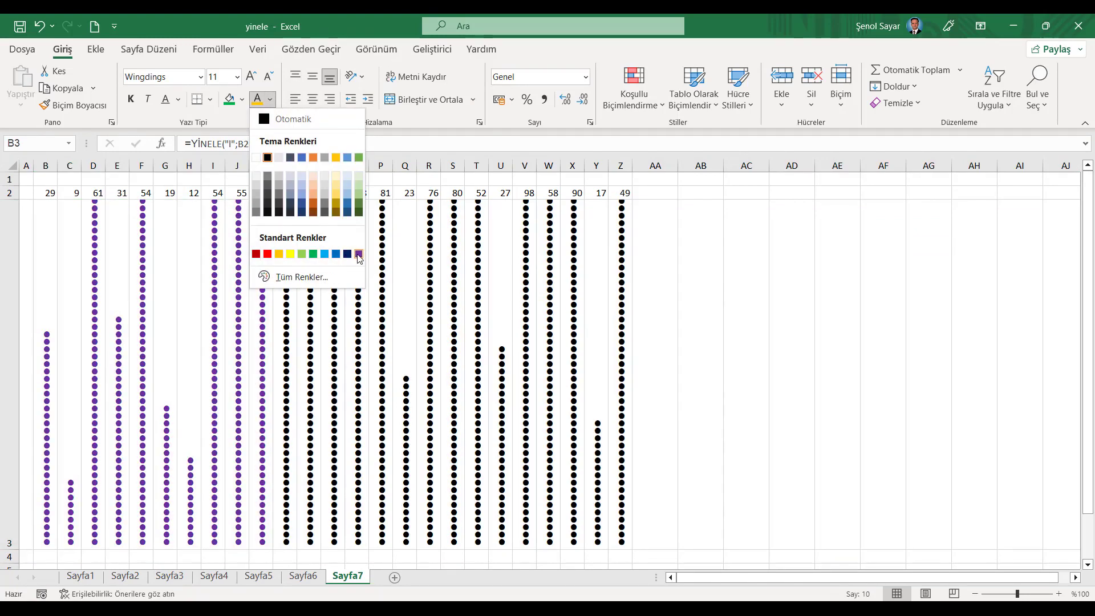
left_click(359, 255)
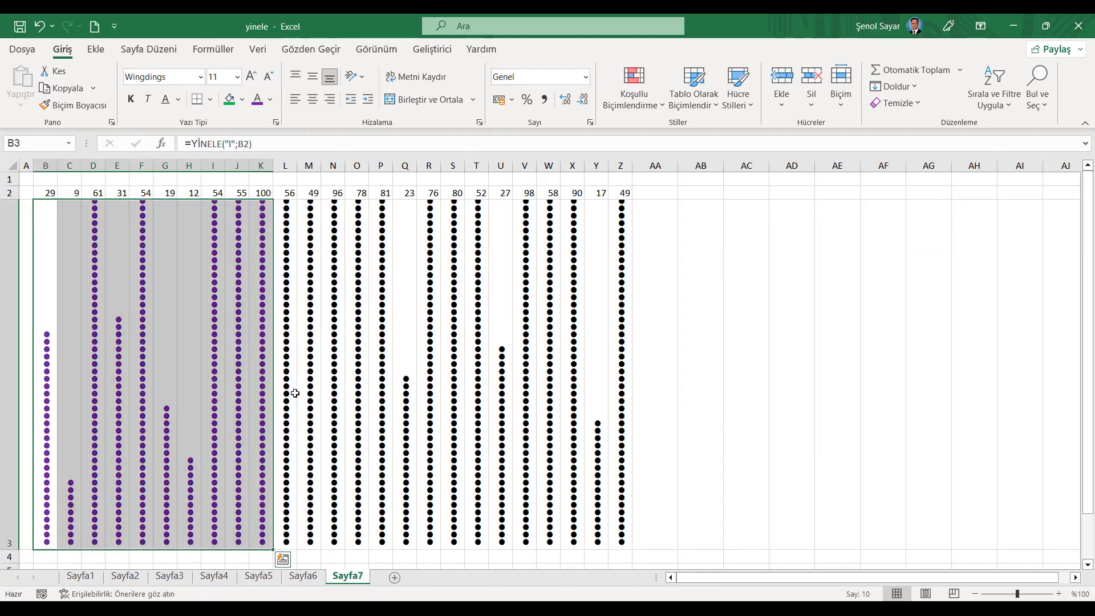
- Change L3's formula to repeat a space instead of a character and fill it across M3:Z3
left_click(288, 394)
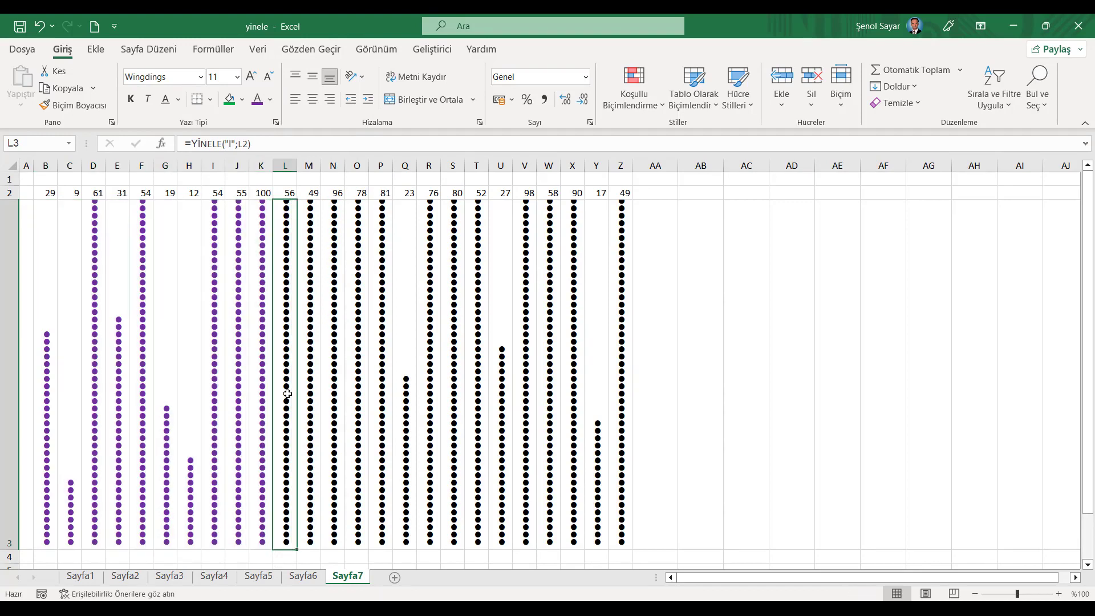
left_click(233, 144)
key("BackSpace")
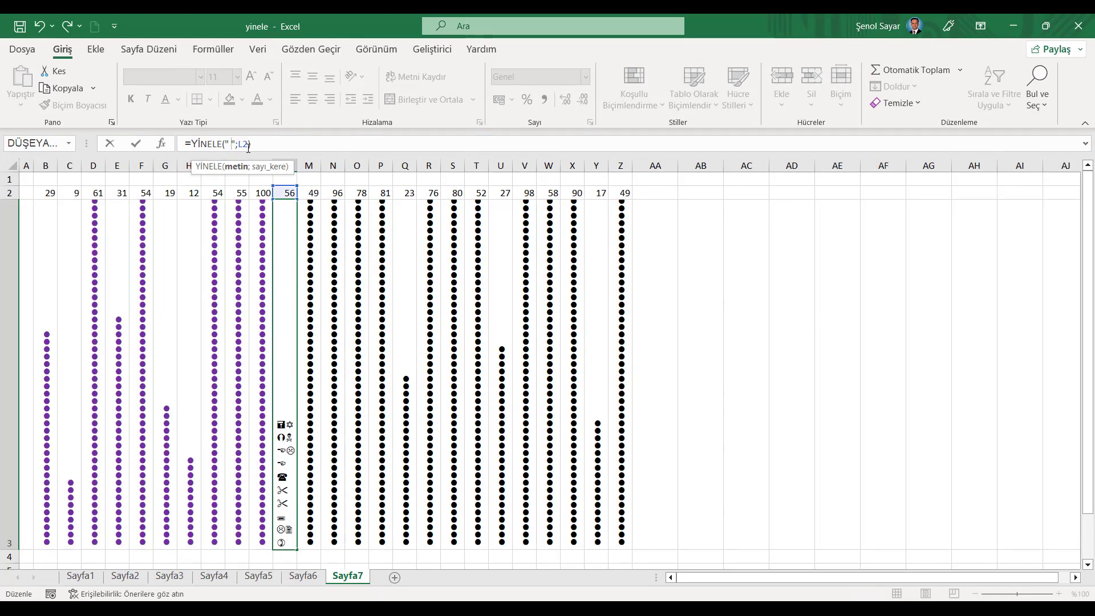
key("Return")
left_click_drag(288, 347, 612, 371)
key("ctrl+r")
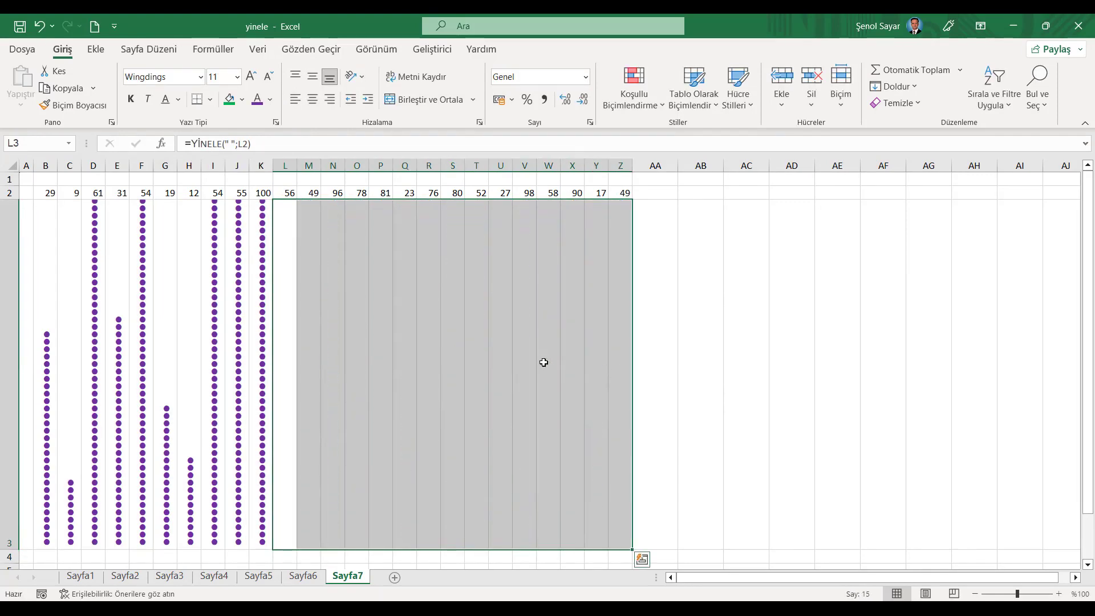
left_click(289, 375)
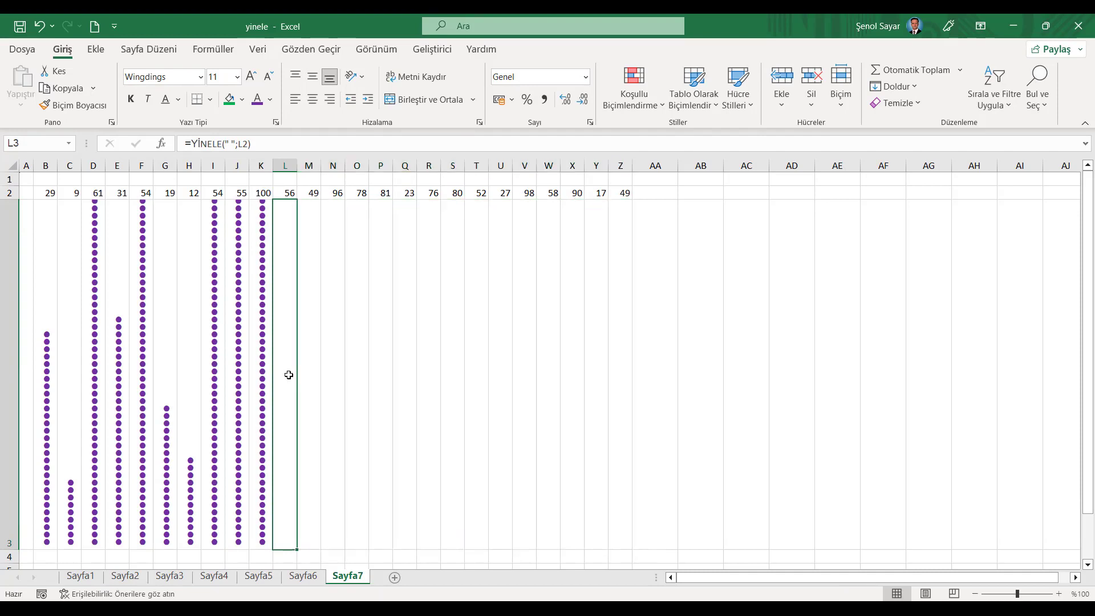
left_click(276, 123)
- Give L3 a red strikethrough font
left_click(606, 400)
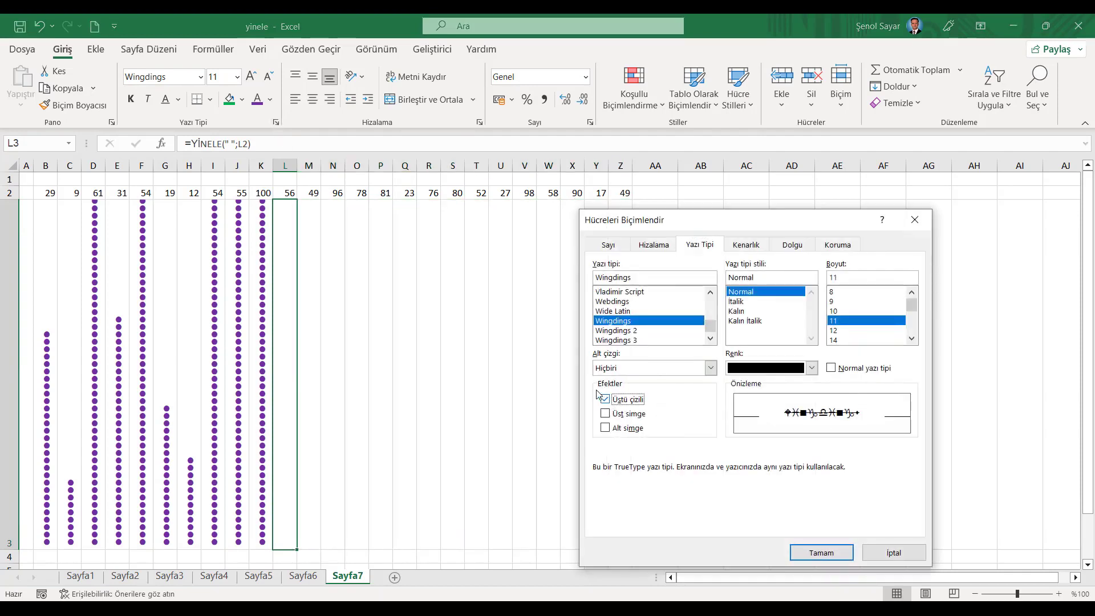
left_click(809, 553)
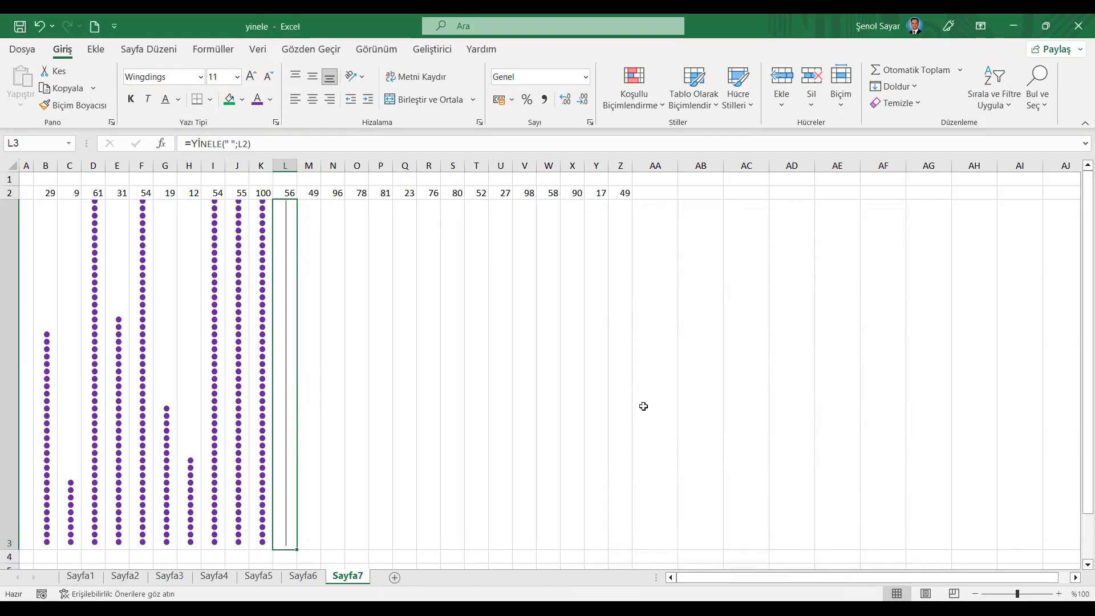
left_click(270, 99)
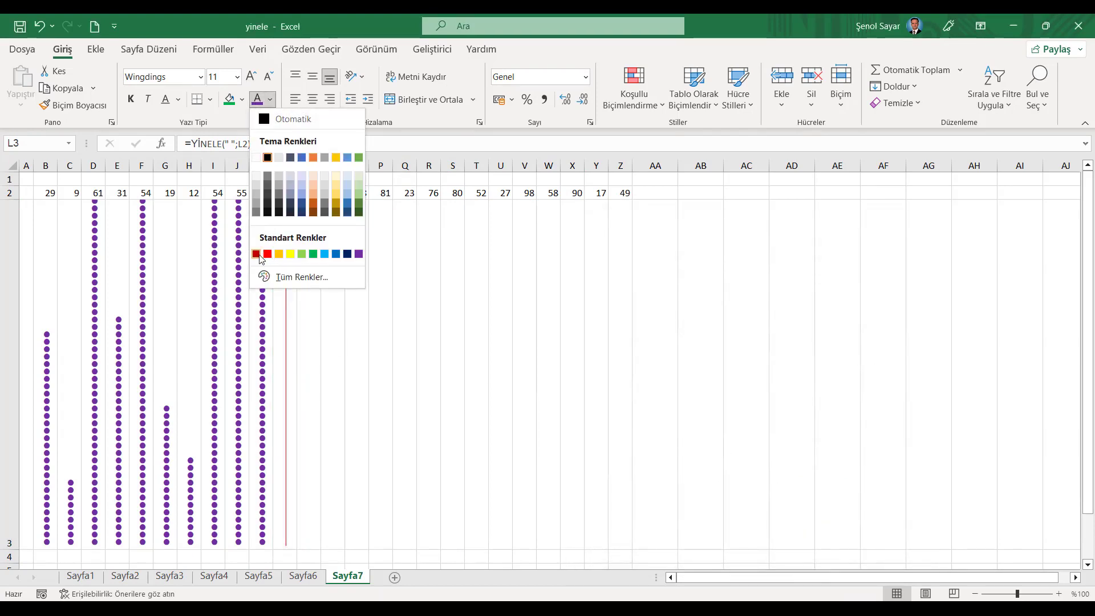
left_click(266, 254)
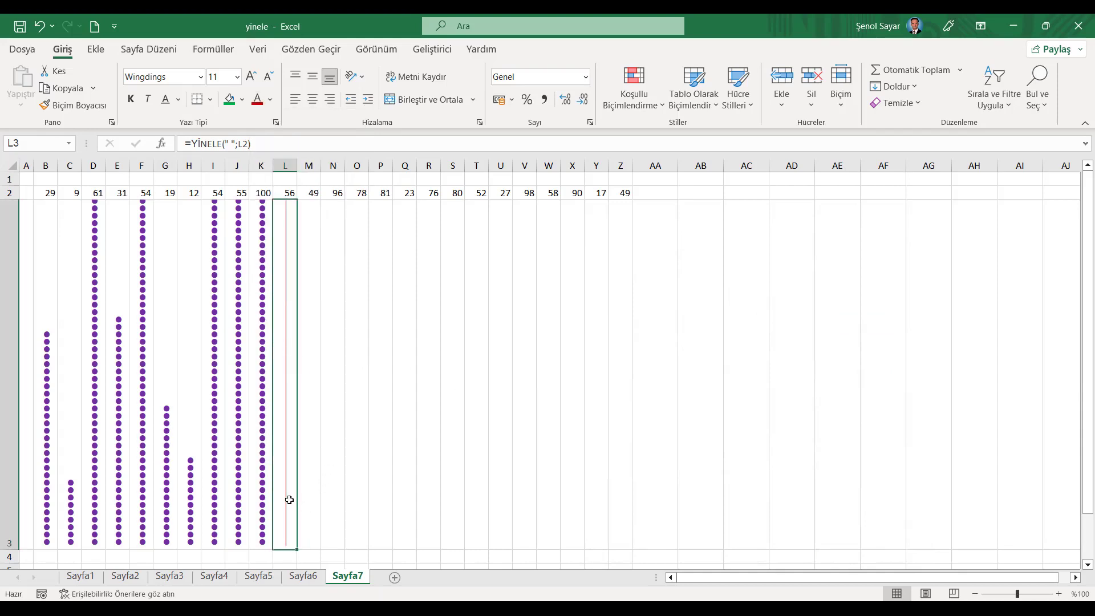
- Fill L3's red strikethrough across M3:Z3 so the lines follow row 2's values
left_click_drag(289, 500, 615, 498)
key("ctrl+r")
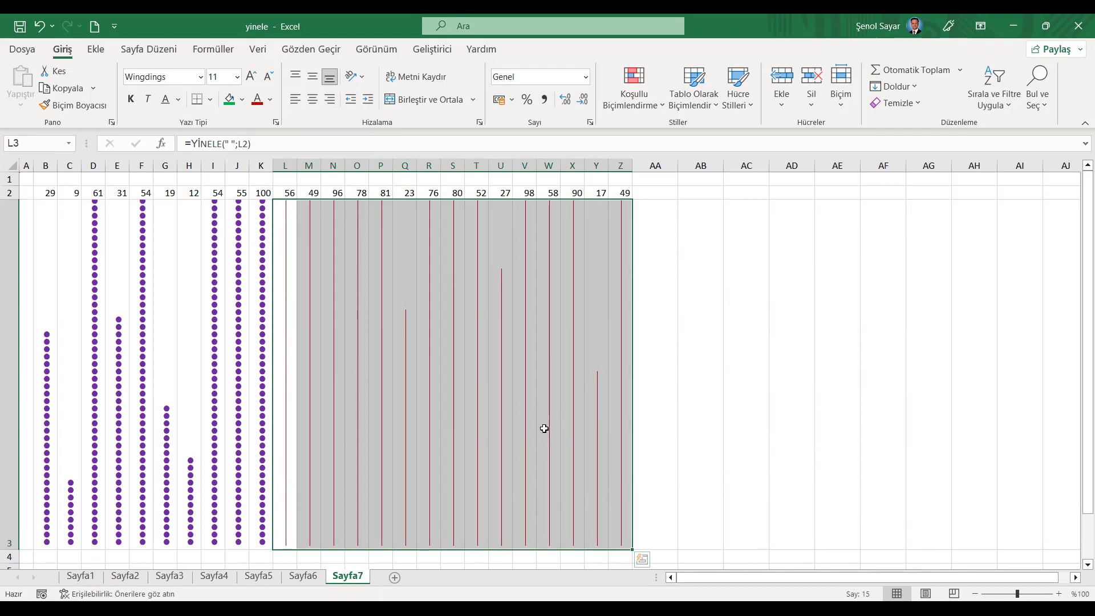
left_click_drag(282, 411, 510, 416)
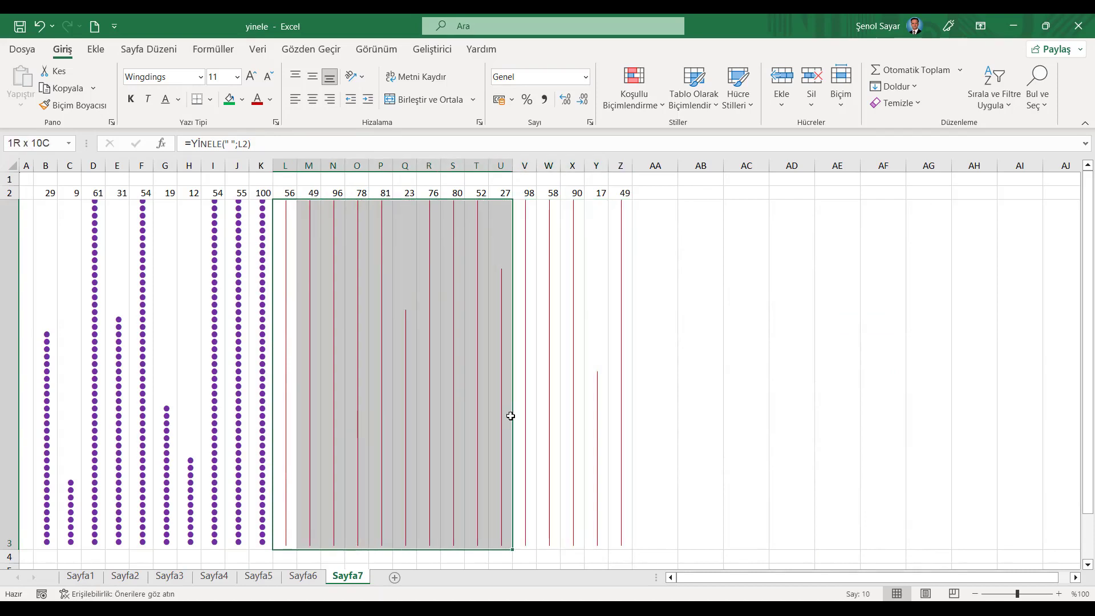
left_click_drag(535, 425, 608, 425)
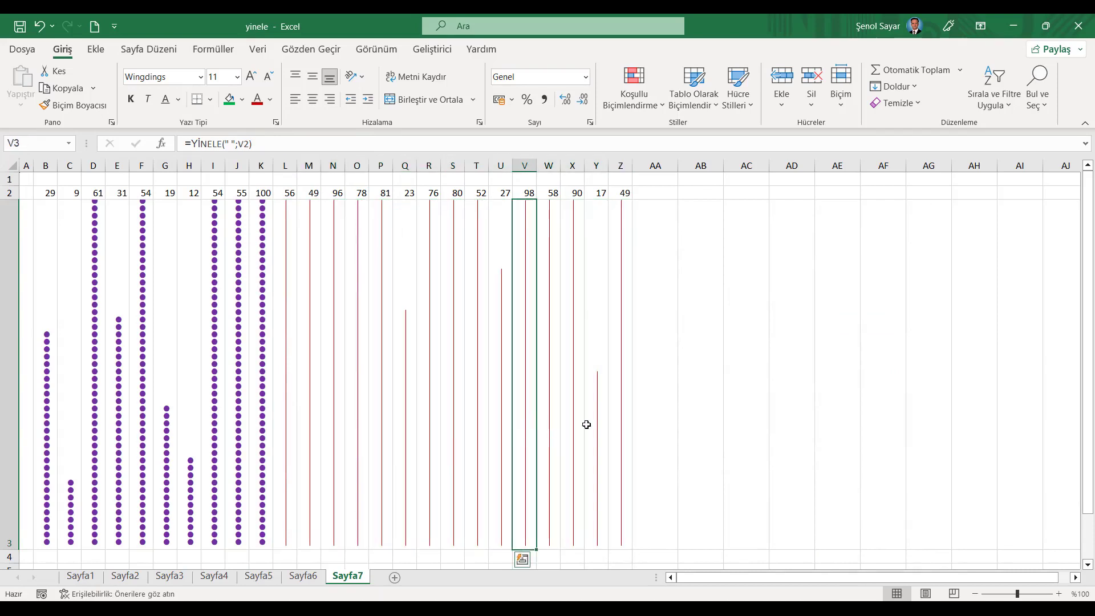
left_click(525, 427)
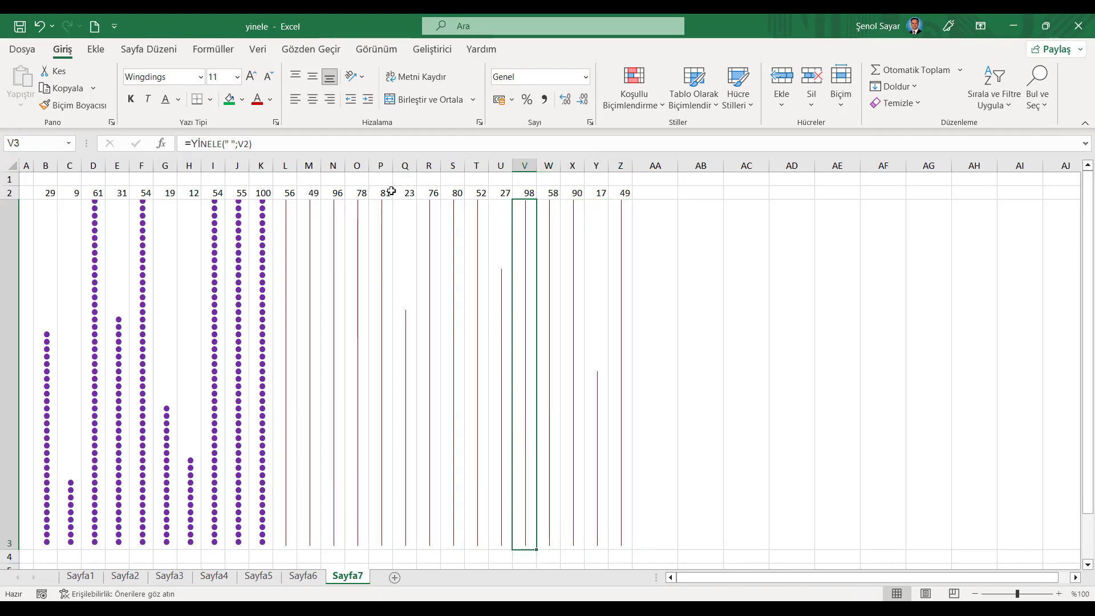
- Rewrite V3's formula as =YİNELE(" ";V2-1)&"I", correcting the error it first raises
left_click(248, 144)
type("-1")
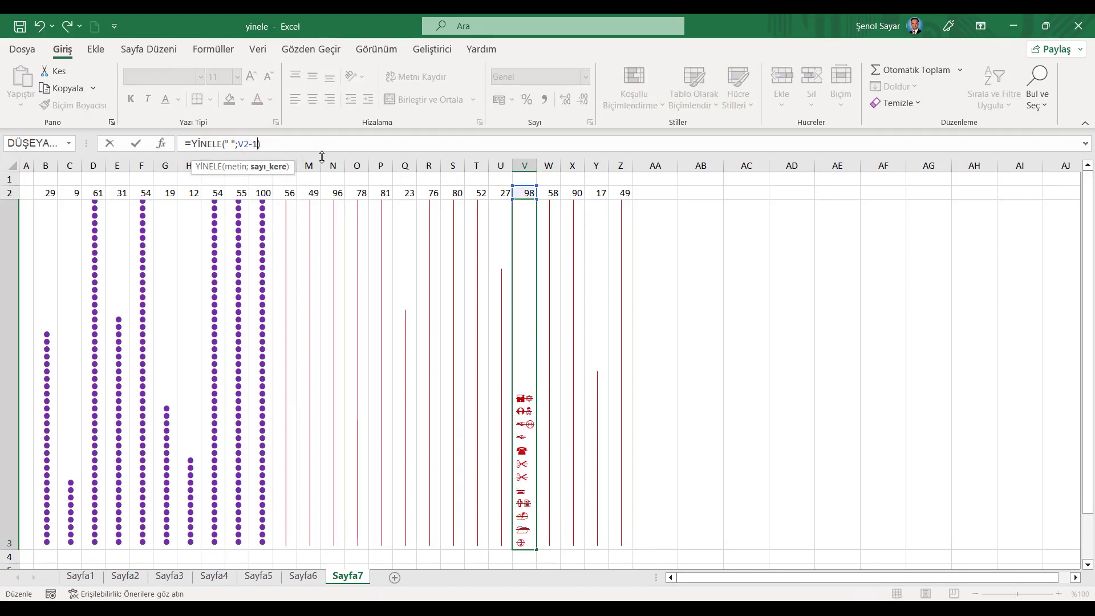
key("End")
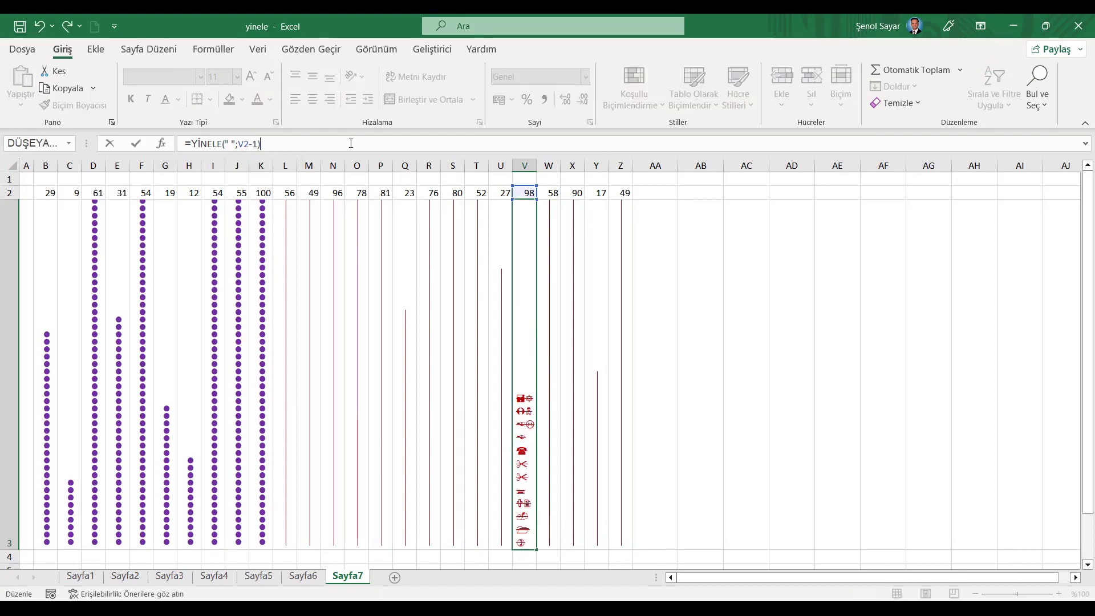
type("&1")
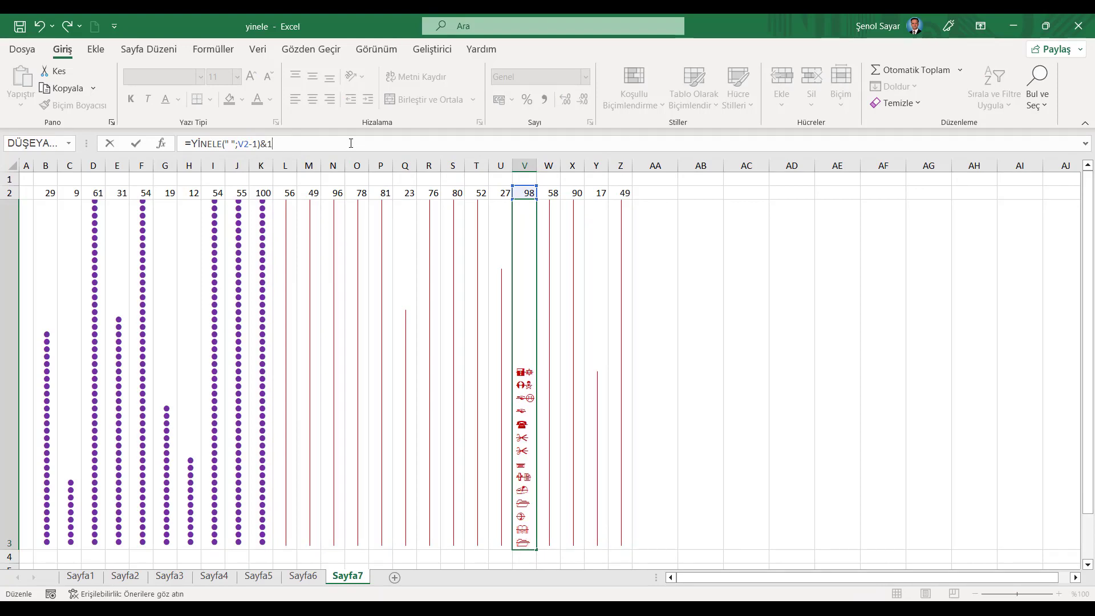
type("l")
key("BackSpace")
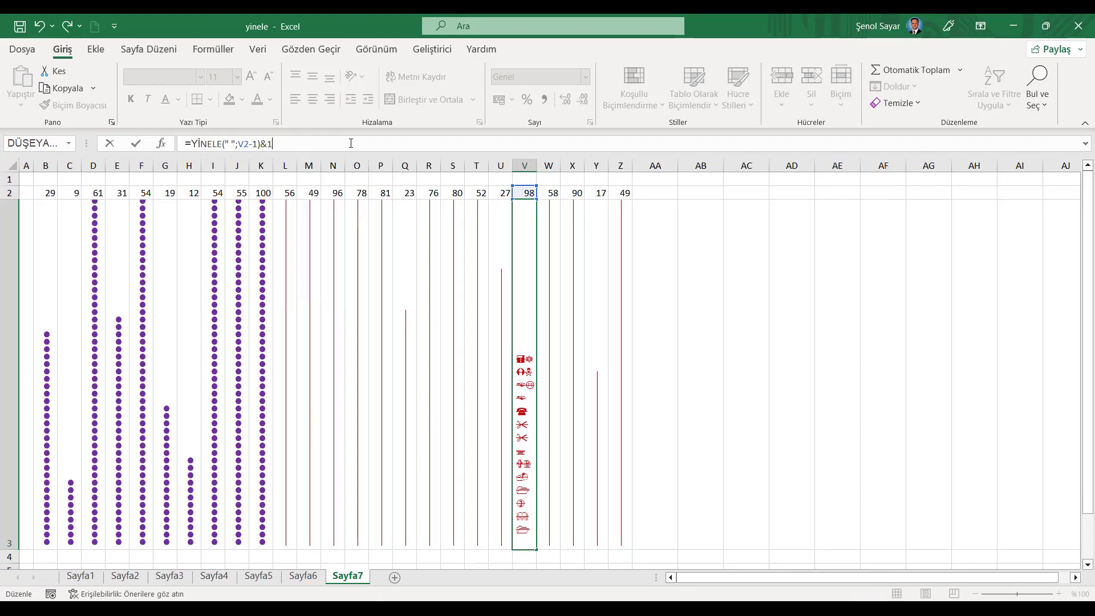
type("l")
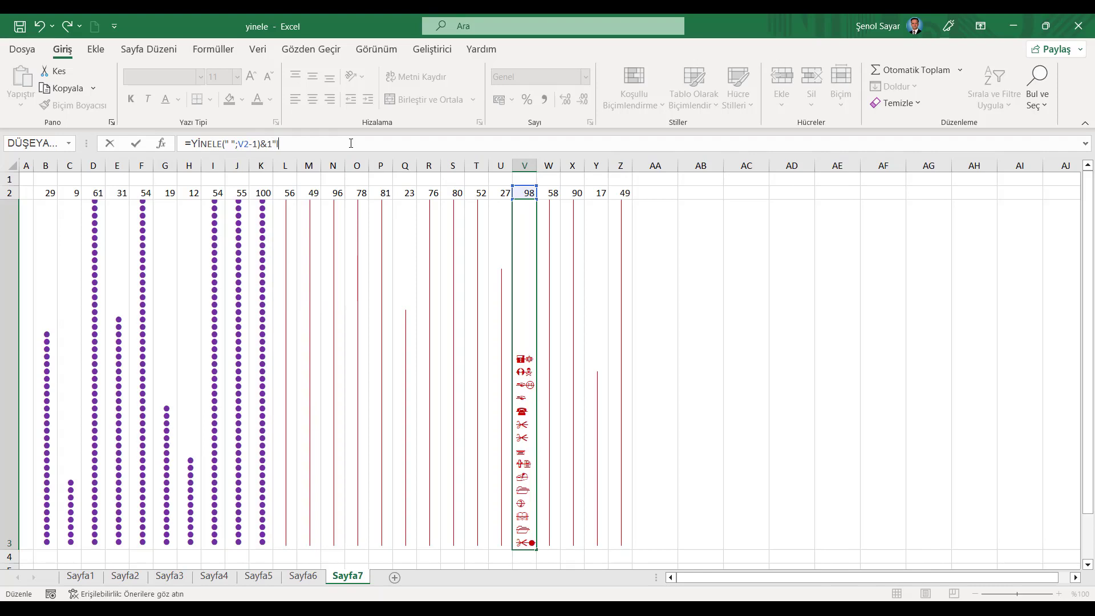
type("\"")
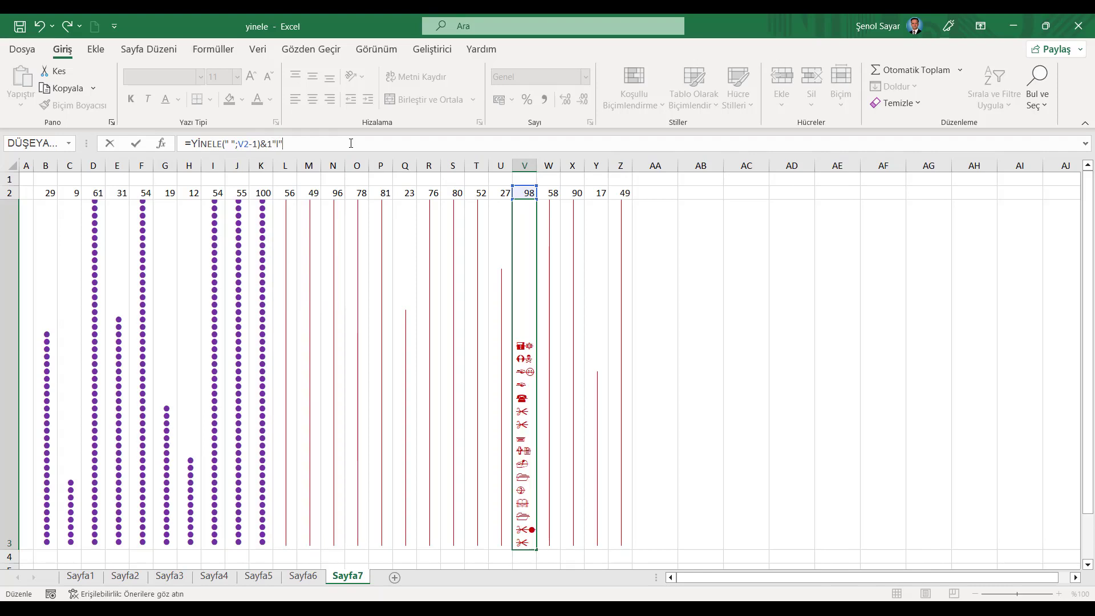
key("Return")
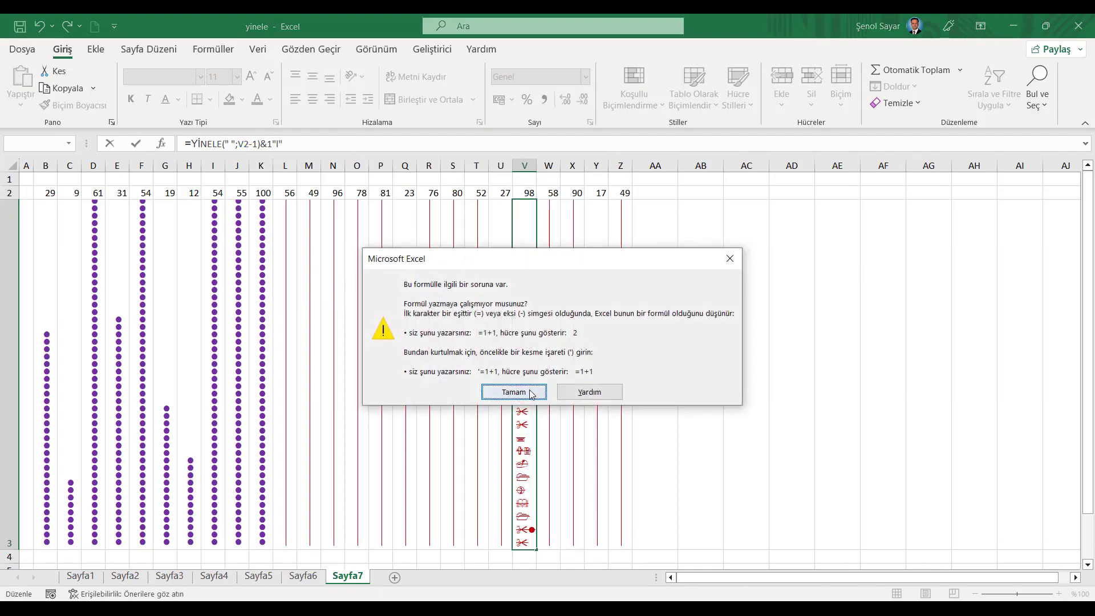
left_click(514, 392)
key("BackSpace")
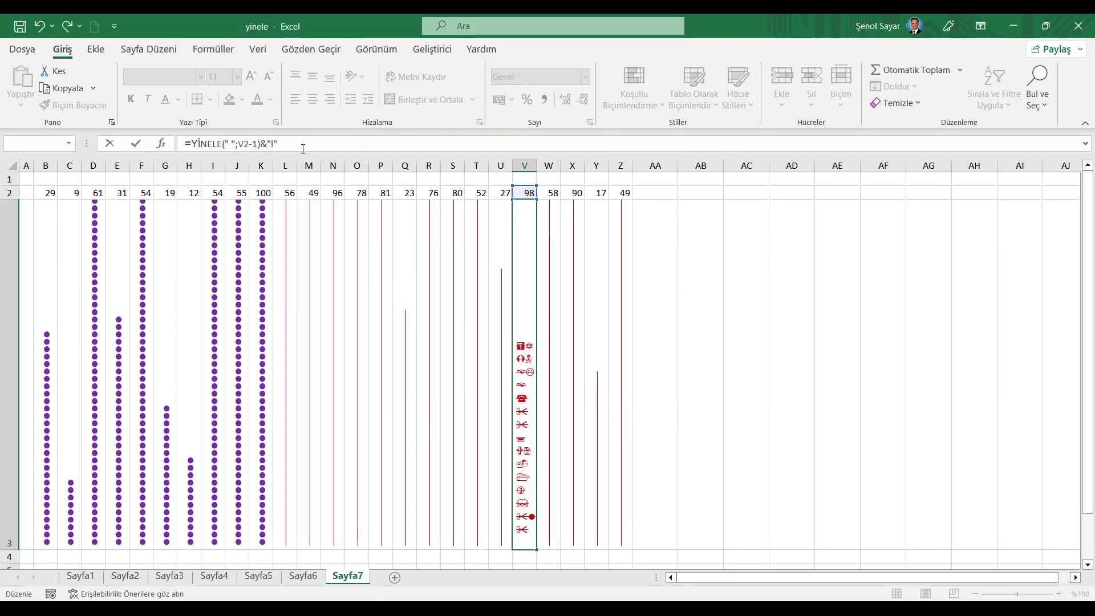
key("Return")
left_click(533, 443)
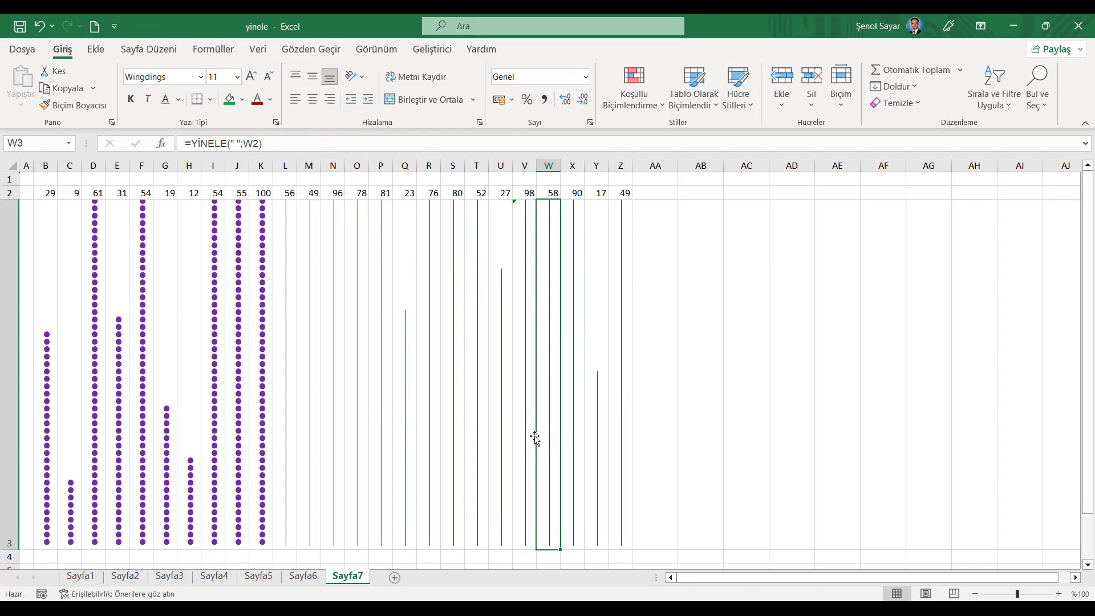
- Revise V3's formula, fill it across V3:AI3, and copy Z2's 49 across AA2:AI2
key("ctrl+z")
left_click(233, 145)
key("BackSpace")
key("Return")
left_click_drag(525, 418, 1003, 432)
key("ctrl+r")
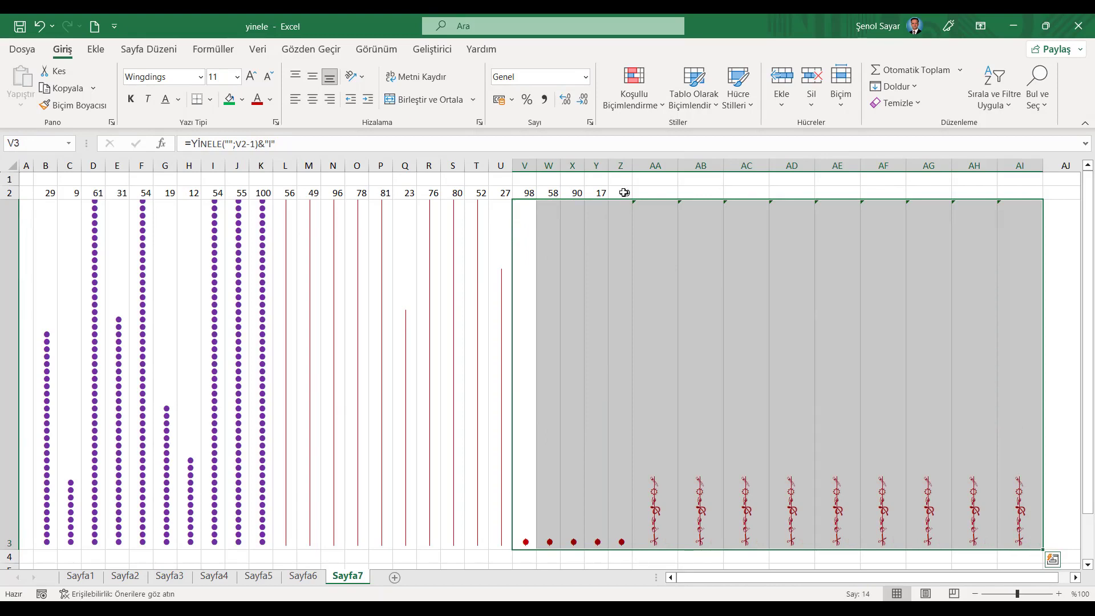
left_click(628, 193)
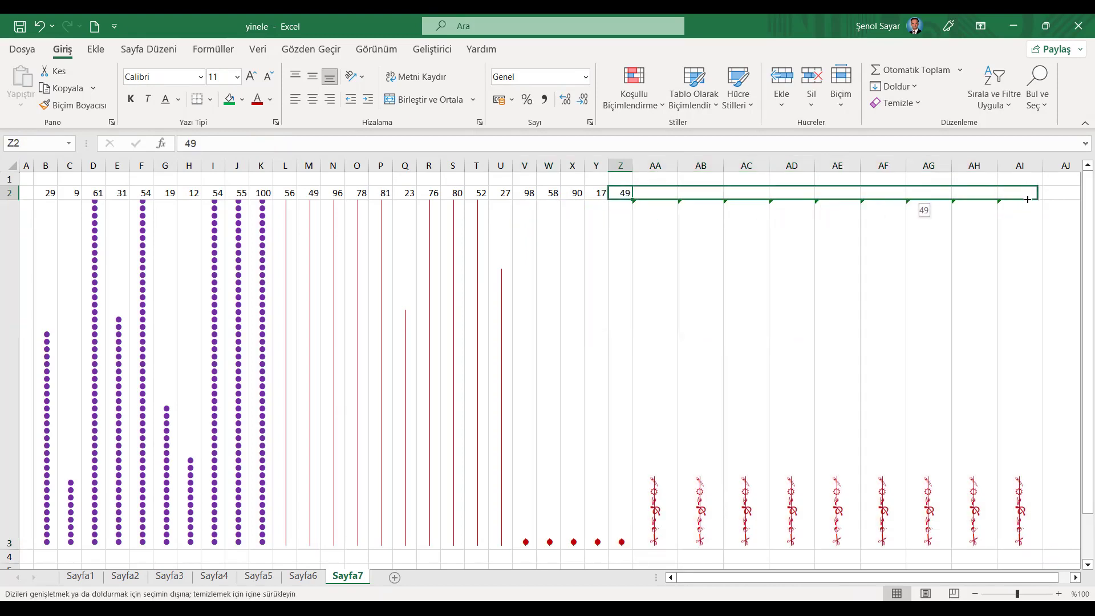
left_click_drag(634, 199, 1027, 197)
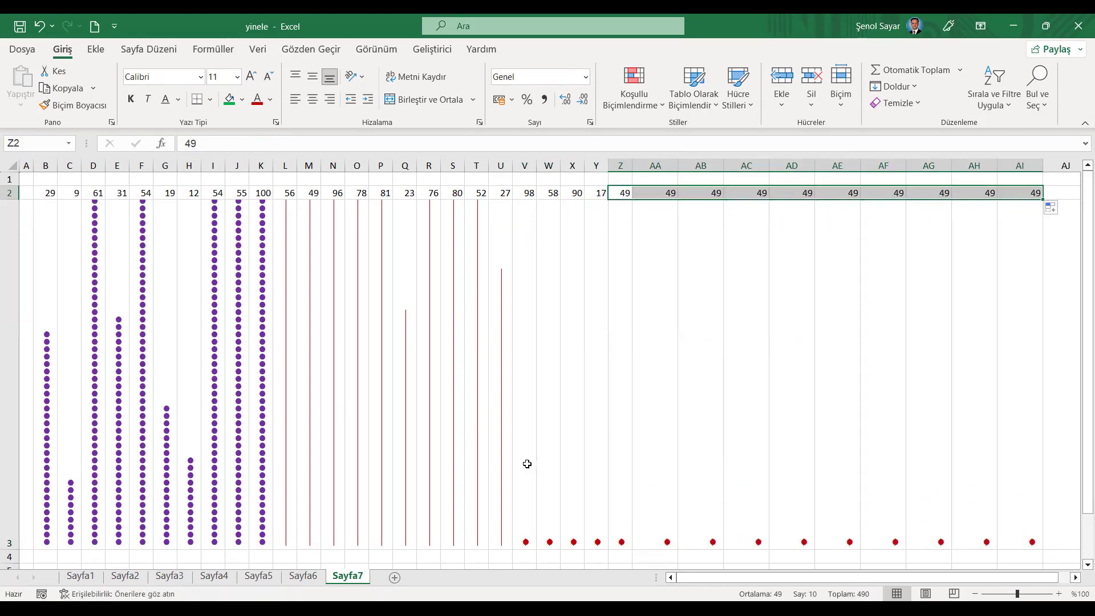
- Narrow columns B through AI and extend the value 49 across AJ2:AO2
left_click(506, 165)
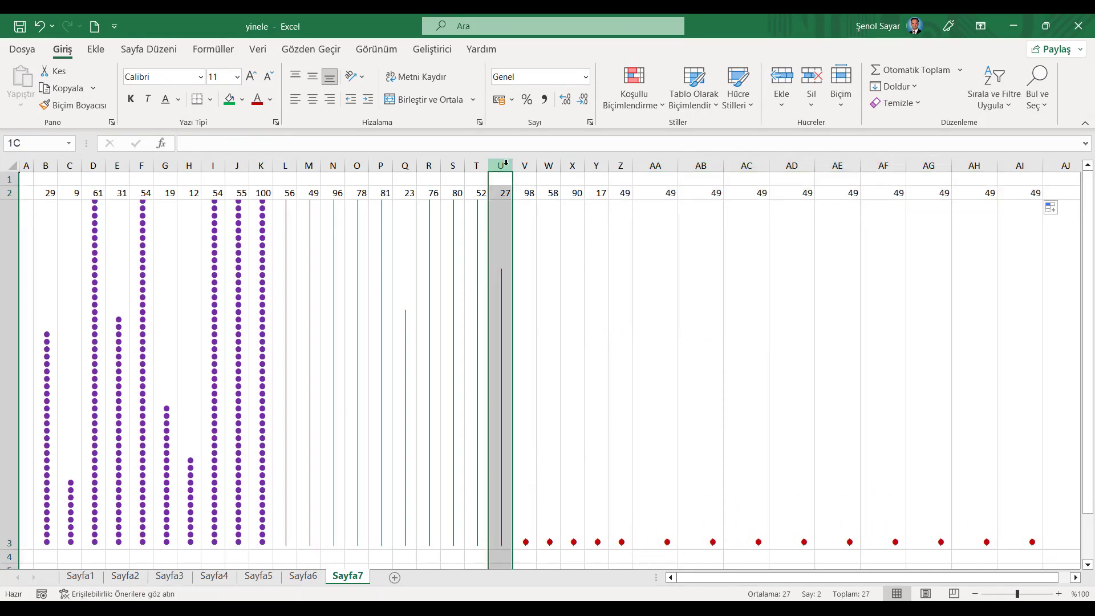
left_click_drag(46, 164, 1020, 164)
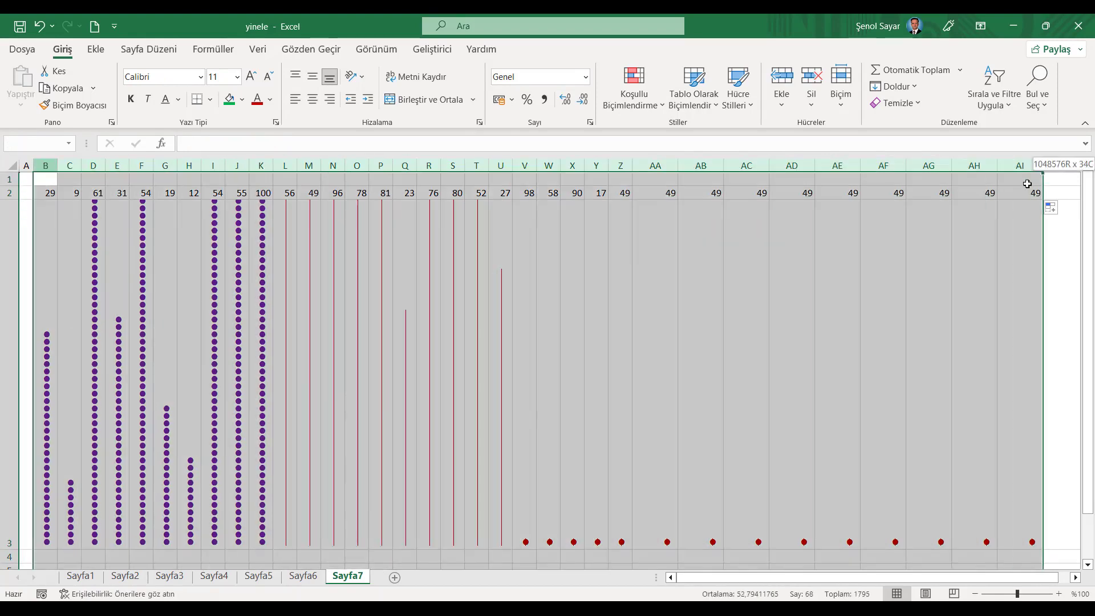
left_click_drag(59, 165, 55, 165)
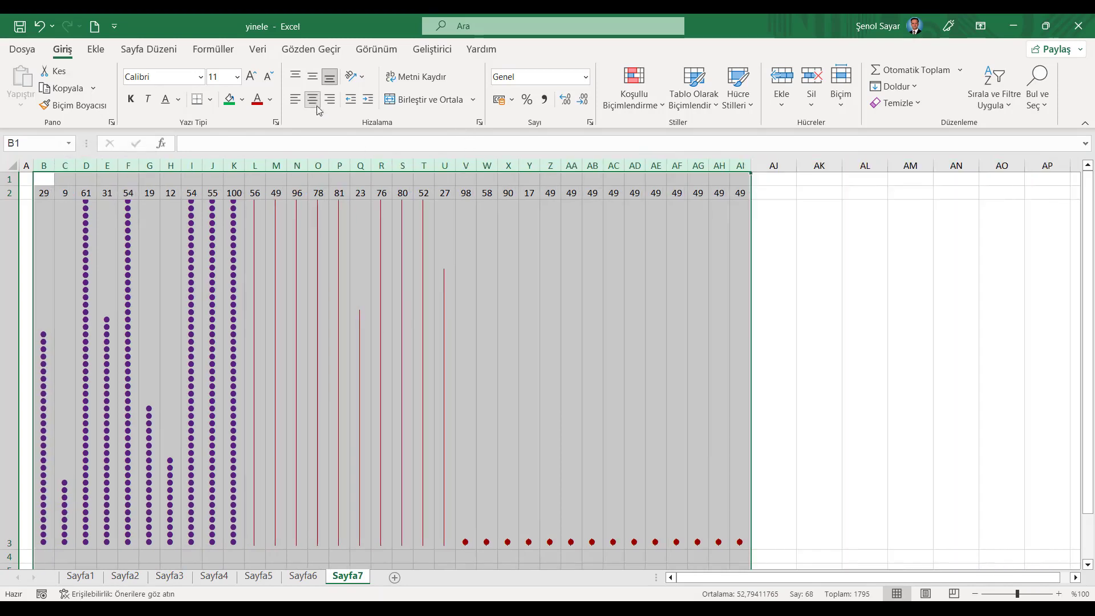
left_click_drag(45, 193, 737, 191)
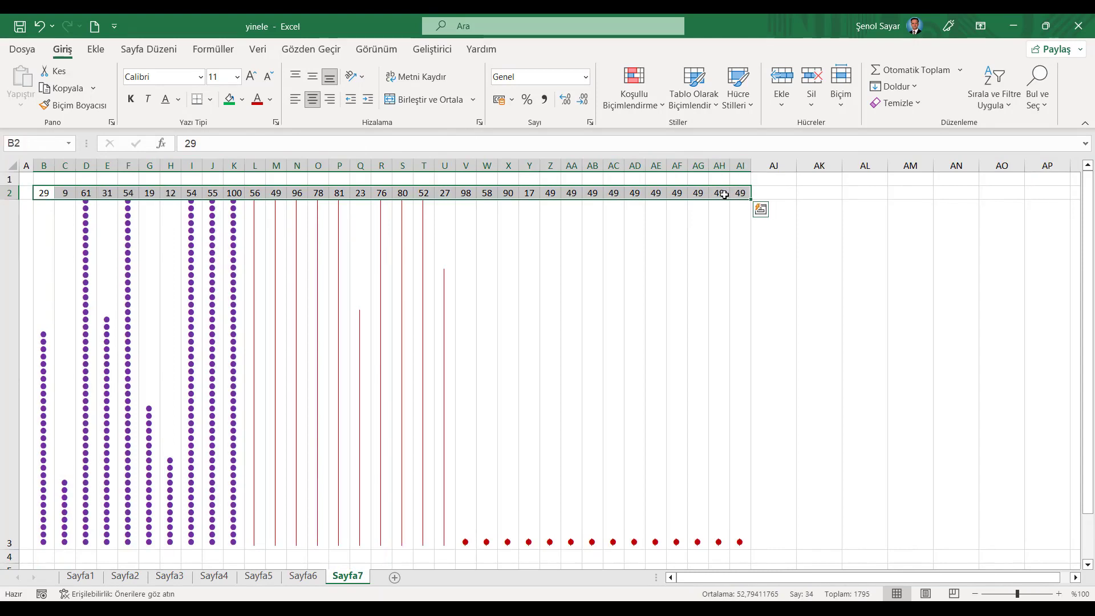
left_click_drag(739, 194, 989, 192)
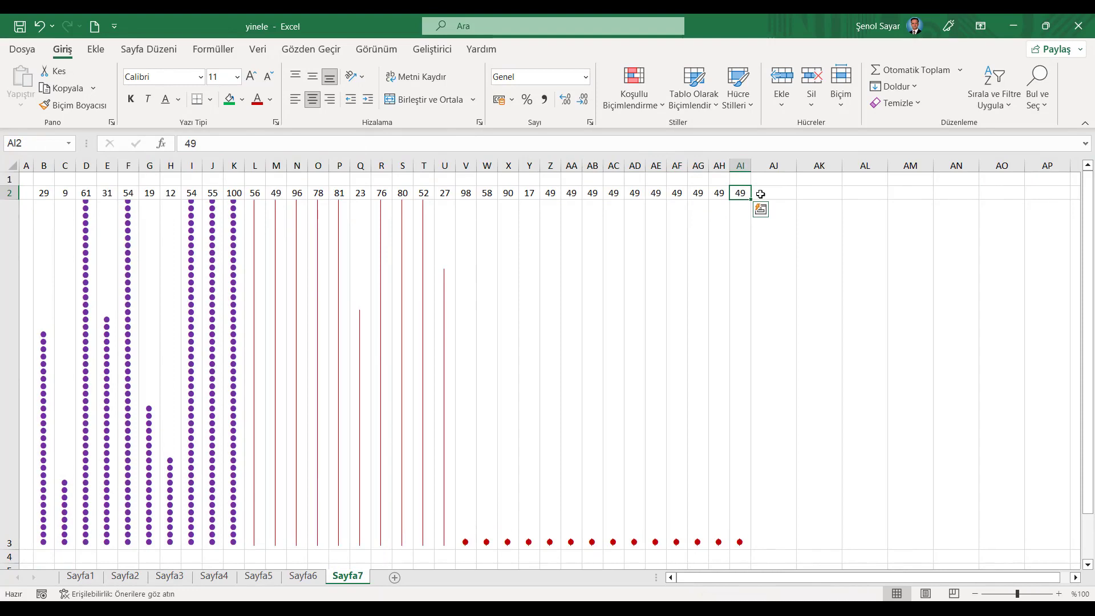
key("ctrl+r")
left_click_drag(786, 195, 984, 194)
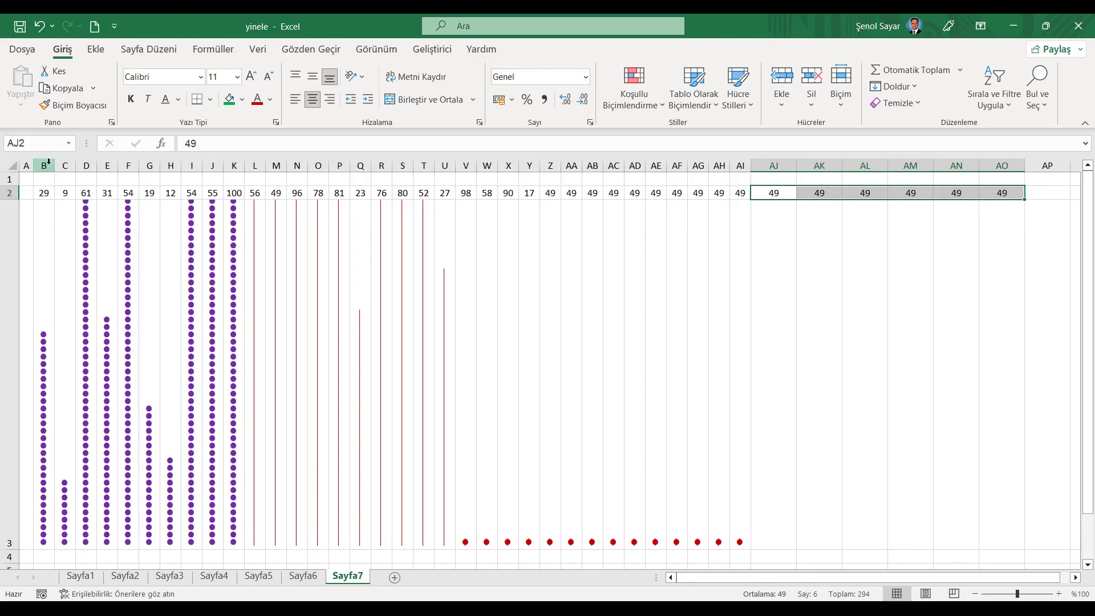
- Resize columns B through AO to about 49 pixels so AO fits on screen
left_click_drag(43, 165, 86, 165)
left_click_drag(510, 170, 1002, 166)
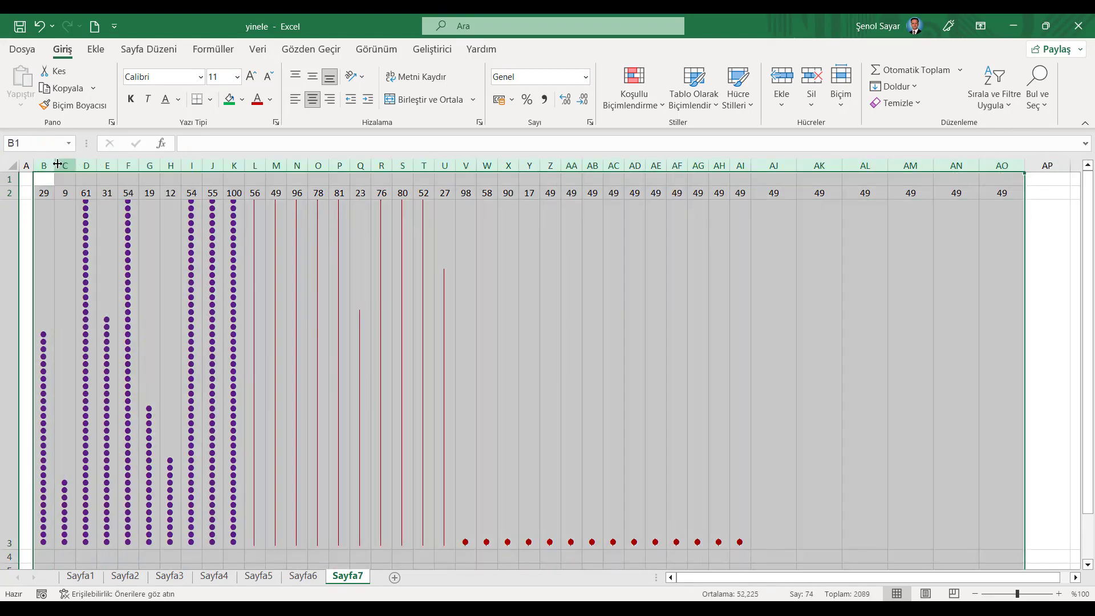
left_click_drag(58, 164, 60, 165)
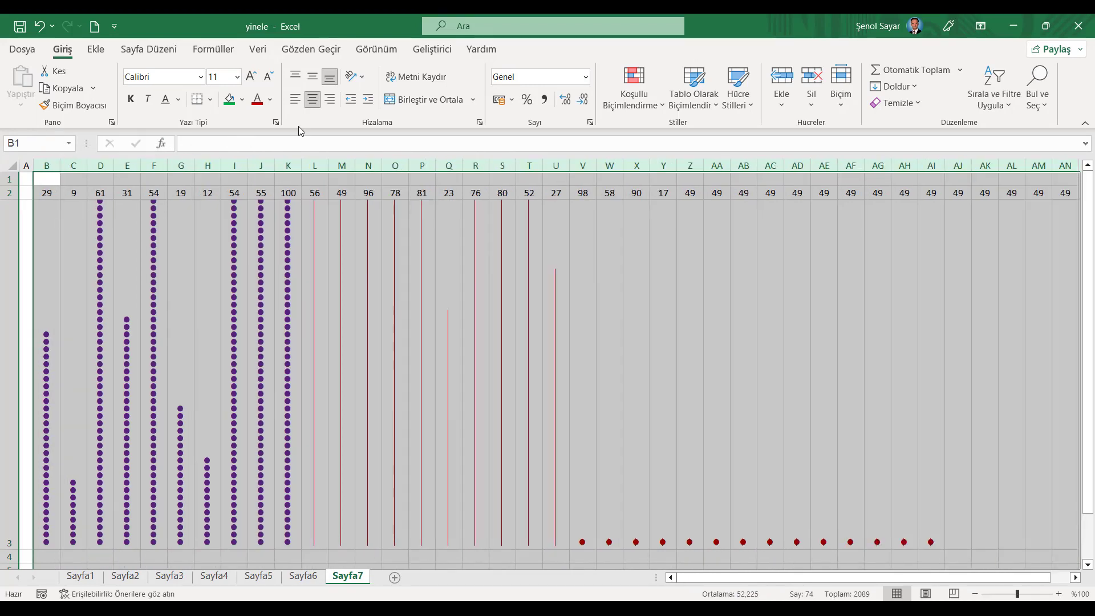
left_click_drag(61, 164, 59, 163)
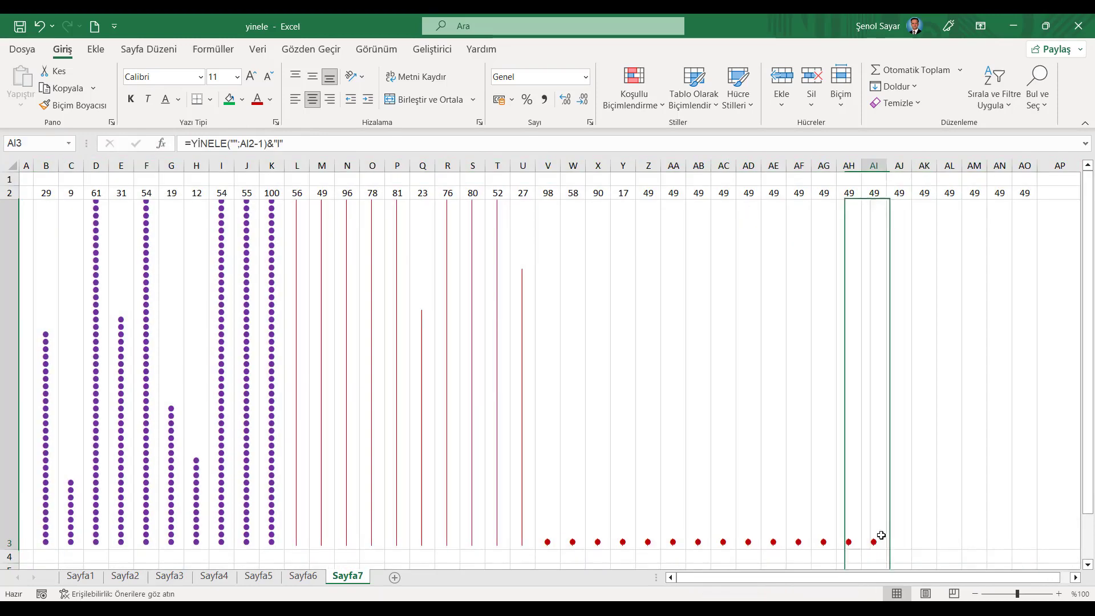
left_click_drag(876, 547, 1018, 535)
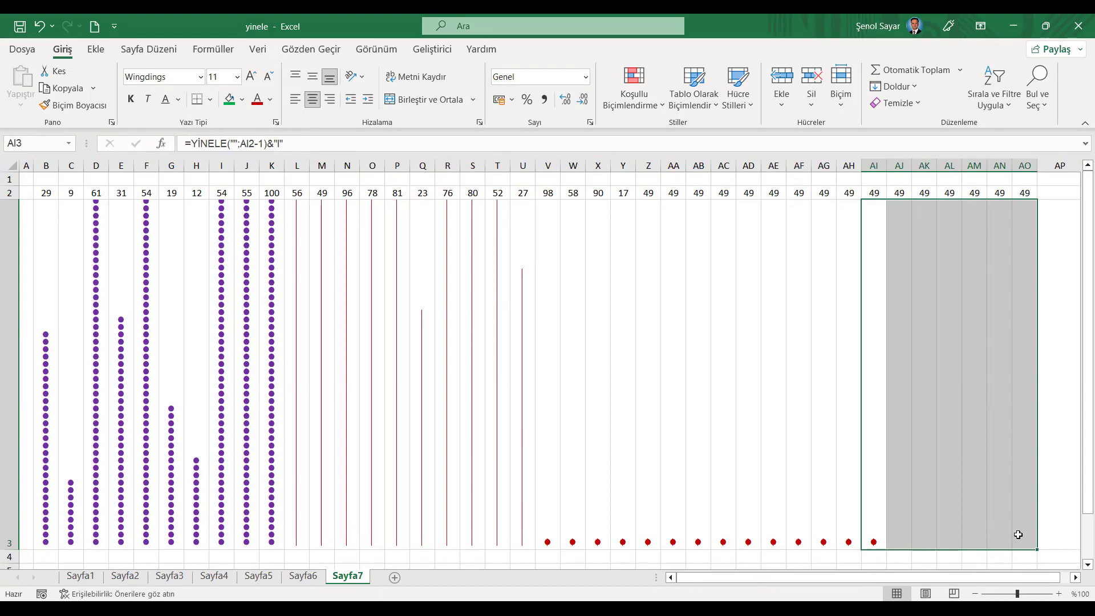
left_click_drag(550, 492, 776, 497)
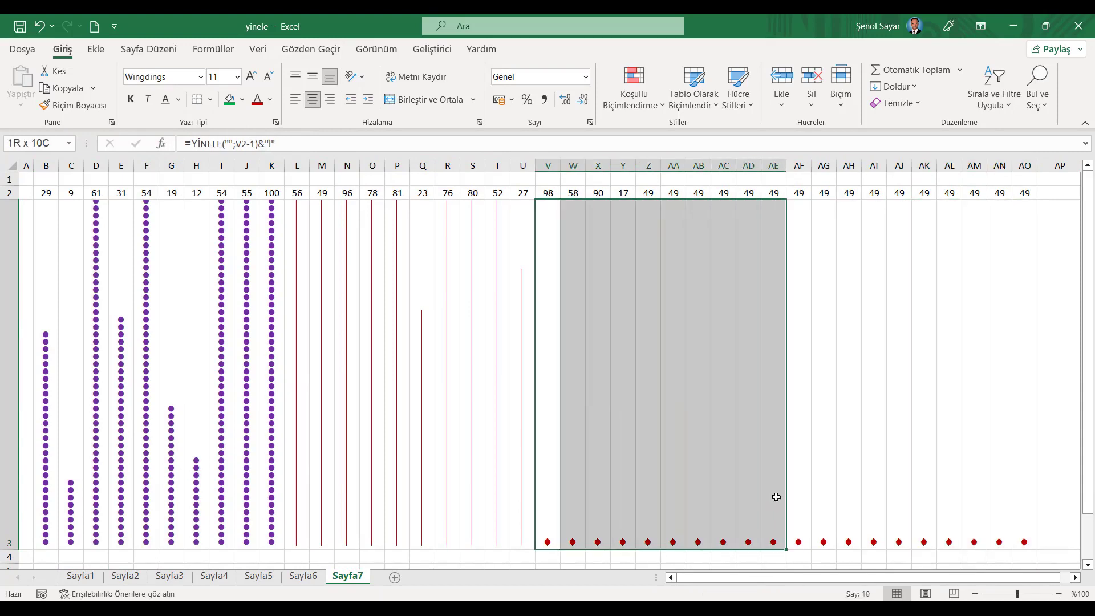
left_click_drag(810, 498, 1016, 496)
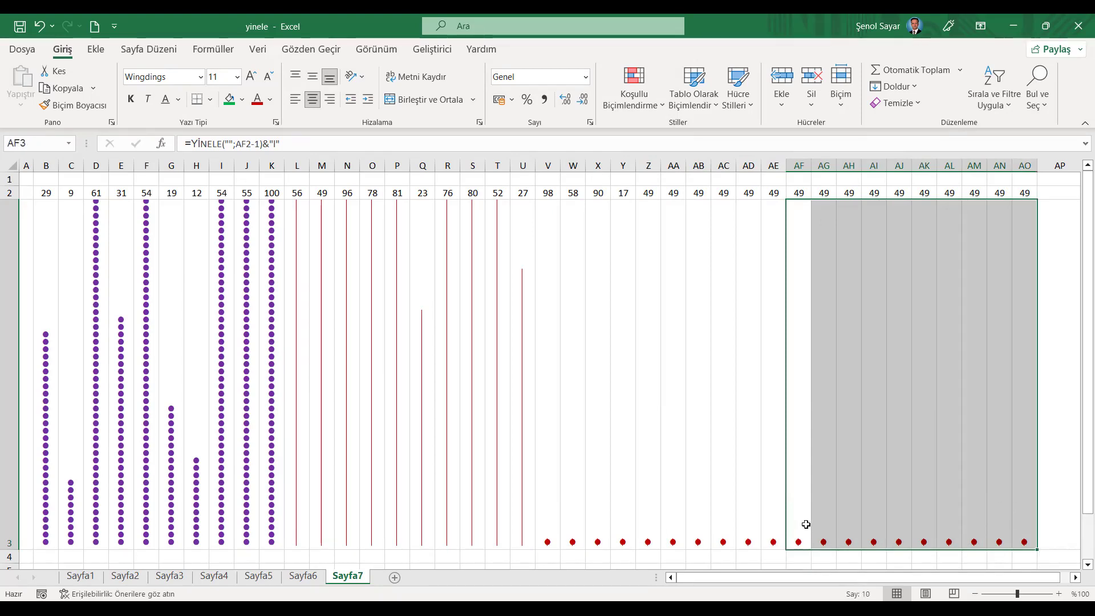
- Open the Symbol picker from the Insert tab, then cancel it
left_click(96, 49)
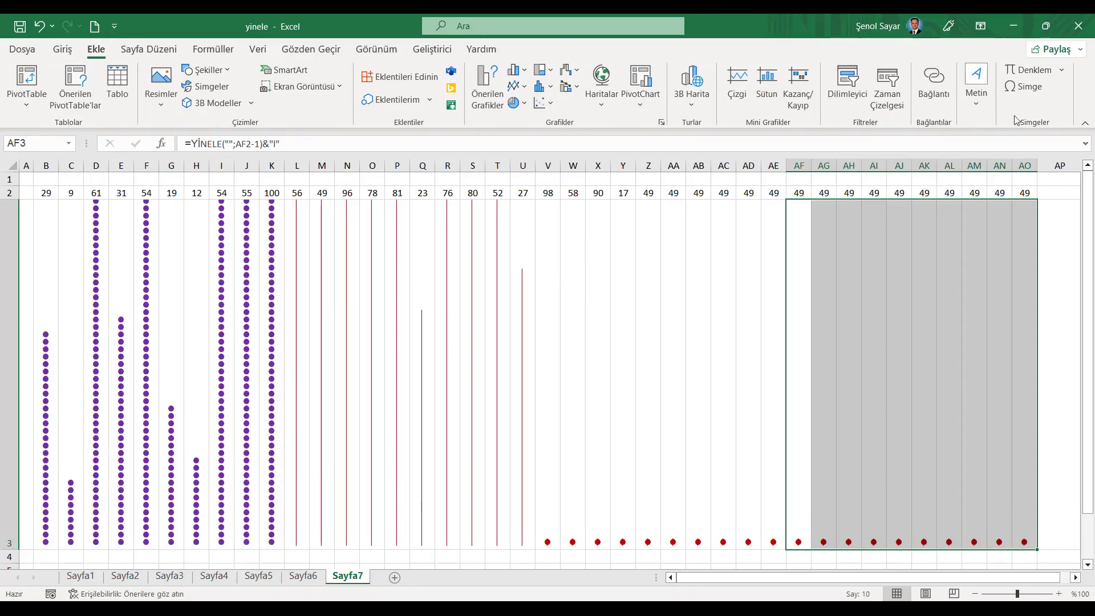
left_click(1024, 87)
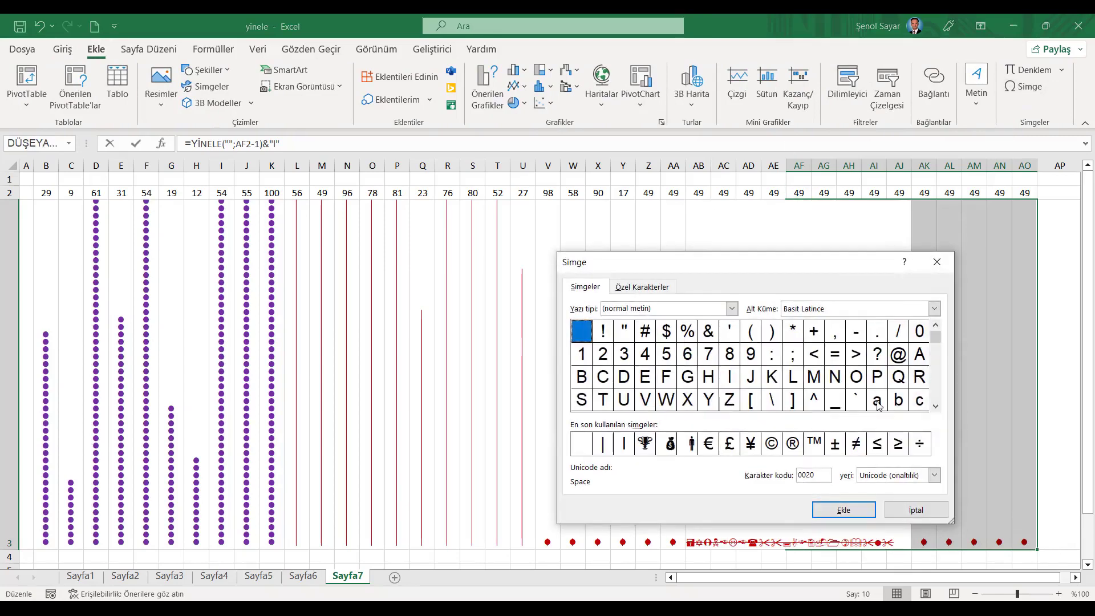
left_click(936, 406)
left_click(935, 407)
left_click(936, 406)
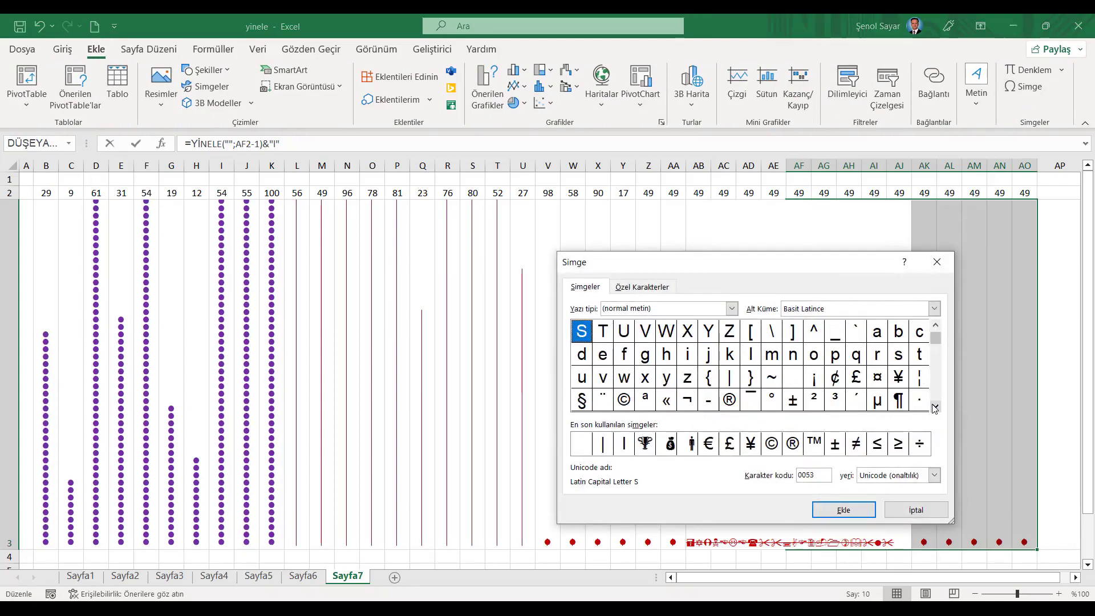
left_click(932, 262)
left_click(799, 179)
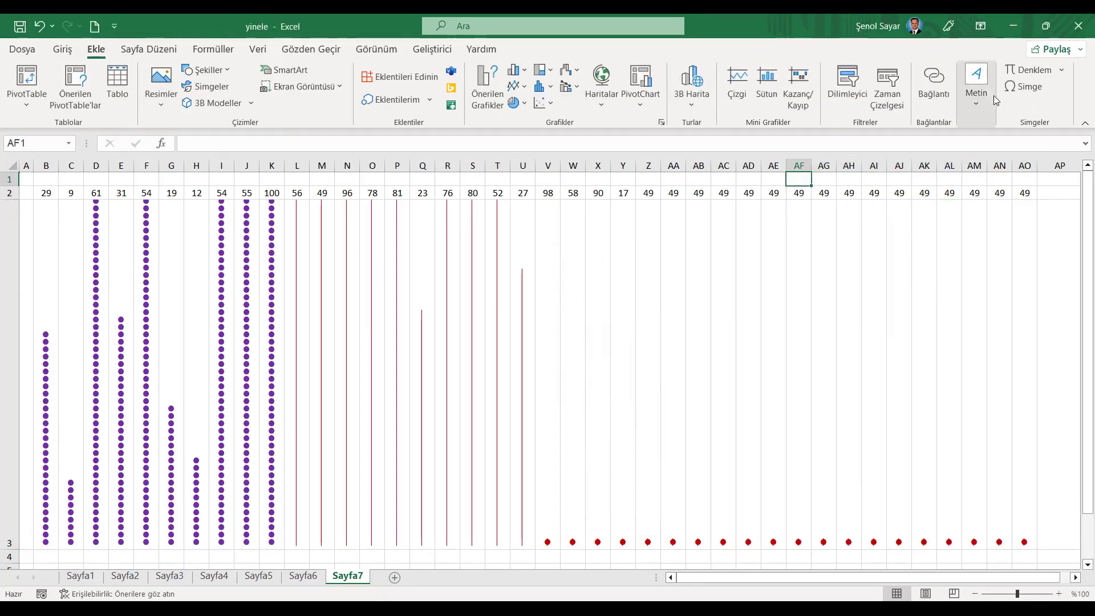
- Insert the vertical line '|' (007C) from the (normal text) font into AF1
left_click(1024, 86)
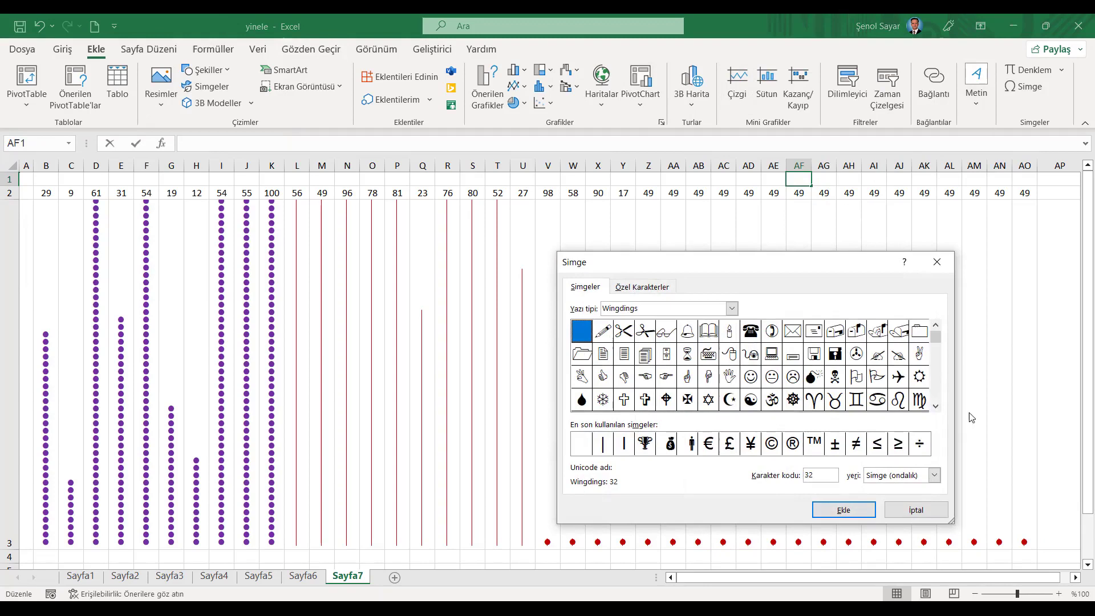
left_click(732, 309)
left_click(733, 324)
left_click(733, 325)
left_click(627, 322)
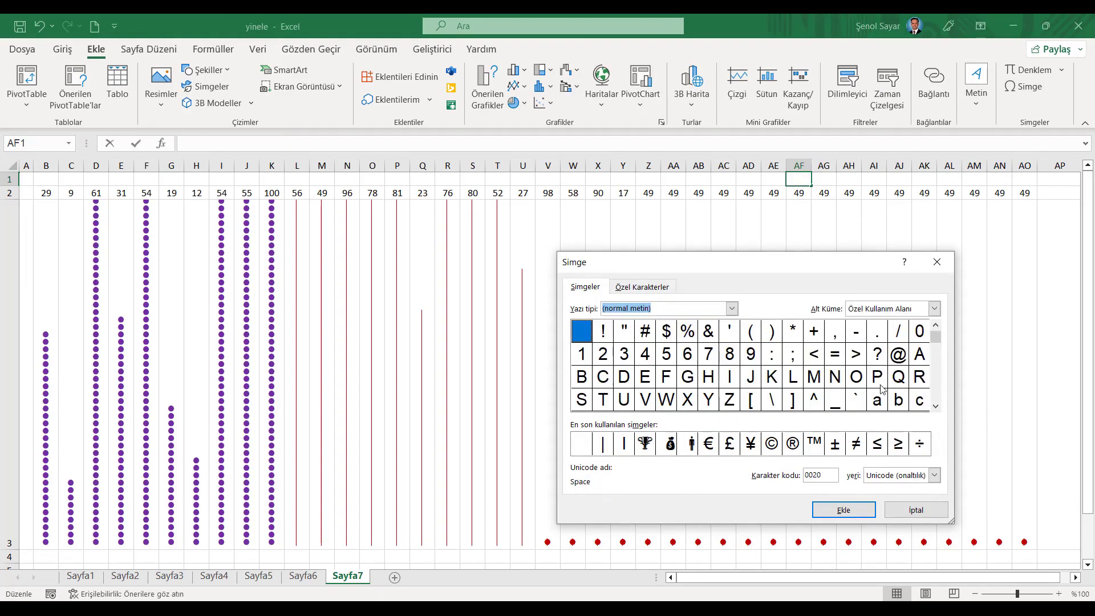
left_click(936, 406)
left_click(936, 407)
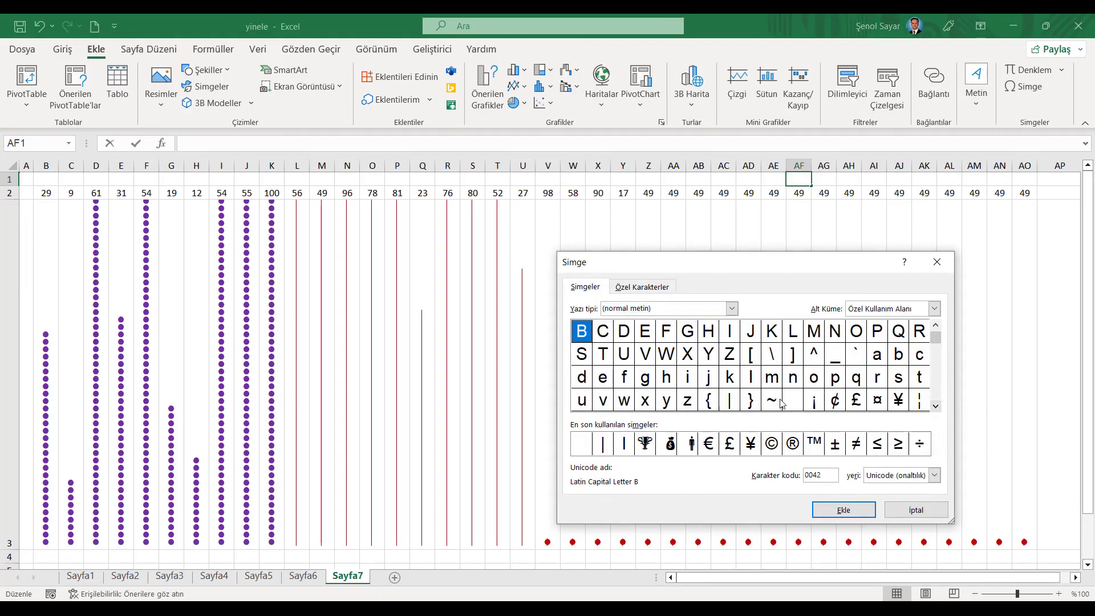
left_click(730, 401)
left_click(844, 510)
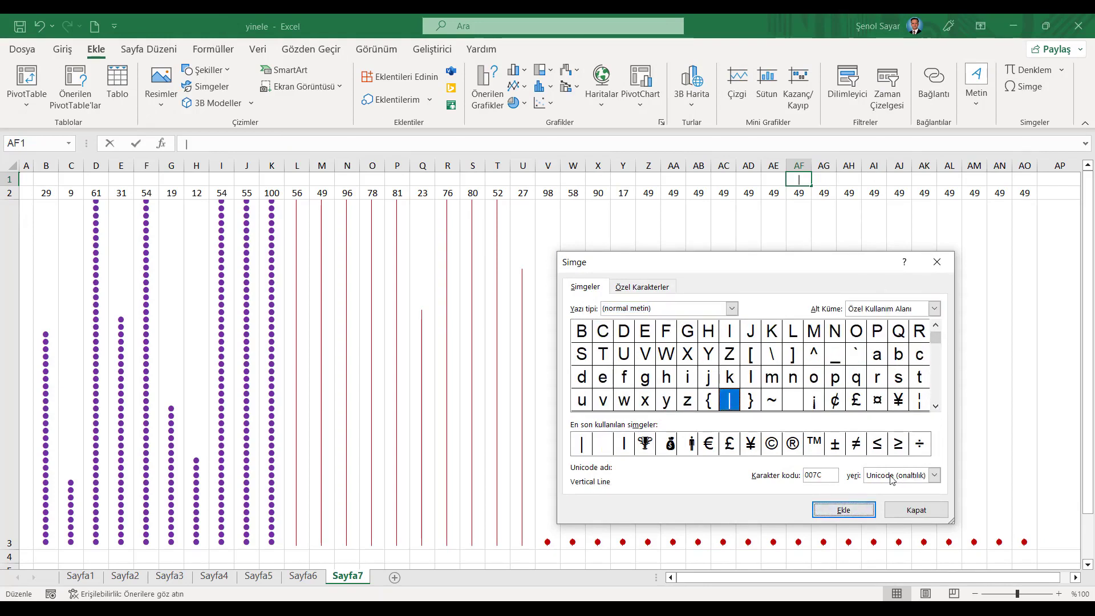
left_click(906, 510)
left_click(858, 181)
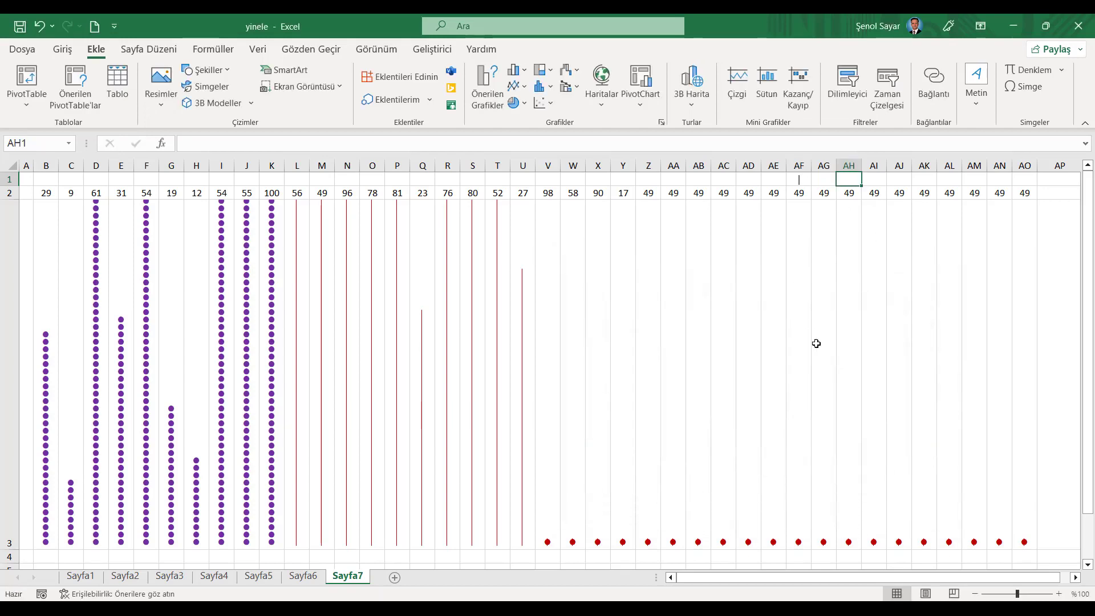
mouse_move(553, 257)
left_mouse_down()
mouse_move(799, 274)
mouse_move(782, 276)
left_mouse_up()
left_click(790, 272)
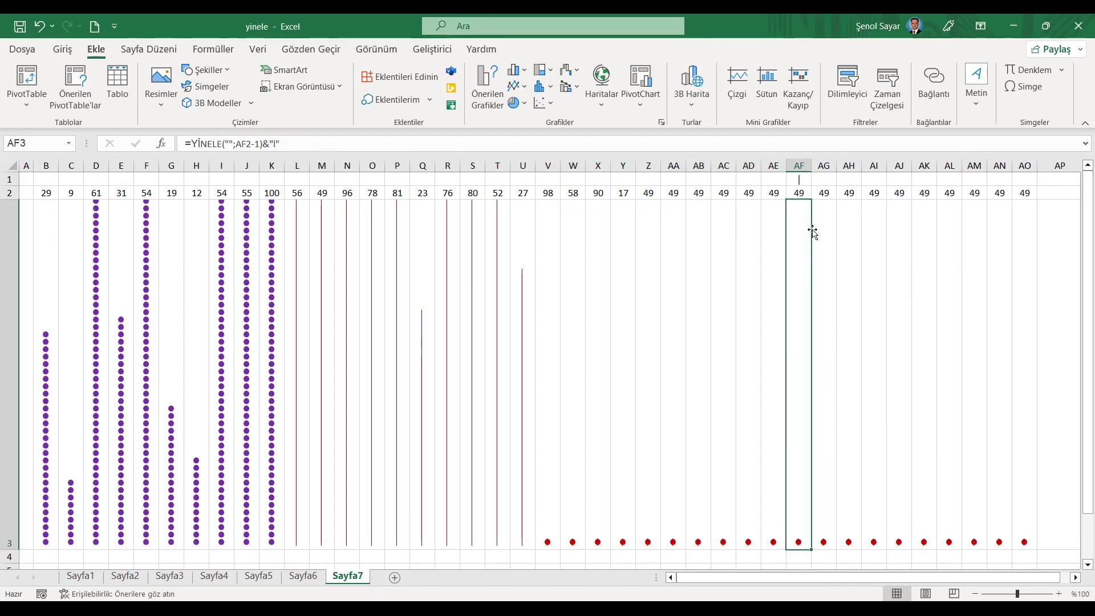
- Edit AF3's marker formula to =YİNELE(" ";AF2-1)&"|"
left_click(799, 179)
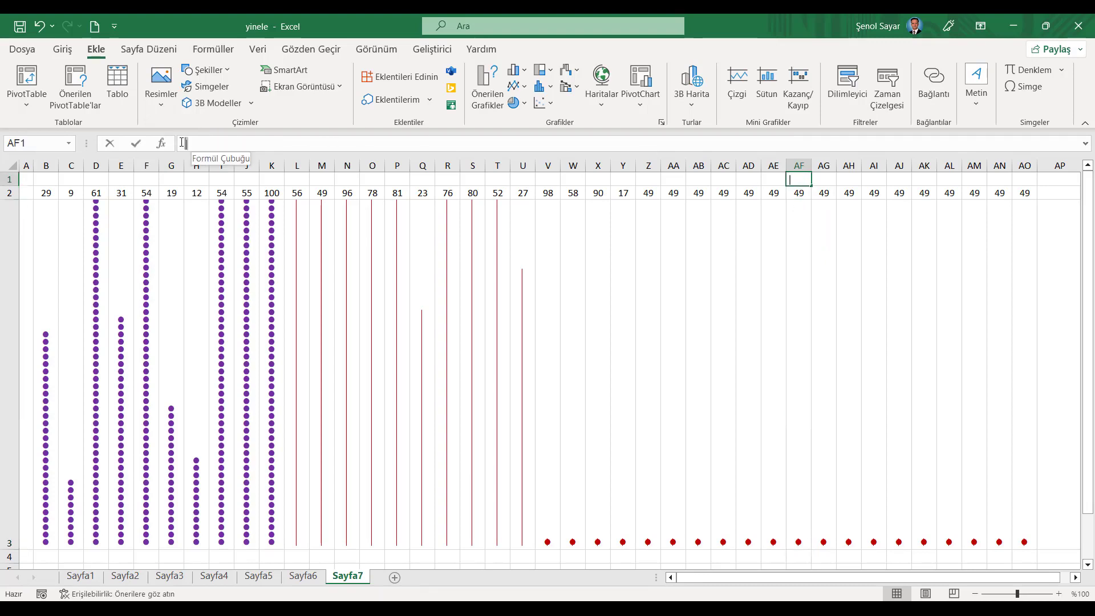
left_click(182, 143)
key("Return")
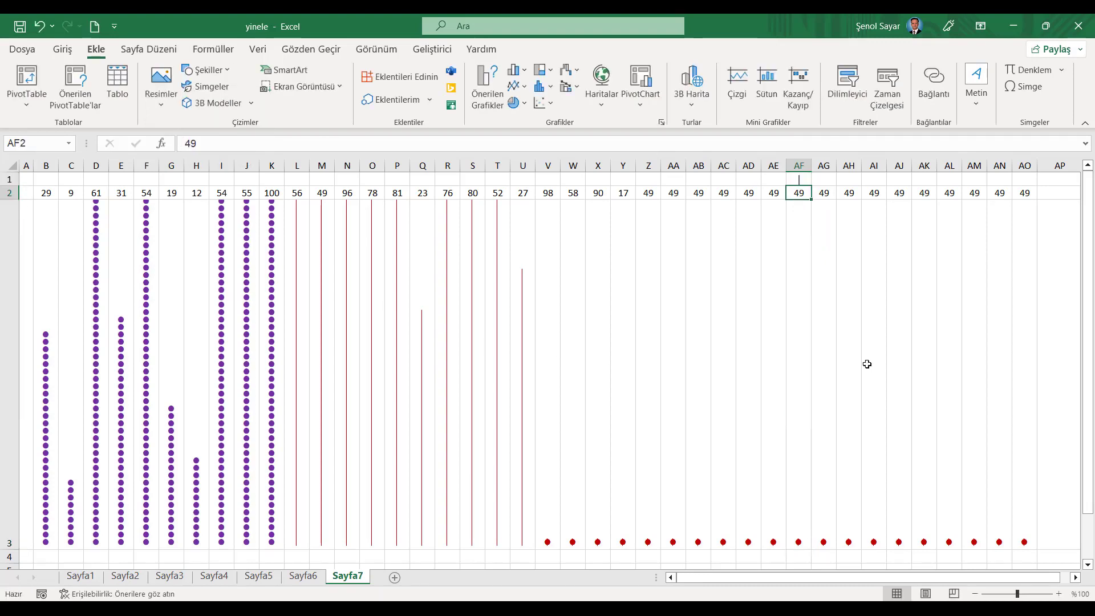
left_click(797, 347)
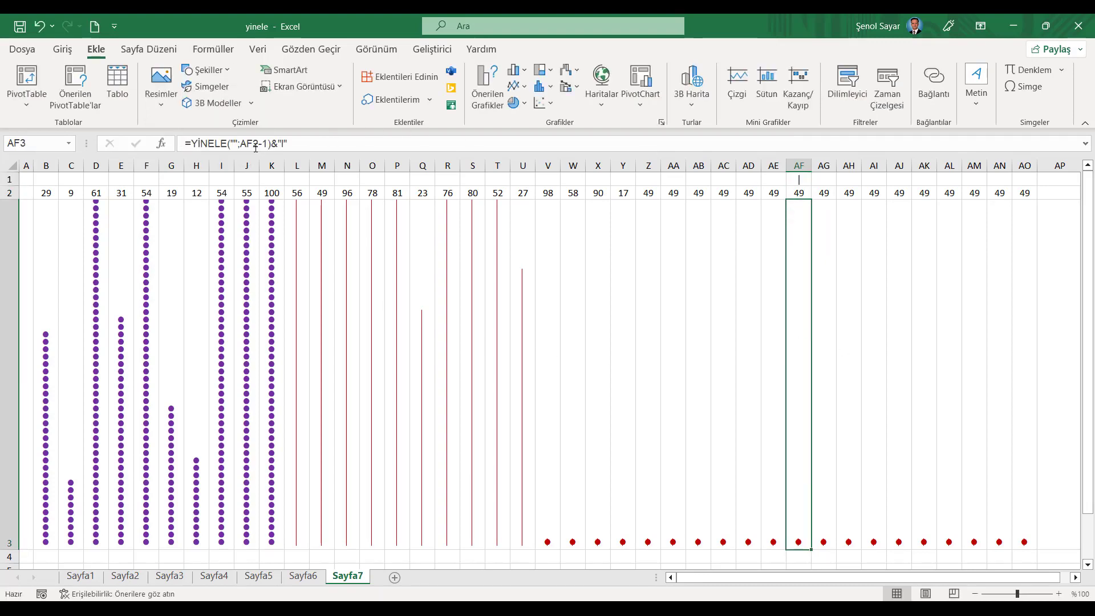
left_click(285, 144)
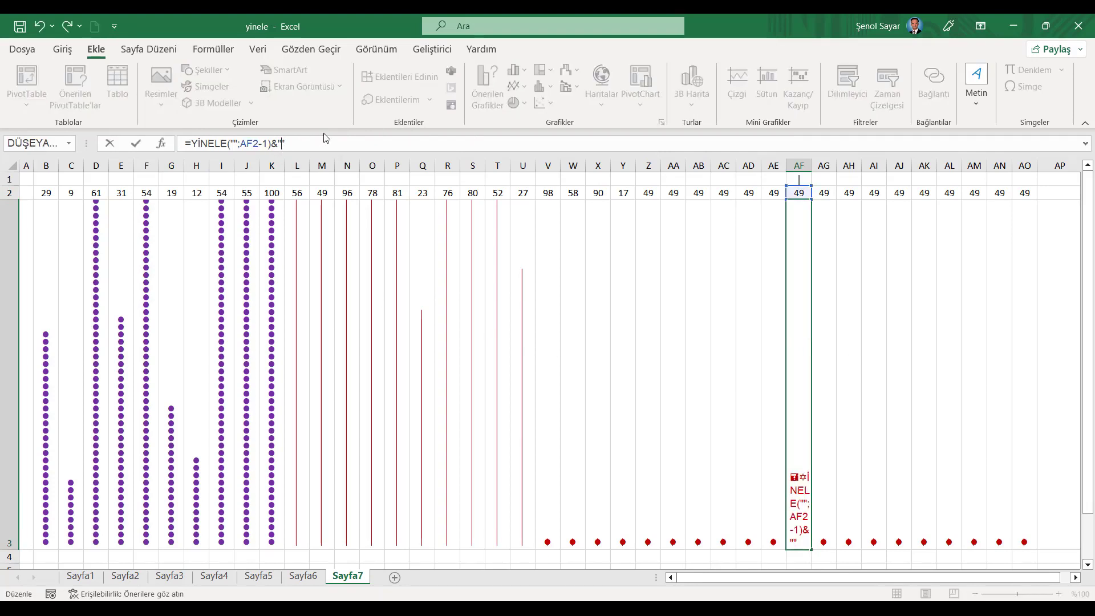
key("Return")
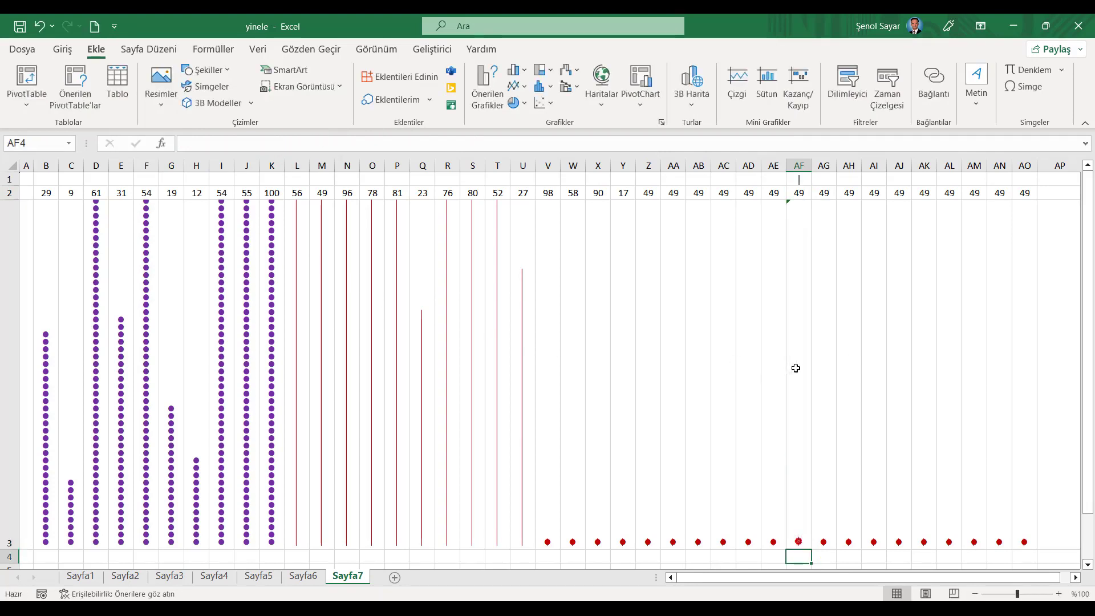
- Set AF3's font to Calibri Light
left_click(796, 368)
left_click(63, 49)
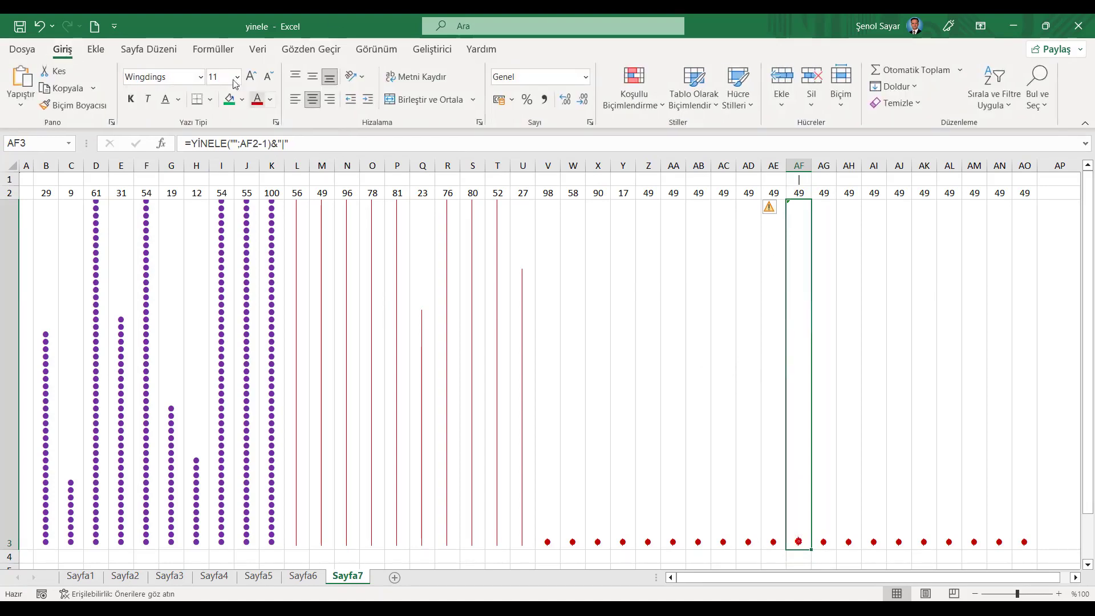
left_click(201, 76)
scroll(351, 276, "up", 10)
scroll(350, 276, "up", 15)
scroll(209, 128, "up", 5)
left_click(200, 117)
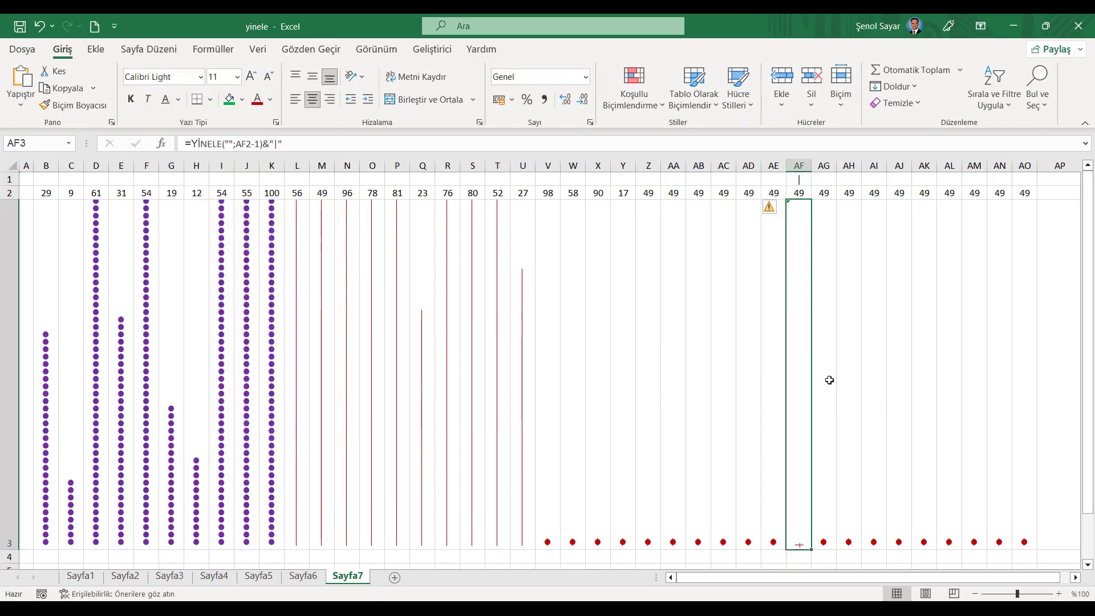
- Extend the Calibri Light line marker from AF3 across AG3:AO3
left_click_drag(801, 492, 1016, 411)
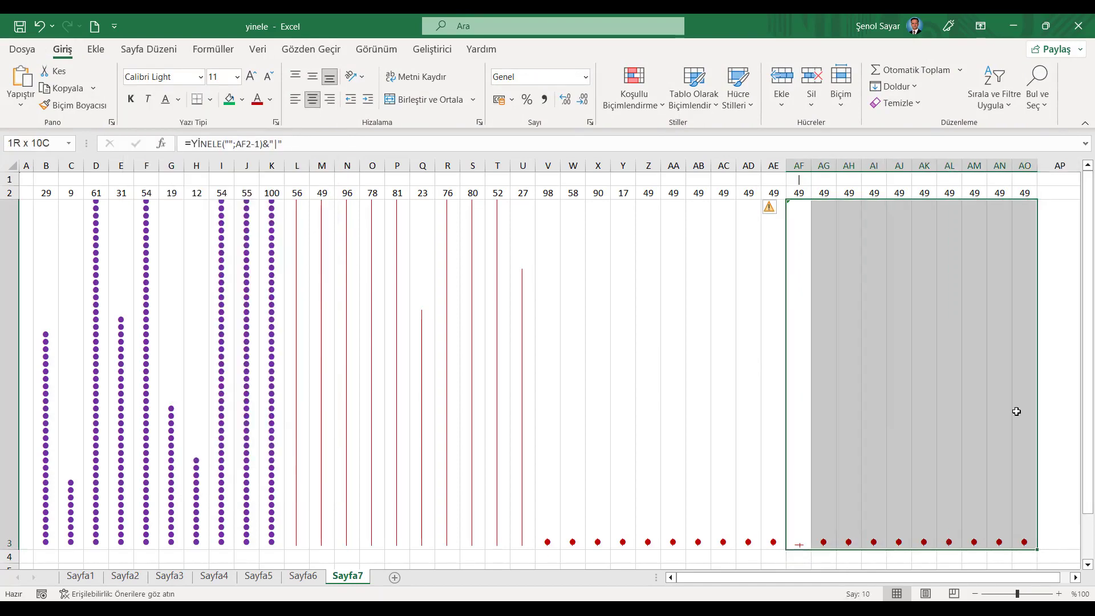
key("F4")
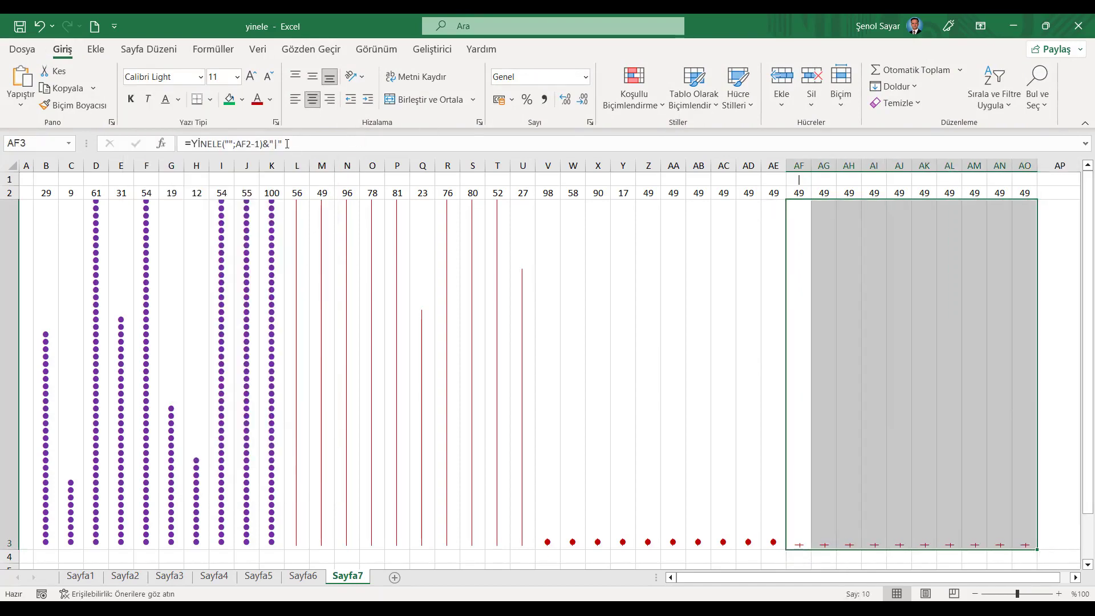
left_click(271, 100)
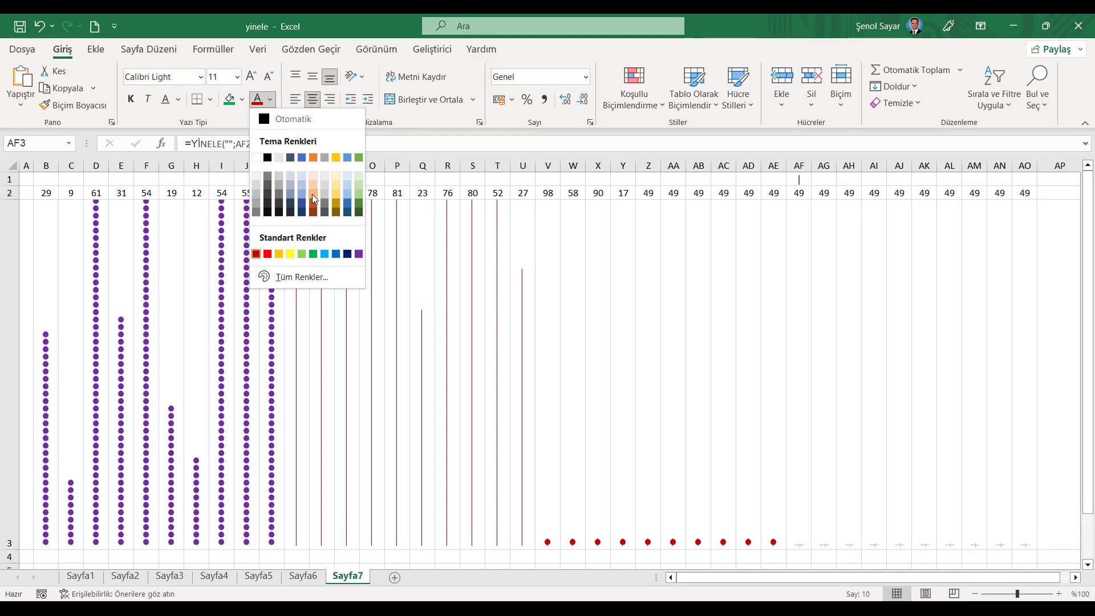
- Colour the plus-sign row orange and make the V3:AE3 dots light blue
left_click(280, 254)
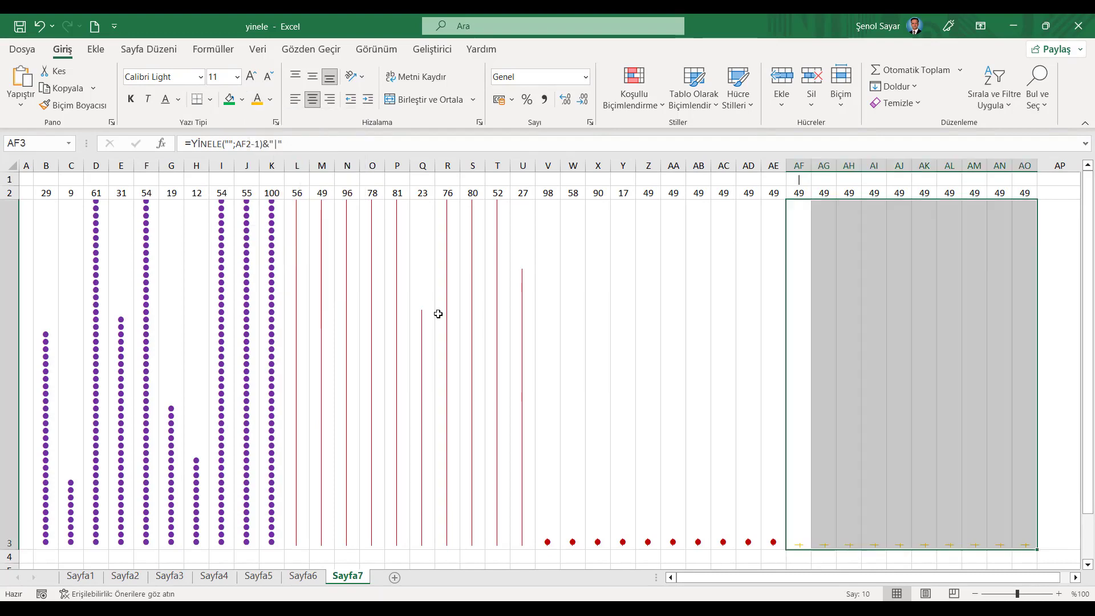
left_click_drag(558, 477, 770, 497)
left_click(272, 104)
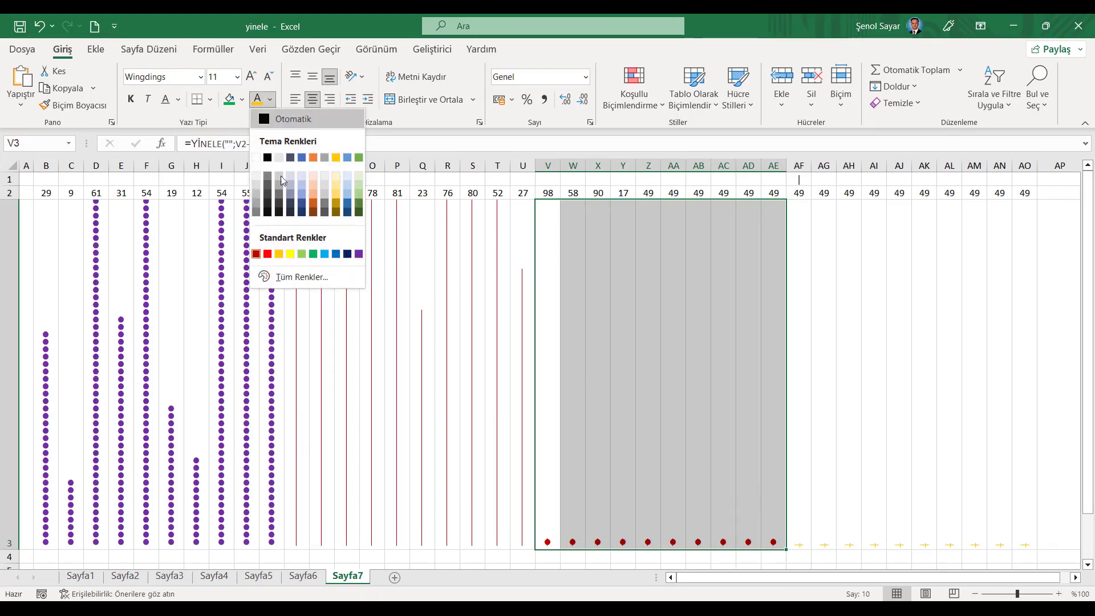
left_click(324, 254)
left_click(48, 194)
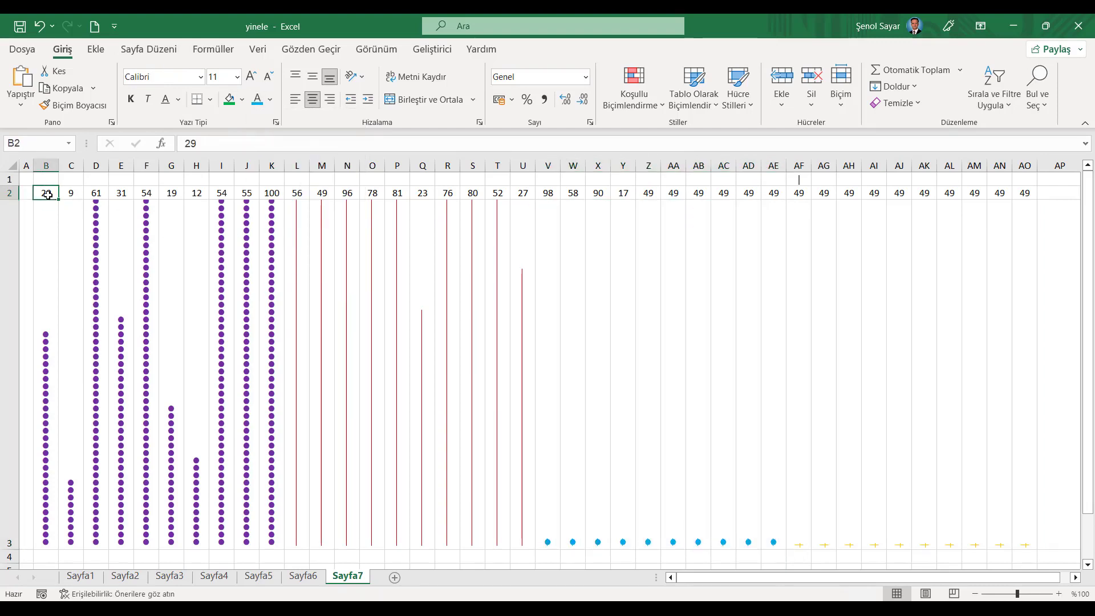
- Enter =RASTGELEARADA(1;100) in B2 and fill it across row 2 to AO2
type("=ras")
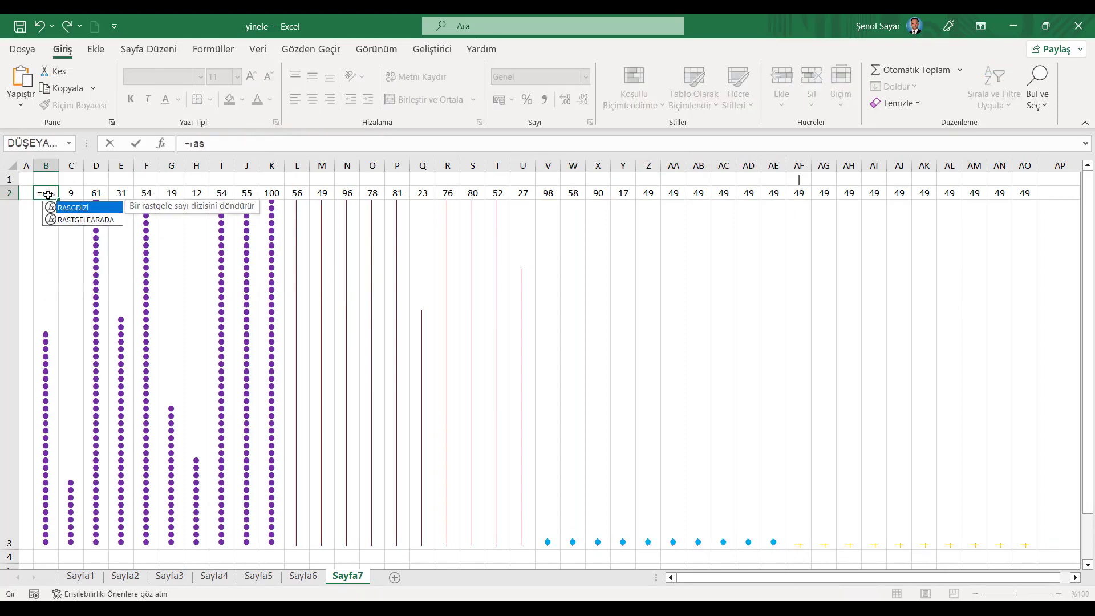
key("Down")
key("Tab")
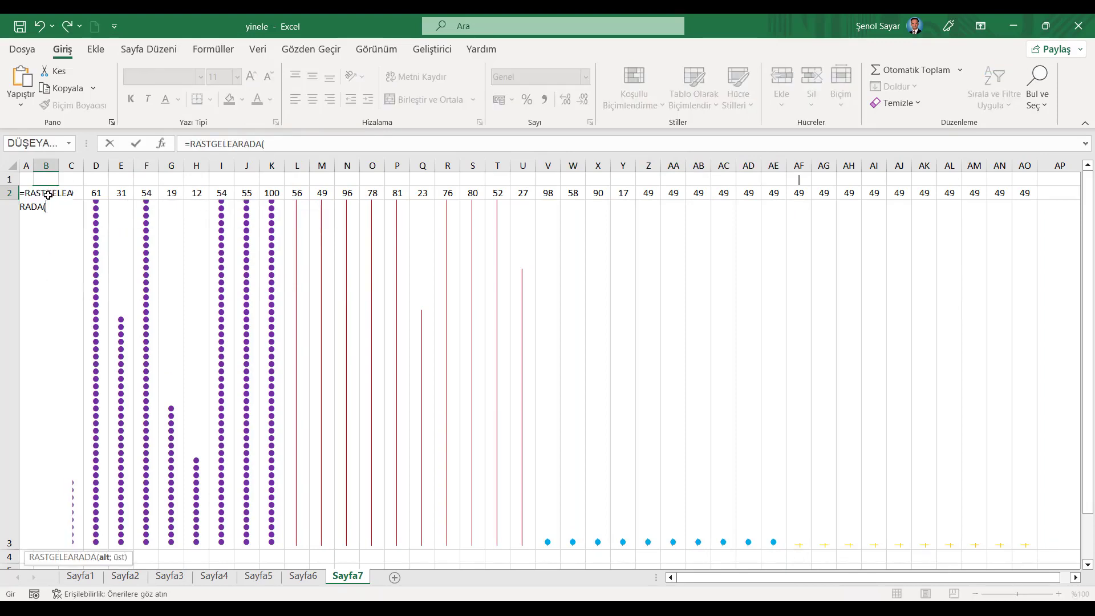
type("1;100")
key("Return")
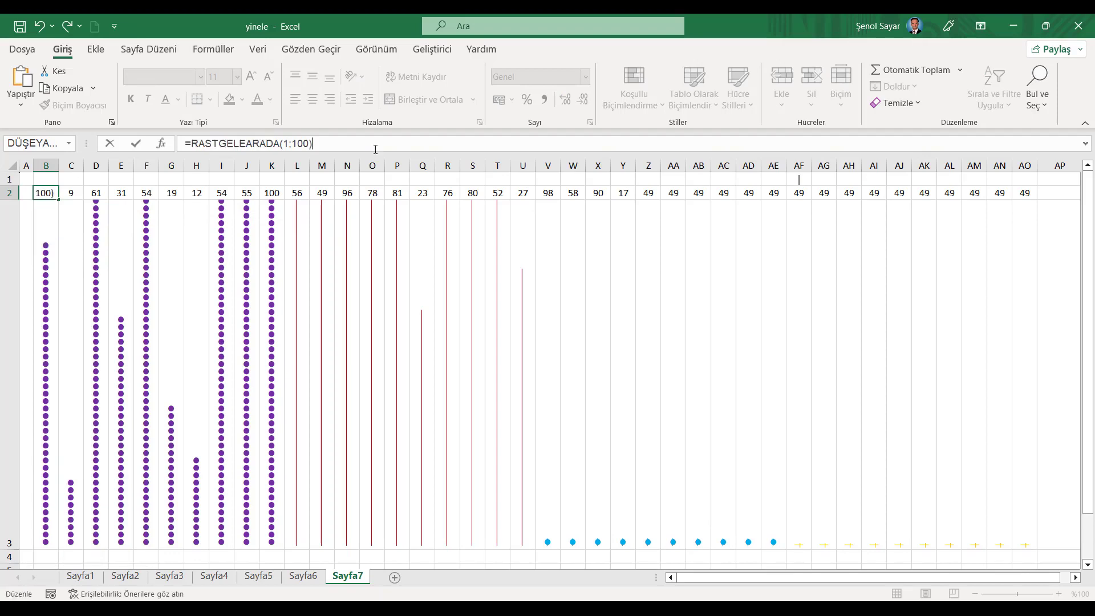
left_click(50, 194)
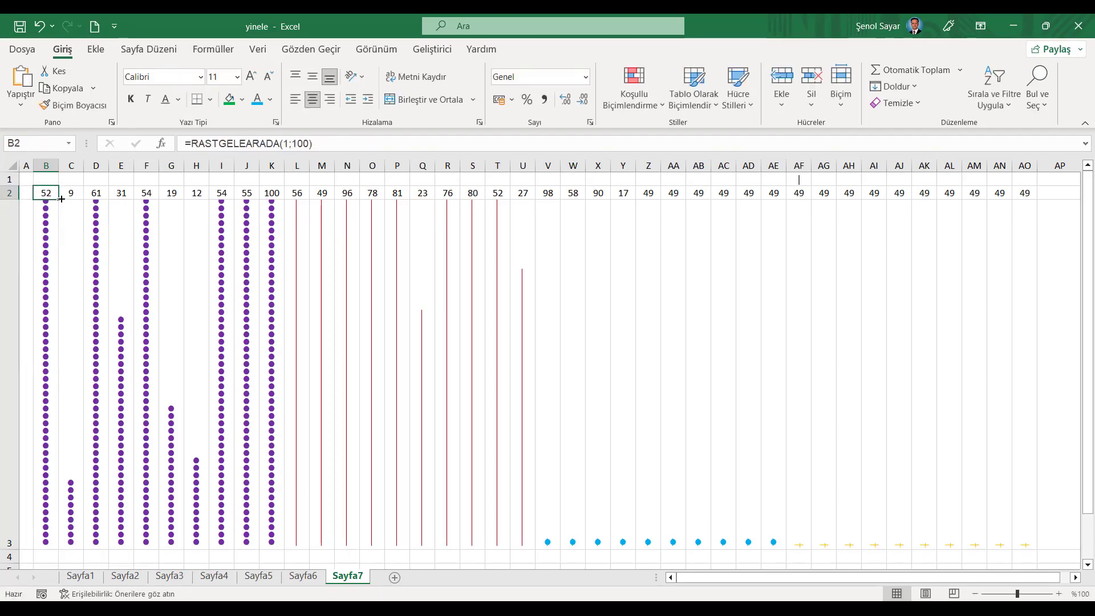
mouse_move(59, 200)
left_mouse_down()
mouse_move(1028, 221)
mouse_move(1027, 203)
left_mouse_up()
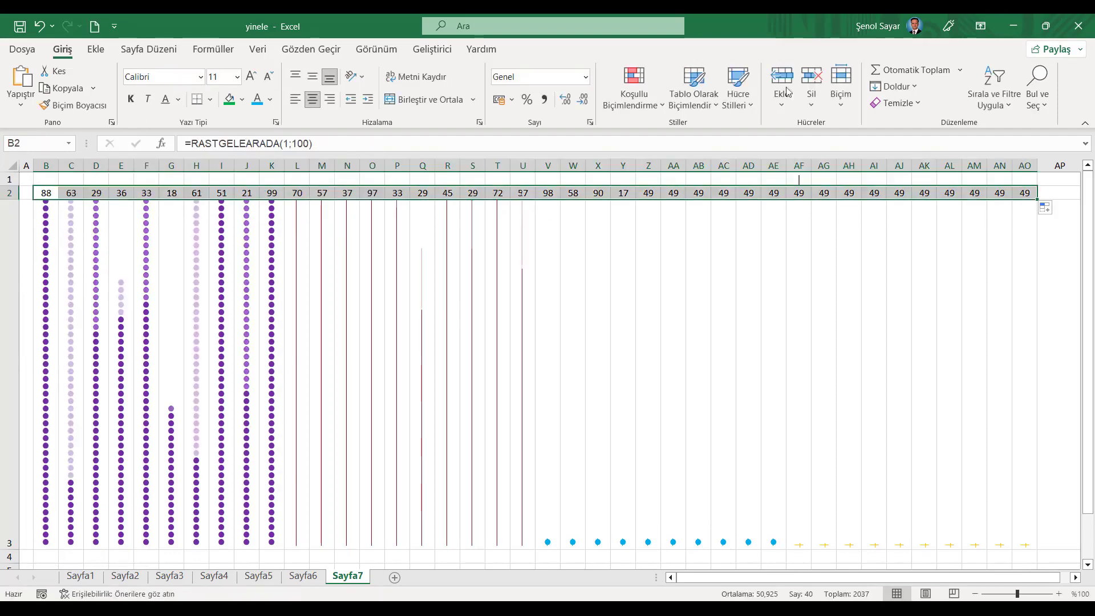
- Recalculate the workbook four times with Calculate Now to refresh the random numbers
left_click(214, 49)
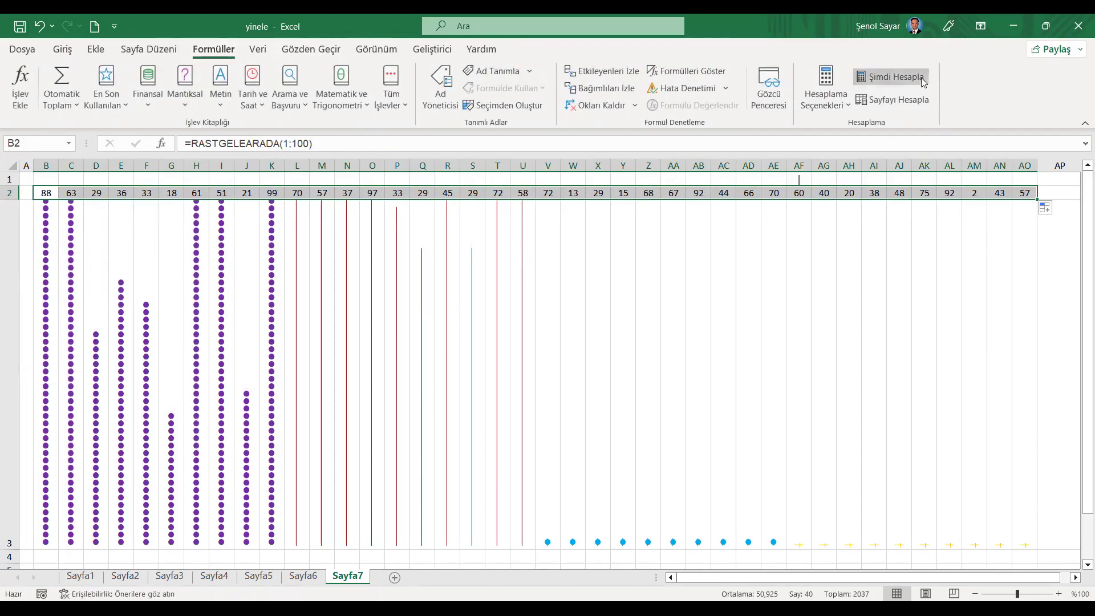
left_click(891, 77)
left_click(890, 78)
left_click(890, 79)
left_click(889, 79)
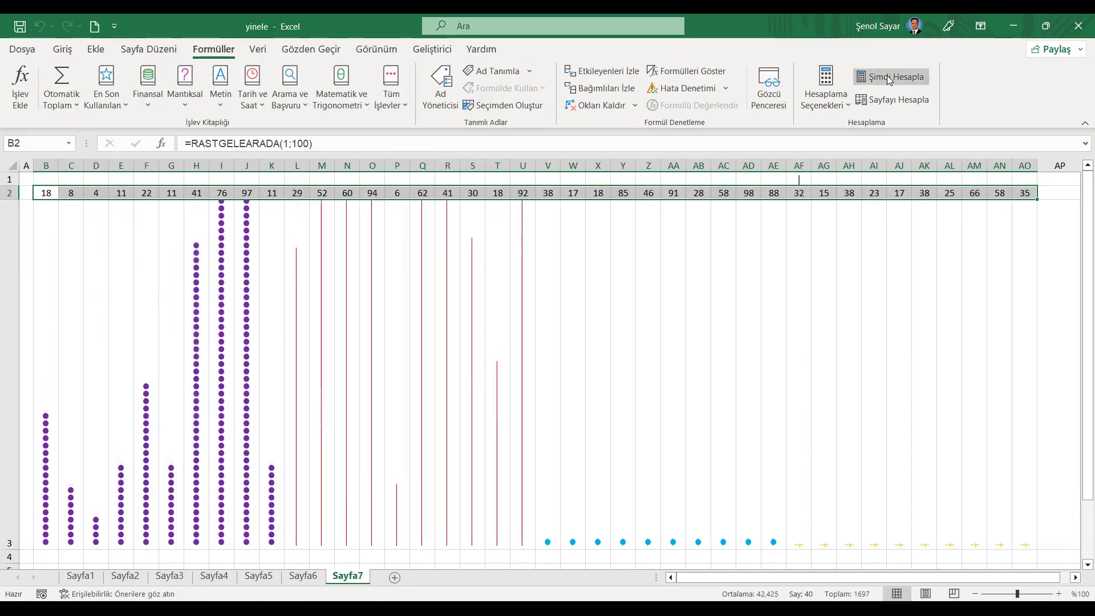
left_click(553, 520)
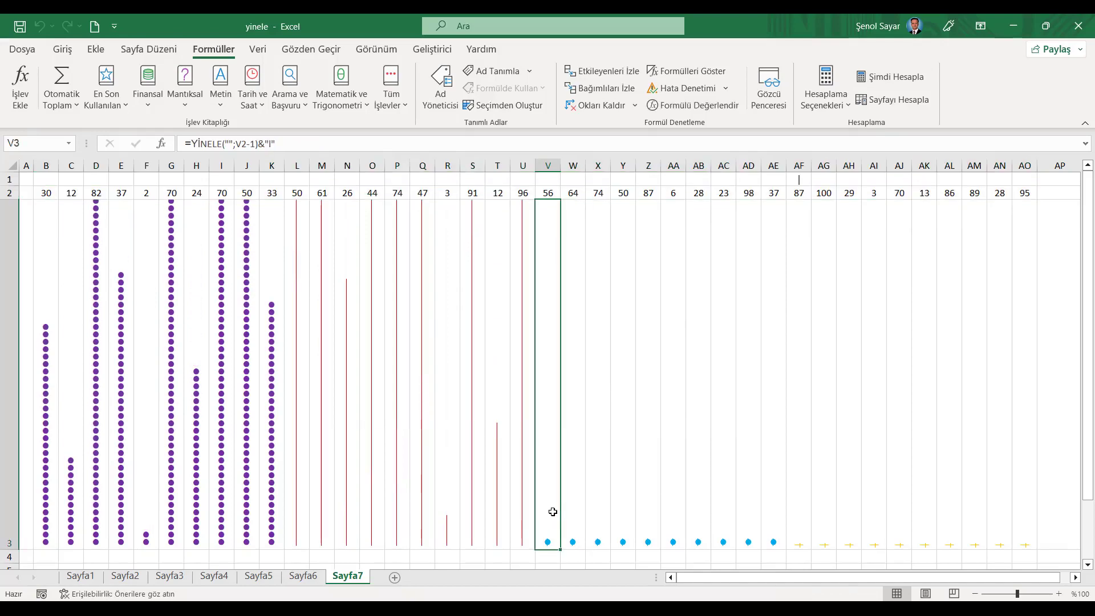
- Change V3's formula to repeat "|" and fill it right through AE3
left_click(229, 143)
type("|")
key("Return")
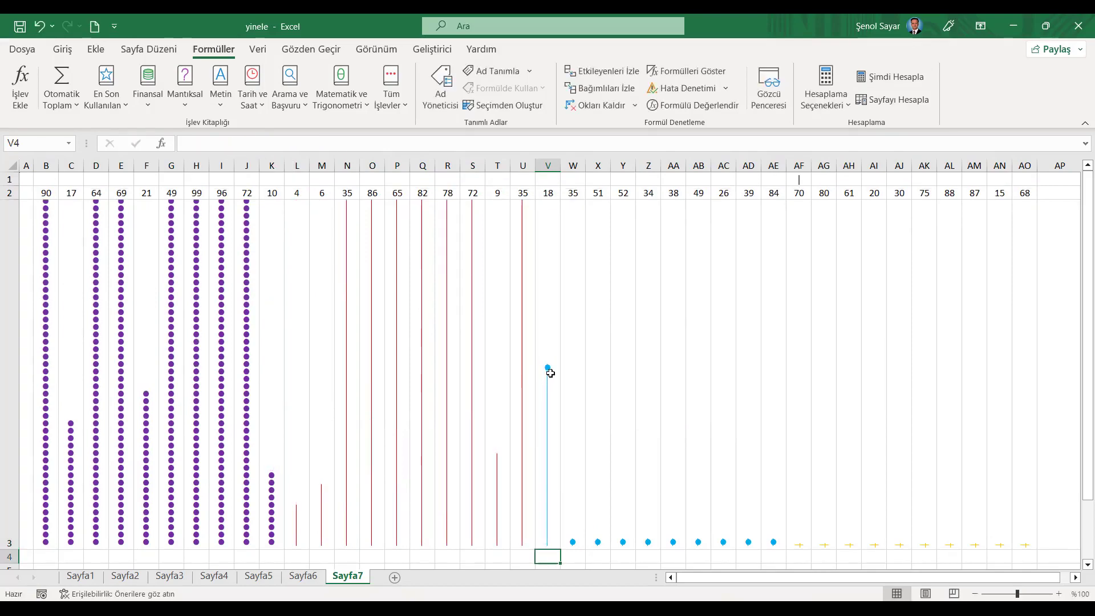
left_click_drag(551, 373, 772, 389)
key("ctrl+r")
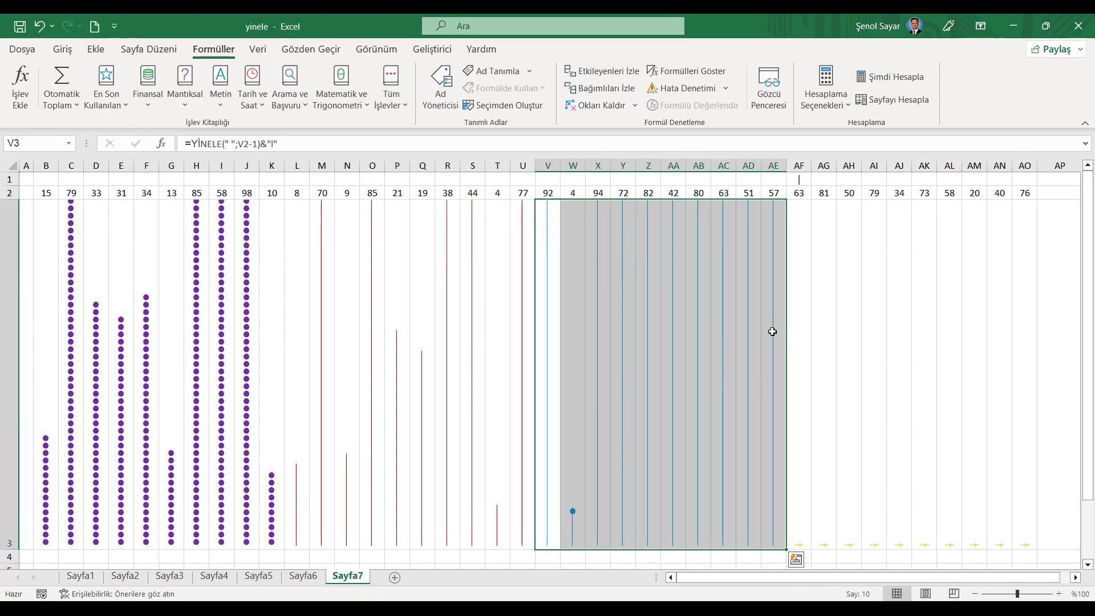
- Toggle the Strikethrough font effect off for V3:AE3
left_click(62, 50)
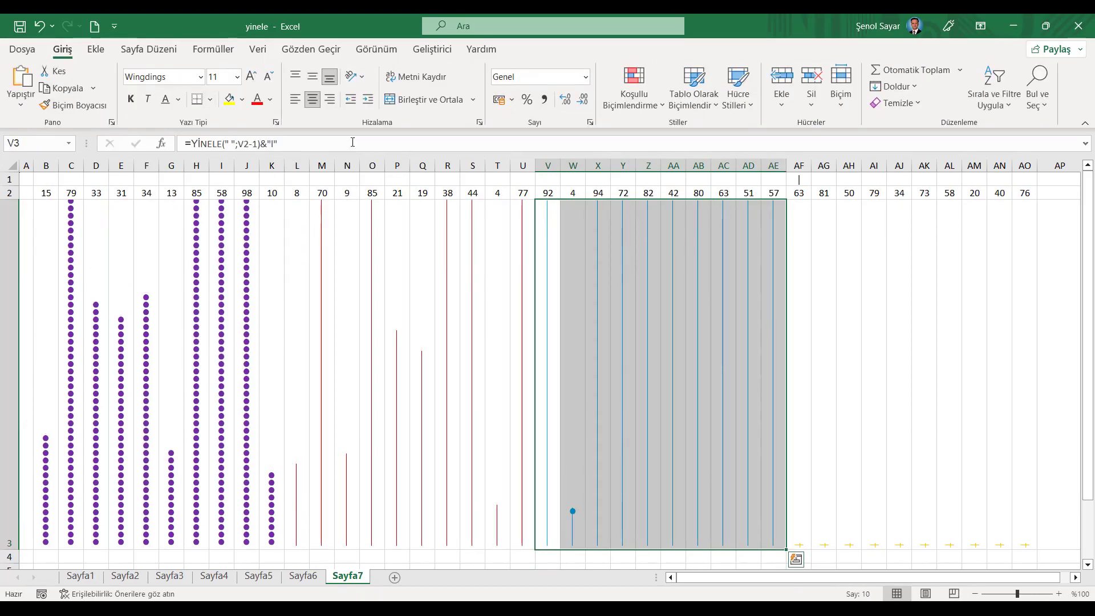
left_click(276, 122)
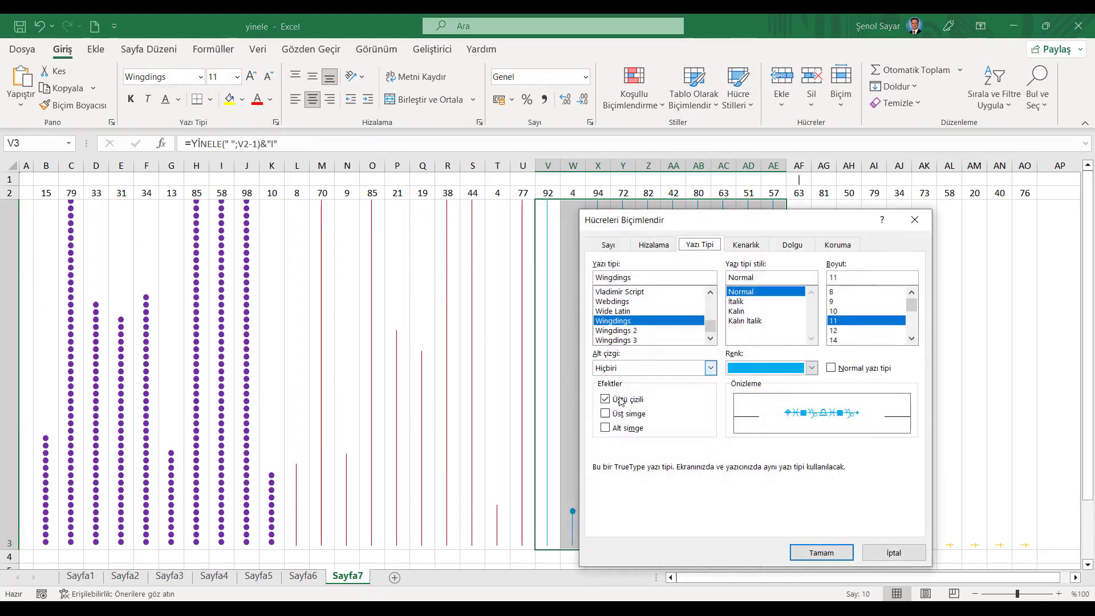
left_click(605, 399)
left_click(805, 553)
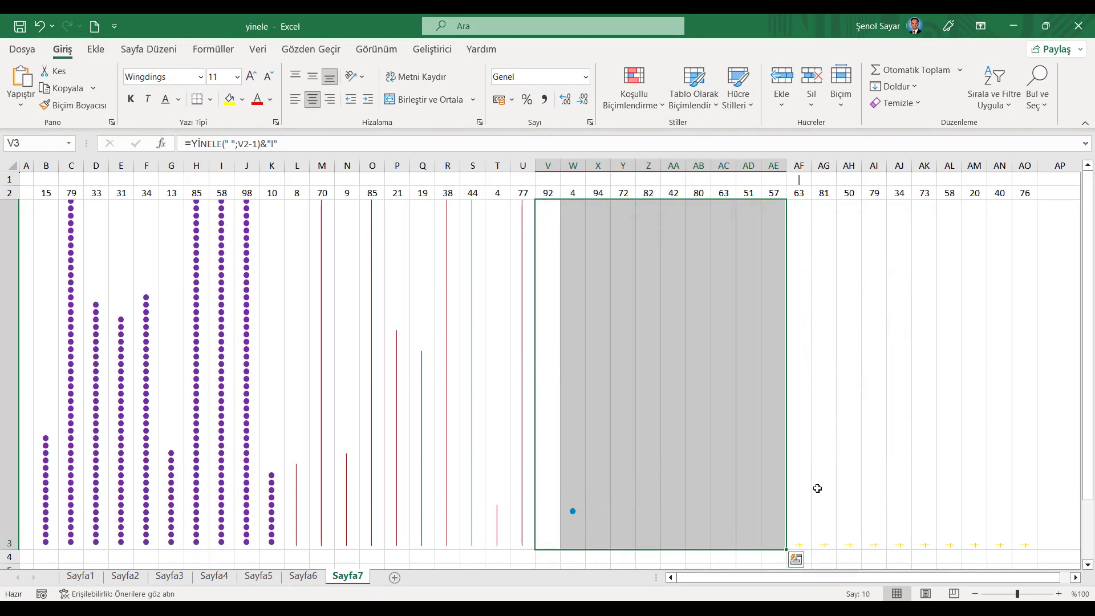
left_click(804, 477)
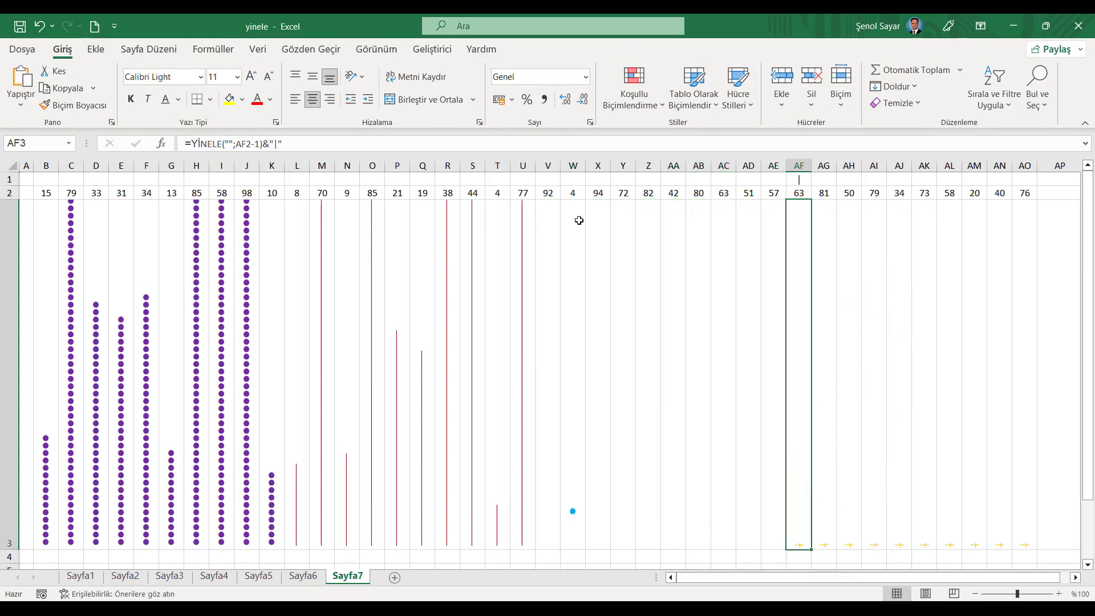
- Update AF3's space-repeat formula and fill it right through AO3
left_click(239, 144)
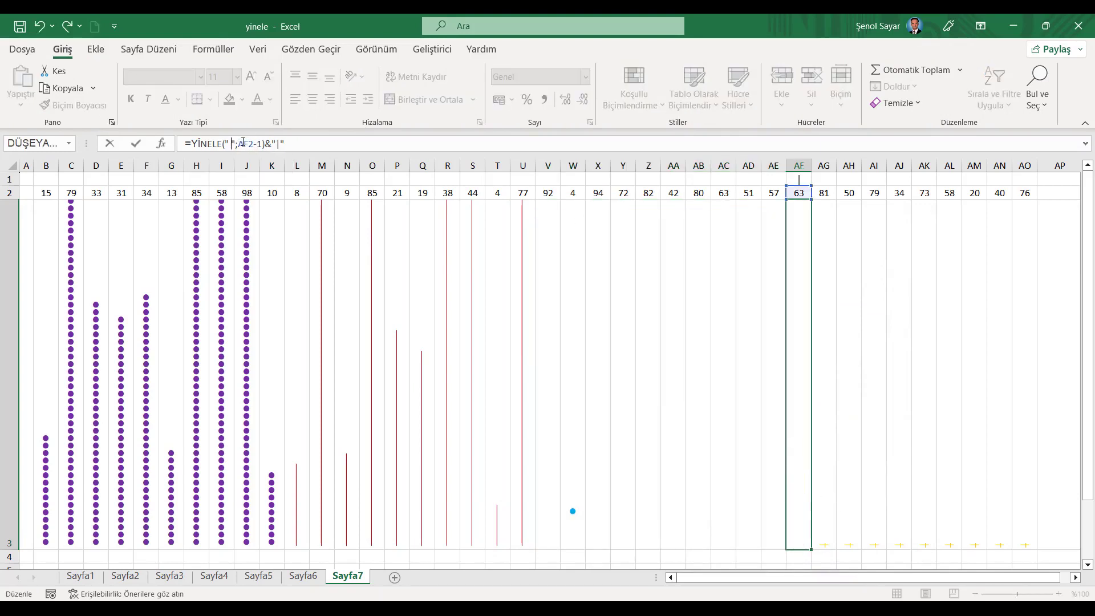
key("Return")
left_click_drag(797, 392, 1015, 406)
key("ctrl+r")
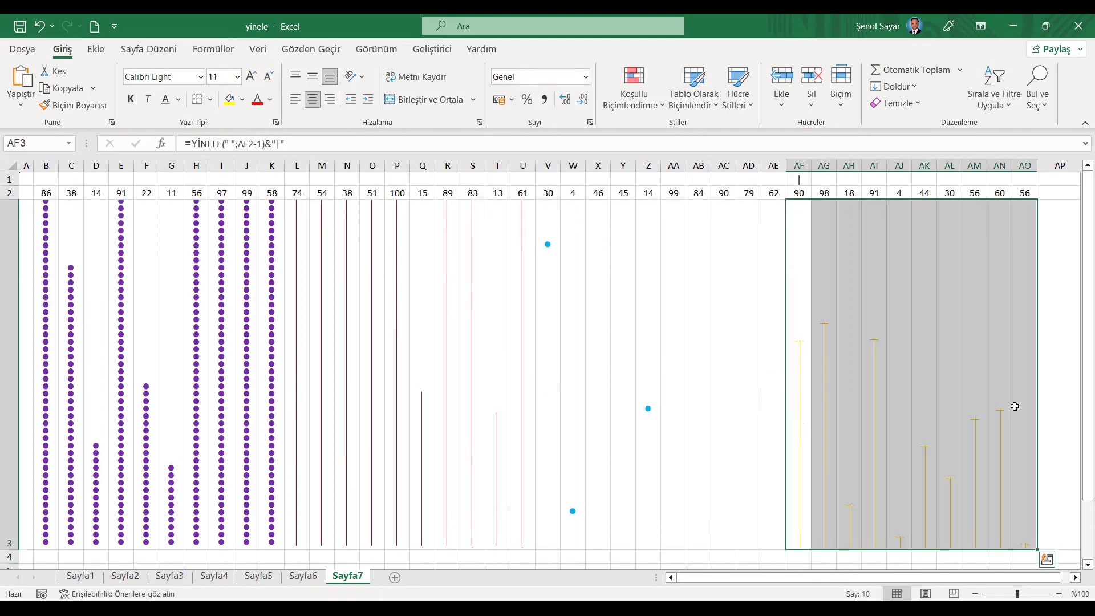
- Apply the font formatting to AF3:AO3 so only gold dashes show
left_click(276, 122)
left_click(813, 556)
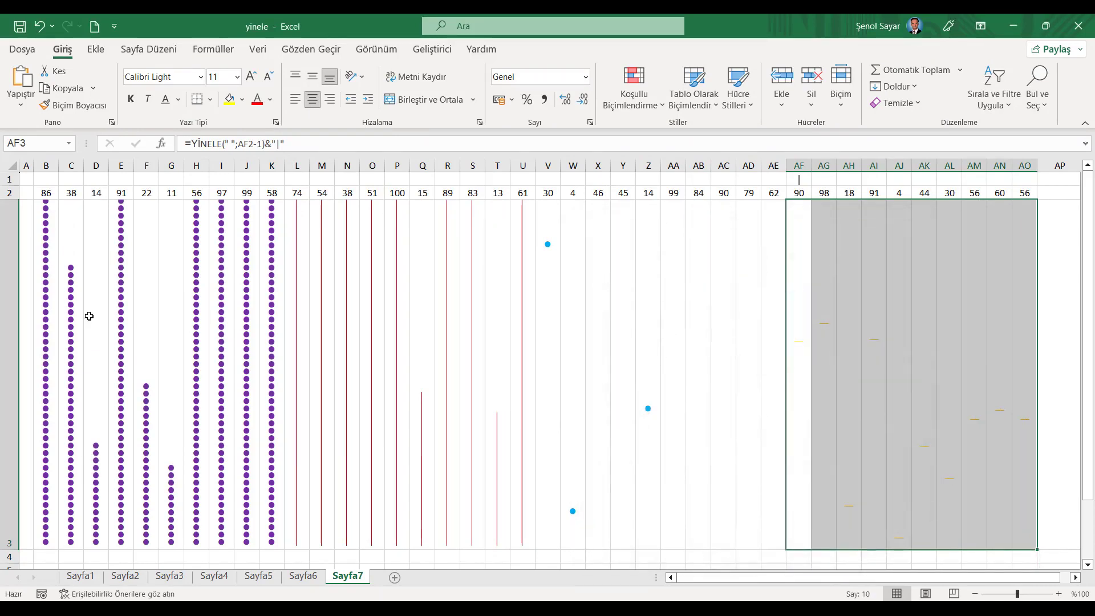
left_click_drag(43, 294, 1024, 330)
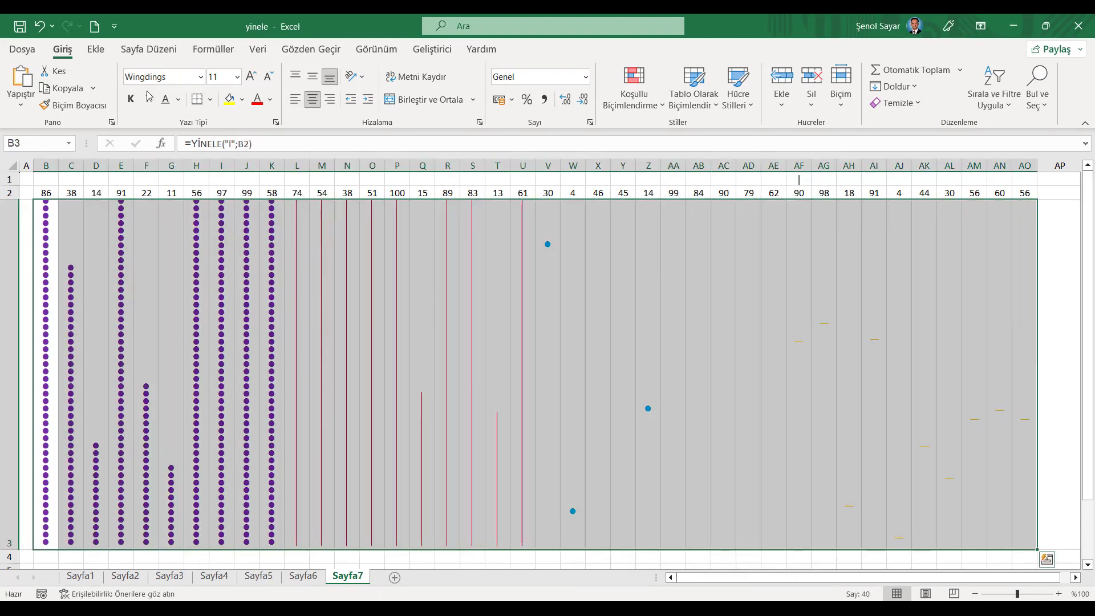
- Change B2's formula to =RASTGELEARADA(1;30) and apply it across B2:AO2
key("Up")
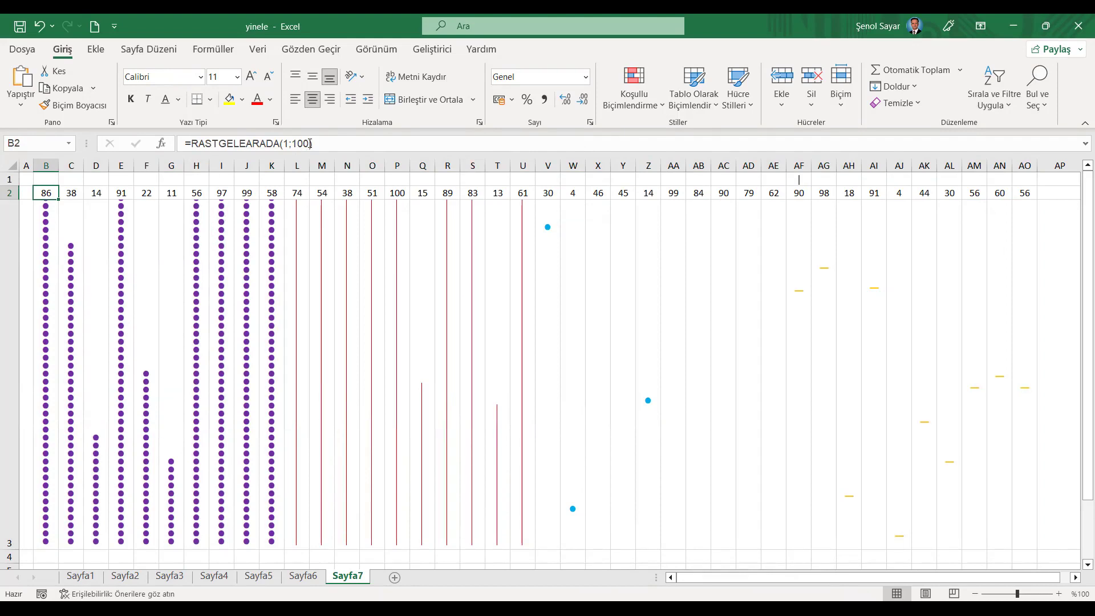
left_click(303, 143)
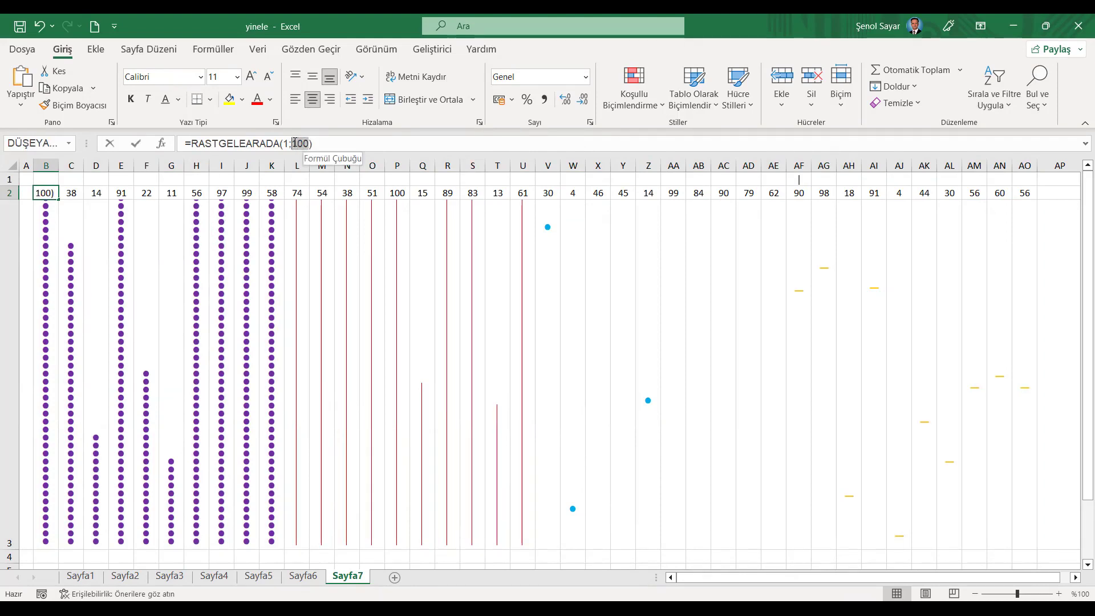
type("3")
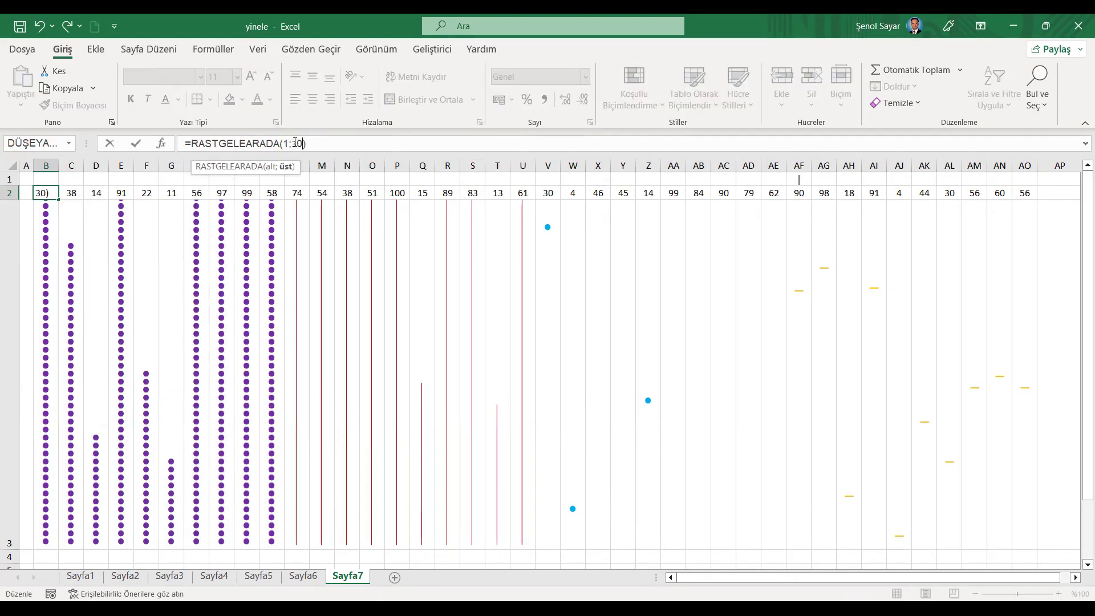
key("Return")
left_click_drag(45, 193, 1020, 196)
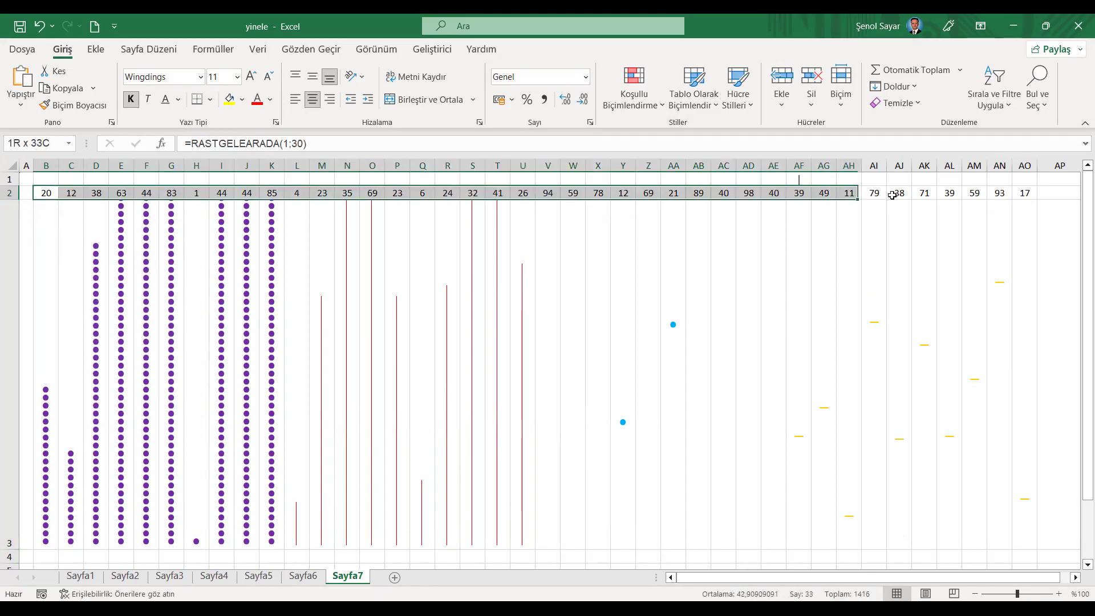
key("F9")
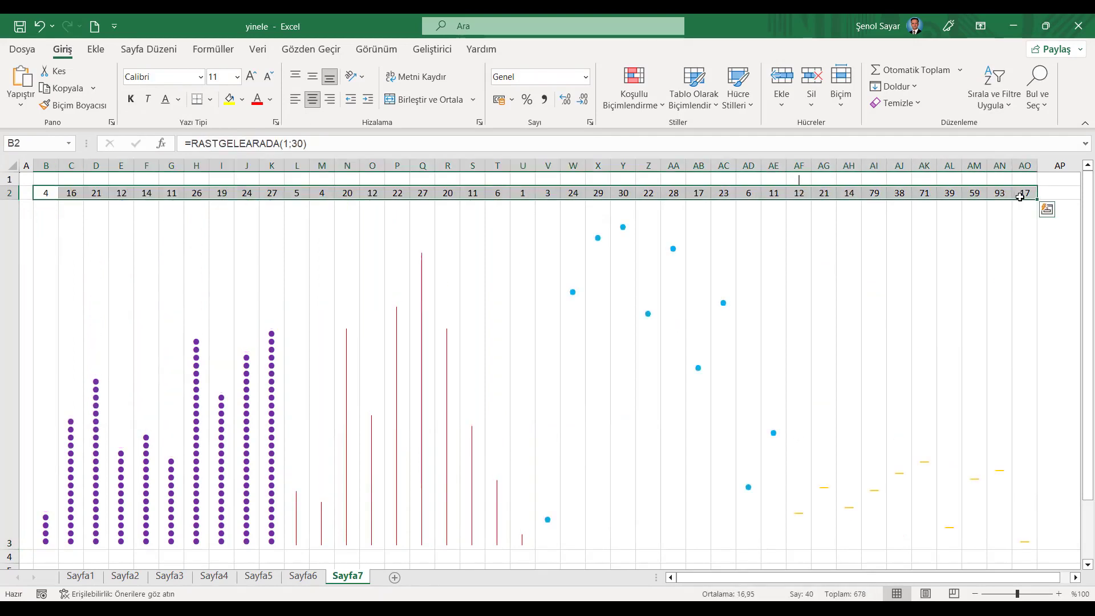
- Recalculate row 2's random numbers repeatedly with Şimdi Hesapla, then copy row 2
left_click(198, 51)
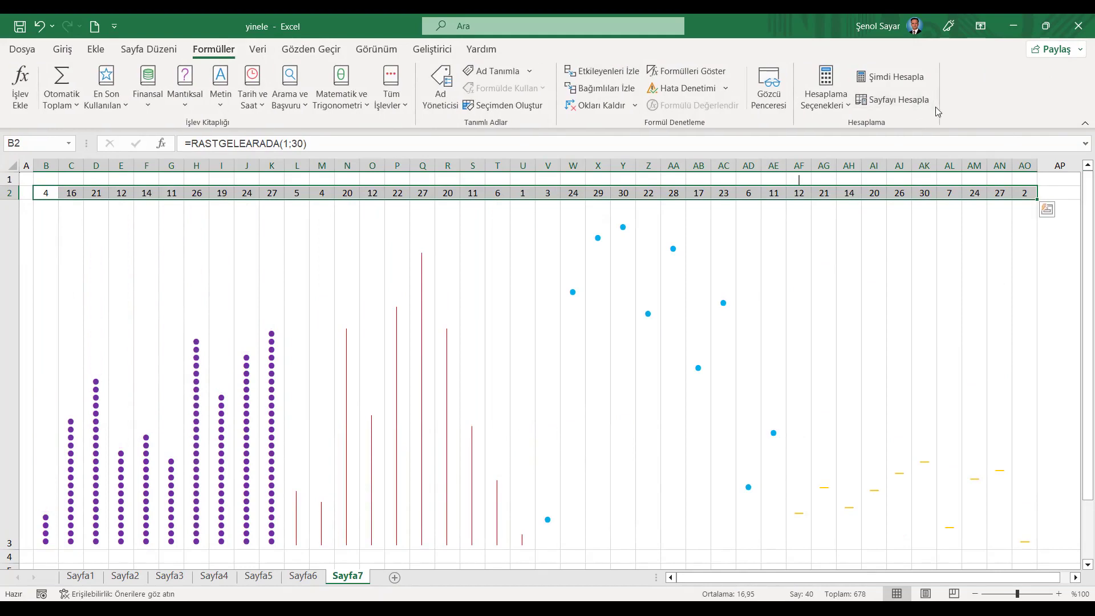
left_click(903, 77)
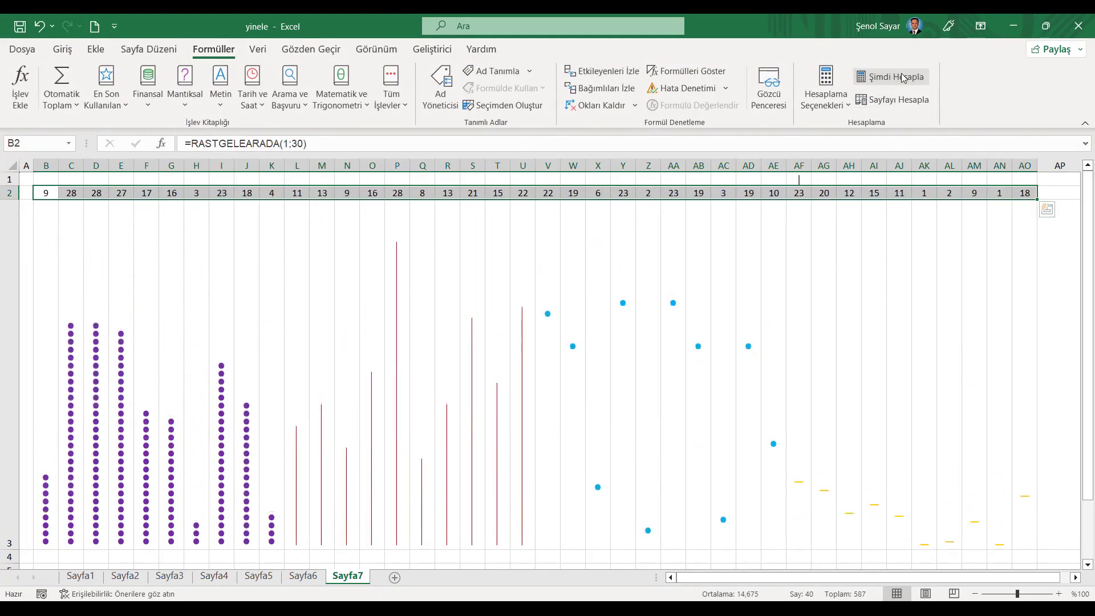
left_click(903, 77)
left_click(903, 77)
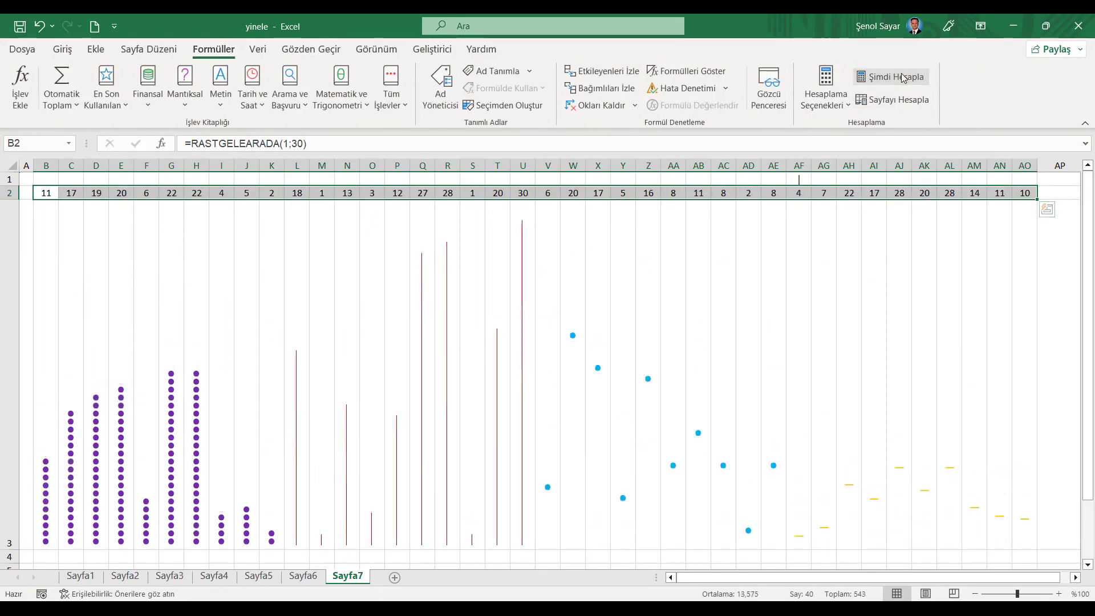
left_click(903, 77)
left_click(903, 77)
left_click(903, 77)
left_click(903, 77)
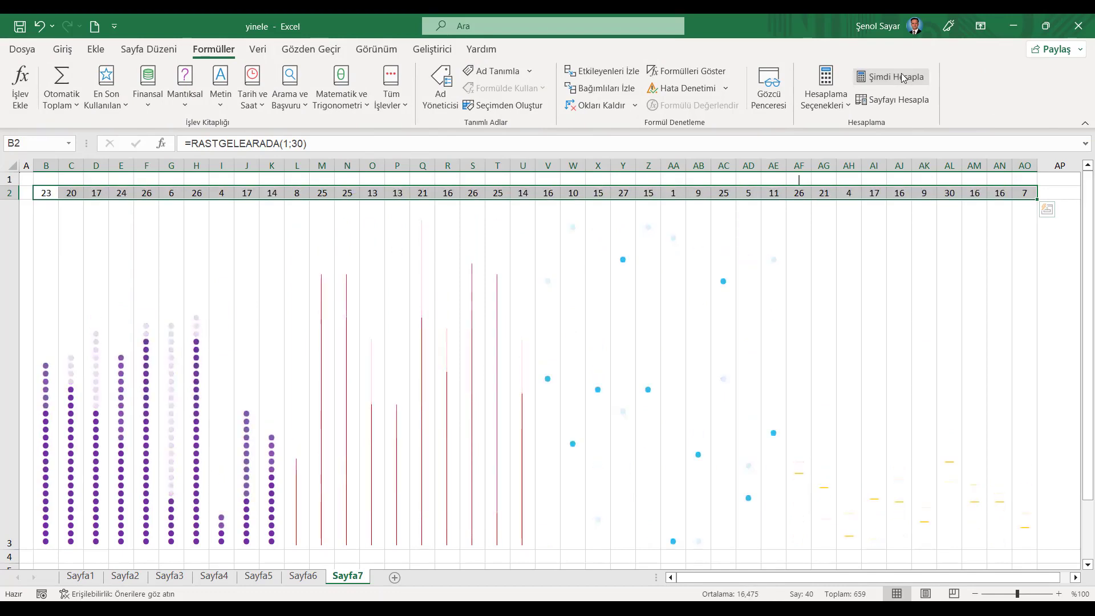
left_click(63, 49)
left_click(64, 88)
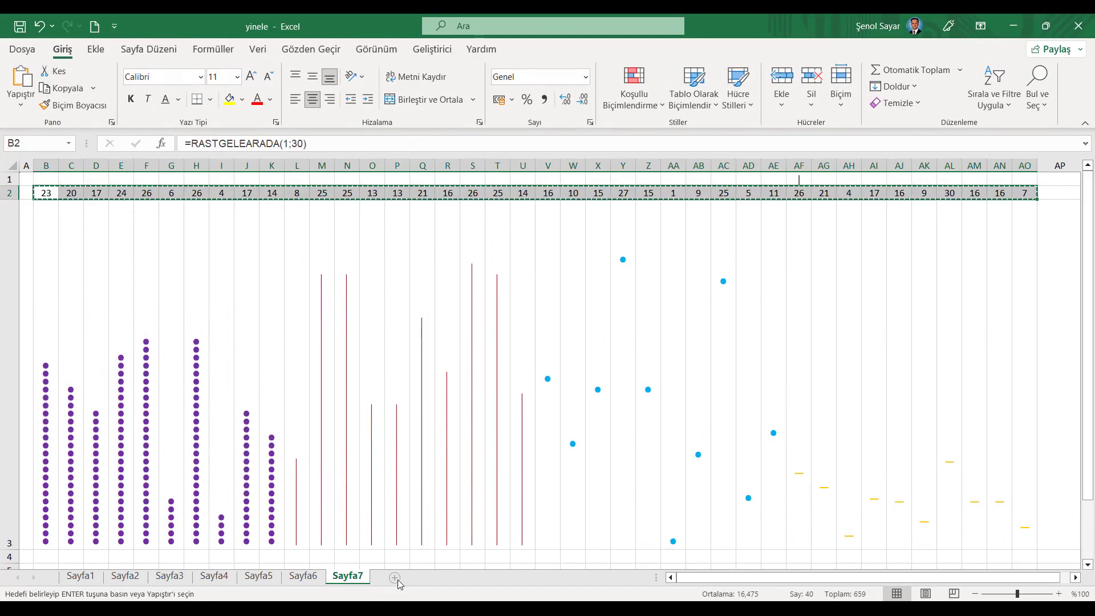
- Add a new sheet and paste the copied numbers as values into B2:AO2
left_click(394, 578)
right_click(86, 198)
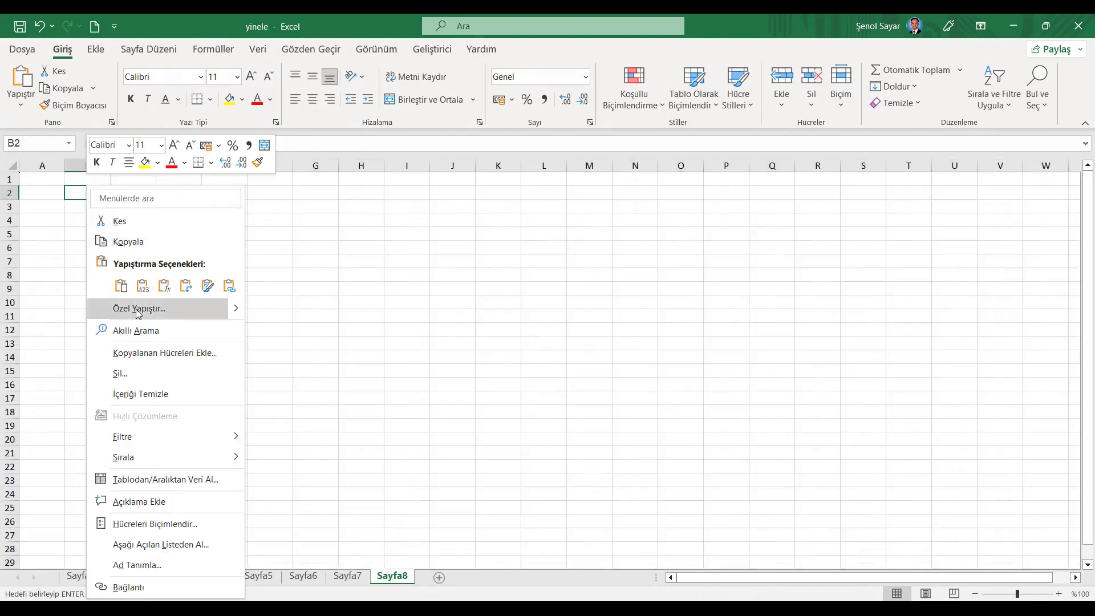
left_click(142, 308)
left_click(44, 281)
left_click(230, 427)
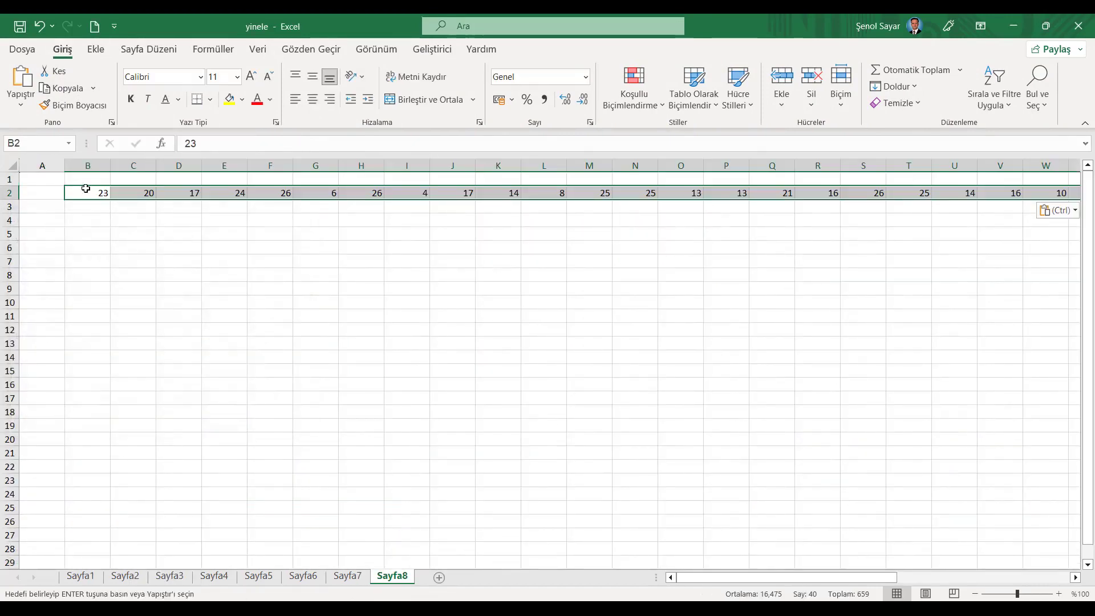
- Narrow column A and columns B through AO so all values fit on screen
mouse_move(65, 165)
left_mouse_down()
mouse_move(33, 166)
mouse_move(1055, 165)
mouse_move(1036, 182)
left_mouse_up()
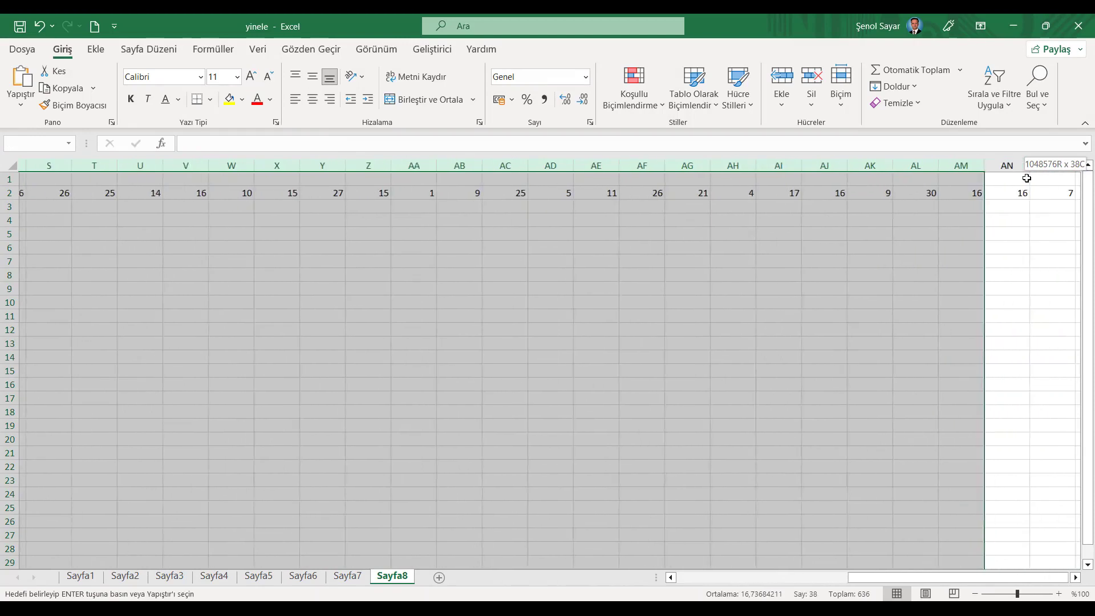
mouse_move(1036, 183)
left_mouse_down()
mouse_move(819, 175)
mouse_move(847, 436)
left_mouse_up()
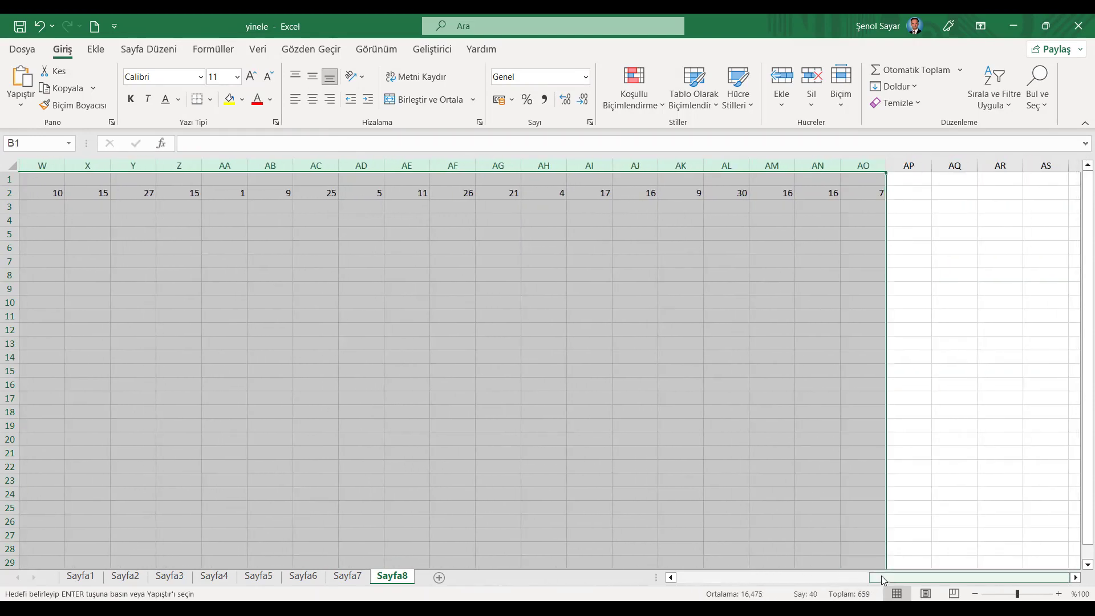
left_click_drag(930, 582, 731, 582)
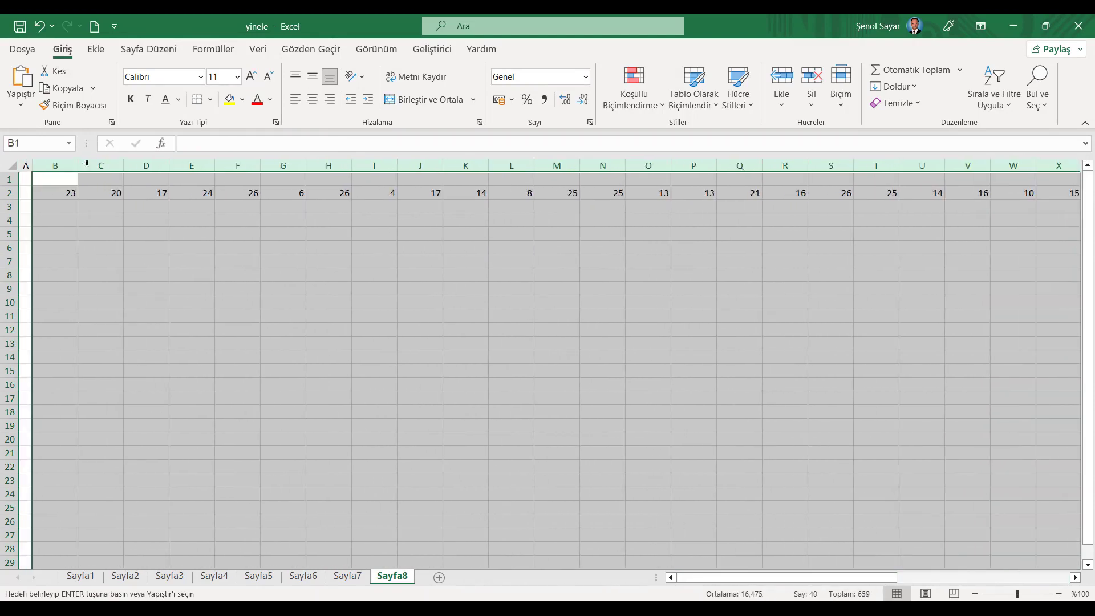
left_click_drag(78, 166, 57, 166)
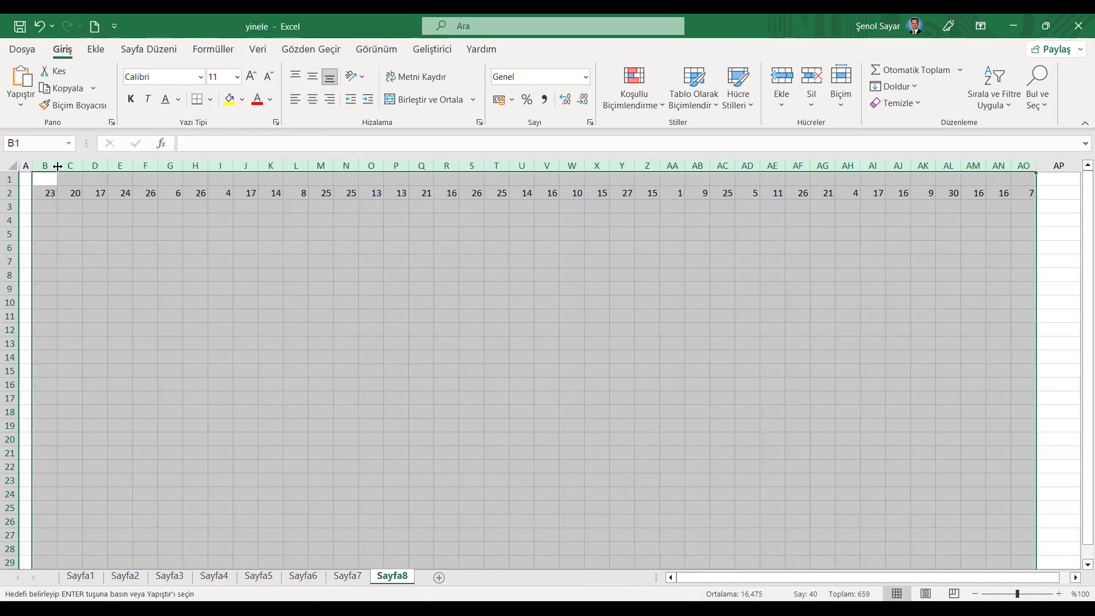
left_click(52, 192)
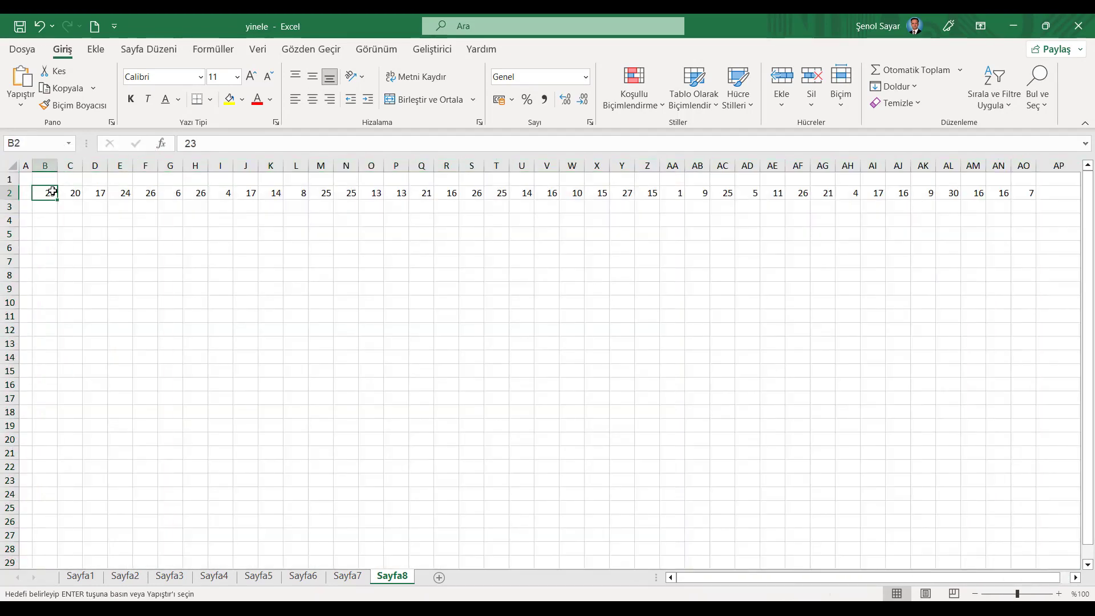
key("Escape")
left_click(49, 208)
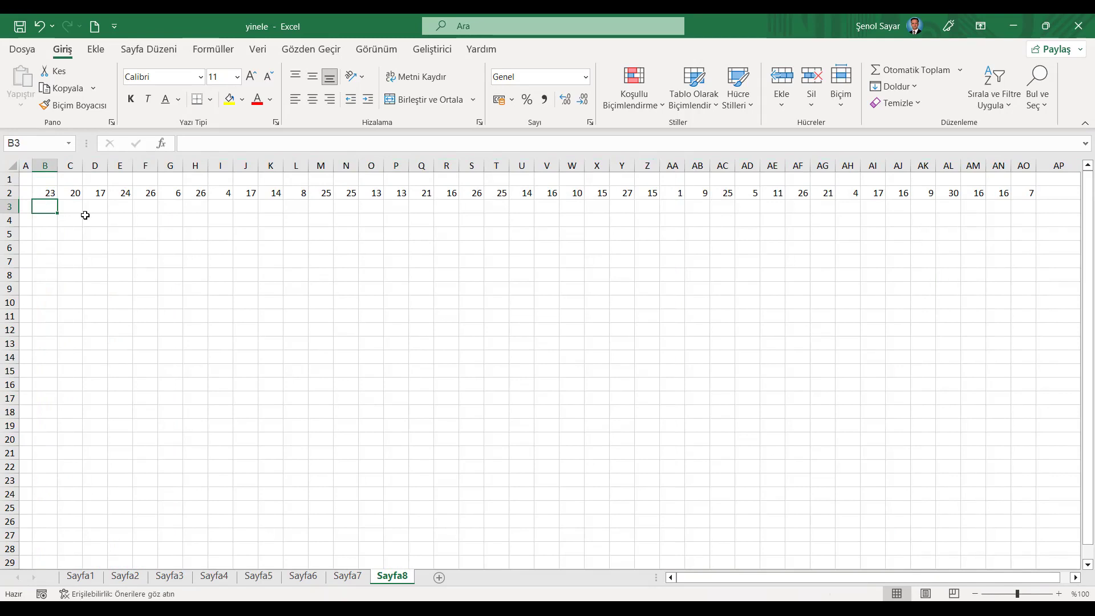
- Enter =YİNELE("----X";B2/5) in B3, then move the formula over to C3
type("=yin")
key("Tab")
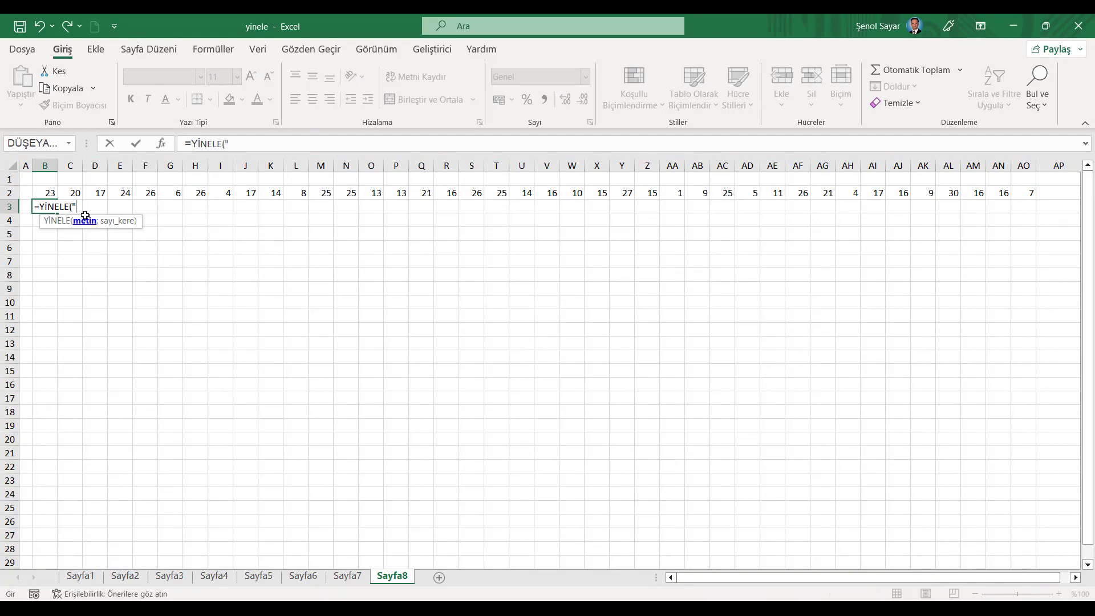
type("-")
type("-")
key("BackSpace")
key("Caps_Lock")
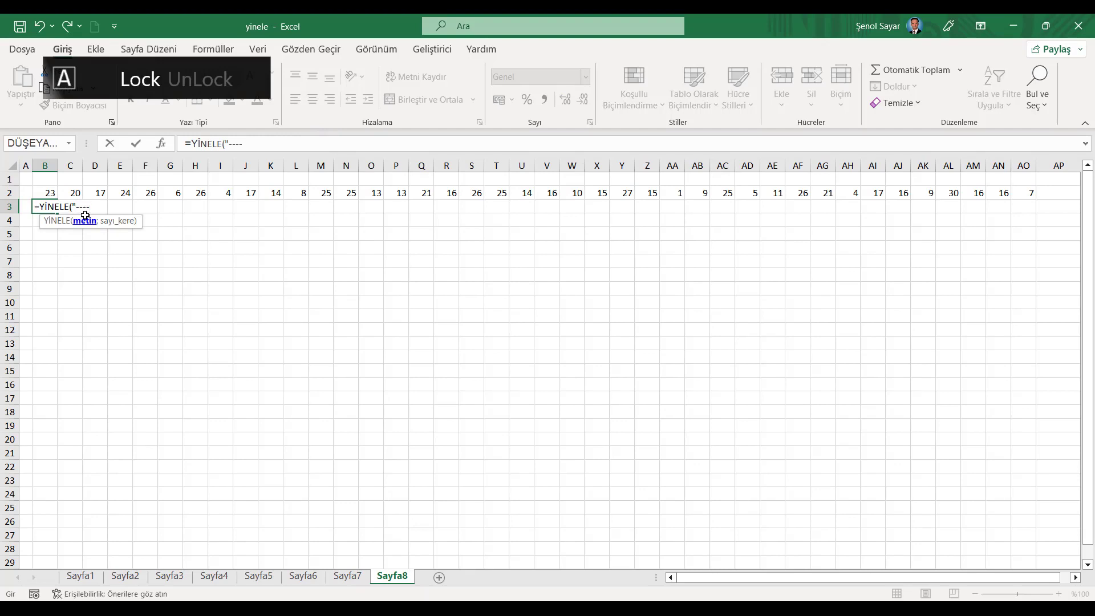
type("\"")
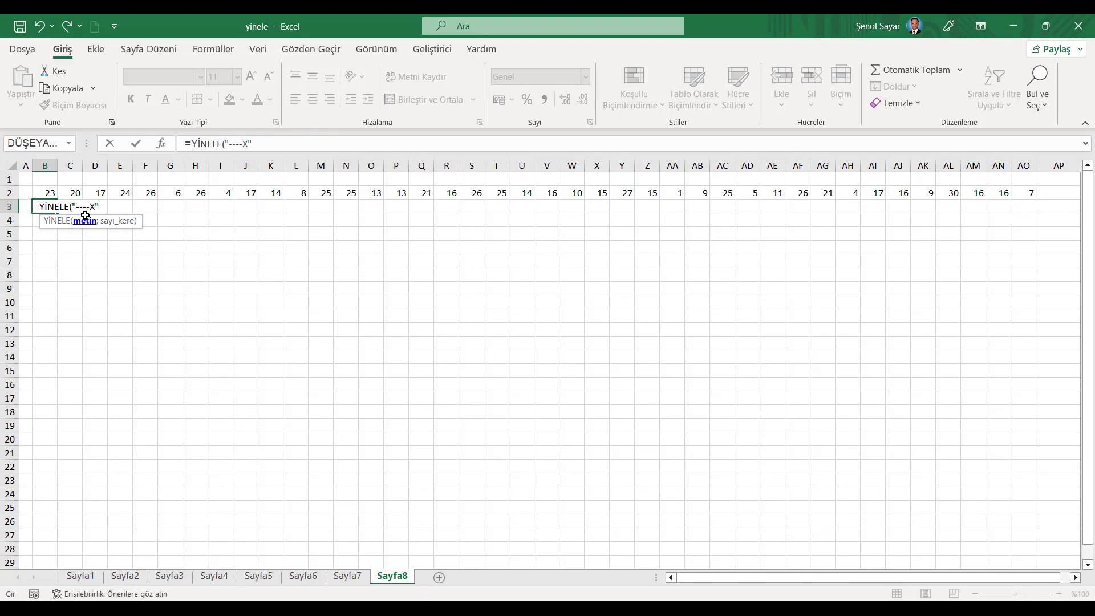
type(";")
left_click(51, 193)
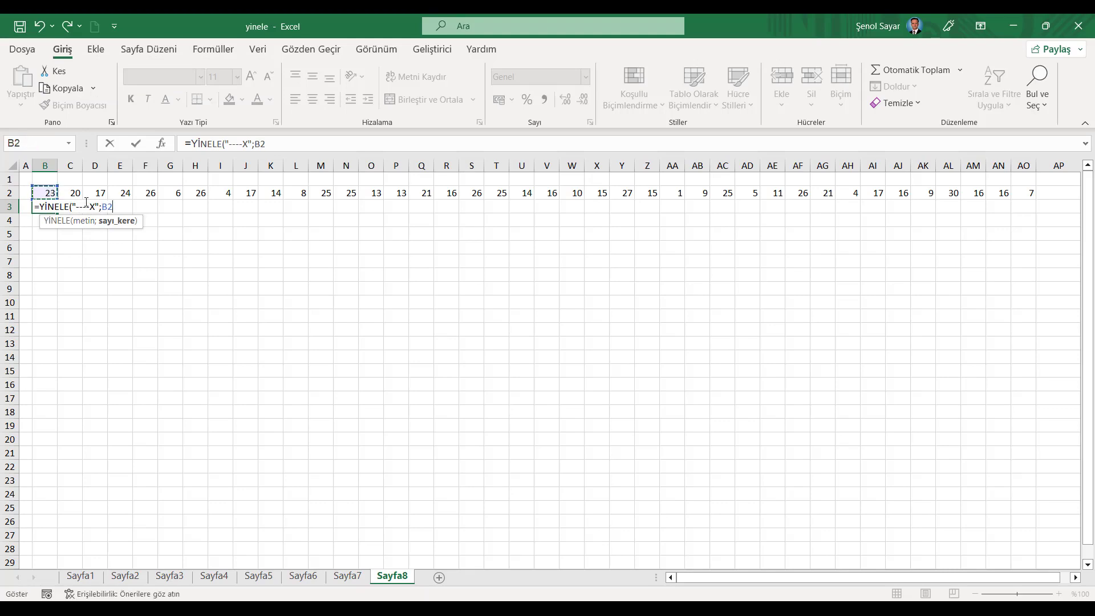
type("/5")
key("Return")
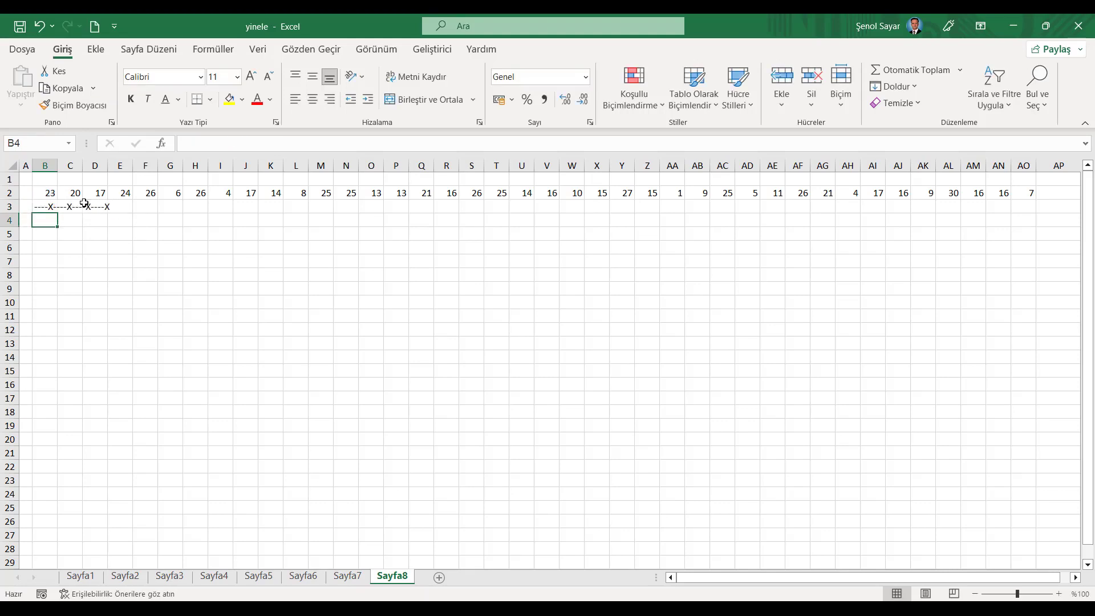
left_click(47, 204)
left_click_drag(54, 212, 1029, 187)
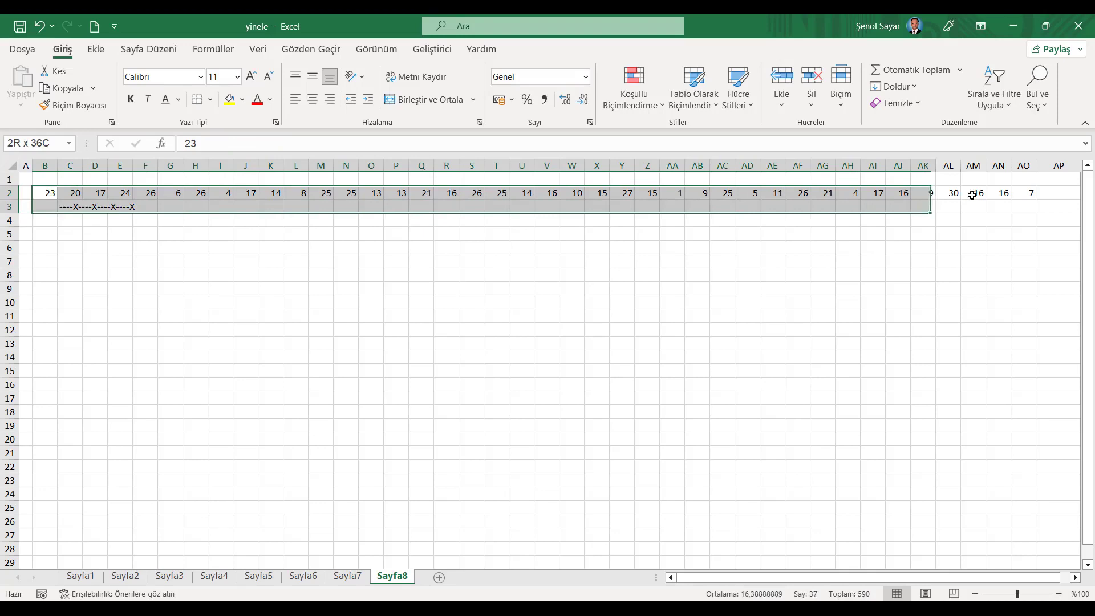
- Paste the row 2 numbers transposed down column B starting at B3
left_click(62, 88)
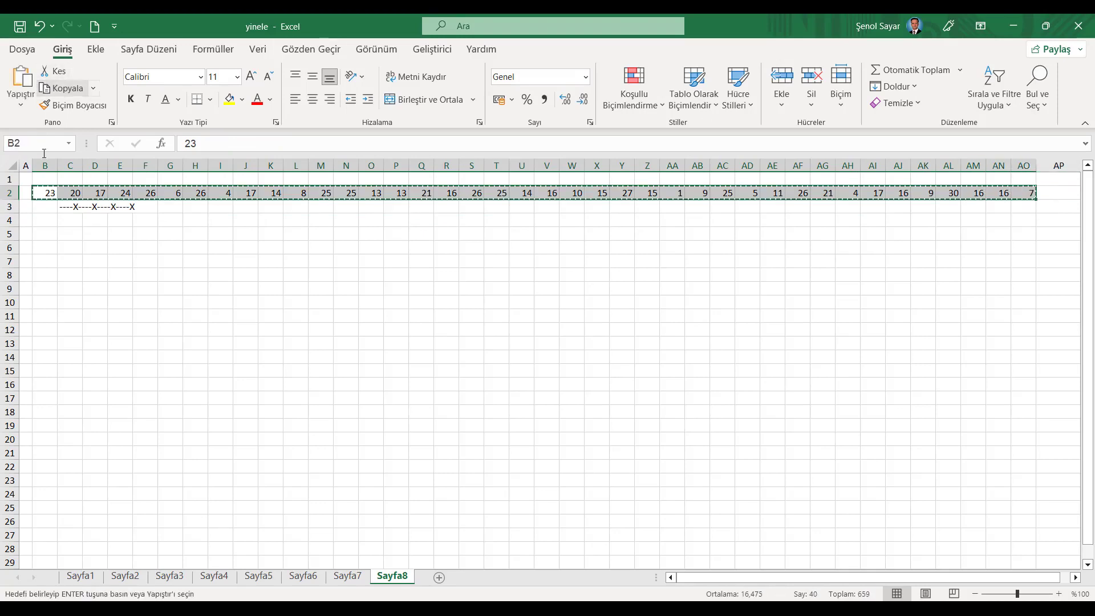
right_click(27, 208)
key("Escape")
right_click(44, 207)
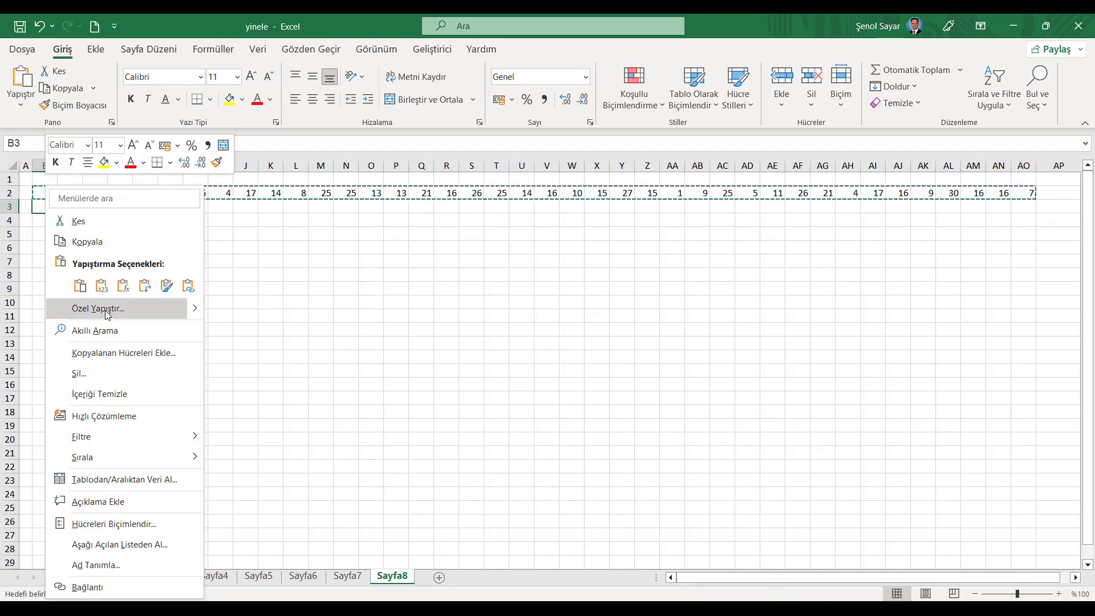
left_click(109, 309)
left_click(188, 408)
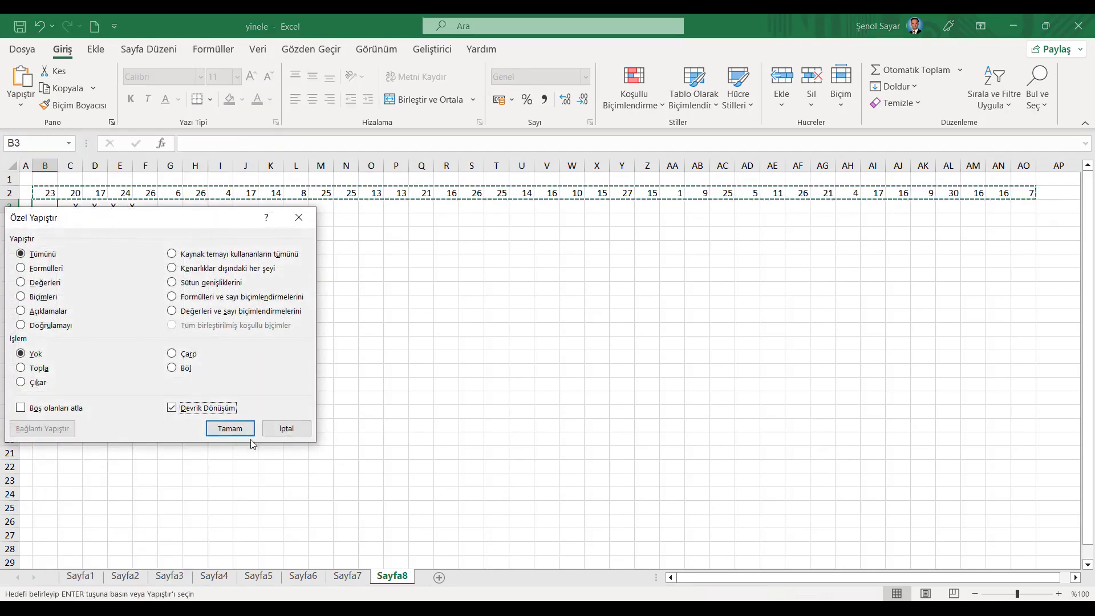
left_click(240, 430)
- Change C3's formula to repeat ----X by B3/5
left_click(73, 207)
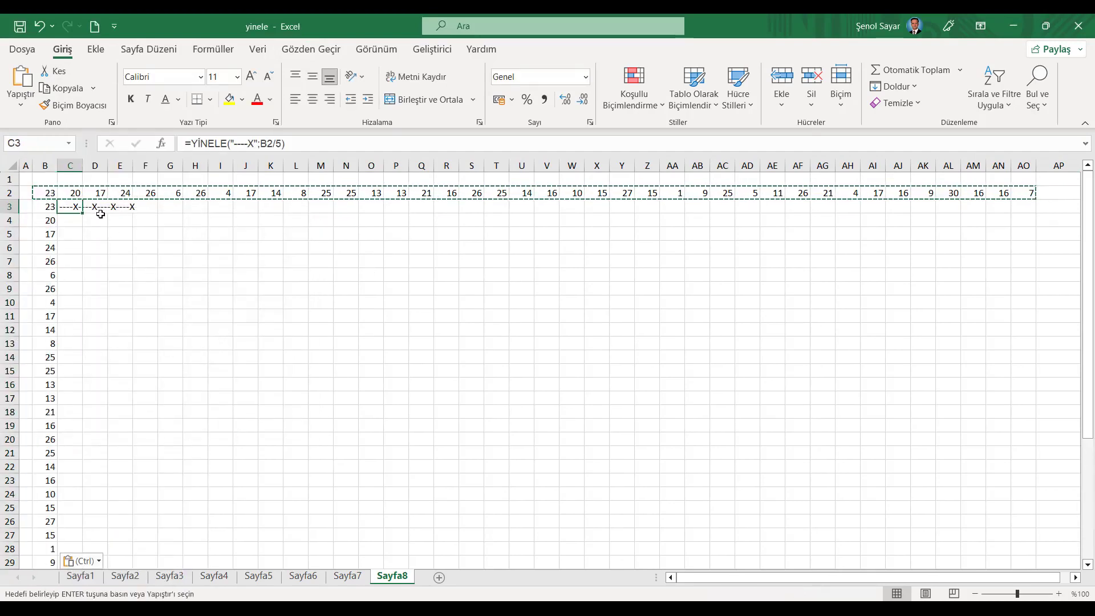
left_click(277, 142)
key("BackSpace")
type("3")
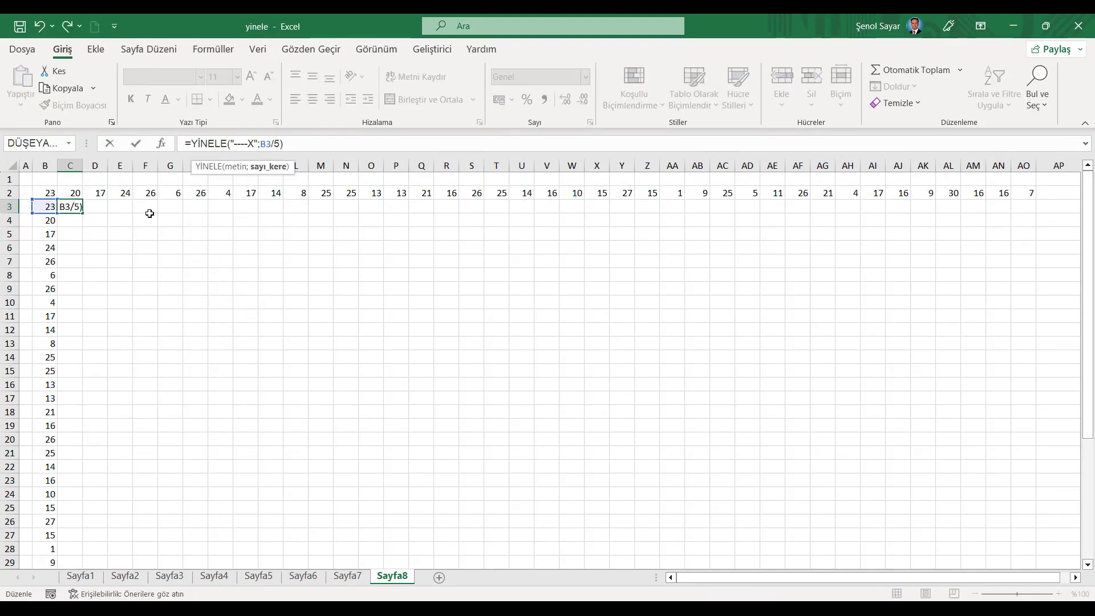
key("Return")
right_click(10, 193)
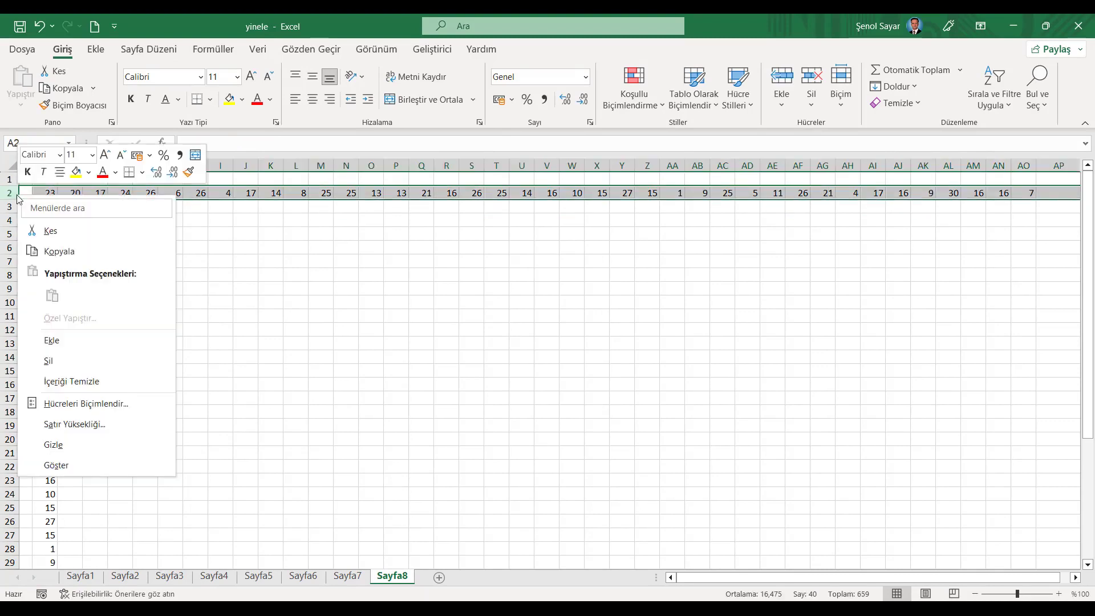
- Delete row 2, auto-fit all columns, and fill C2's ----X formula down to C29
left_click(52, 360)
left_click(11, 166)
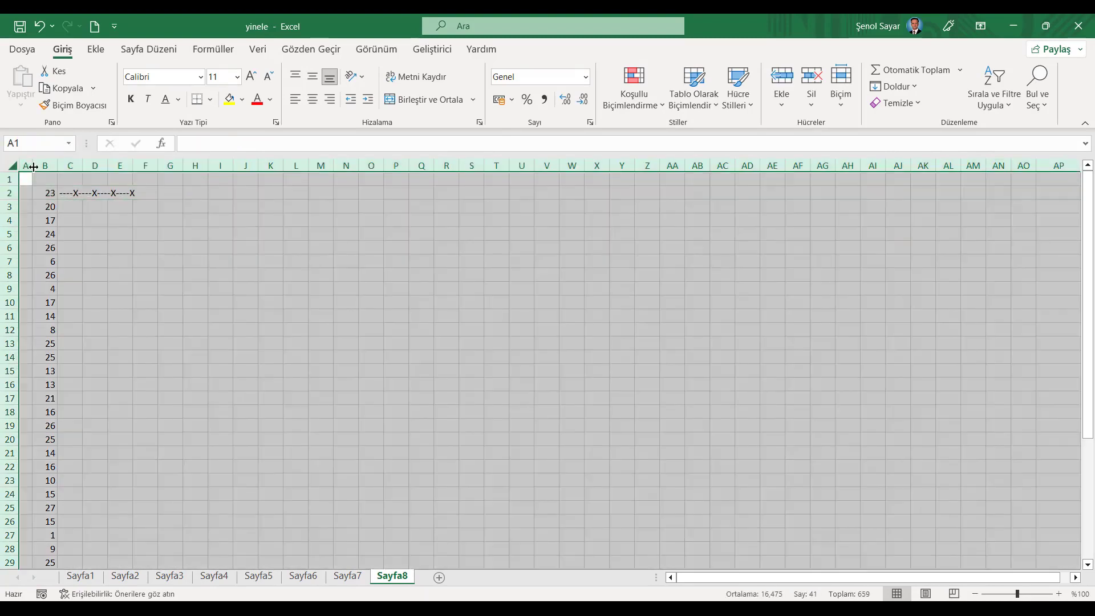
double_click(33, 166)
left_click(86, 193)
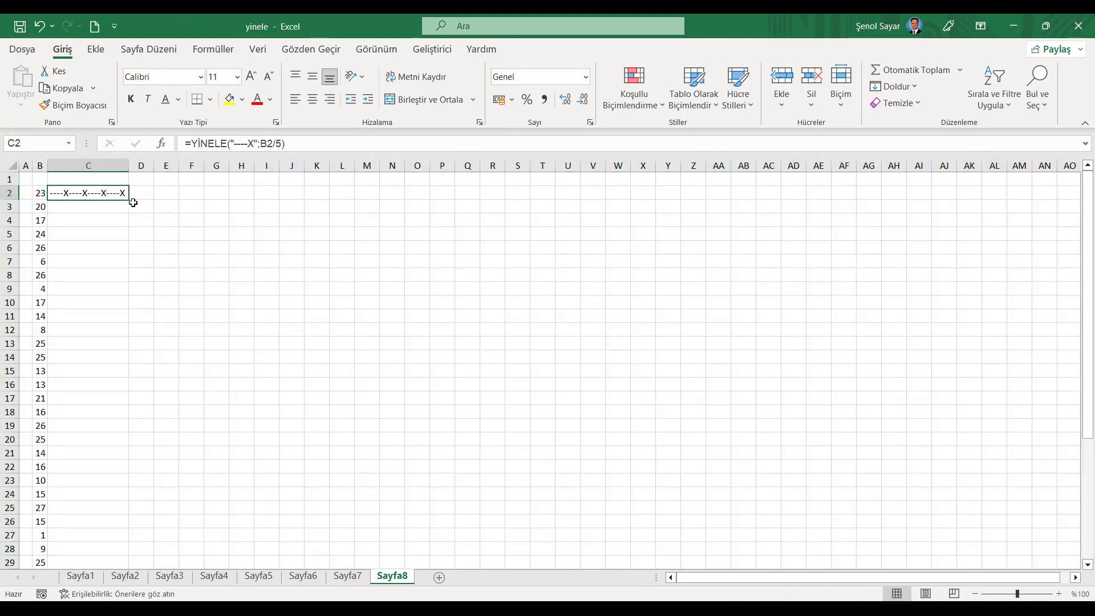
double_click(131, 202)
- Give column C the same narrow width as column D using Biçim Boyacısı
left_click(88, 165)
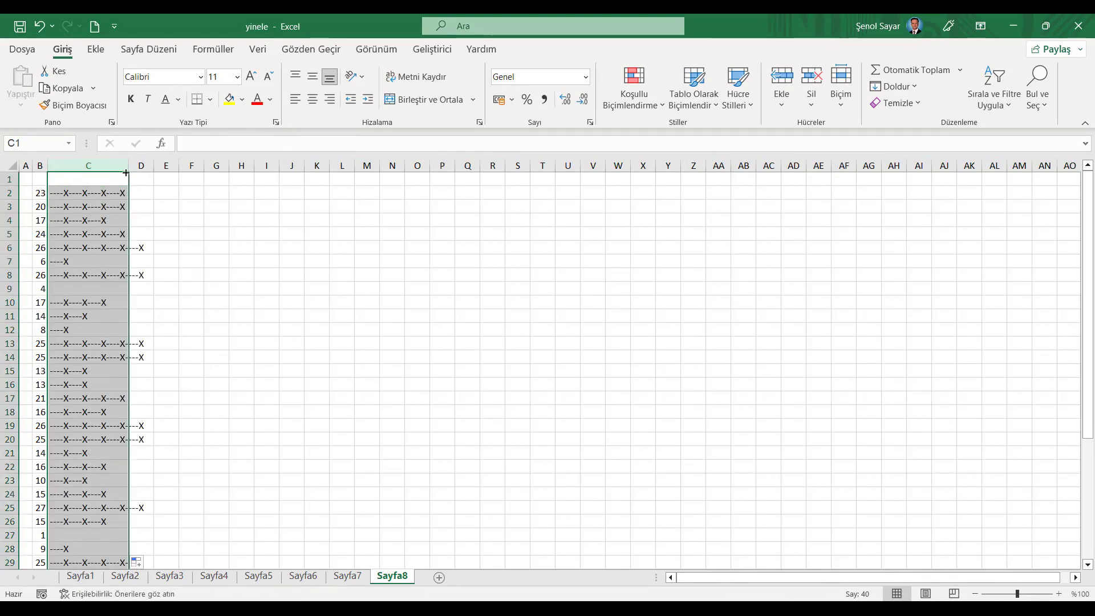
double_click(129, 165)
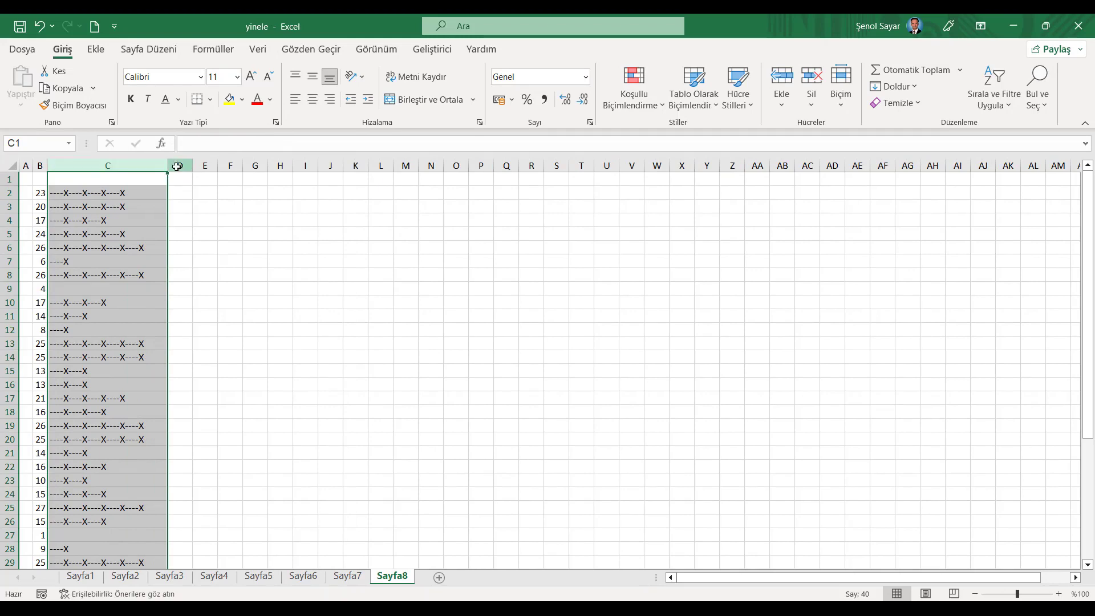
left_click(180, 166)
left_click(72, 106)
left_click(85, 166)
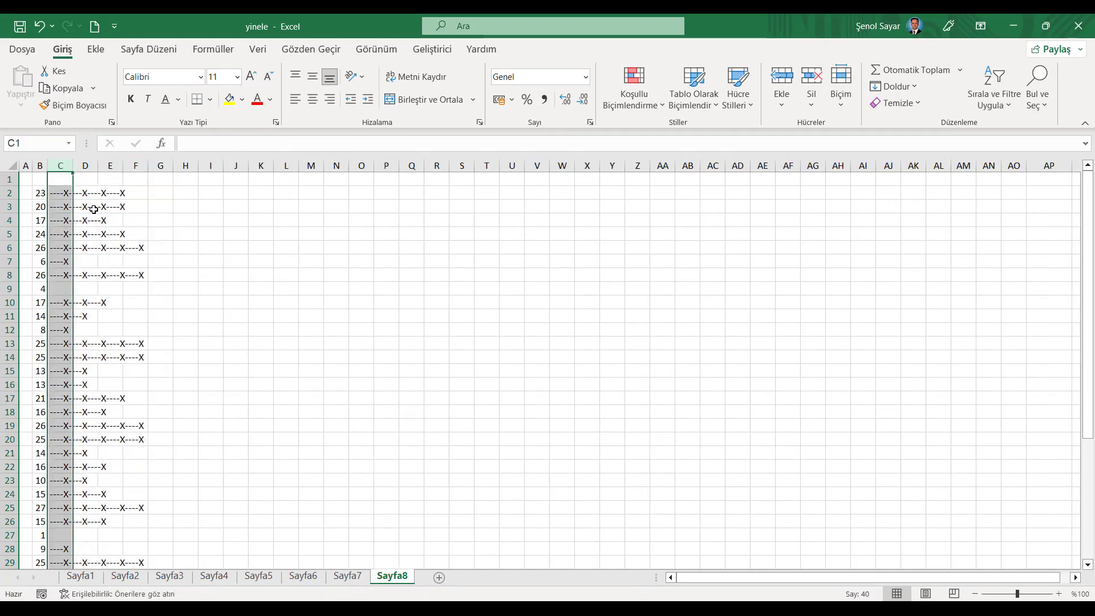
left_click(67, 193)
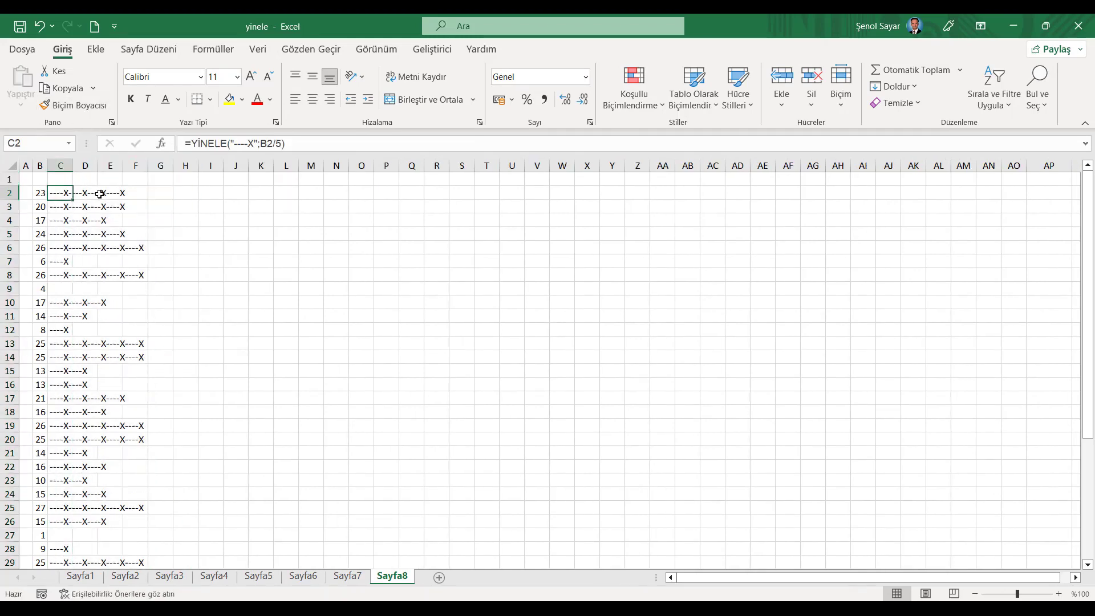
left_click(41, 193)
- Enter =RASTGELEARADA(1;100) in B2 and fill it down column B
type("=RAS")
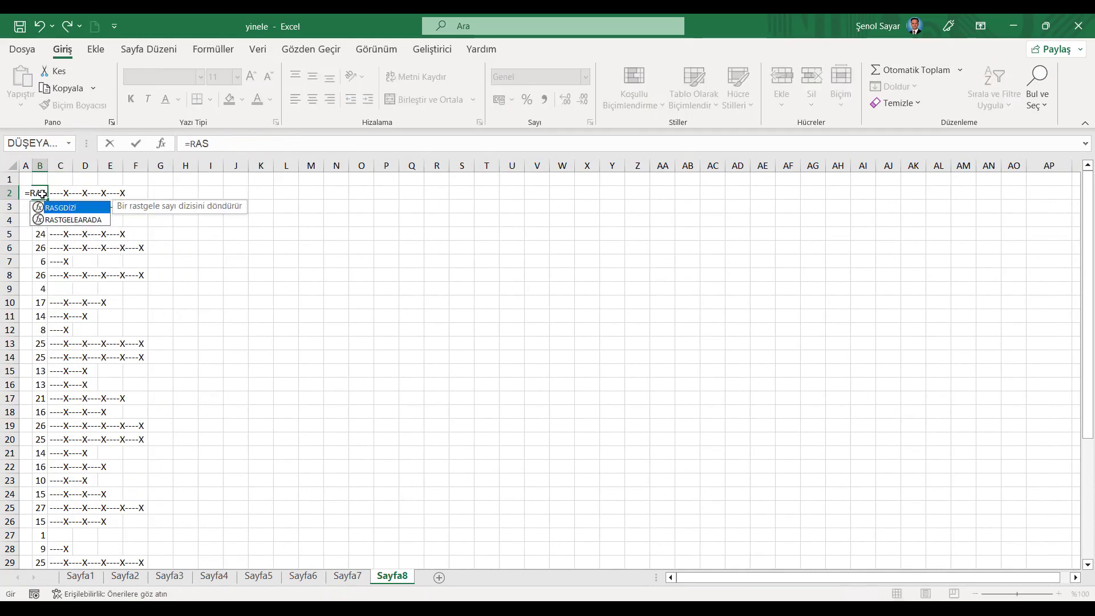
key("Down")
key("Tab")
type("1;")
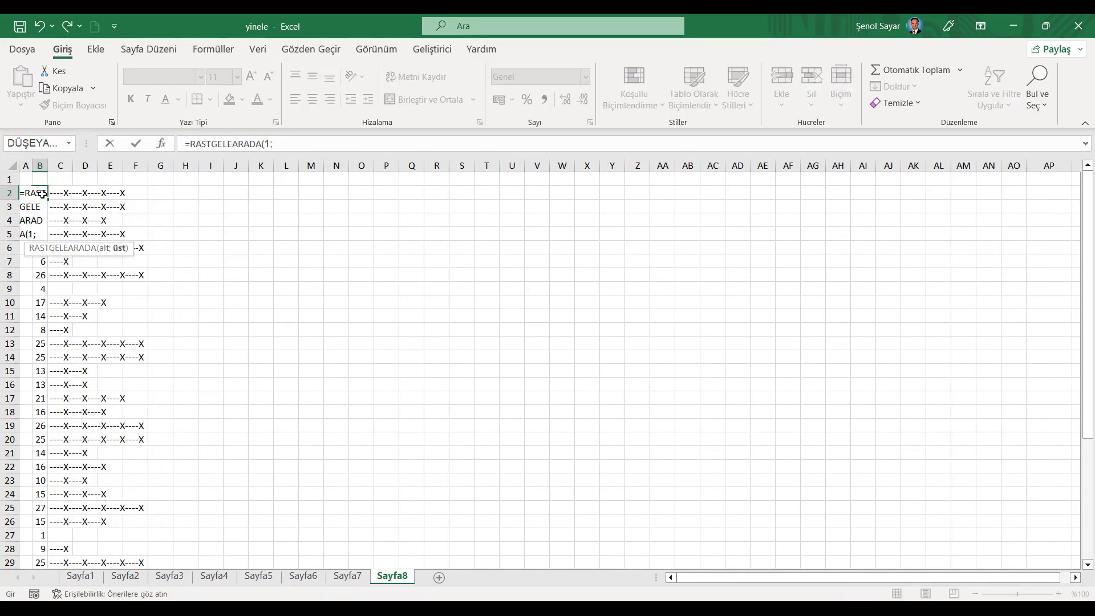
type("100")
key("Return")
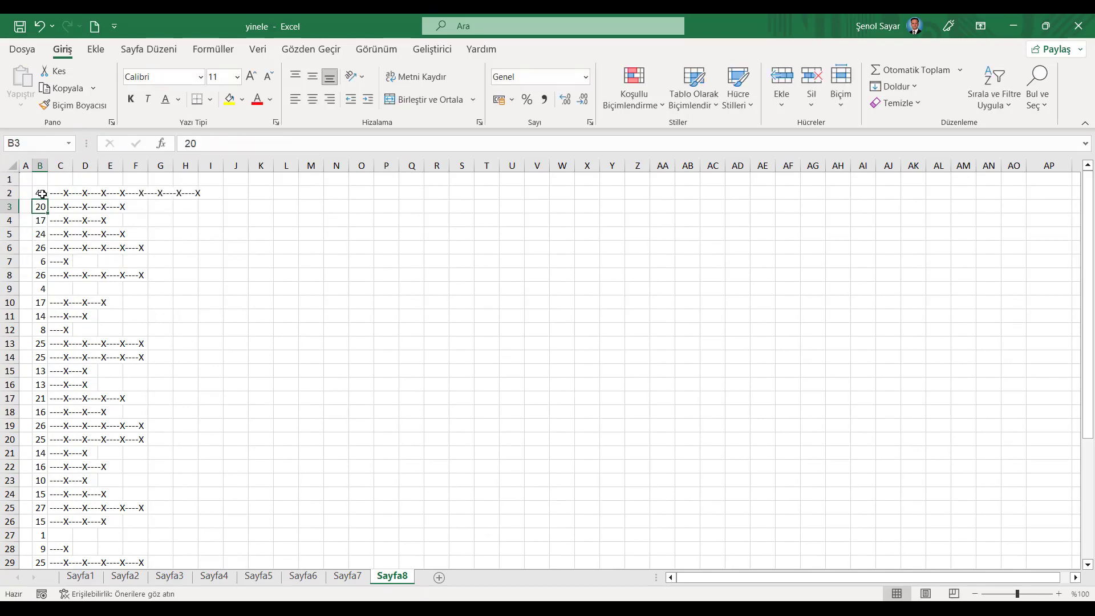
left_click(42, 194)
double_click(48, 198)
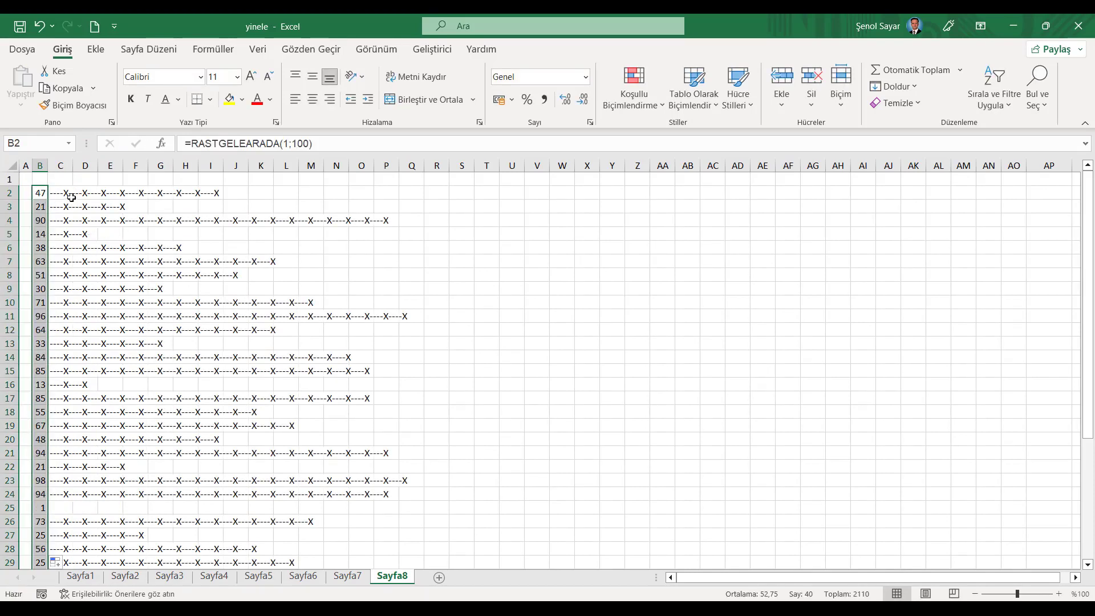
- Recalculate twice with Şimdi Hesapla so the ----X bars resize to new values
left_click(214, 49)
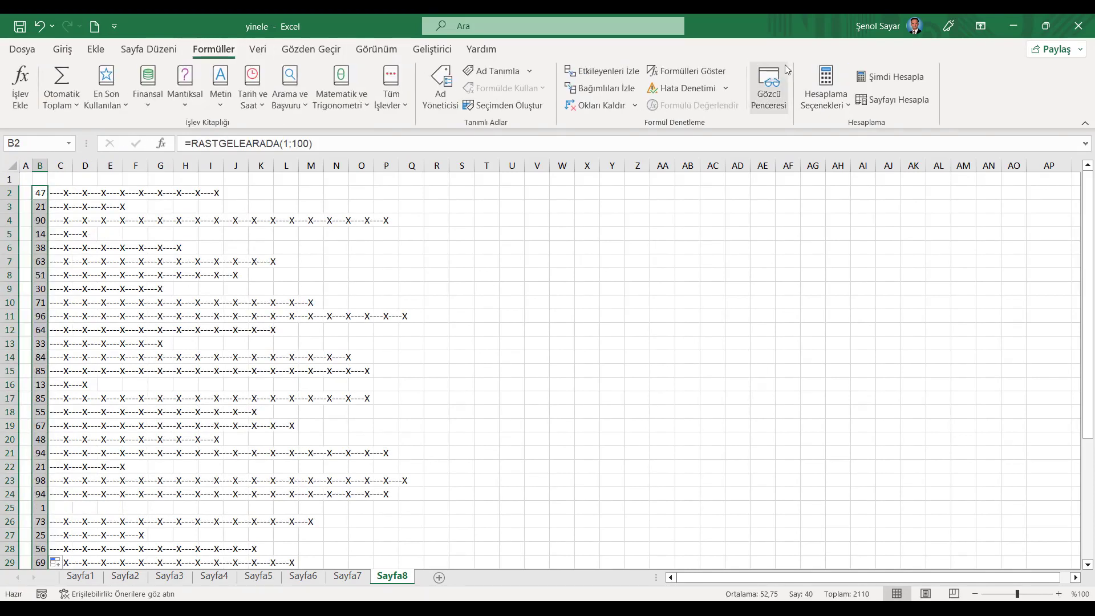
left_click(912, 77)
left_click(911, 77)
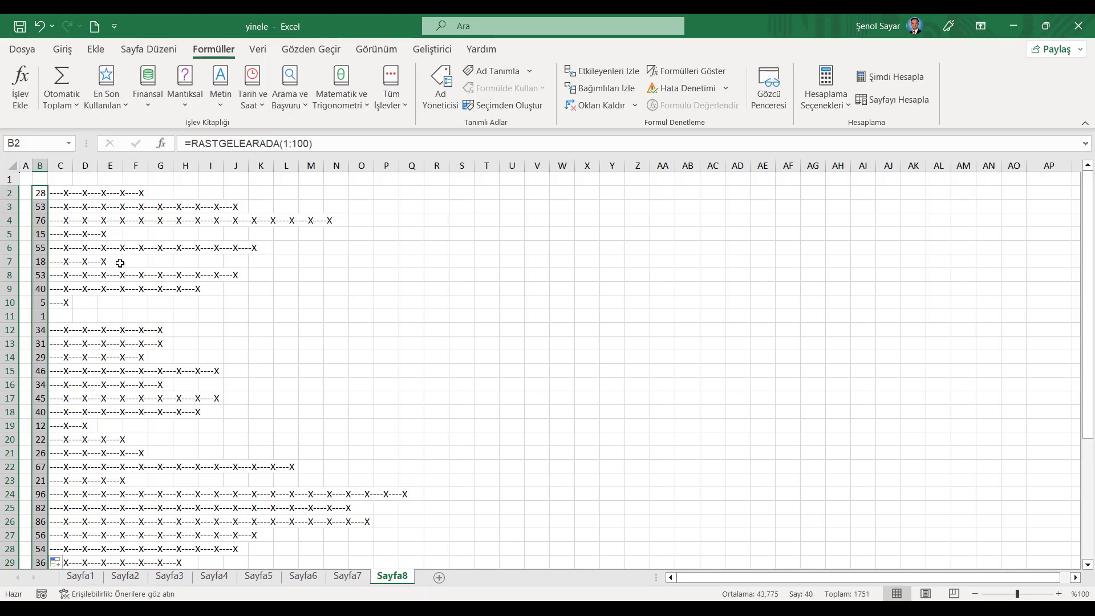
- Paste column B into column X as values only via Özel Yapıştır > Değerleri
left_click(41, 179)
left_click(63, 49)
left_click(61, 93)
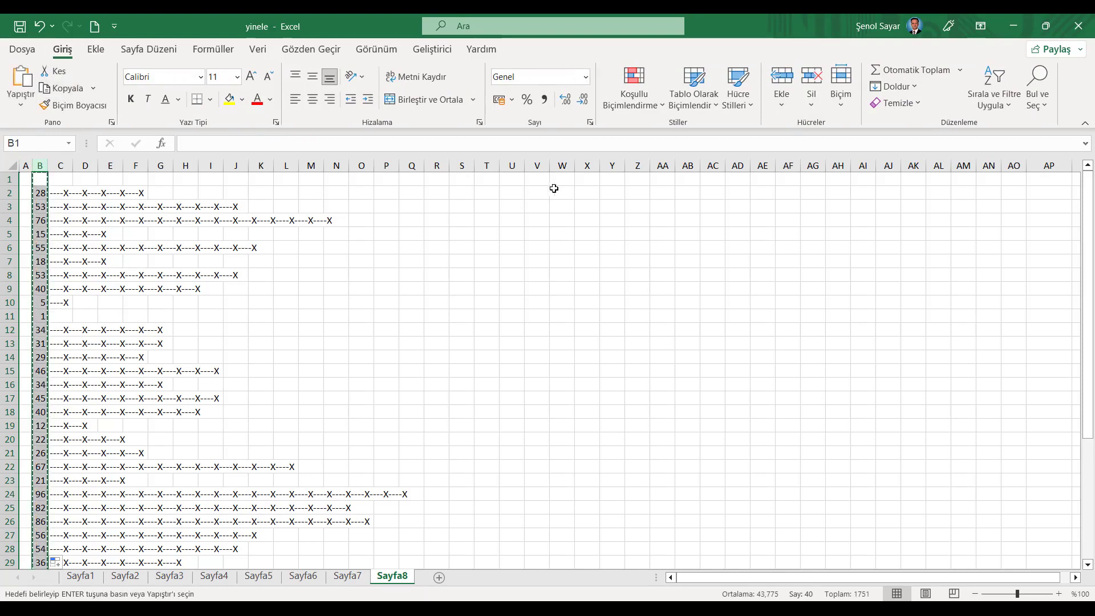
right_click(585, 180)
left_click(633, 301)
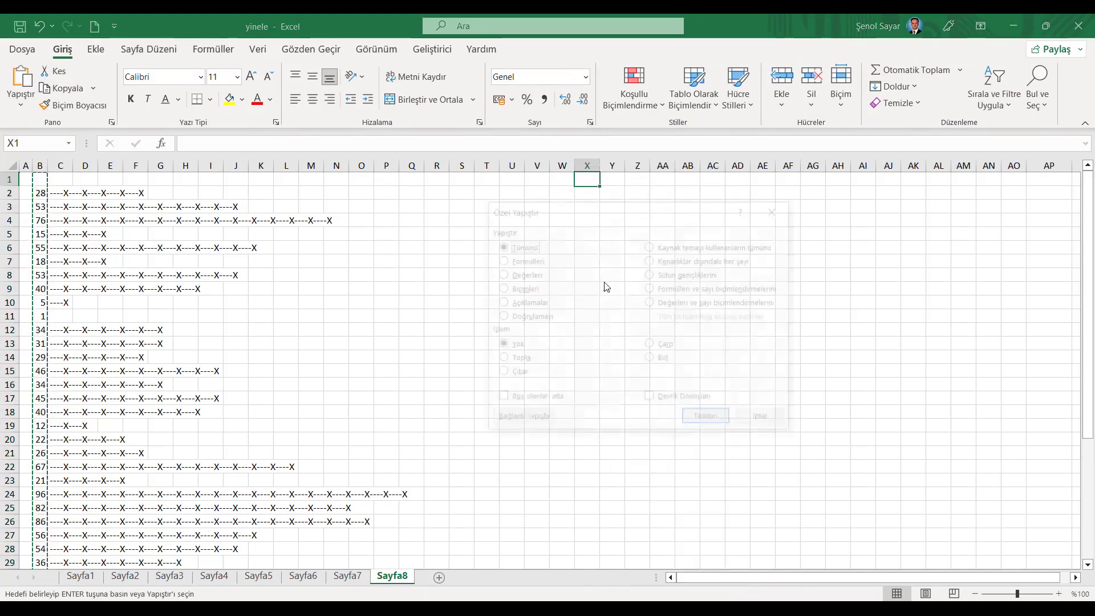
left_click(499, 274)
left_click(704, 420)
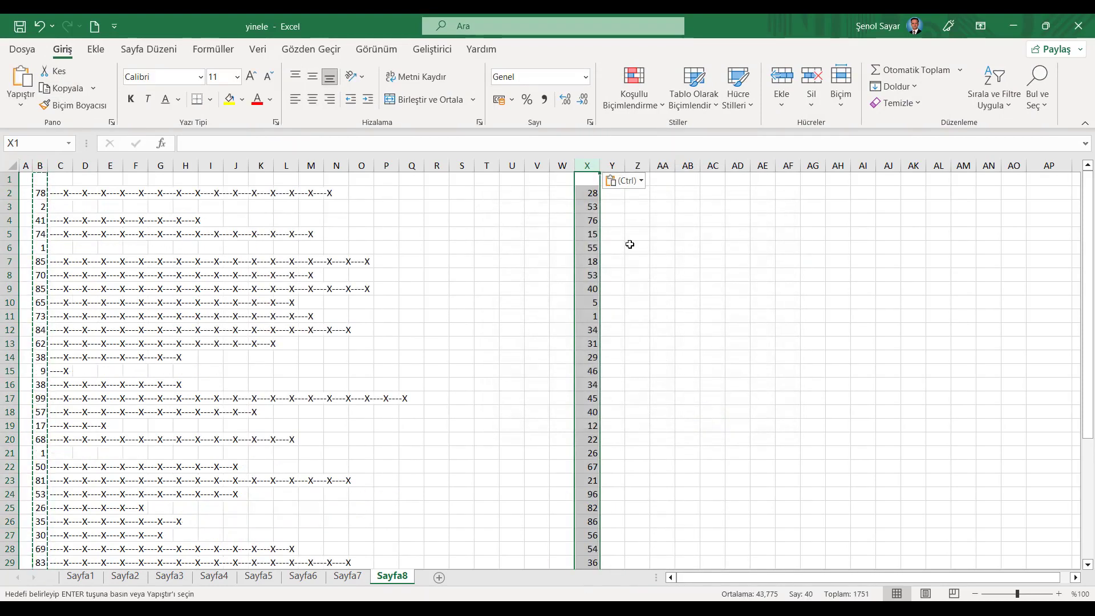
- Copy C2's =YİNELE("----X";X2/5) bar formula into Y2
left_click(593, 194)
left_click(609, 195)
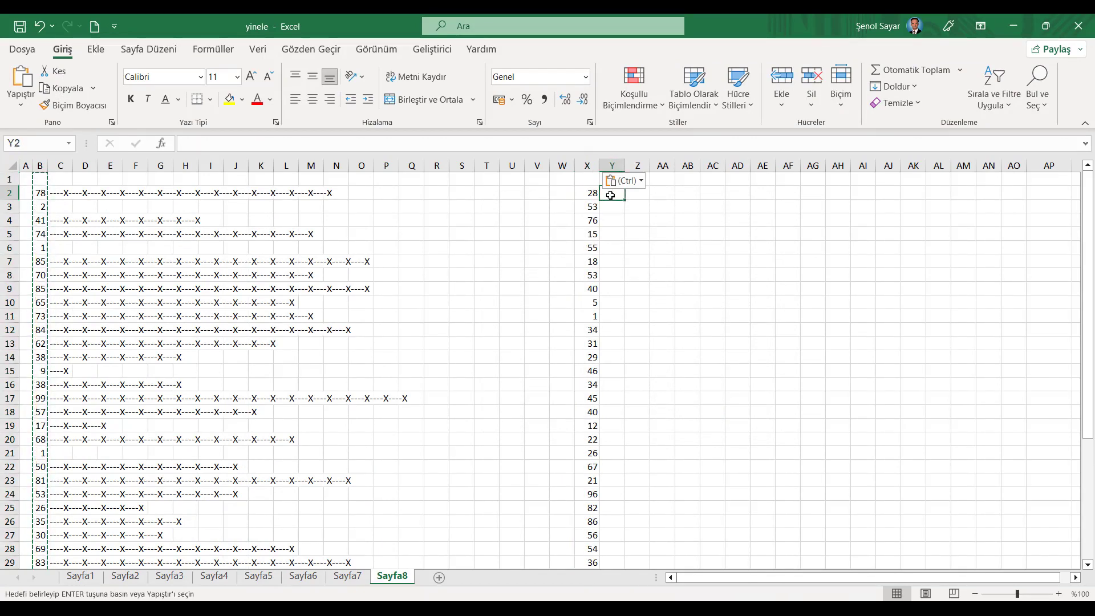
key("Escape")
left_click(57, 193)
key("ctrl+c")
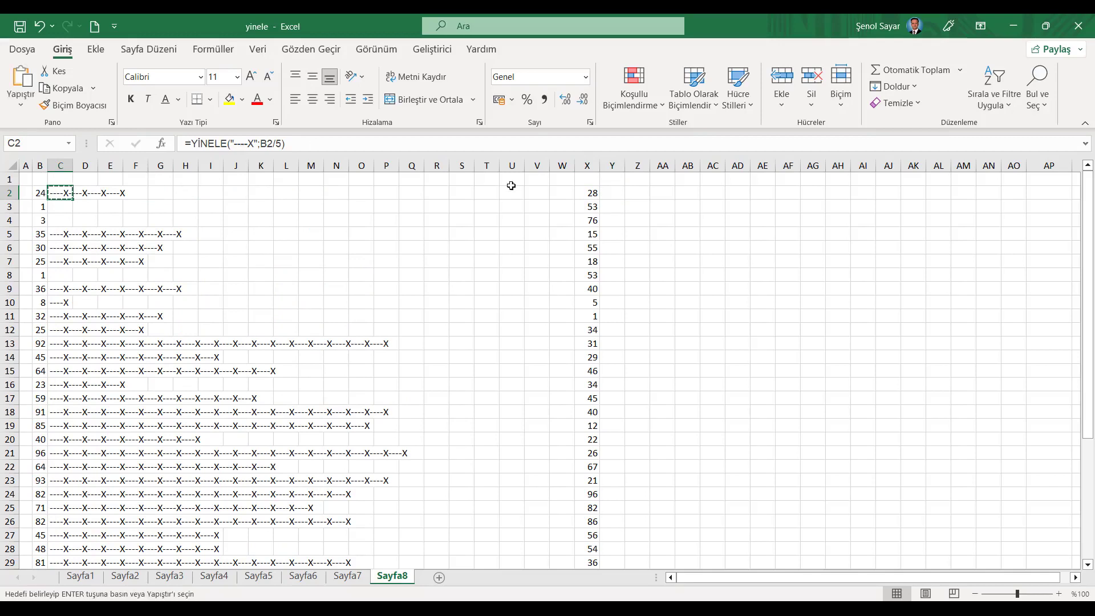
left_click(611, 194)
key("ctrl+v")
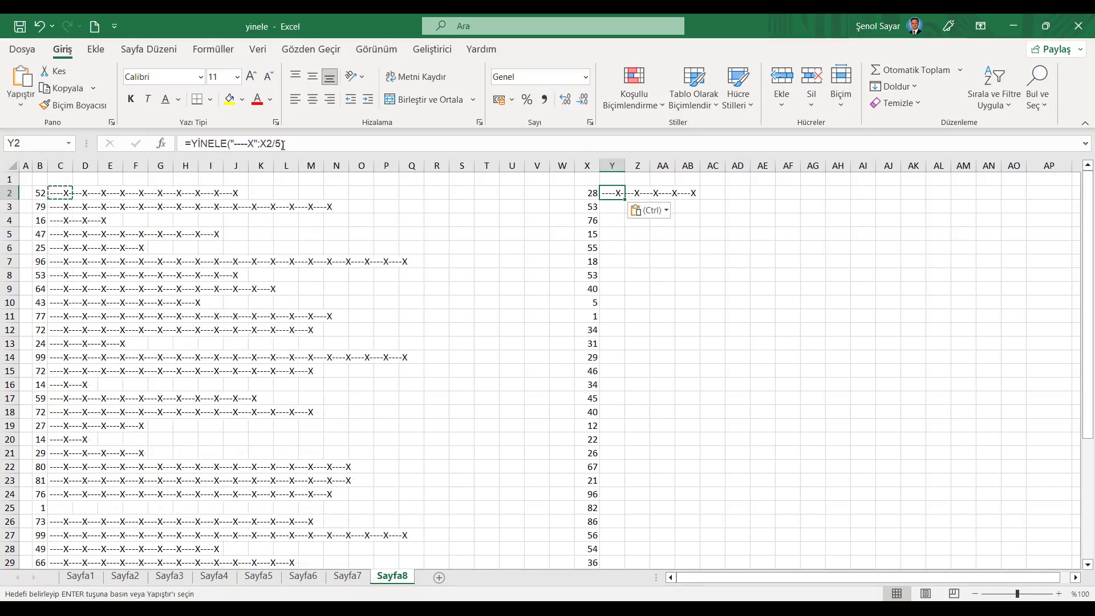
left_click(280, 142)
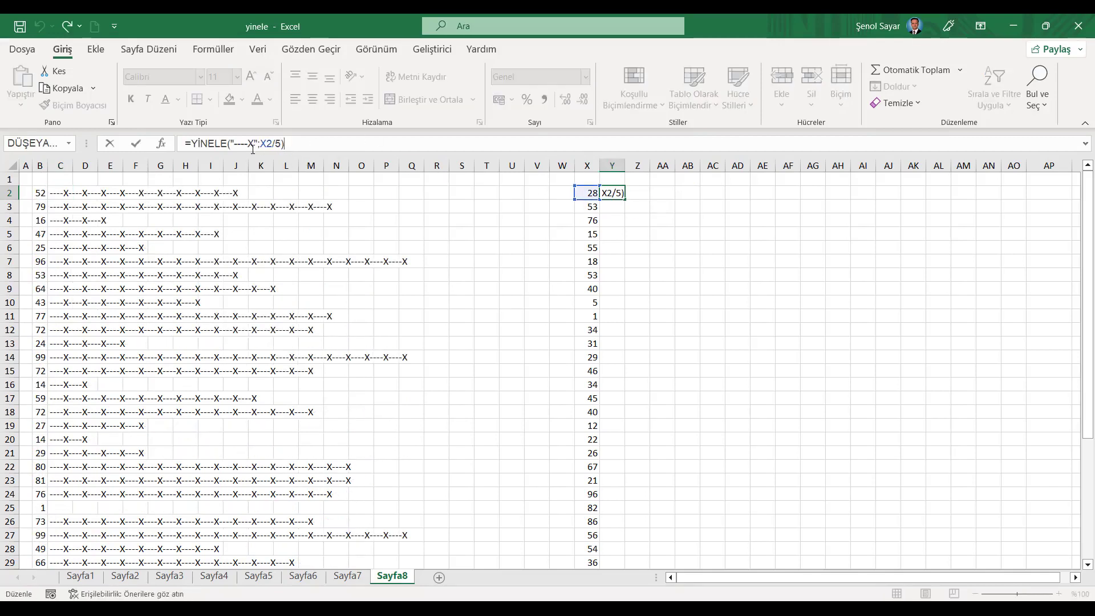
- Replace X2/5 in Y2 with TABANAYUVARLA(X2;5), adding the missing closing parenthesis
left_click_drag(281, 144, 260, 144)
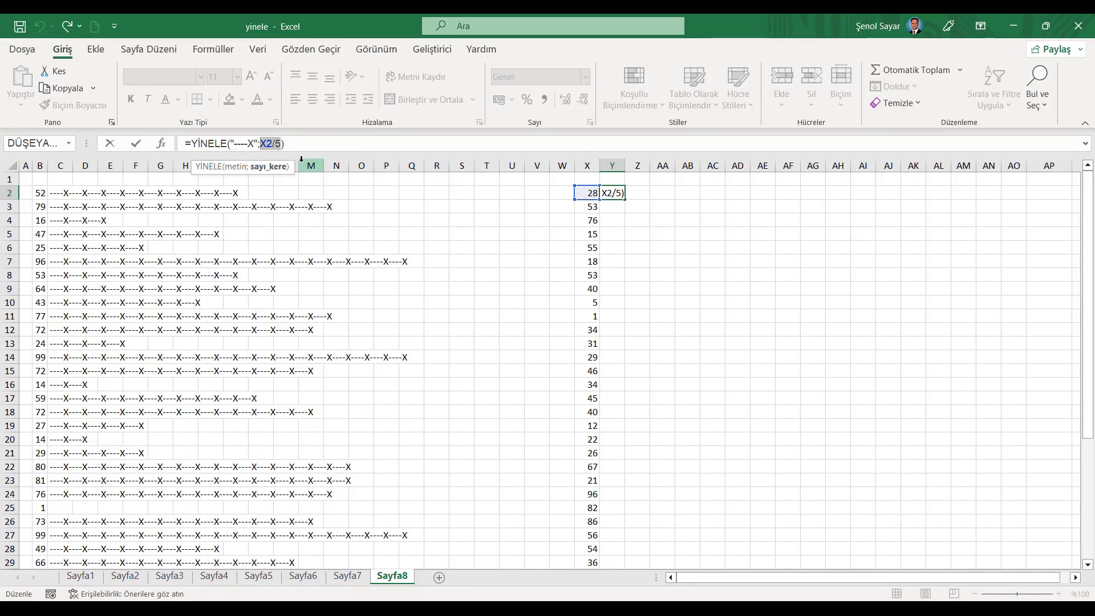
type("TABAN")
key("Down")
key("Tab")
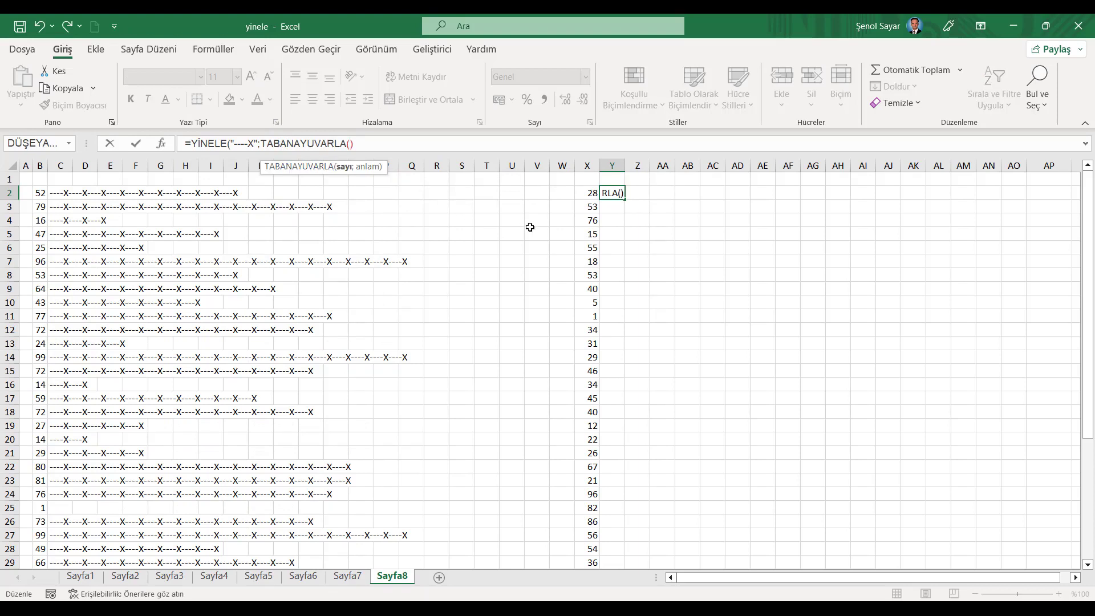
left_click(583, 193)
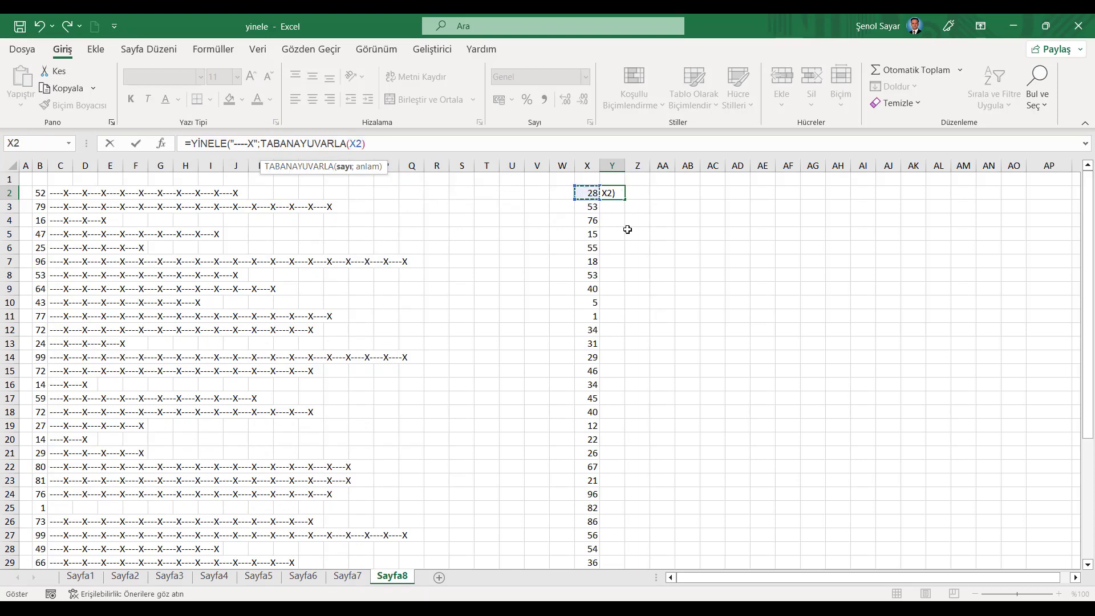
type(";5")
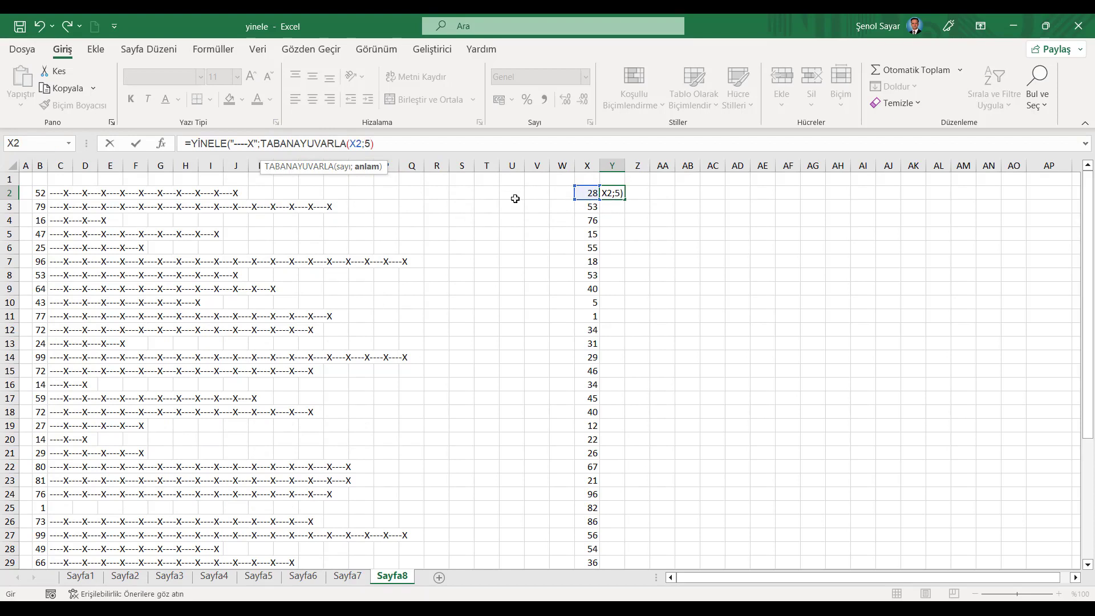
left_click(161, 143)
left_click(699, 359)
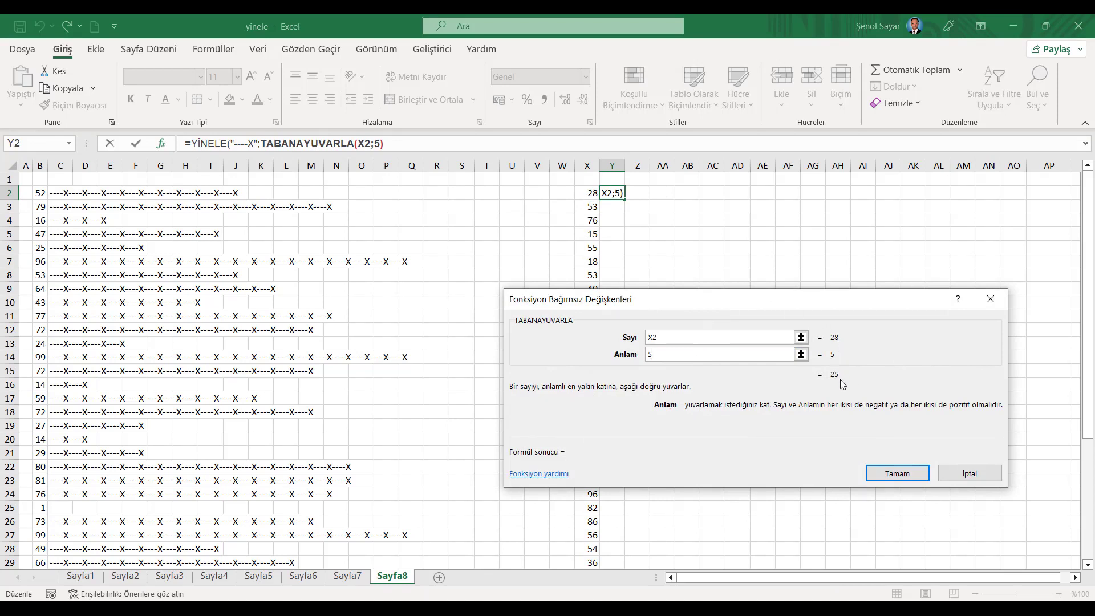
left_click(898, 475)
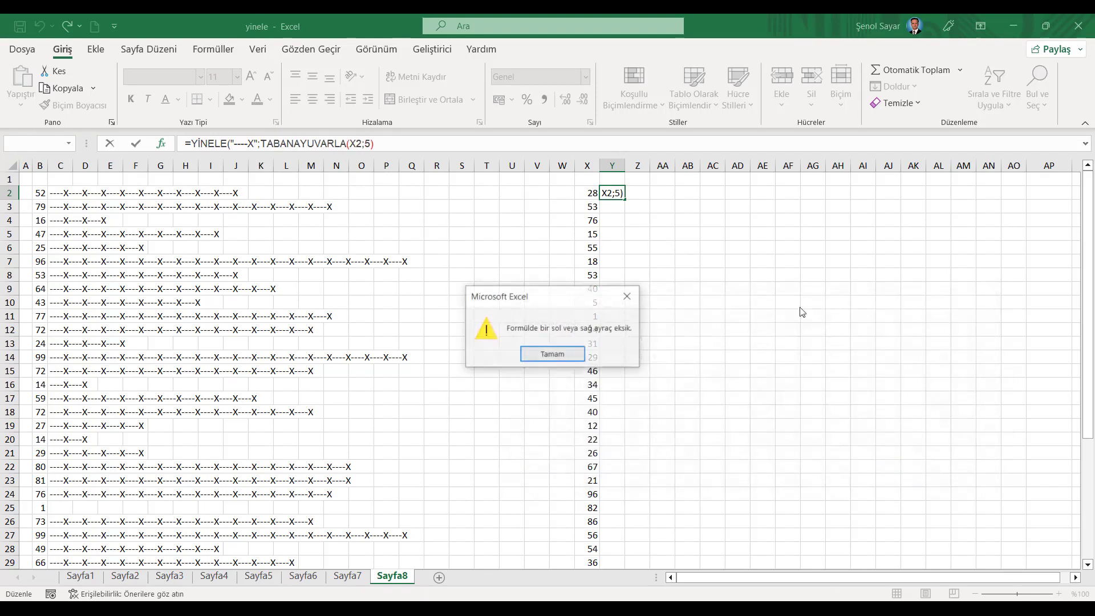
left_click(568, 355)
type(")")
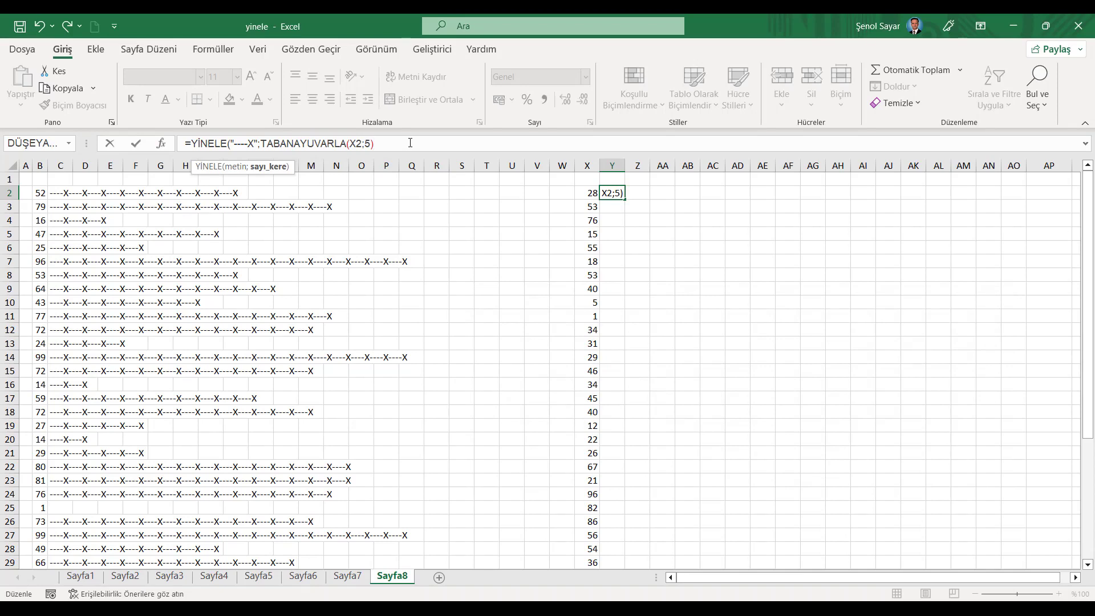
key("Return")
left_click(615, 193)
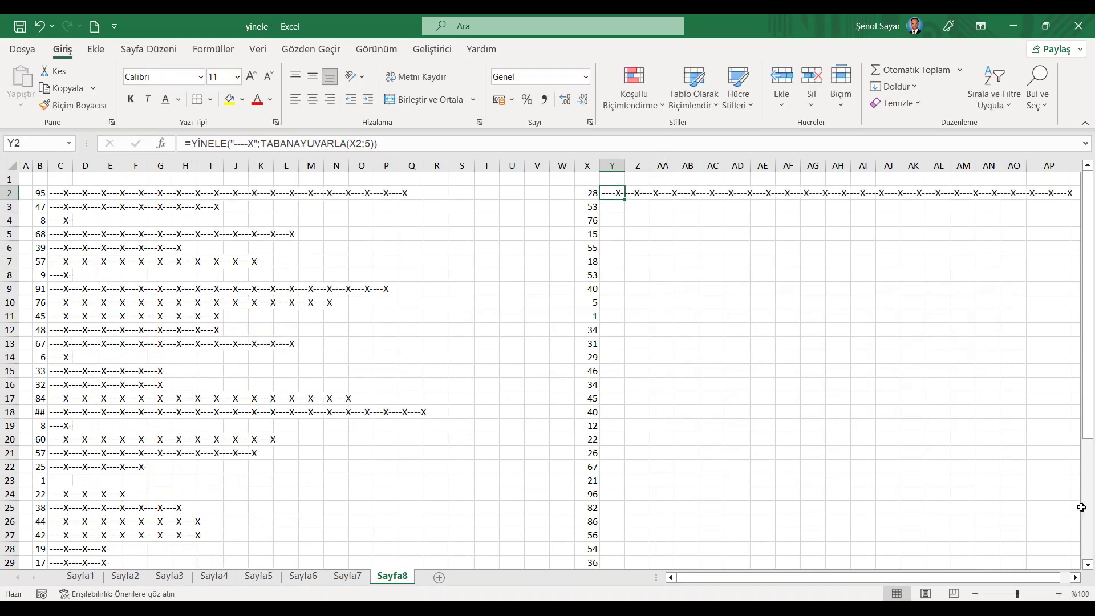
left_click(1076, 578)
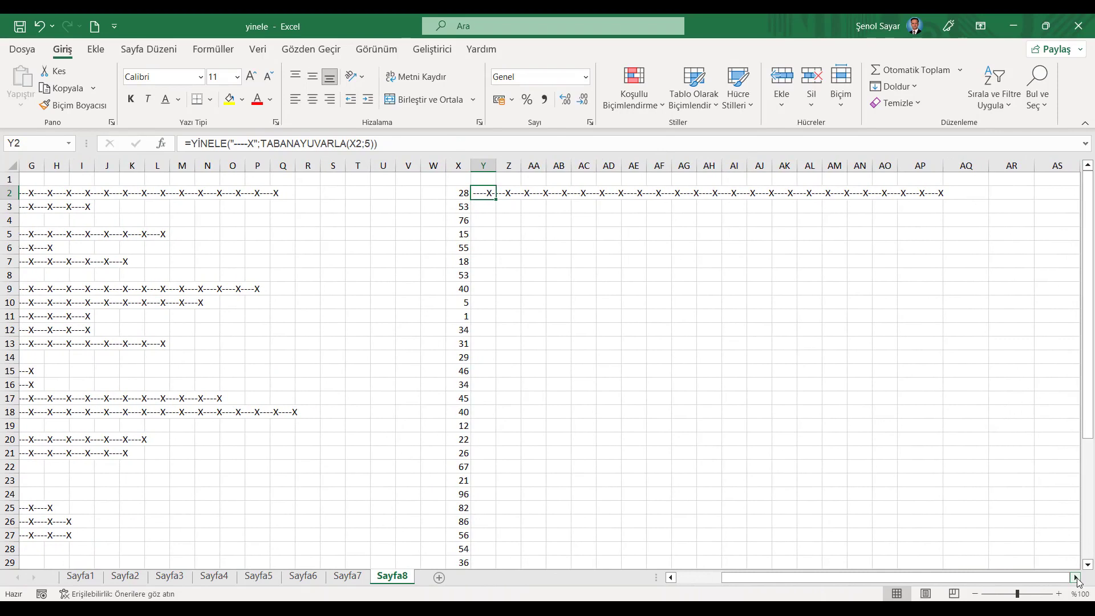
left_click(1076, 578)
left_click(1076, 578)
left_click(1076, 578)
left_click(1076, 578)
left_click(1076, 578)
left_click(1076, 578)
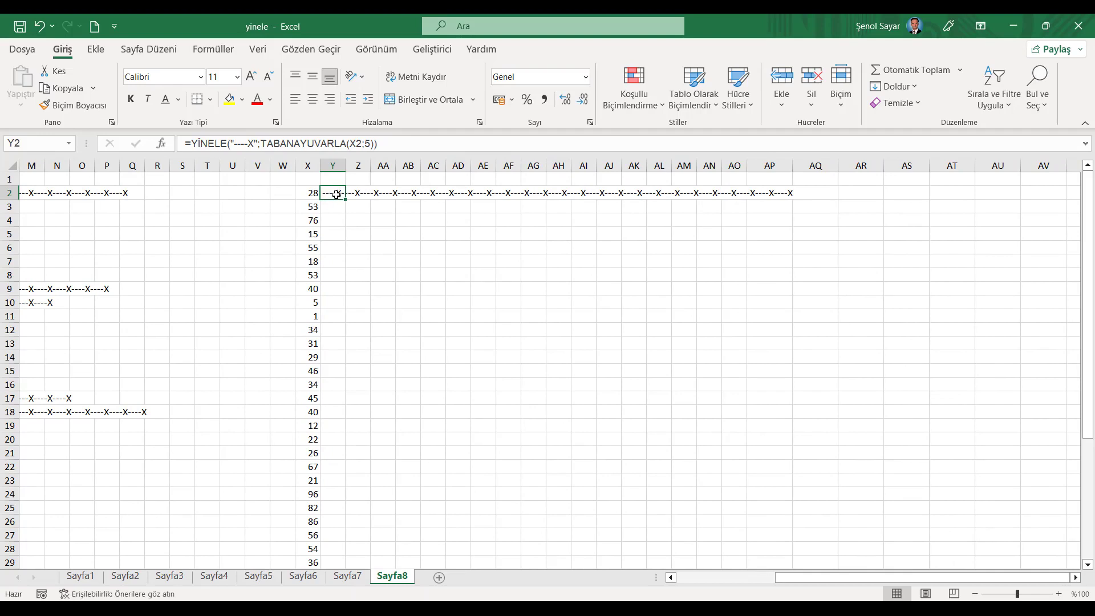
- Append &EĞER( to Y2 with the condition TABANAYUVARLA(X2;5)<X2
left_click(395, 143)
type("&")
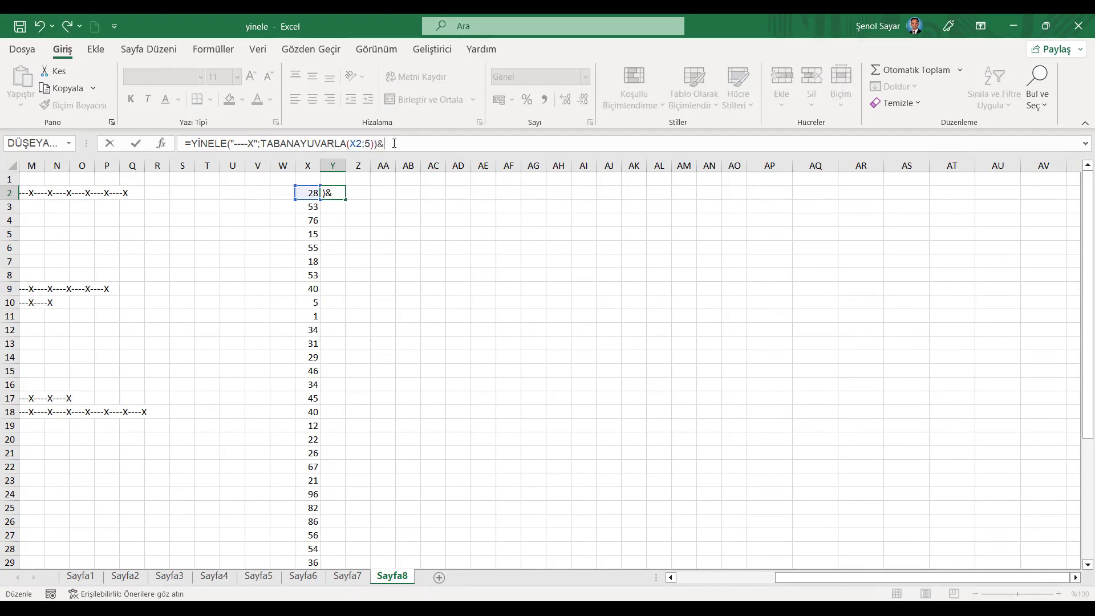
type("EĞER")
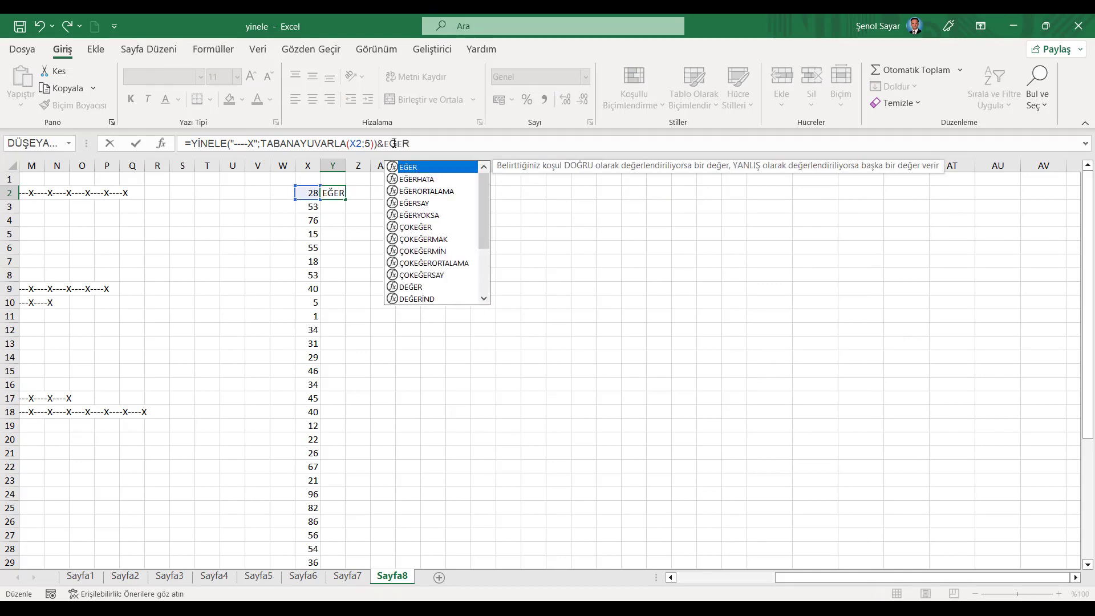
type("(")
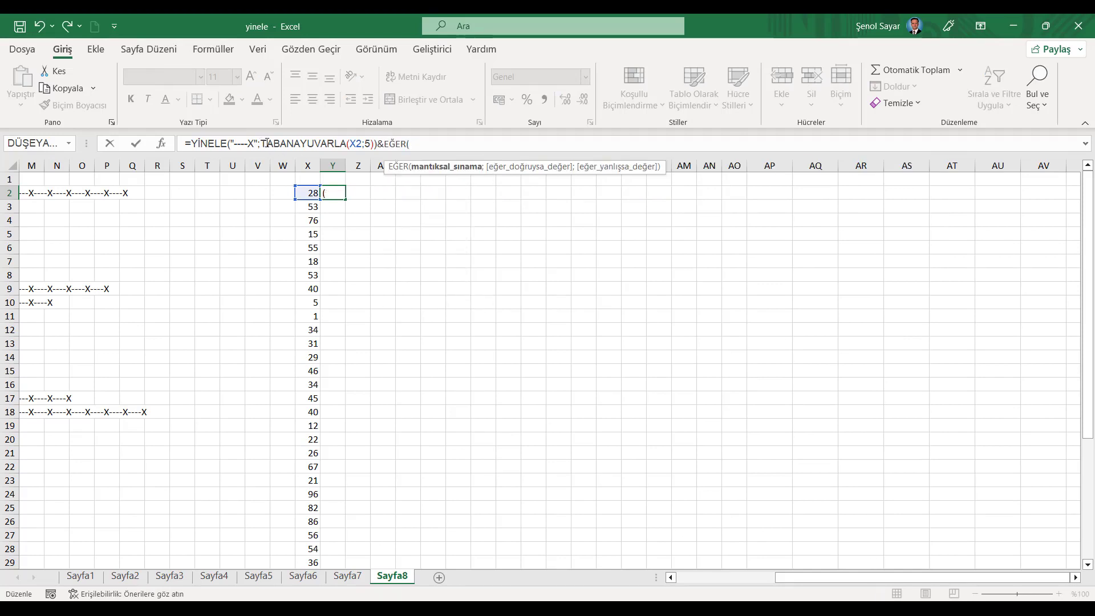
left_click_drag(264, 143, 370, 143)
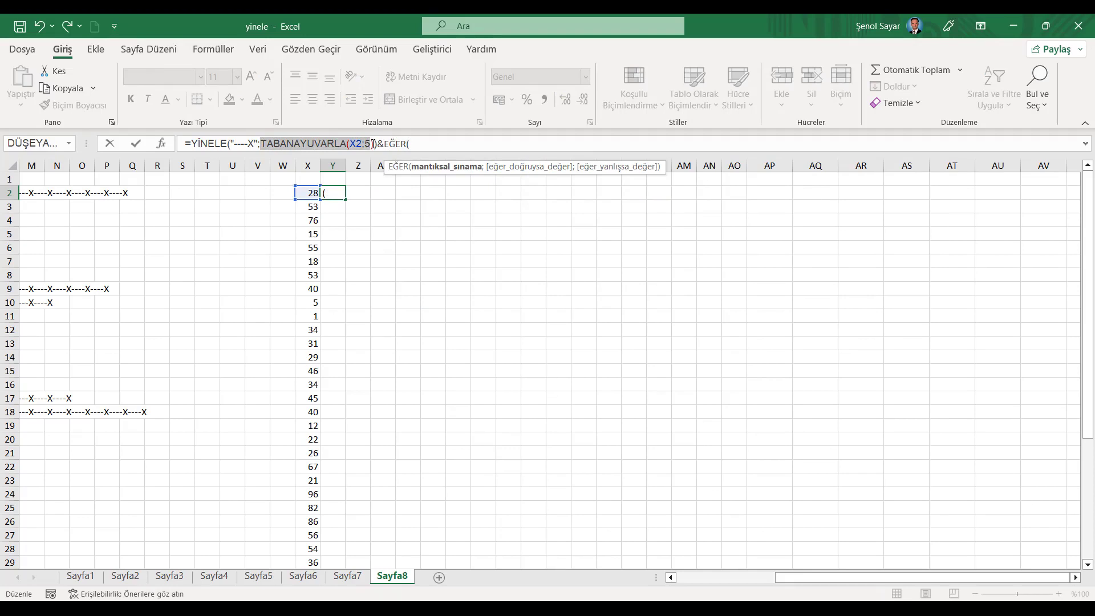
key("ctrl+c")
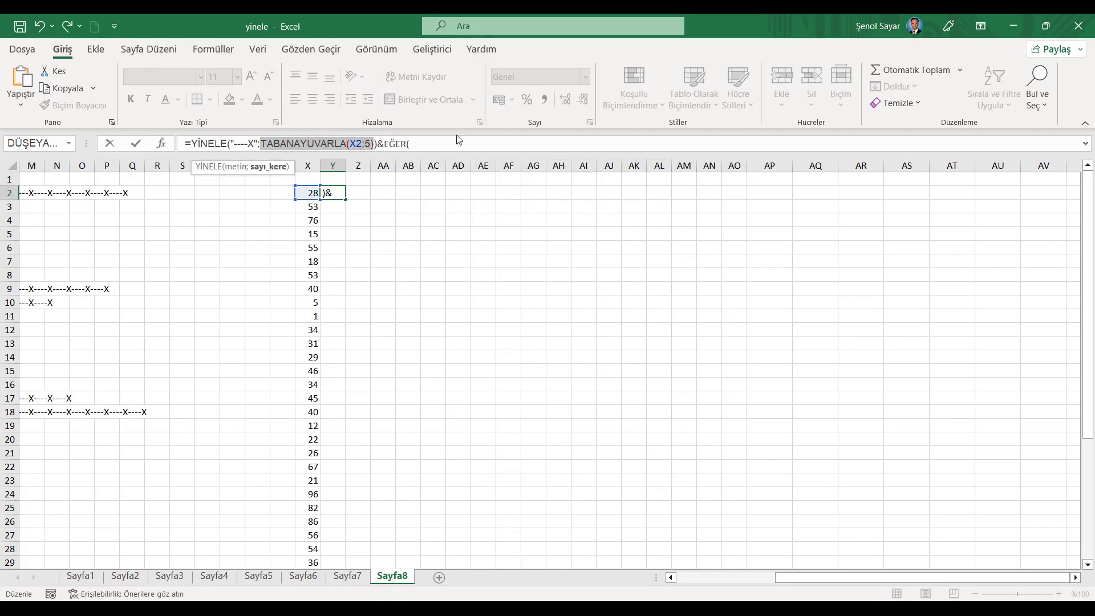
left_click(564, 147)
key("ctrl+v")
type("<")
left_click(308, 192)
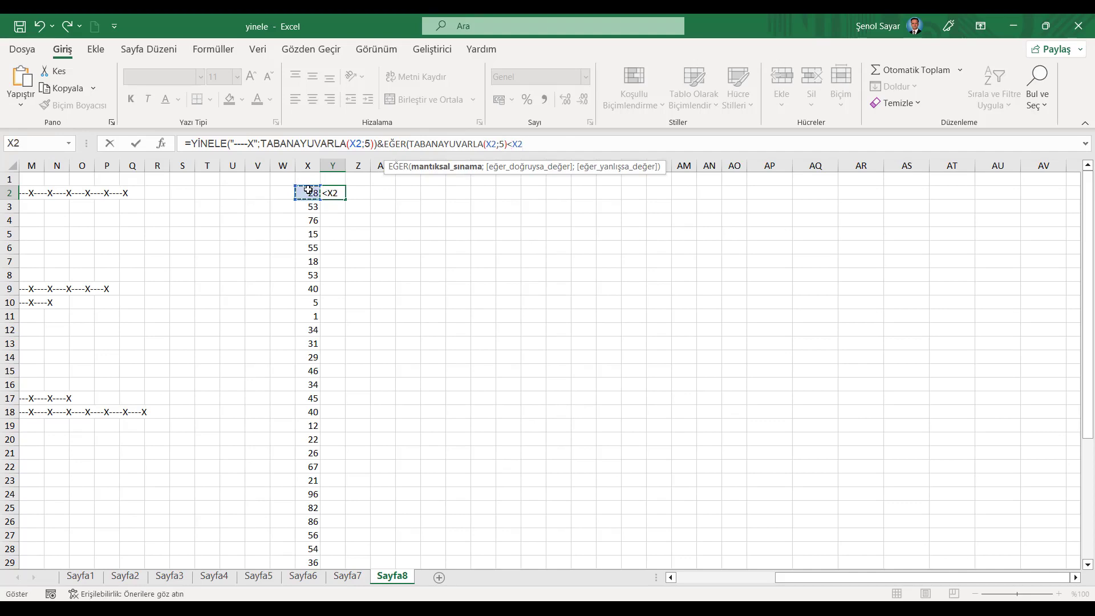
- Complete the EĞER with YİNELE("-";X2-TABANAYUVARLA(X2;5)) and an empty "" otherwise, then commit
type(";")
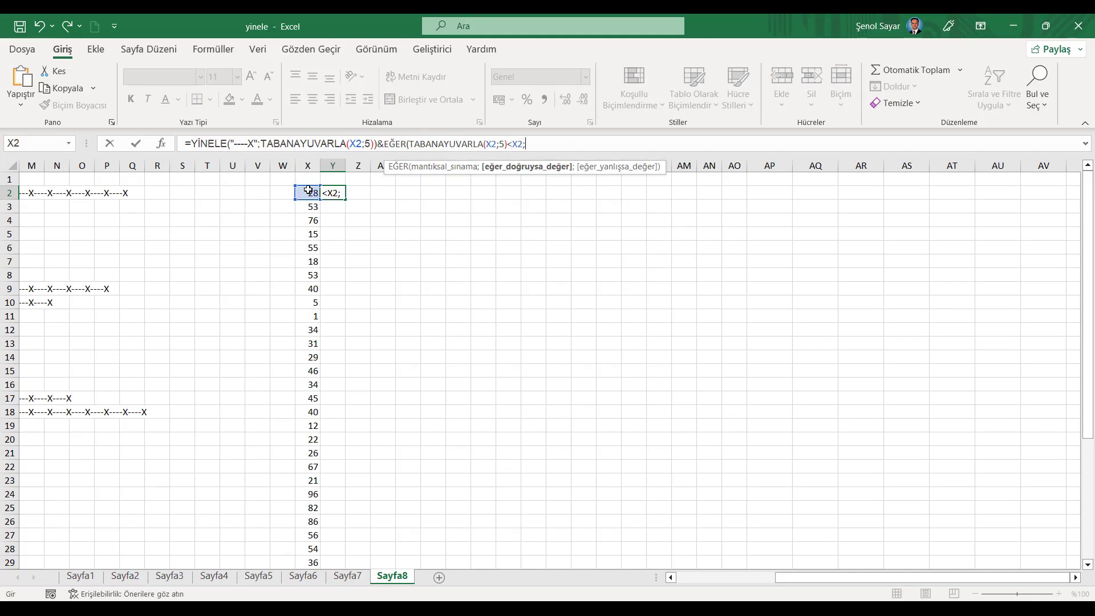
type("YİNE")
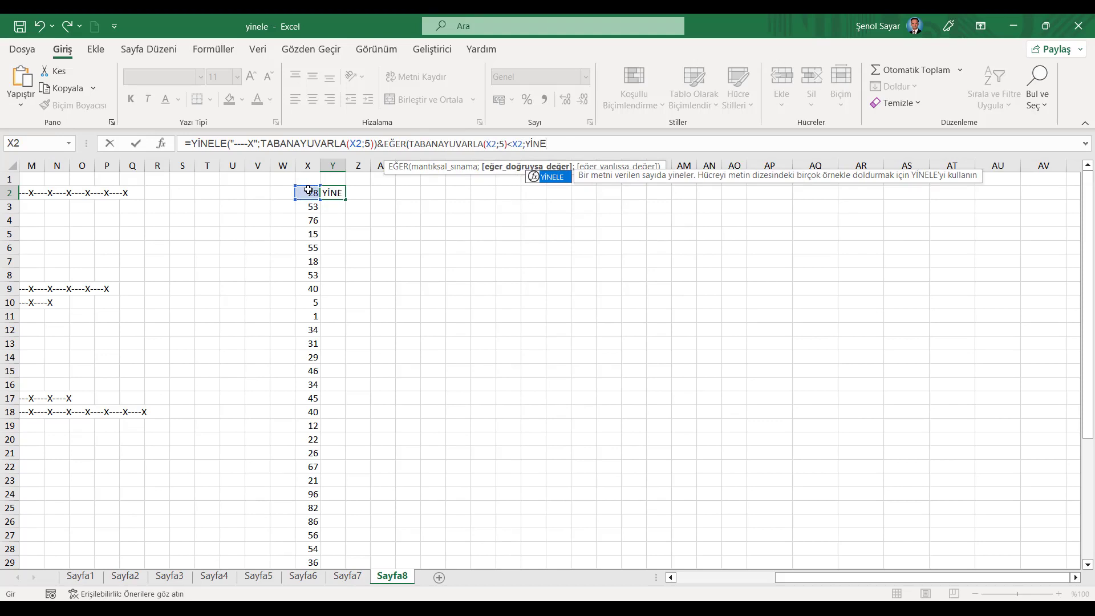
key("Tab")
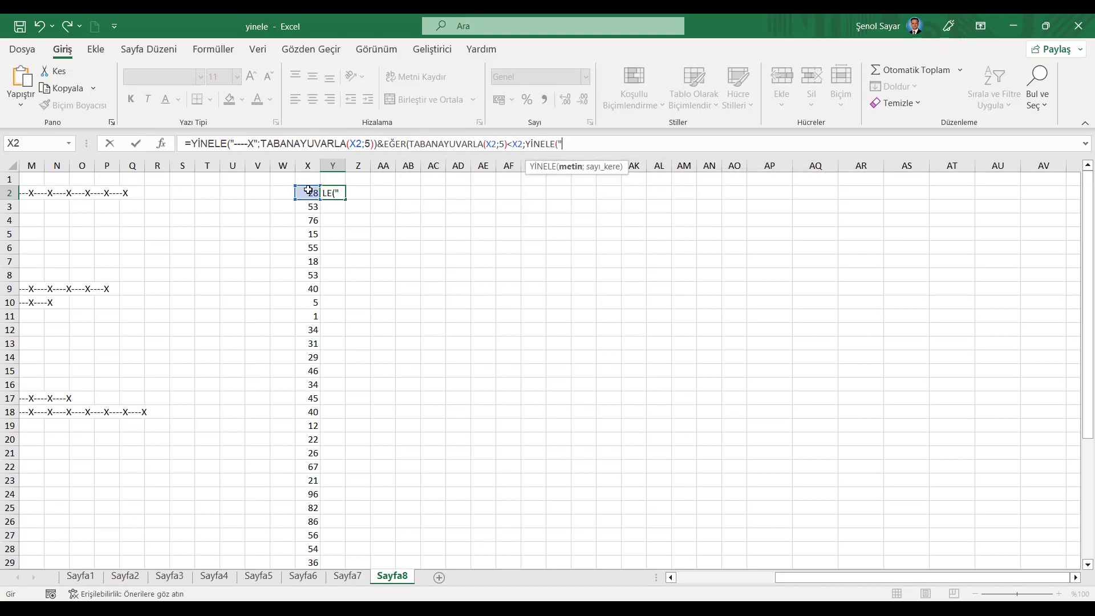
type("\";")
left_click(306, 194)
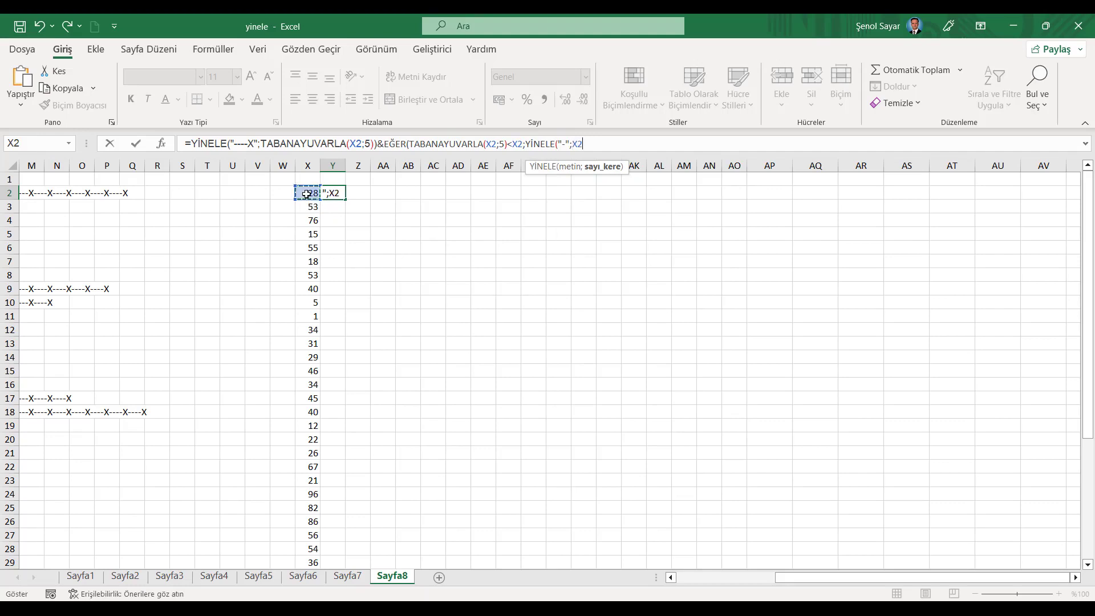
type("-")
key("ctrl+v")
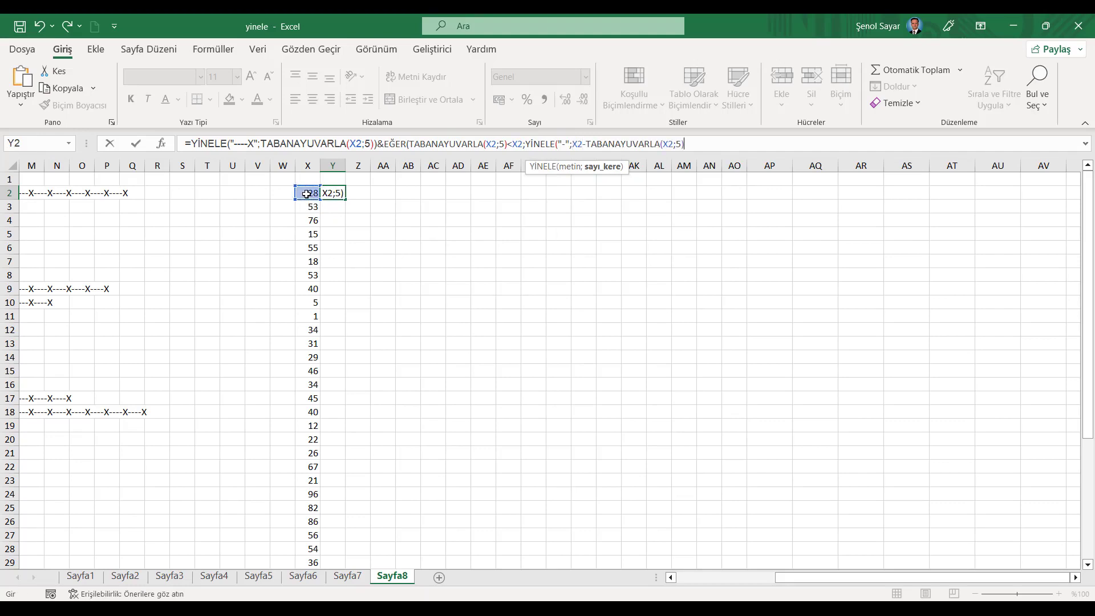
type(")")
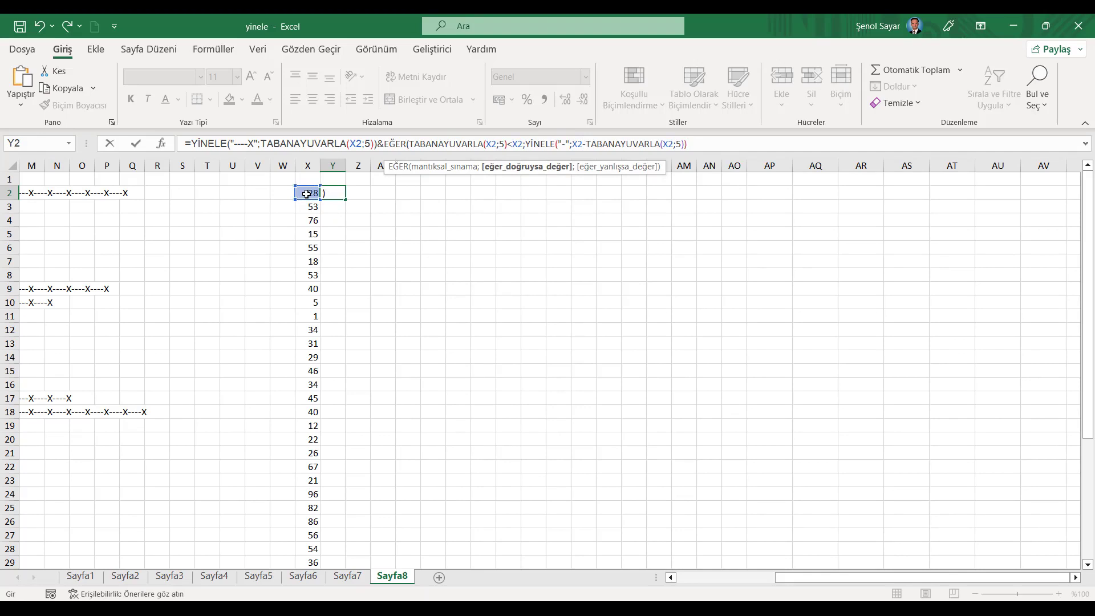
type(";")
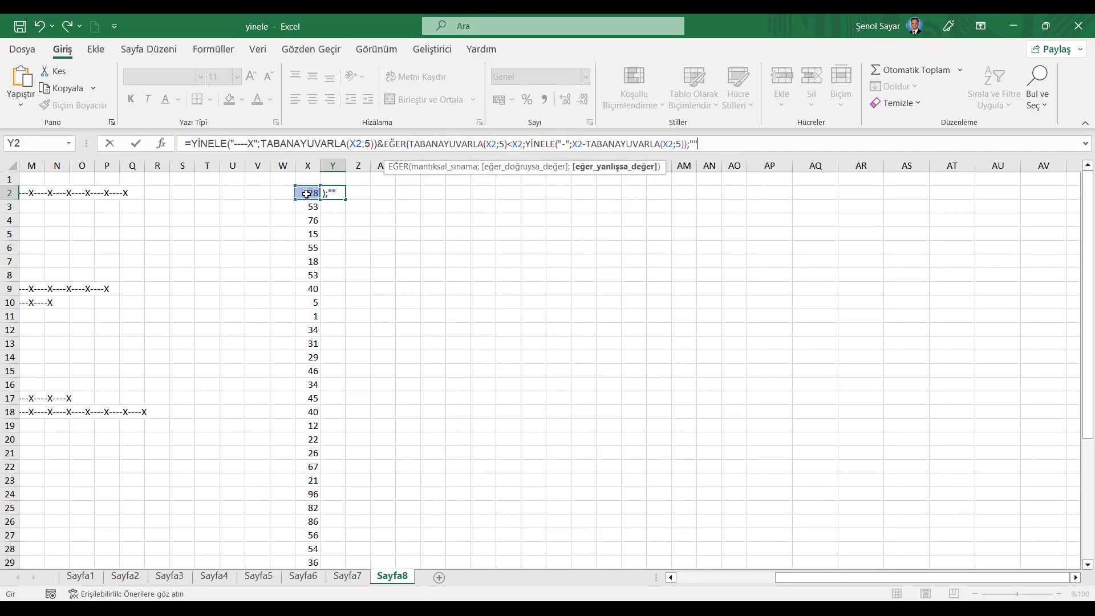
type(")")
key("Return")
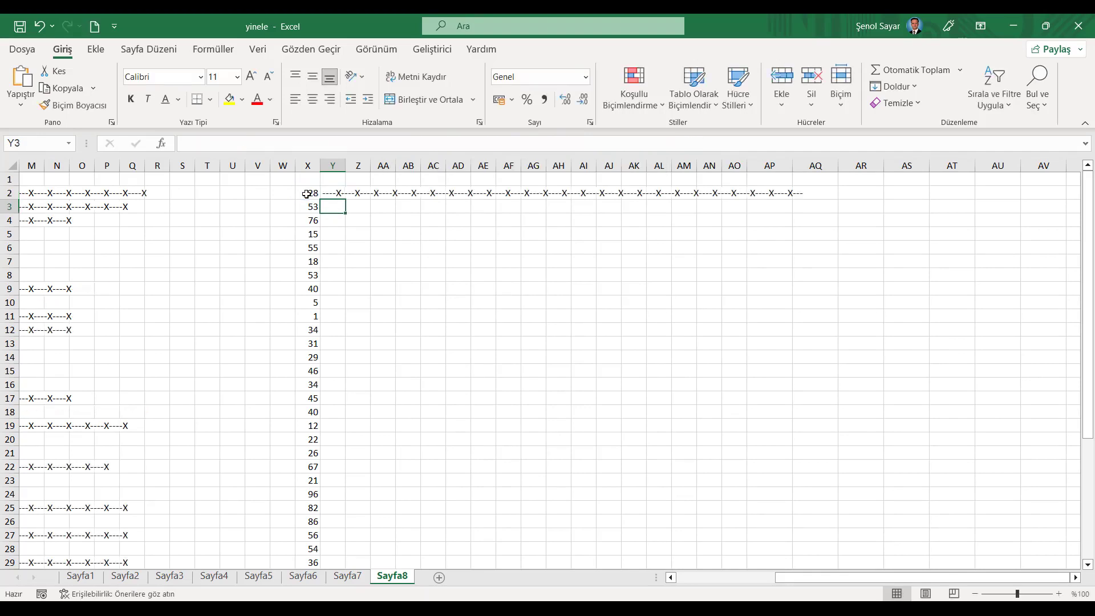
left_click(337, 195)
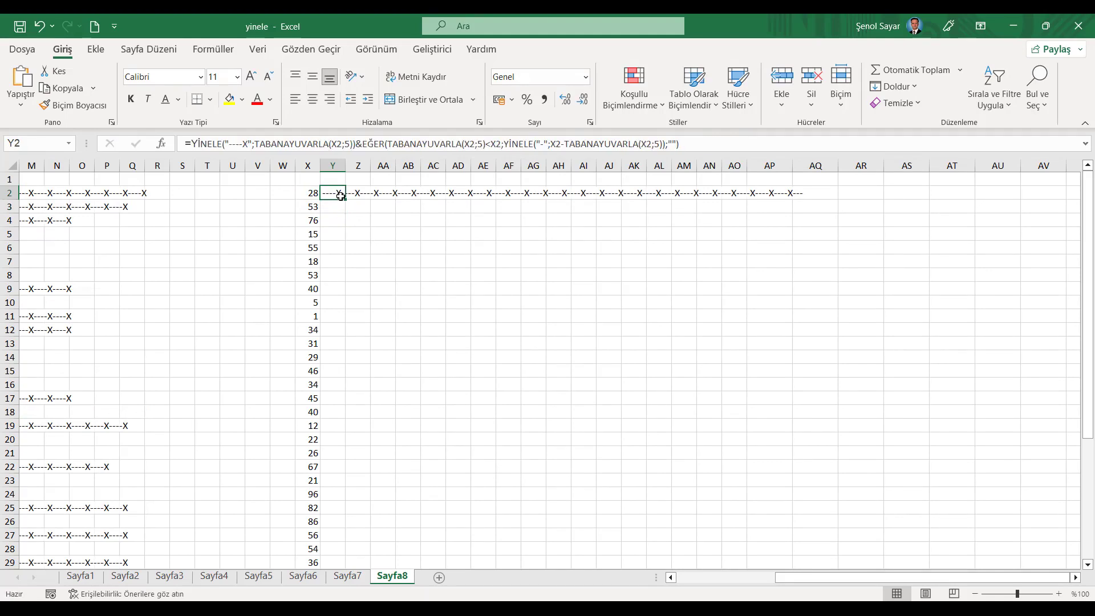
- Change Y2's repeat count to TABANAYUVARLA(X2;5)/5 and fill the formula down column Y
left_click(354, 143)
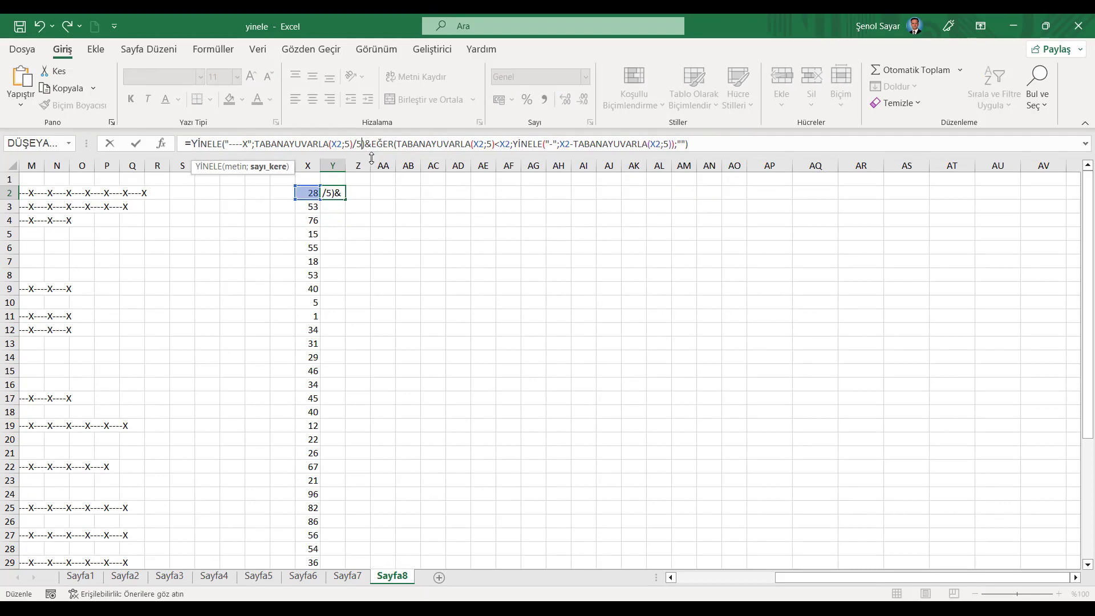
key("Return")
left_click(337, 194)
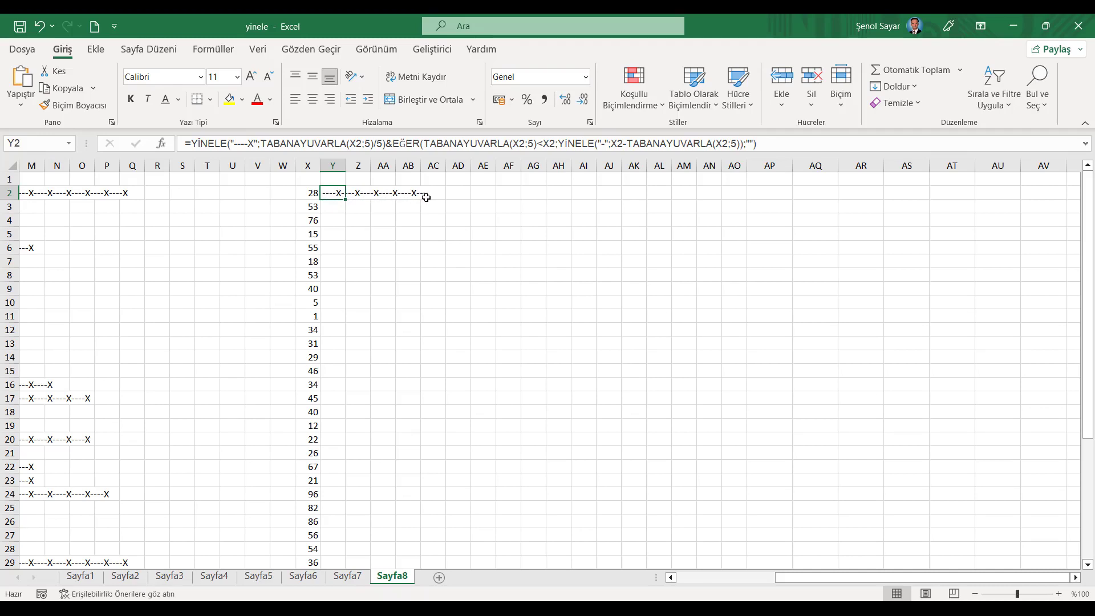
double_click(347, 199)
key("Left")
left_click_drag(812, 577, 713, 577)
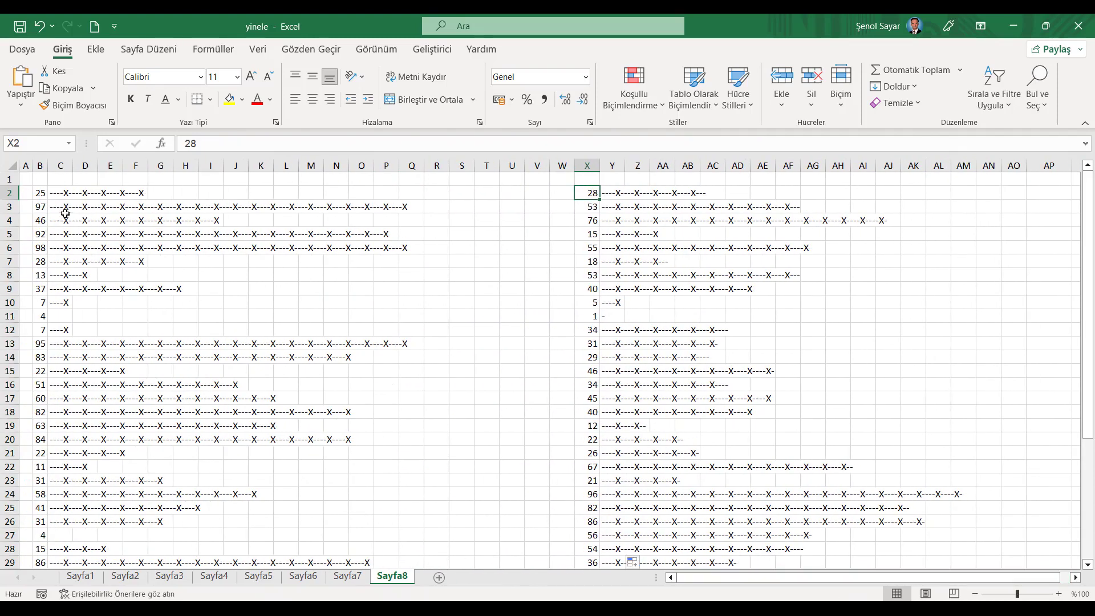
- Copy B2's =RASTGELEARADA(1;100) into X2 and fill it down column X
left_click(41, 193)
key("ctrl+c")
key("ctrl+Right")
key("ctrl+Right")
key("ctrl+v")
double_click(598, 199)
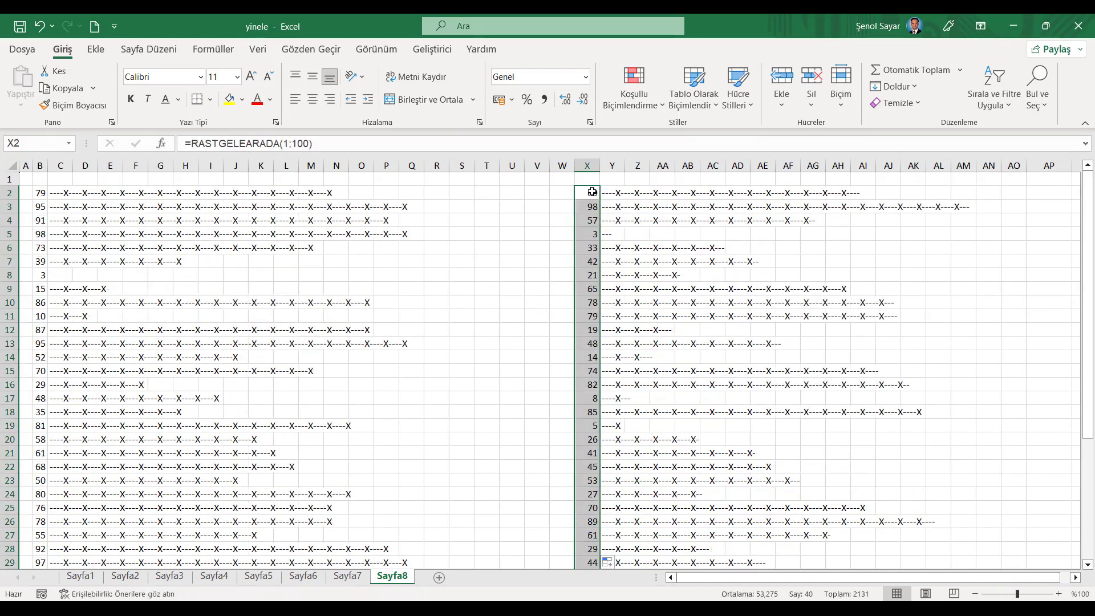
left_click(593, 192)
- Recalculate the sheet repeatedly with Formüller > Şimdi Hesapla, then minimize Excel
left_click(214, 49)
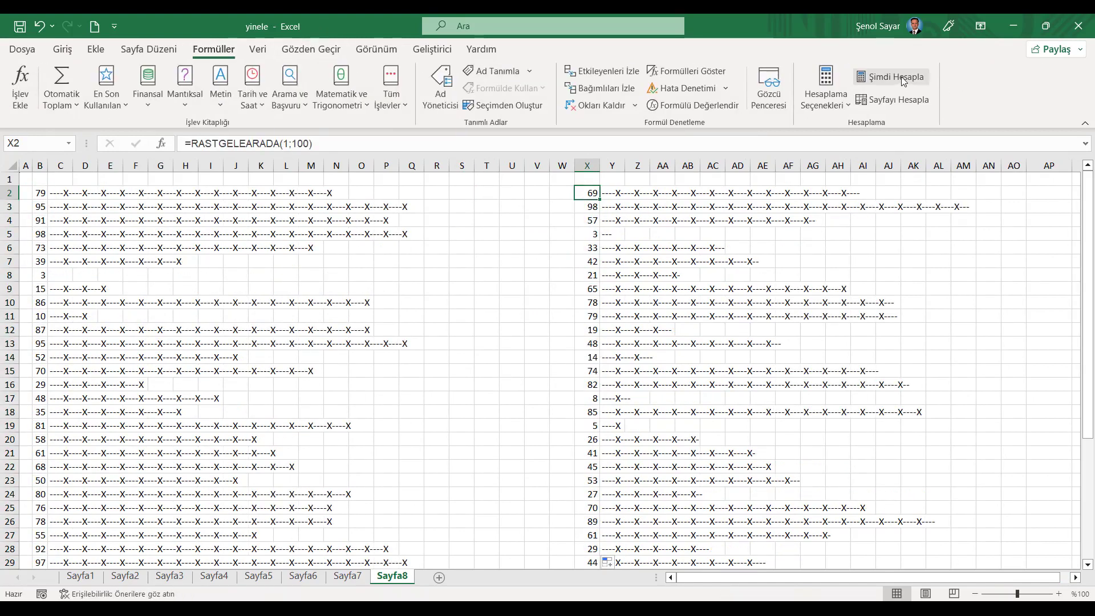
left_click(904, 81)
left_click(904, 81)
left_click(904, 81)
left_click(904, 81)
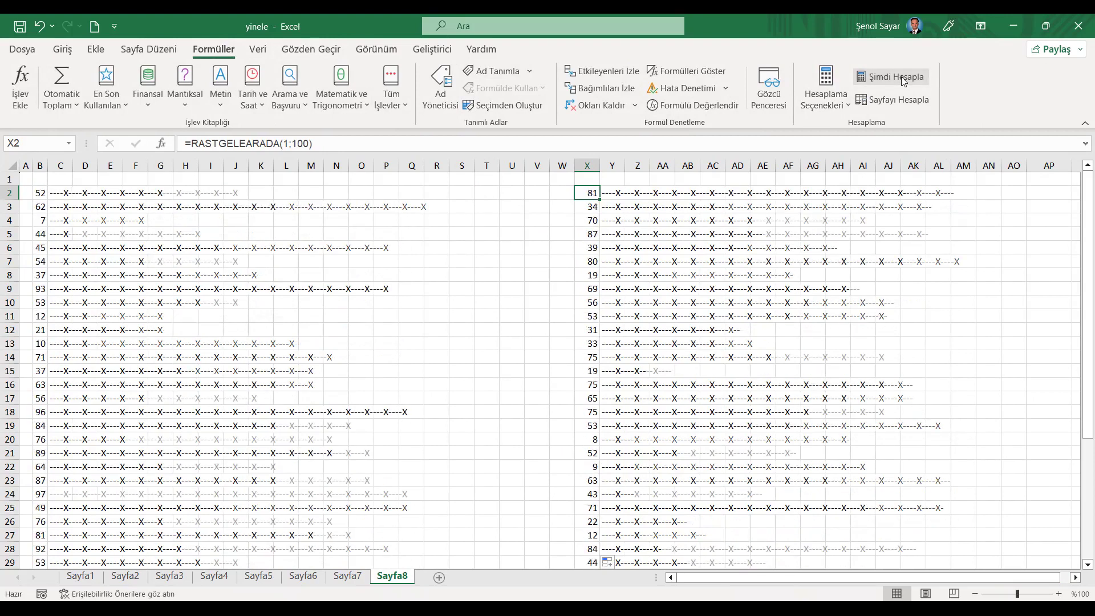
left_click(904, 81)
left_click(903, 81)
left_click(902, 80)
left_click(889, 78)
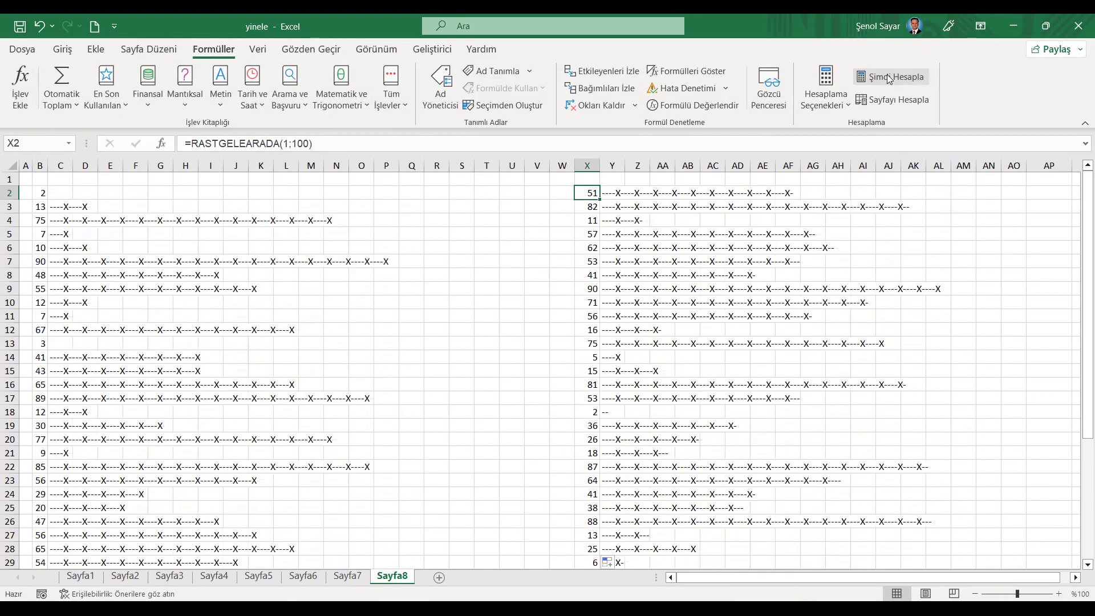
left_click(889, 78)
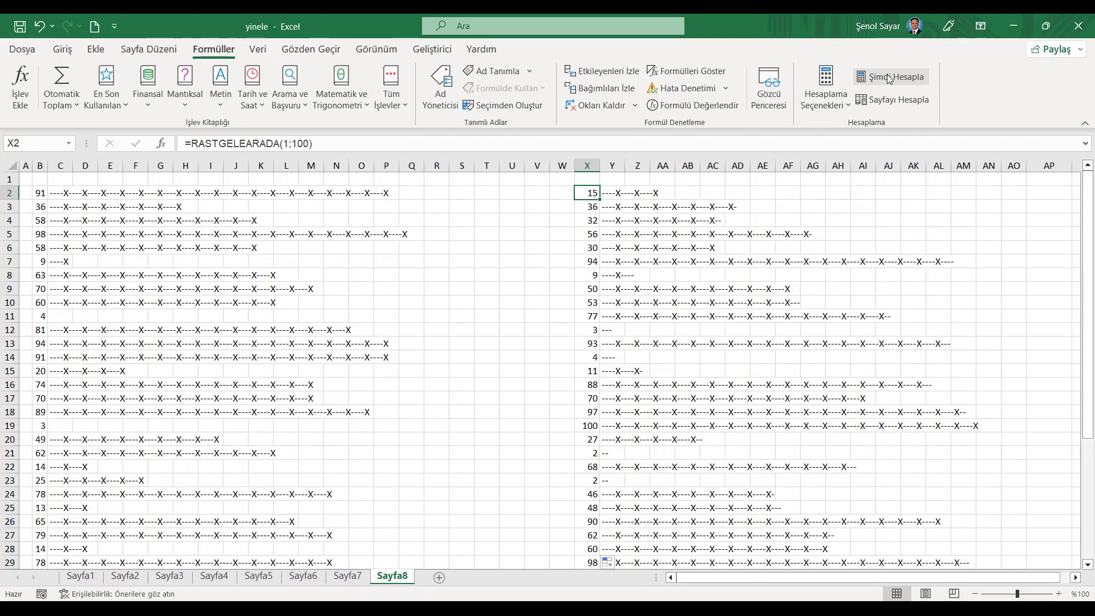
left_click(1014, 26)
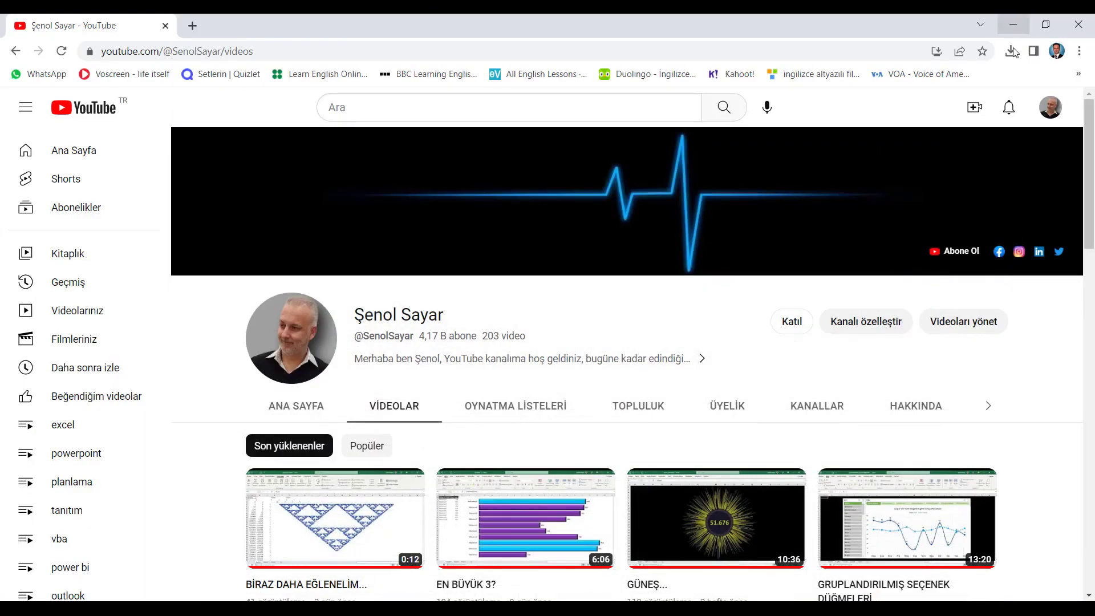